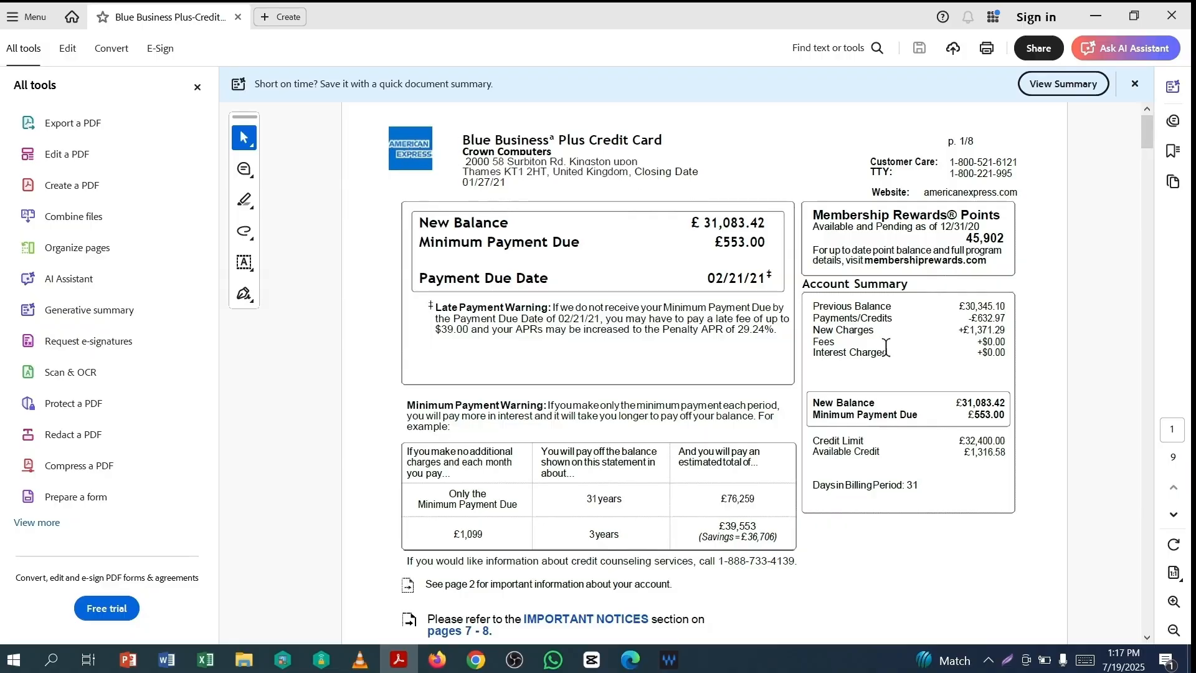
Examine the previous balance and the new balance on the first page of the Blue Business Plus credit card statement
left_click_drag(1148, 132, 1134, 319)
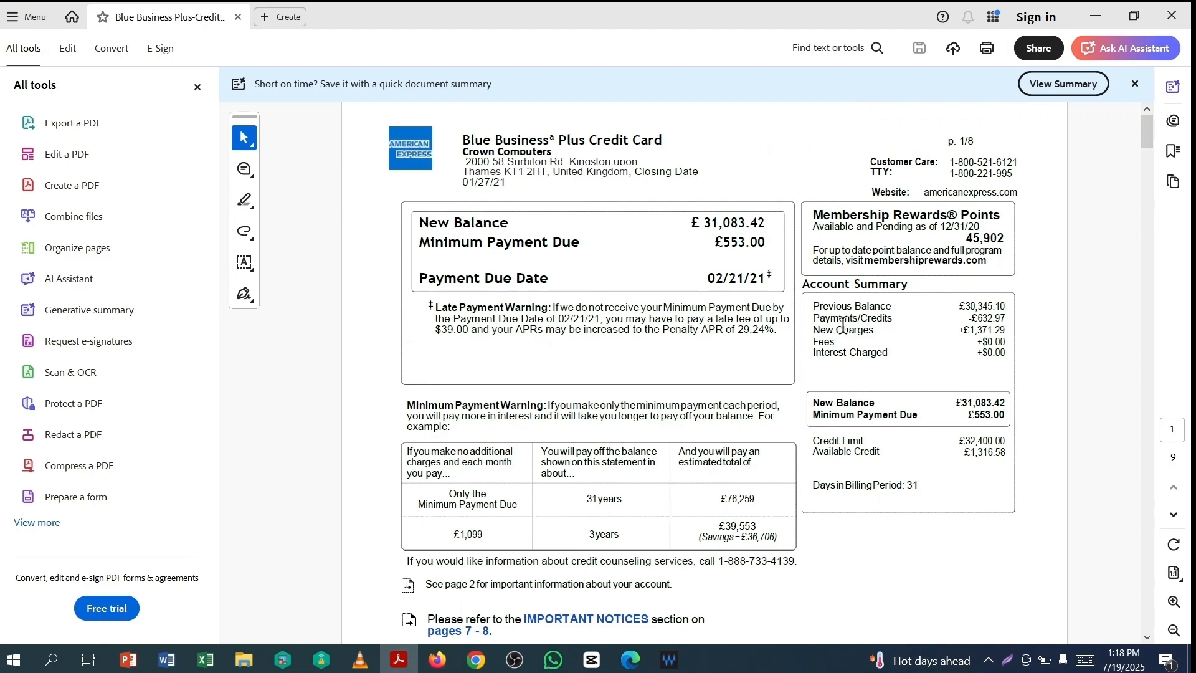
left_click_drag(965, 310, 1005, 306)
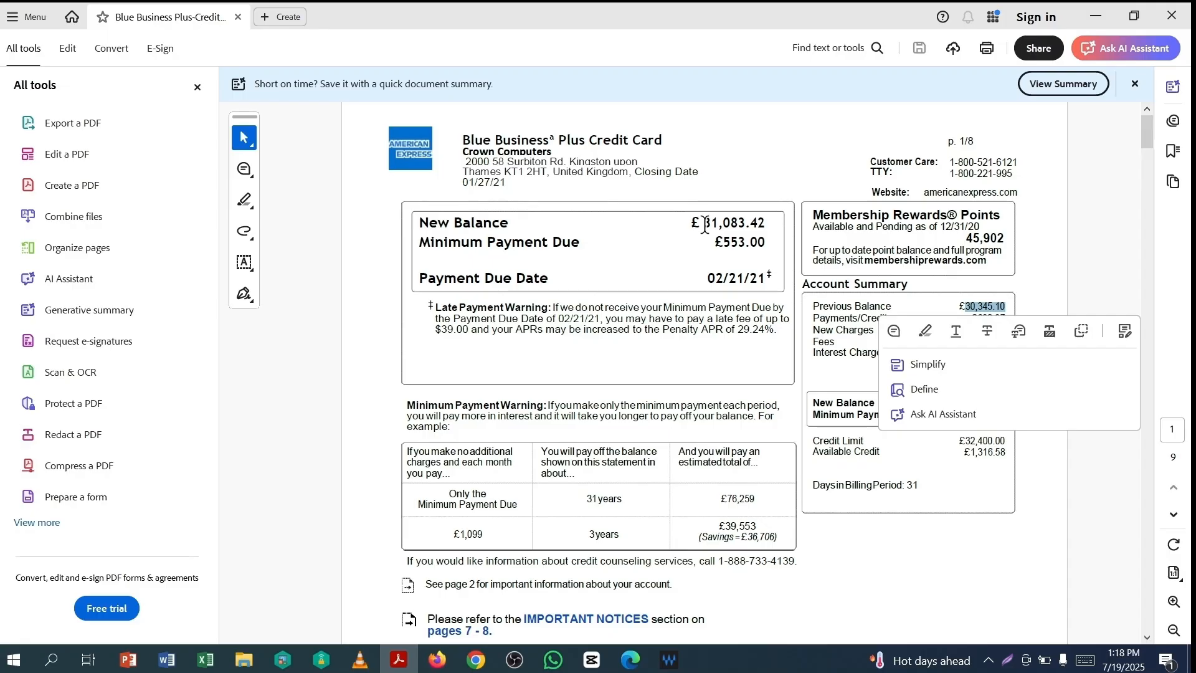
left_click_drag(704, 225, 769, 224)
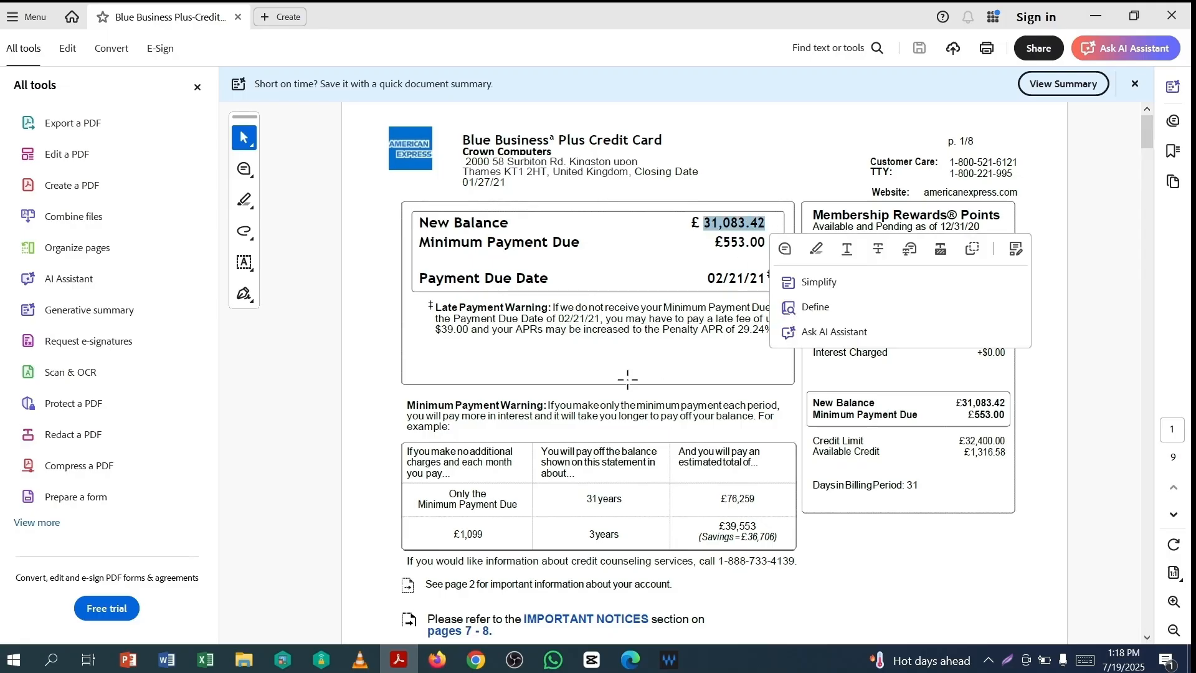
left_click(540, 375)
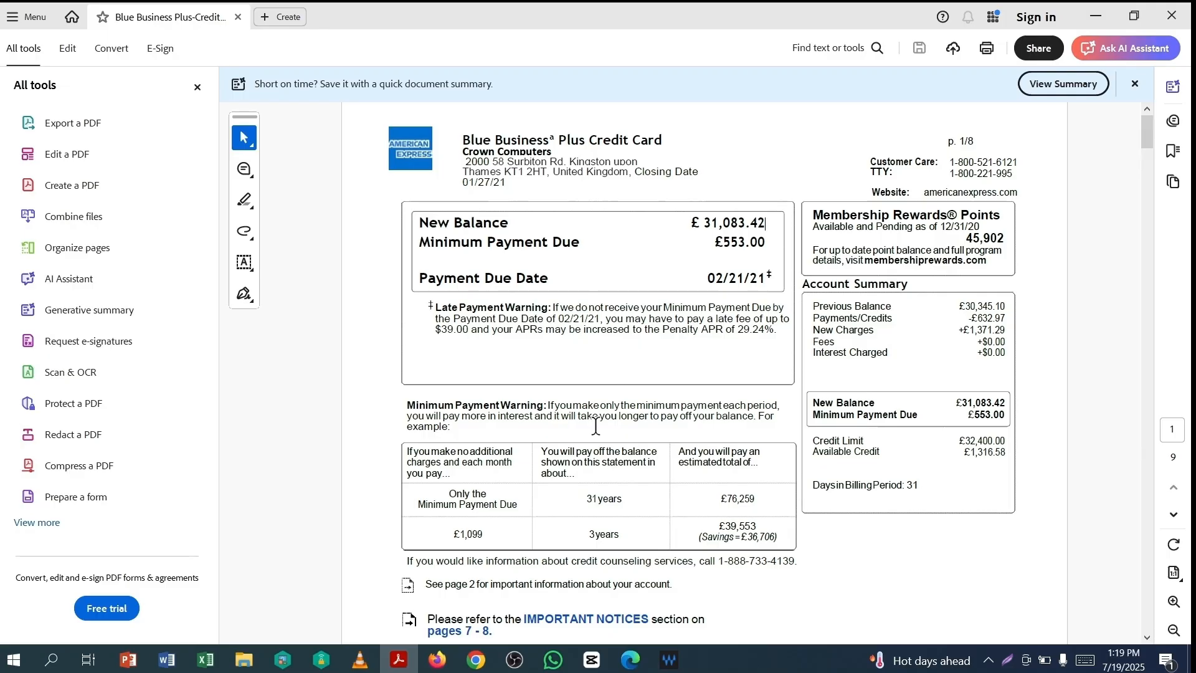
Switch to Xero in Firefox and start adding a bank account without a bank feed from the chart of accounts
left_click(437, 659)
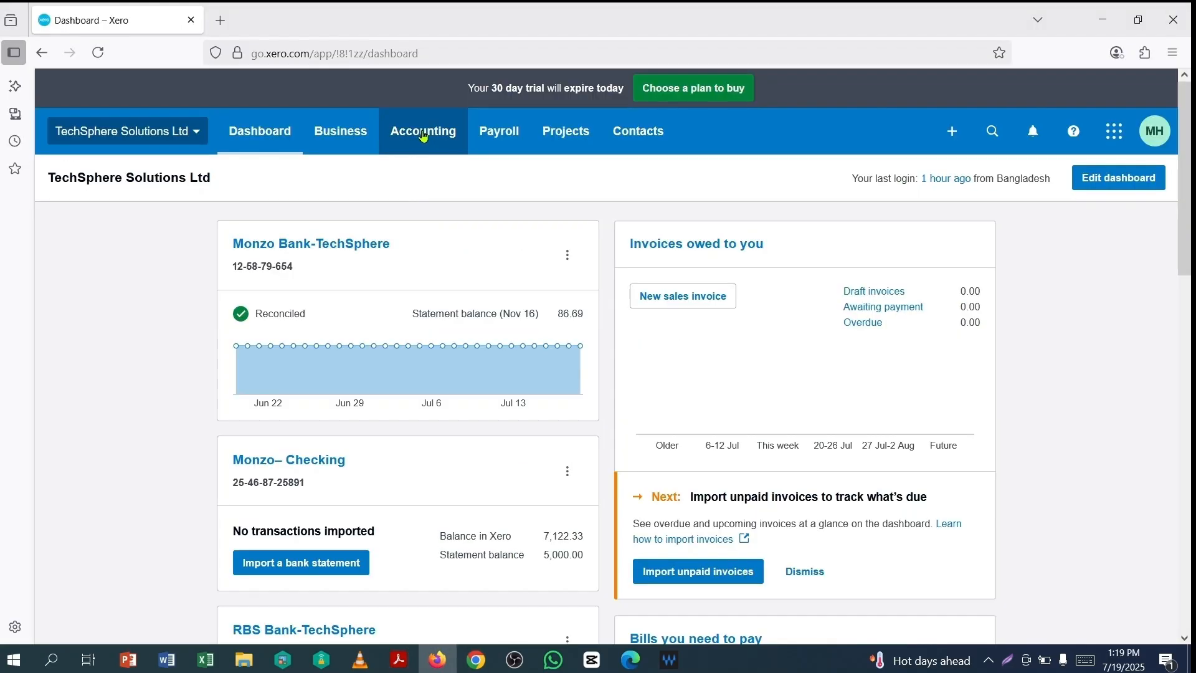
left_click(421, 137)
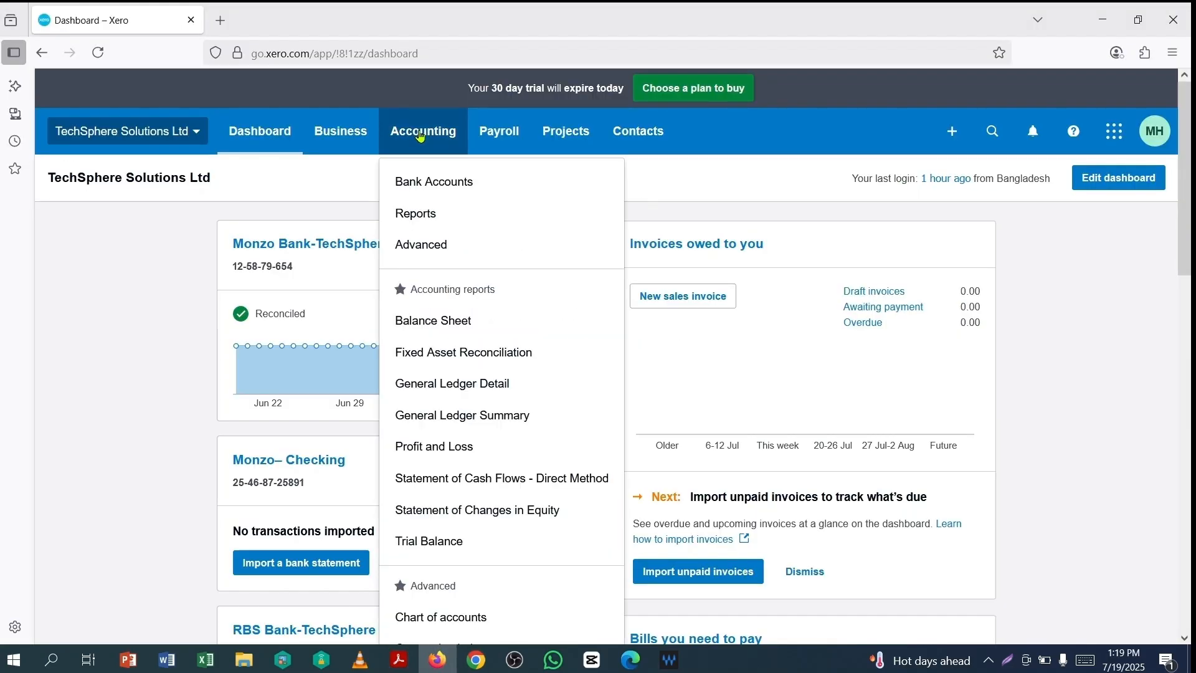
left_click(411, 616)
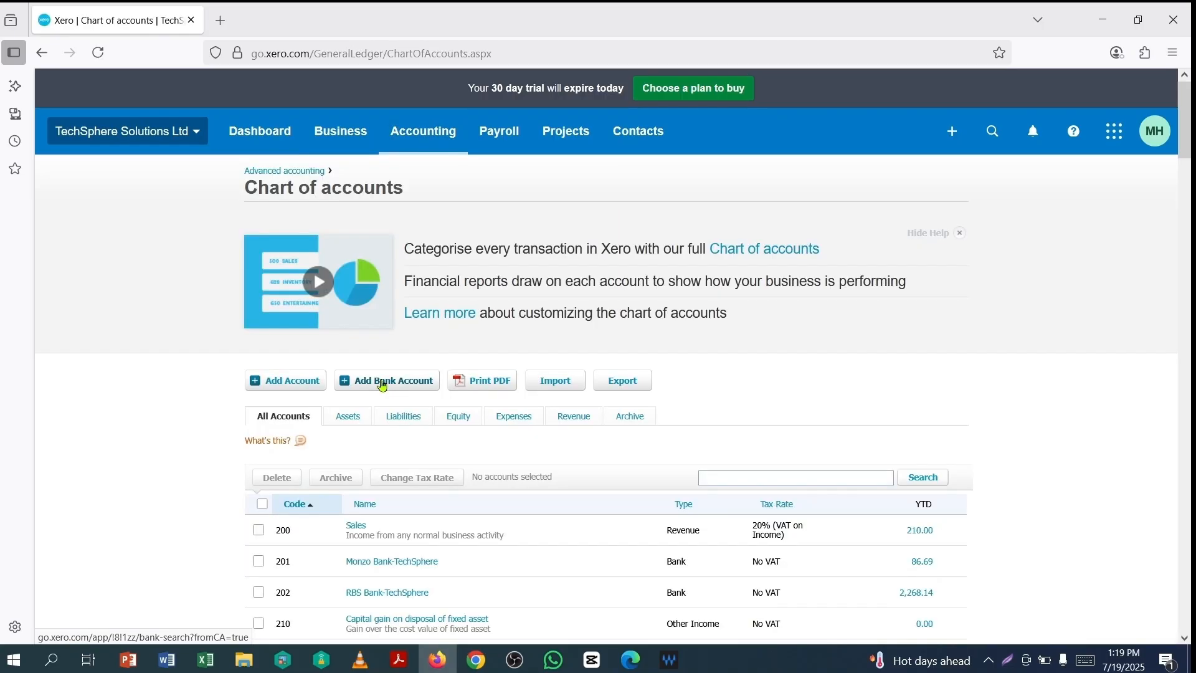
left_click(381, 383)
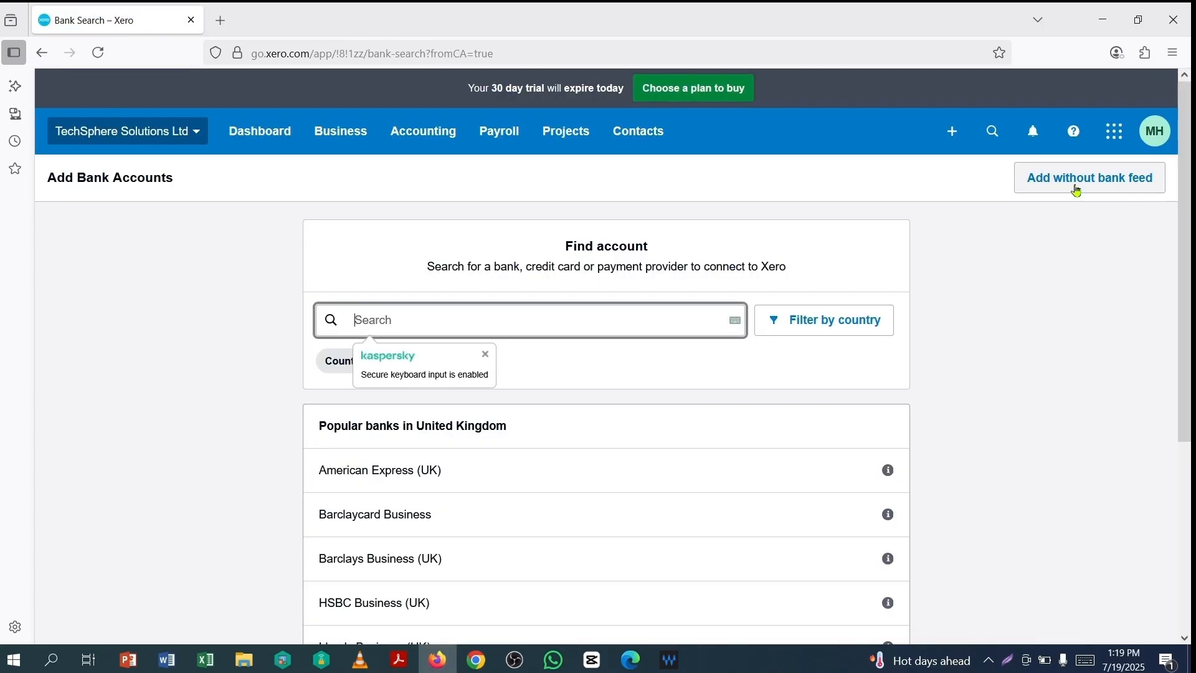
left_click(1076, 187)
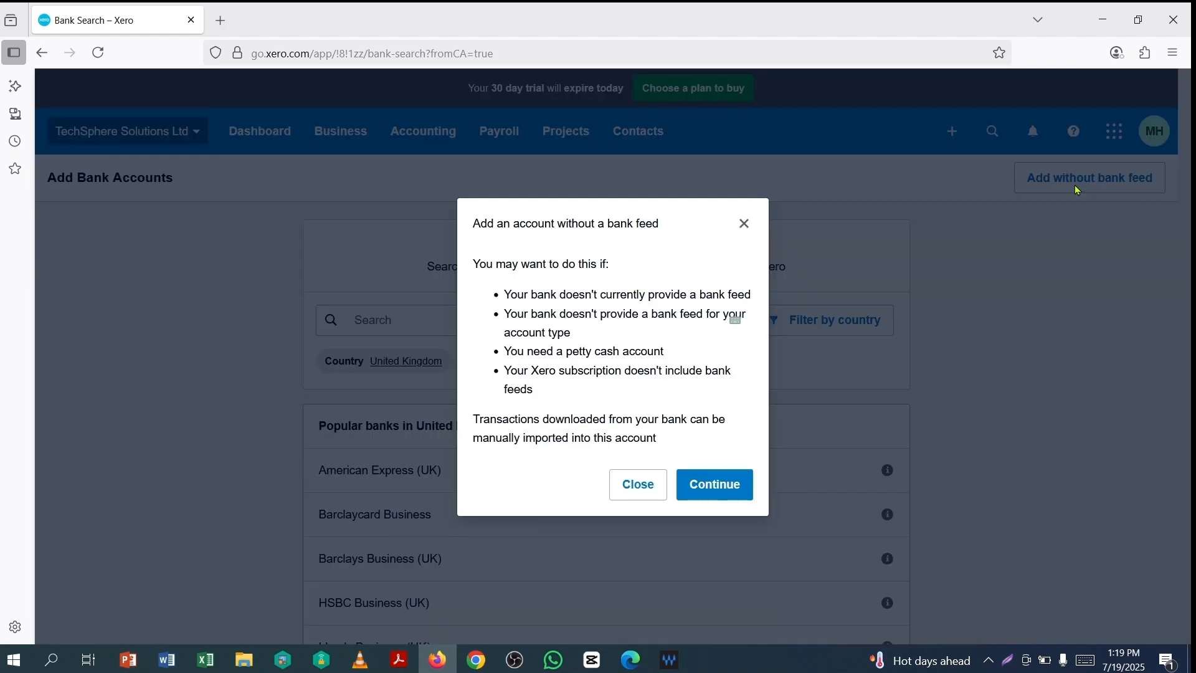
left_click(710, 482)
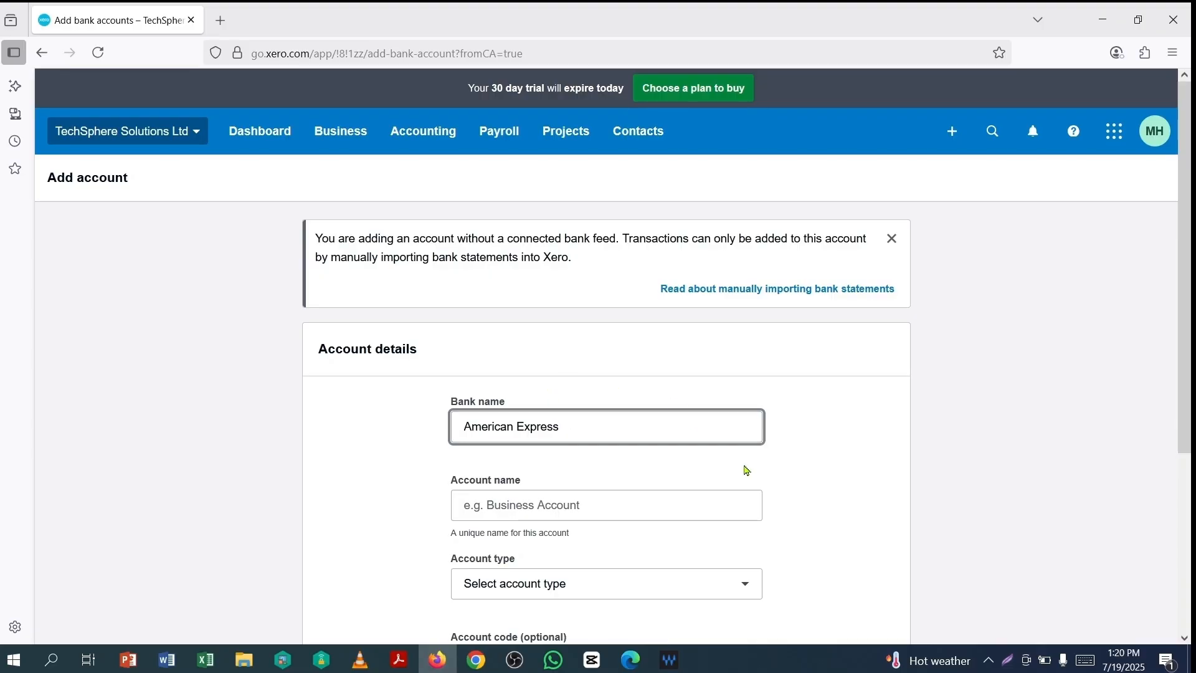
Set the bank name to American Express and the account name to American Express-Credit-TechSphere
left_click(783, 463)
left_click(622, 504)
type("American Express-Credit-TechSphere")
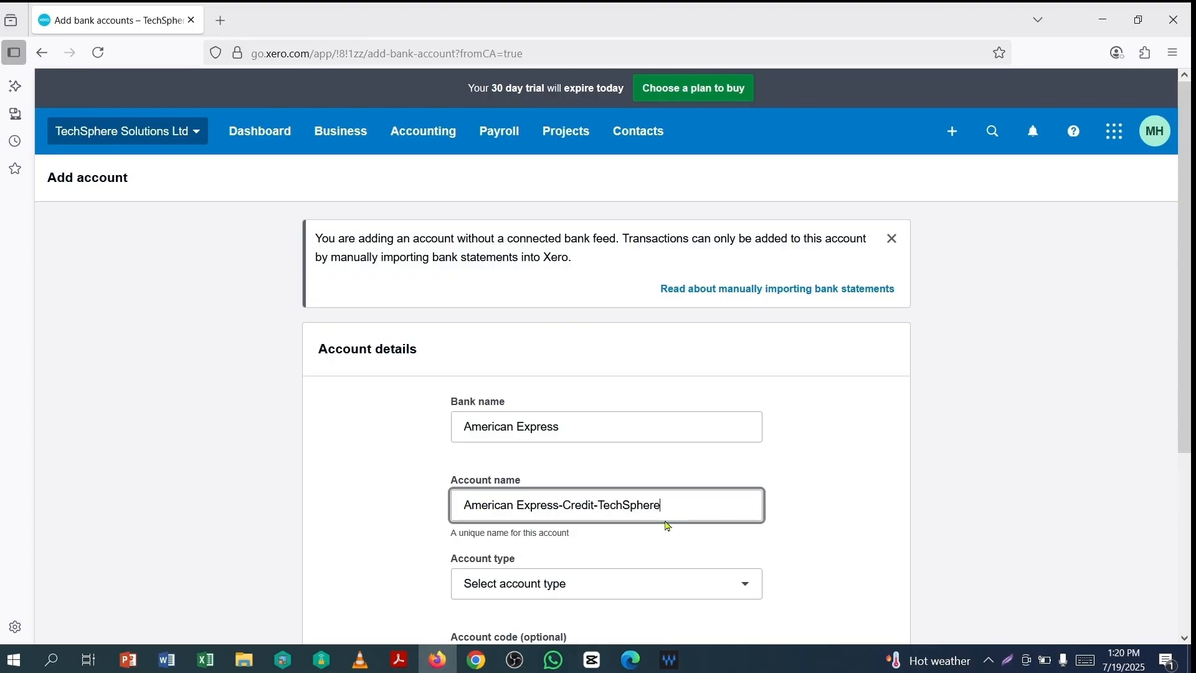
left_click(822, 523)
Set the account type to Credit card and enter the last four digits of the credit card number
scroll(853, 536, "down", 3)
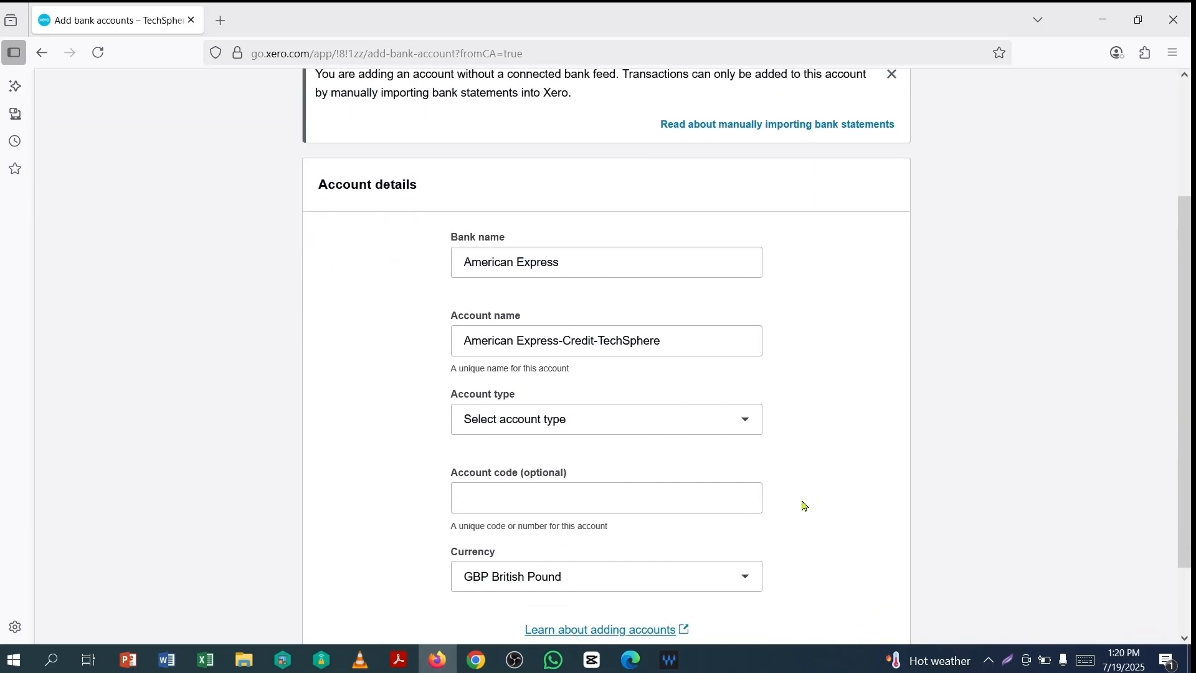
left_click(623, 422)
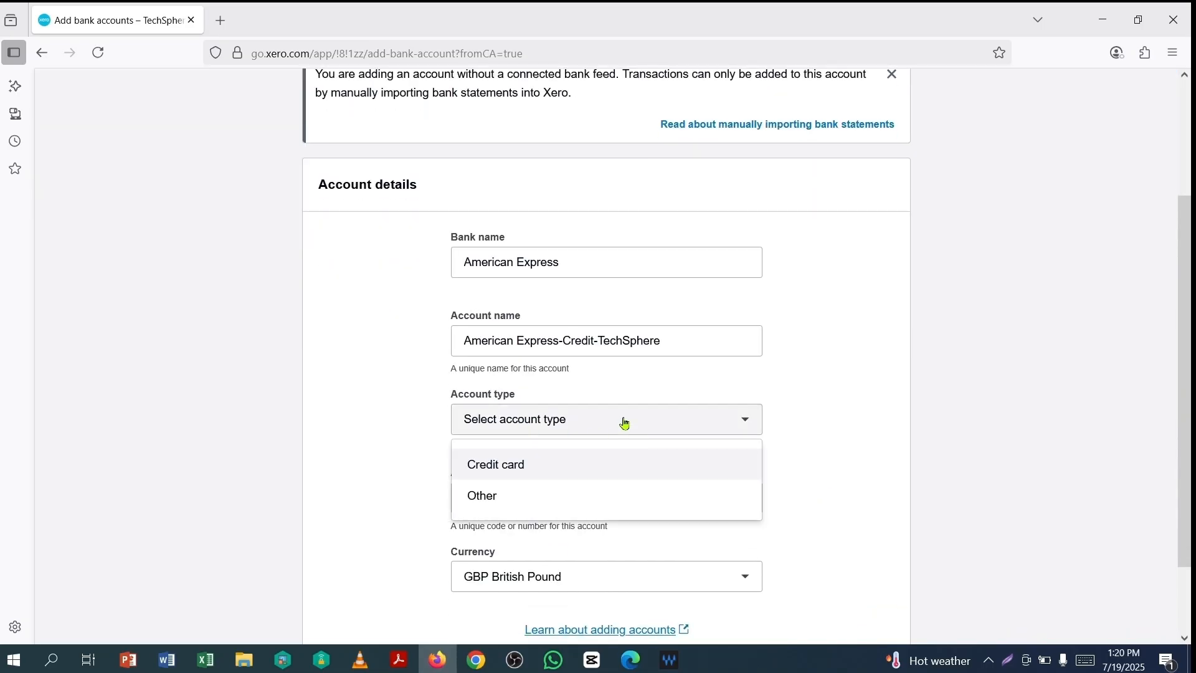
left_click(500, 465)
scroll(601, 414, "down", 2)
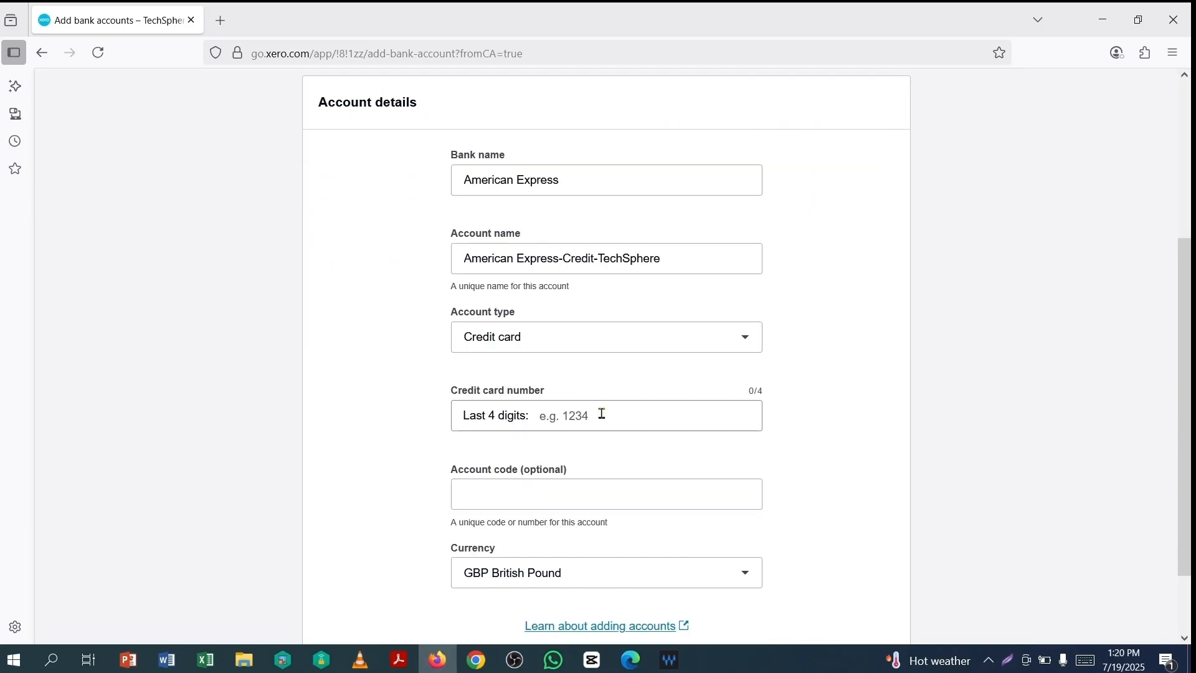
left_click(601, 413)
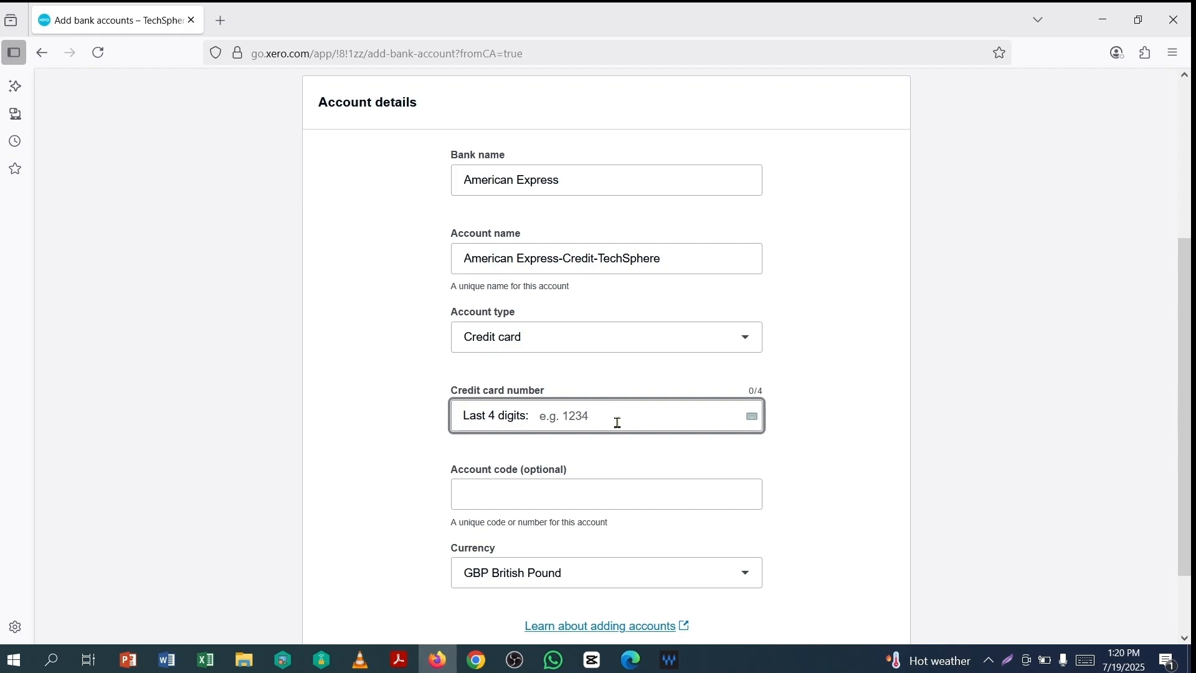
type("4897")
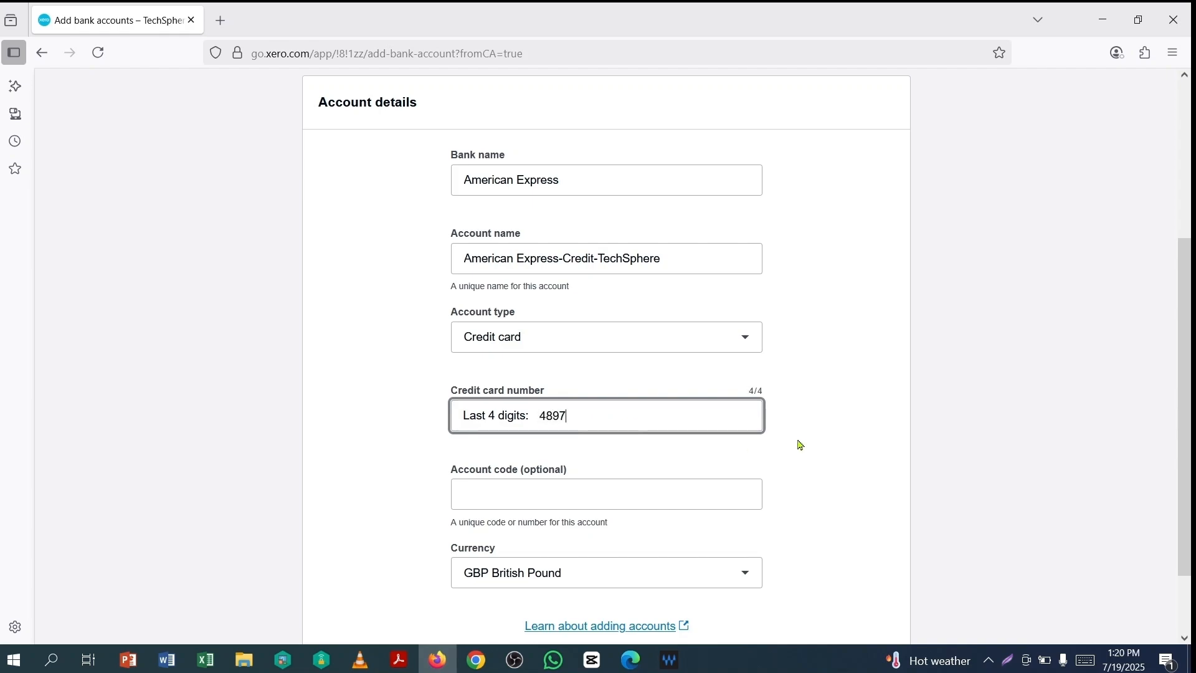
Add the new credit card account in GBP British Pound, leaving the optional account code blank
left_click(824, 446)
scroll(761, 449, "down", 2)
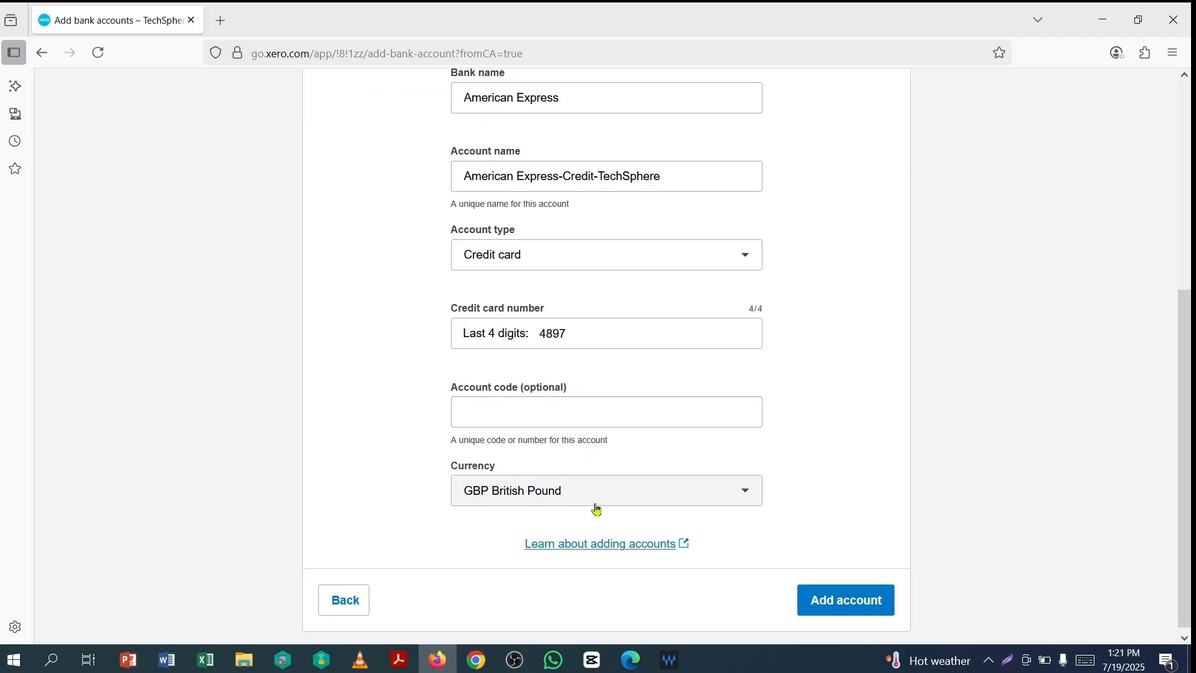
scroll(596, 505, "down", 1)
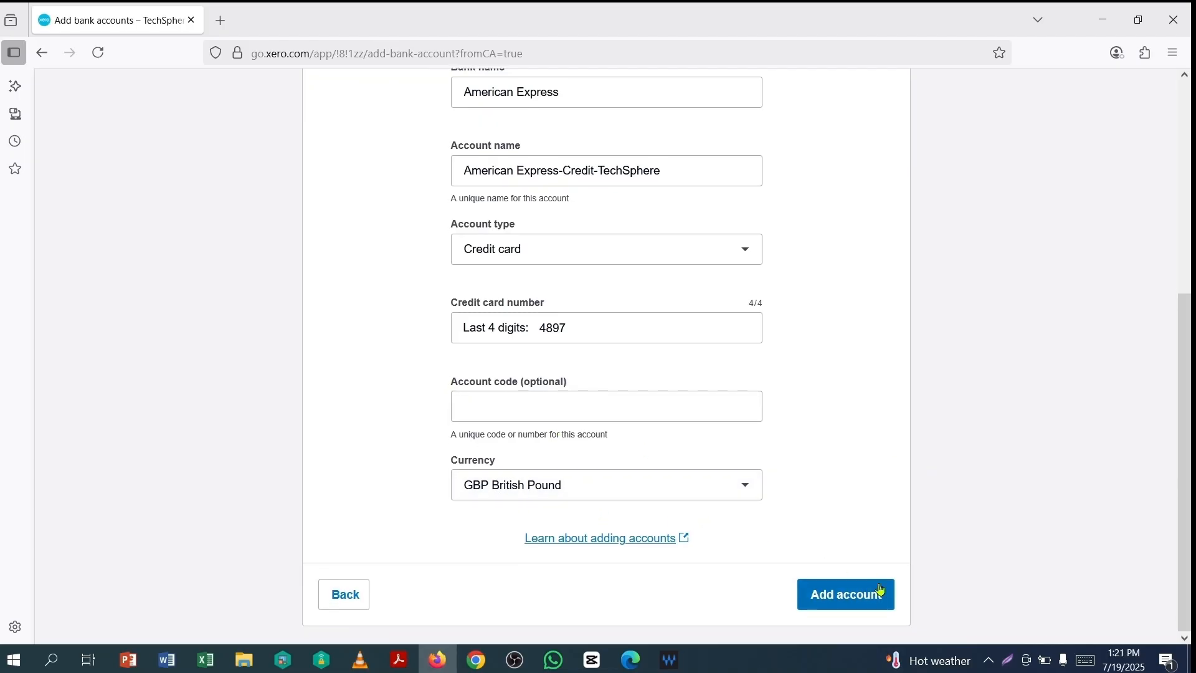
left_click(838, 600)
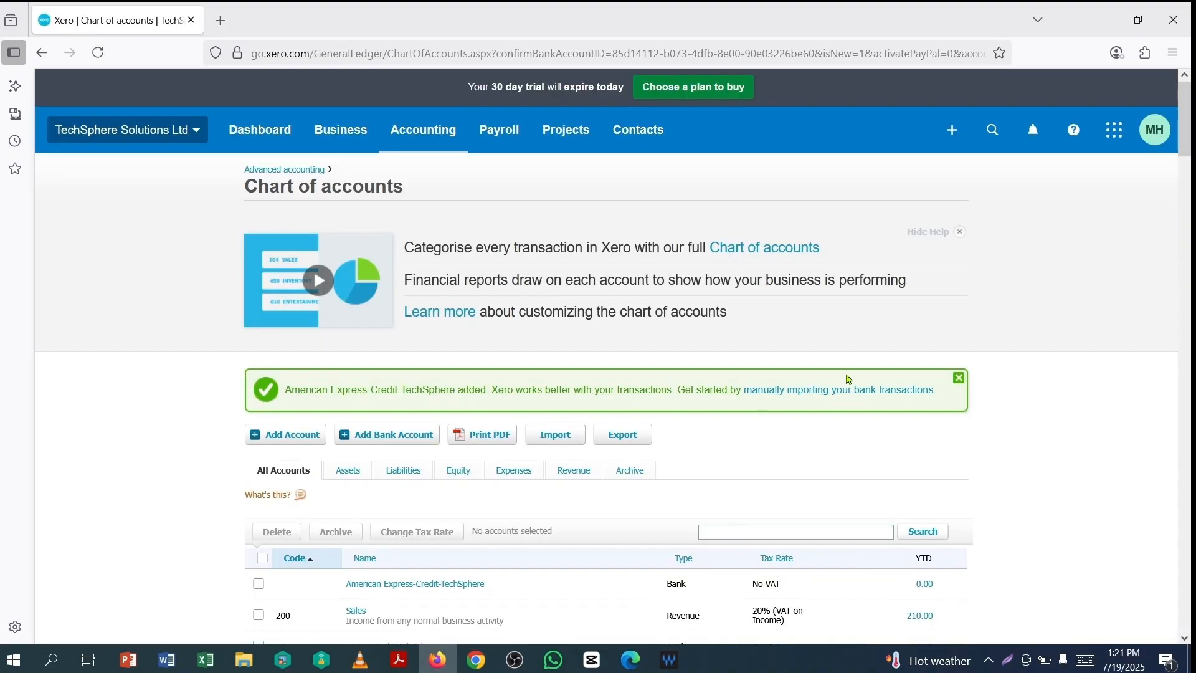
Edit the American Express-Credit-TechSphere account in the chart of accounts to give it the code 203, and save it
scroll(872, 405, "down", 4)
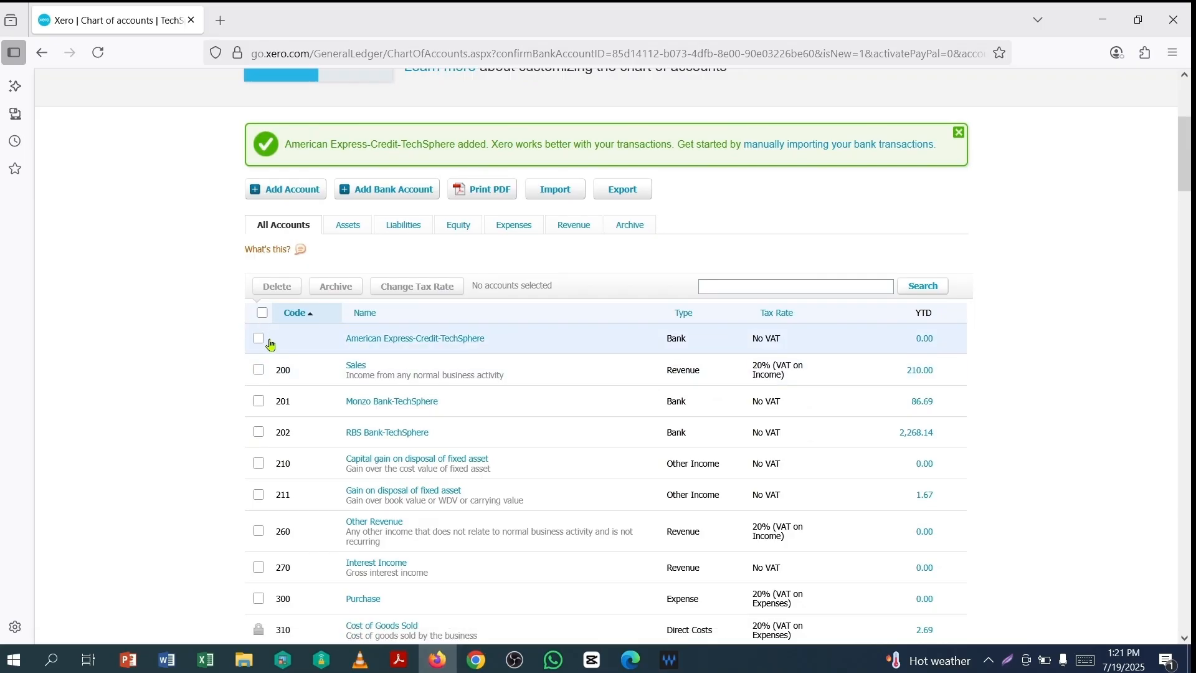
left_click(378, 342)
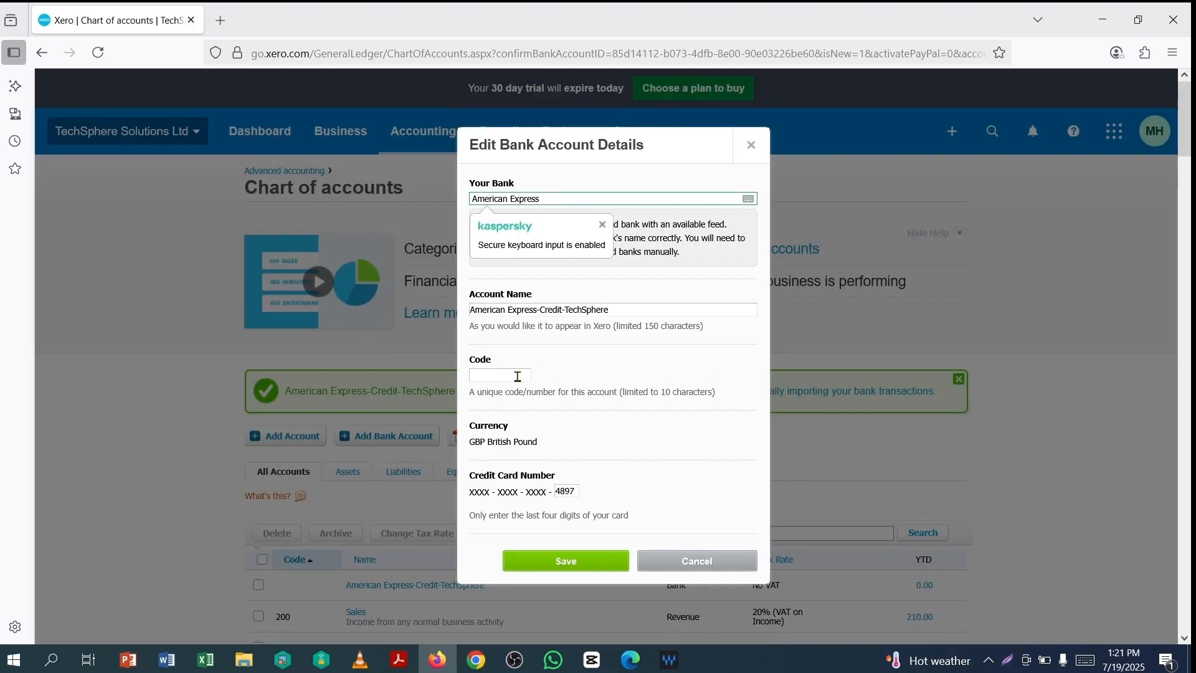
left_click(517, 376)
type("2")
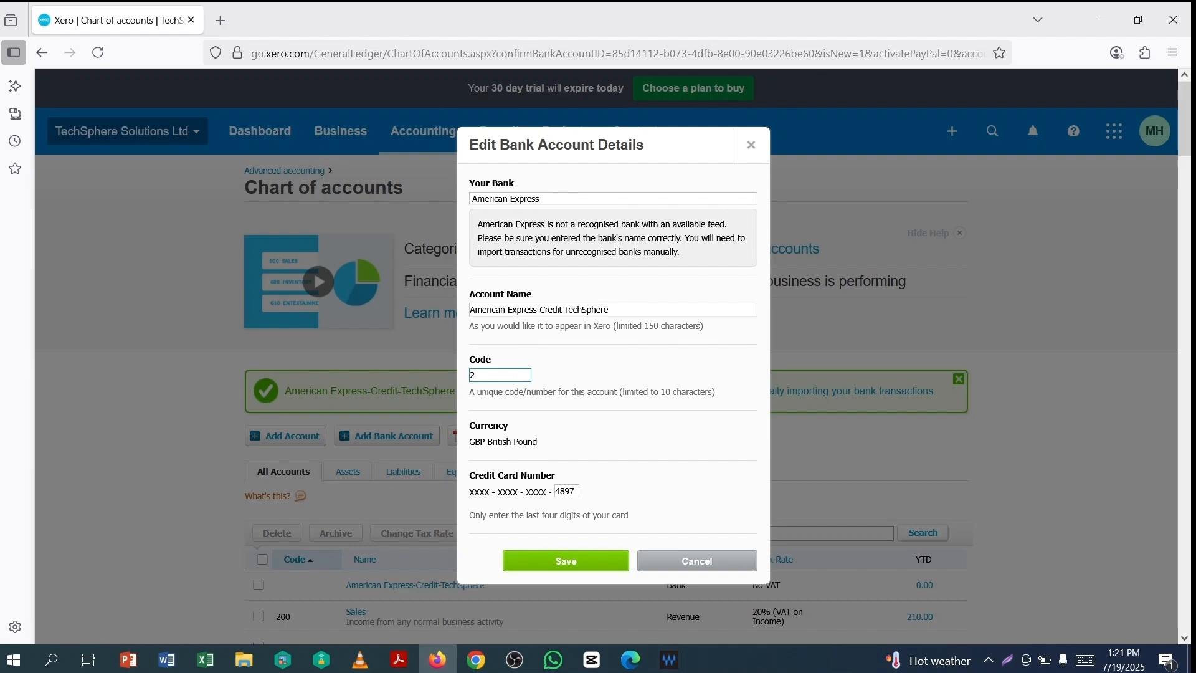
type("03")
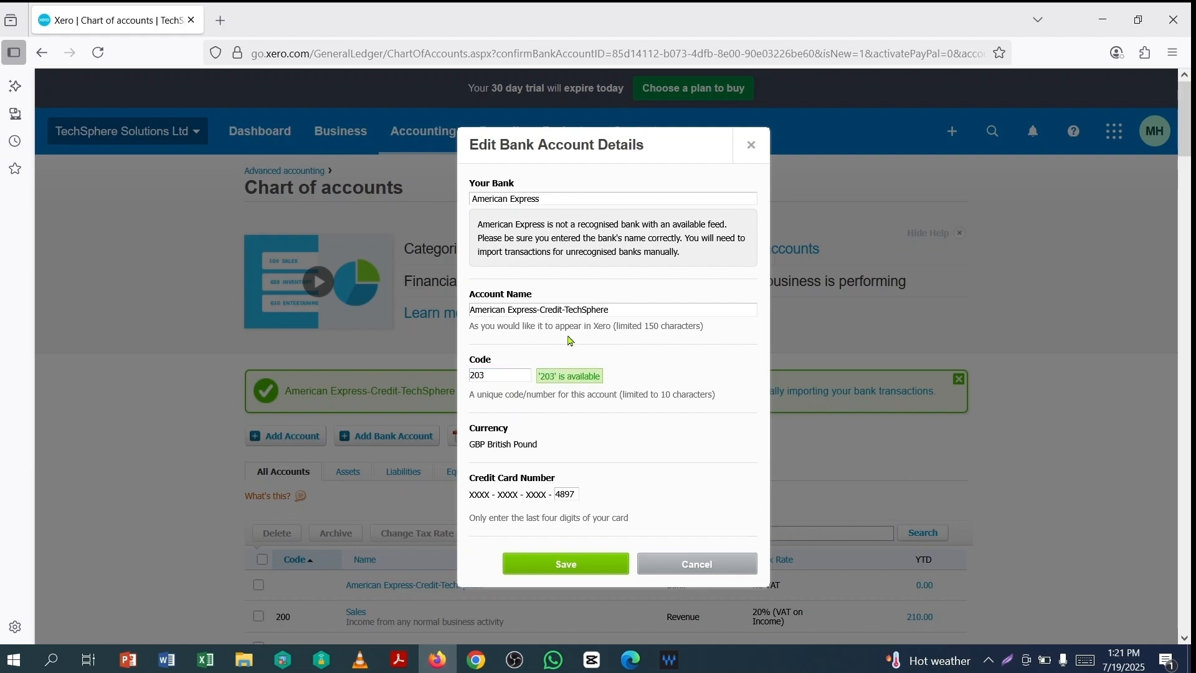
left_click(579, 563)
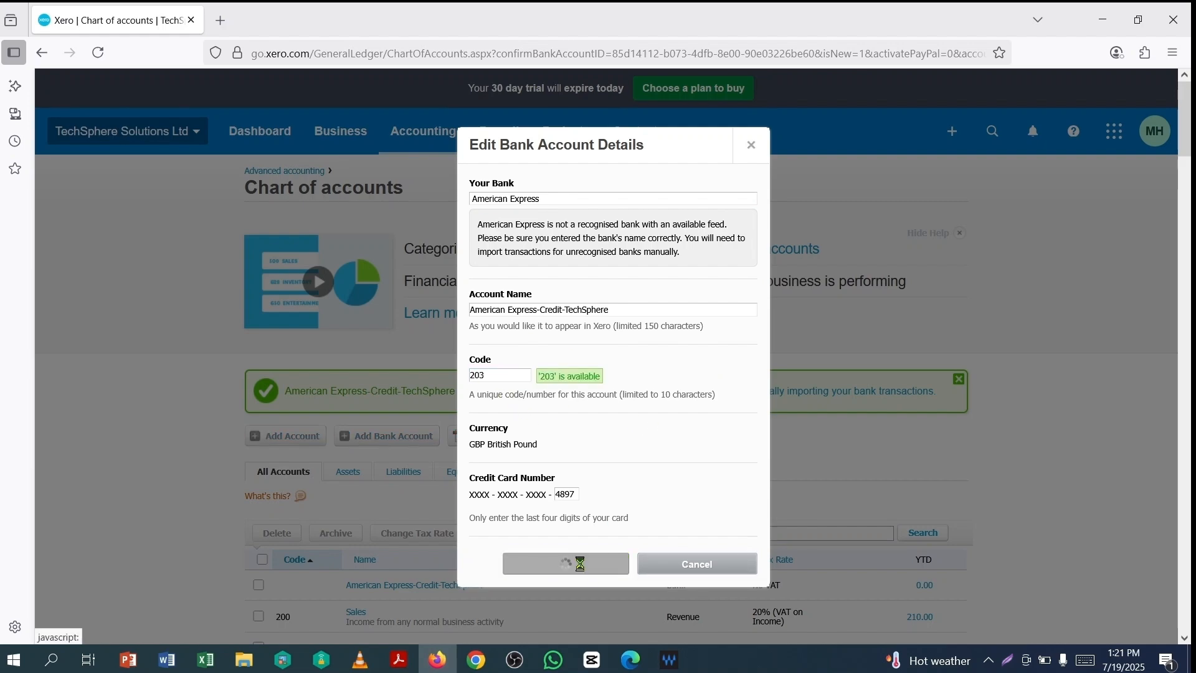
scroll(774, 444, "down", 1)
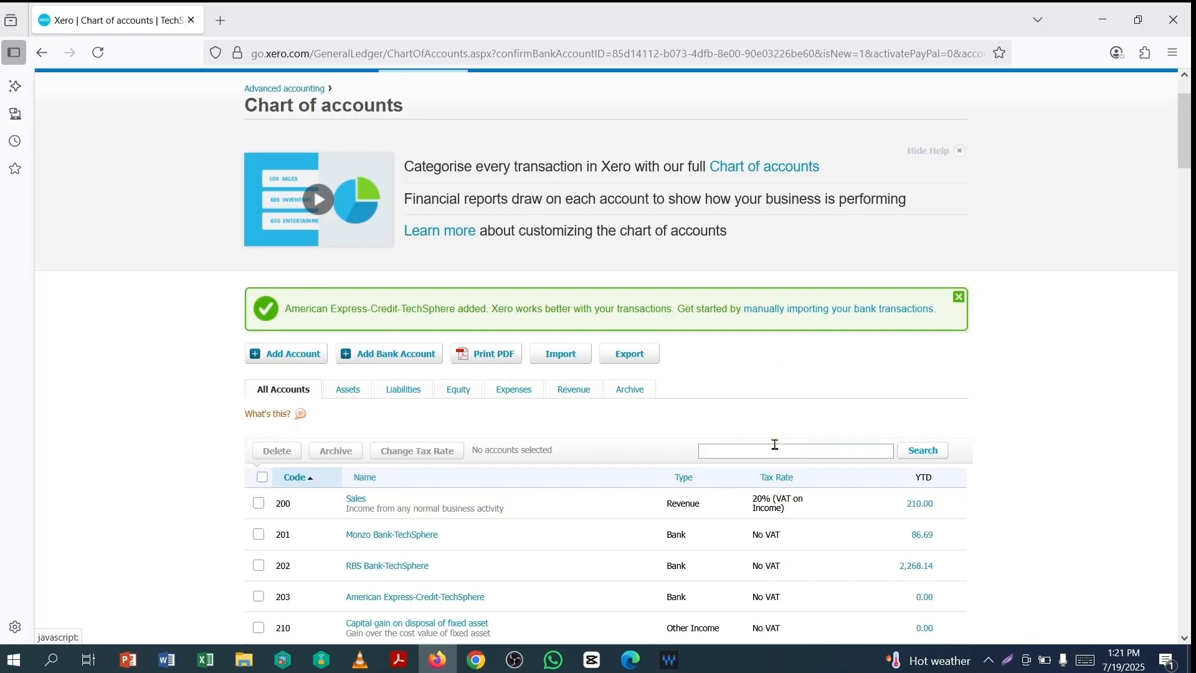
scroll(774, 440, "down", 4)
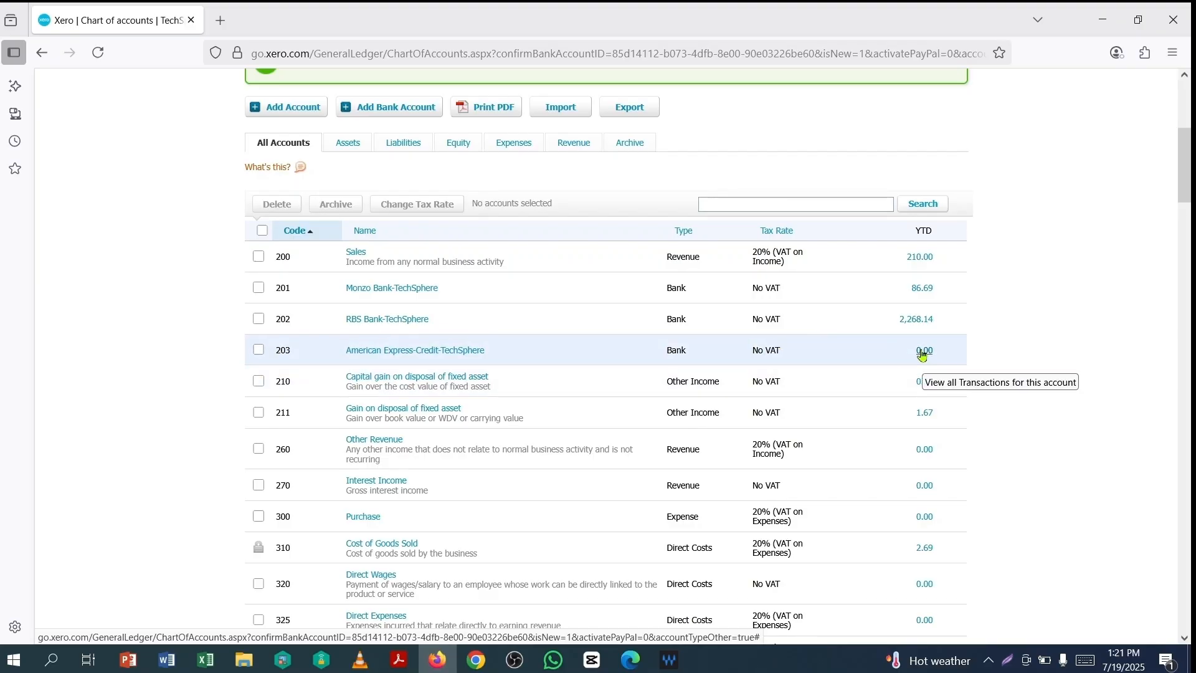
Create a new Spend Money transaction with American Express-Credit-TechSphere as the account to pay from
scroll(922, 352, "up", 5)
left_click(952, 138)
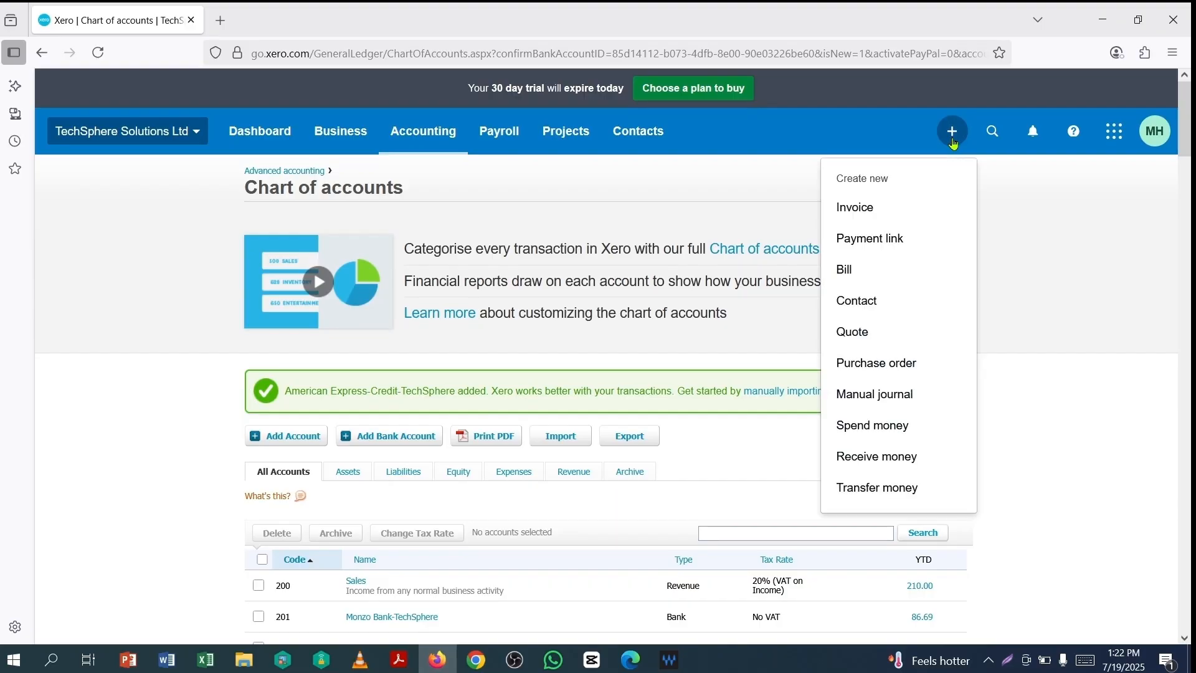
left_click(862, 425)
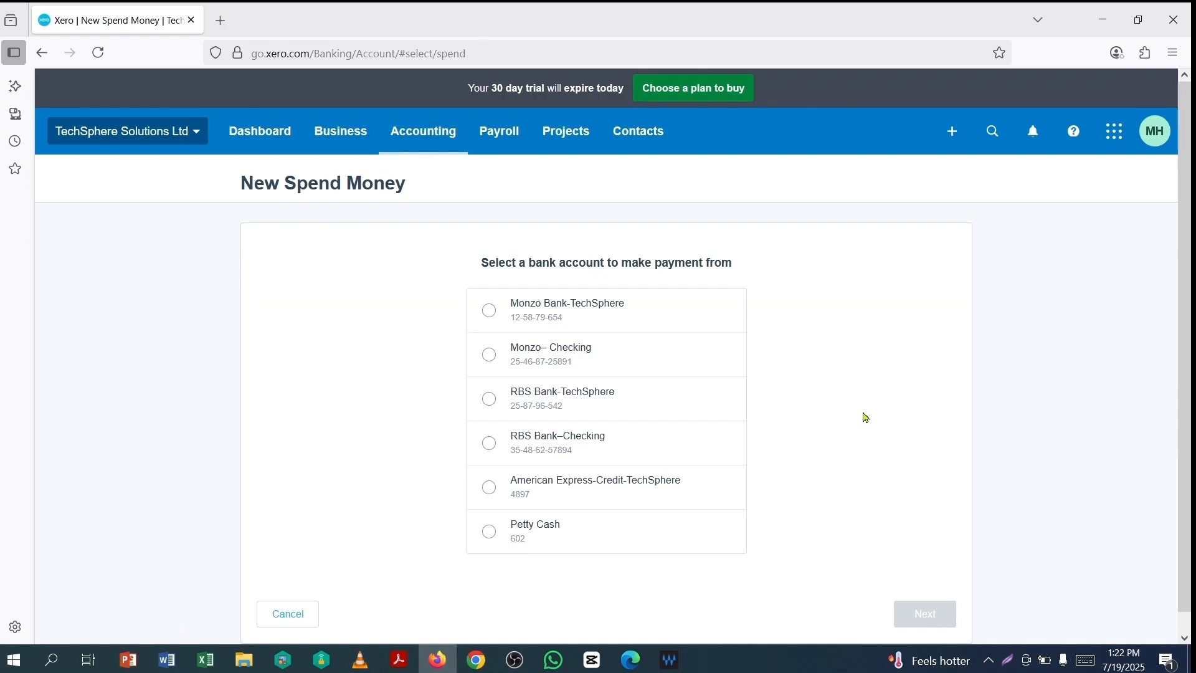
left_click(490, 489)
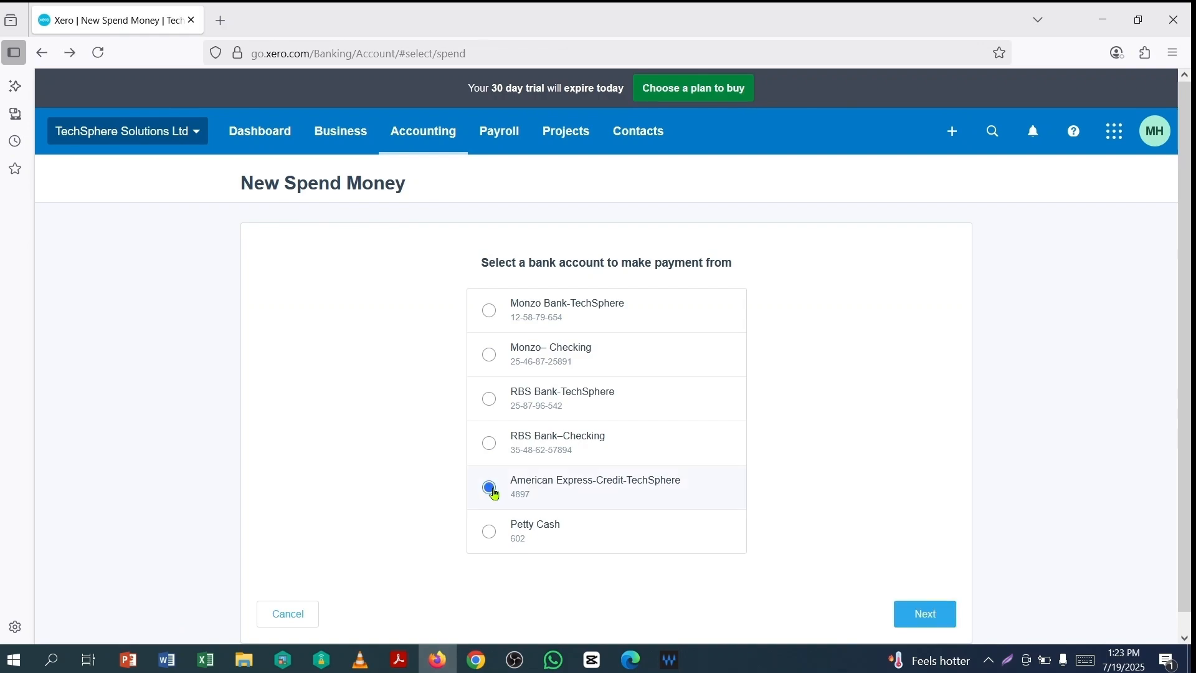
left_click(939, 616)
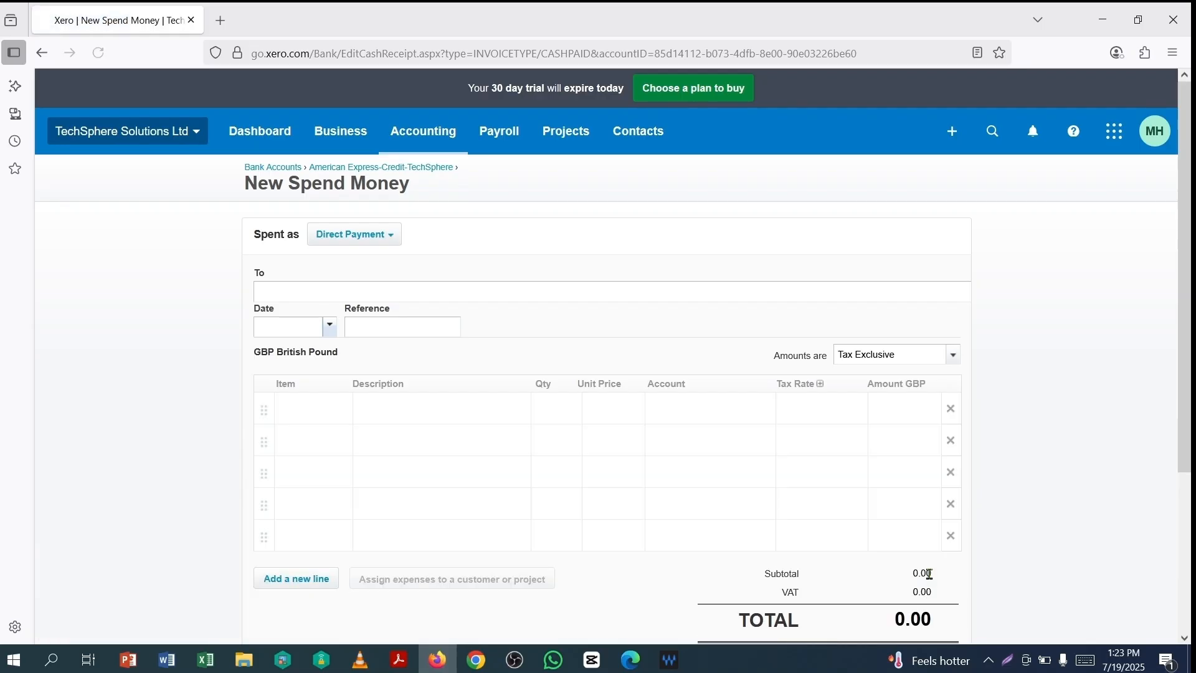
Set the payee of the spend money transaction to Owners and its date to 1 Jan 2021
left_click(311, 292)
left_click(303, 406)
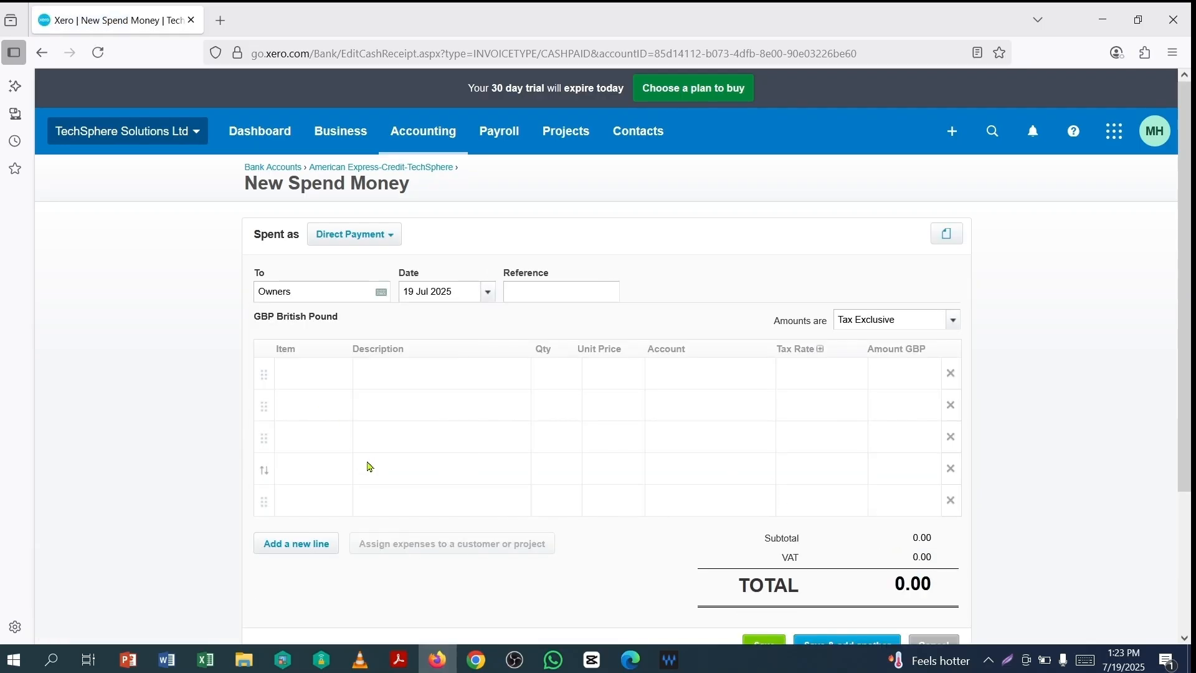
left_click(488, 292)
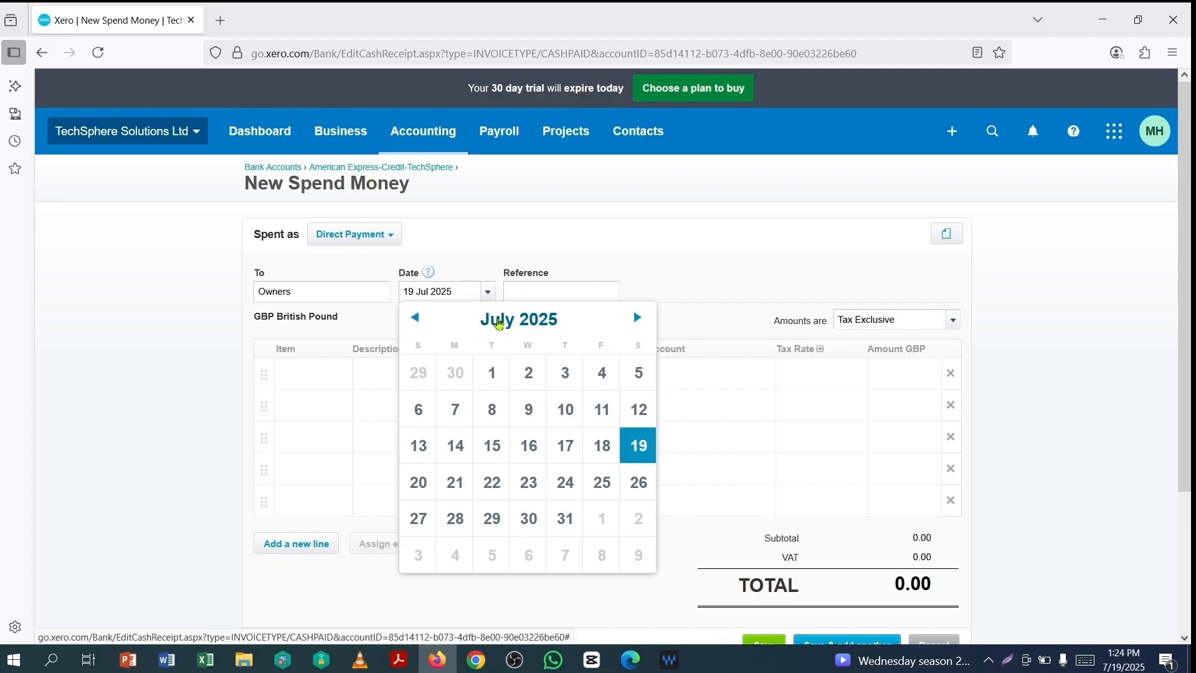
left_click(498, 321)
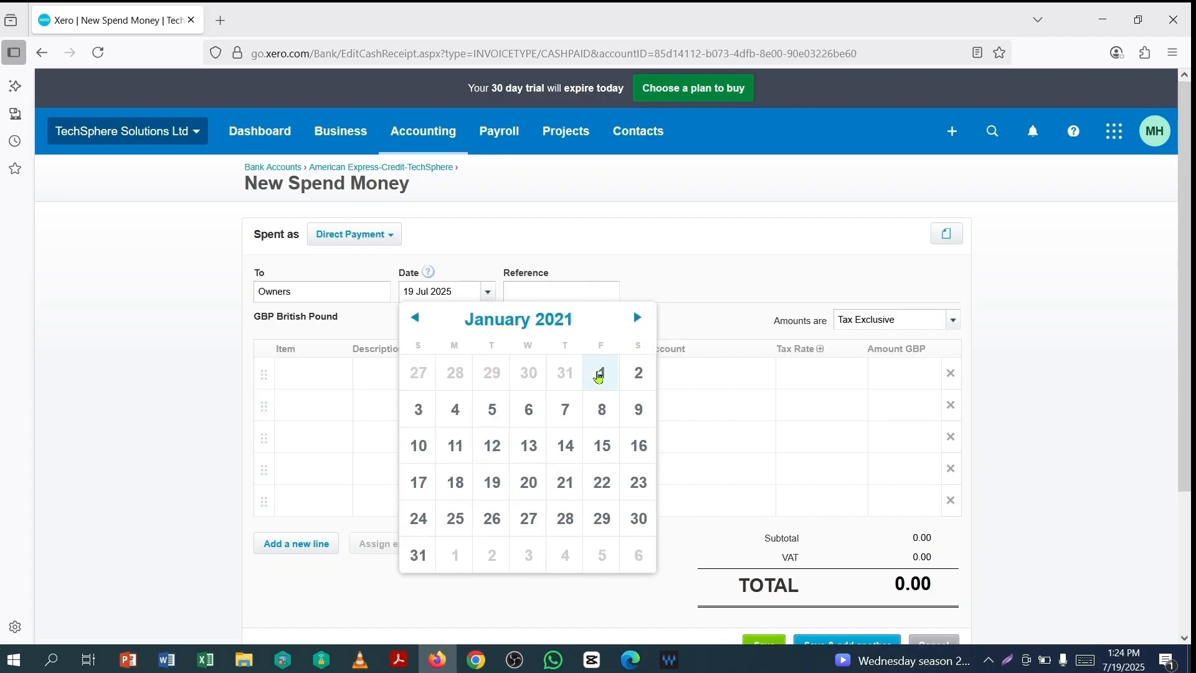
left_click(599, 373)
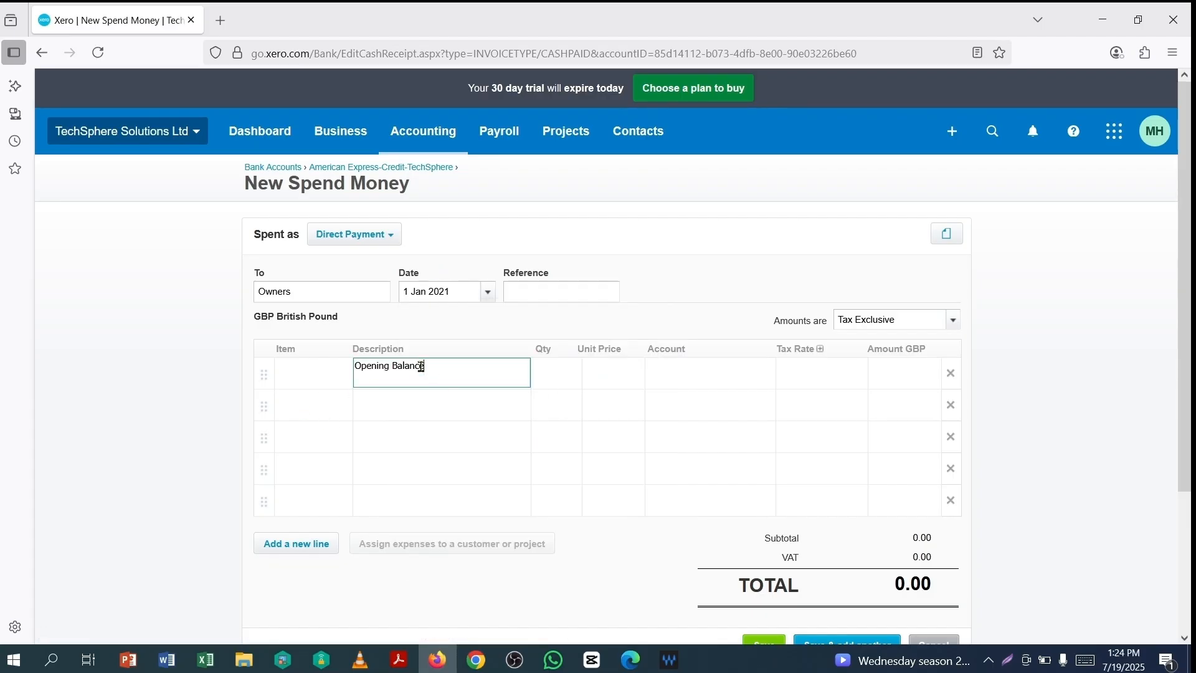
Give the Opening Balance line a quantity of 1 and the PDF statement's previous balance, 30,345.10, as its unit price
left_click(555, 379)
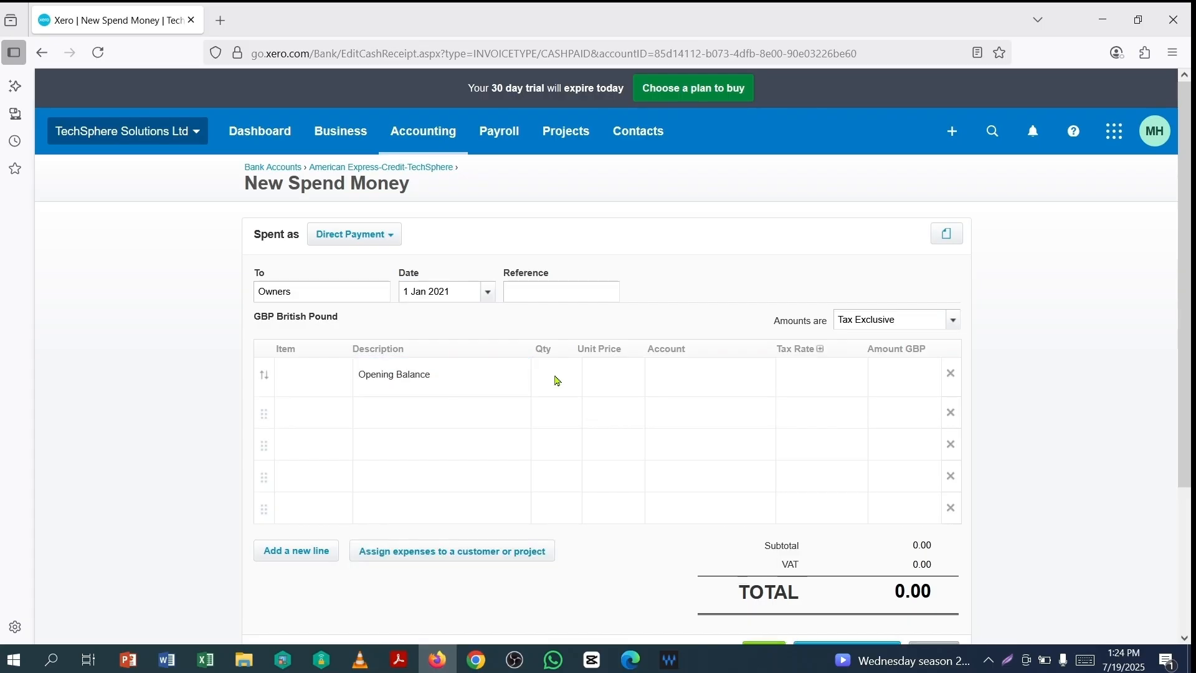
type("1")
key("Tab")
left_click(399, 659)
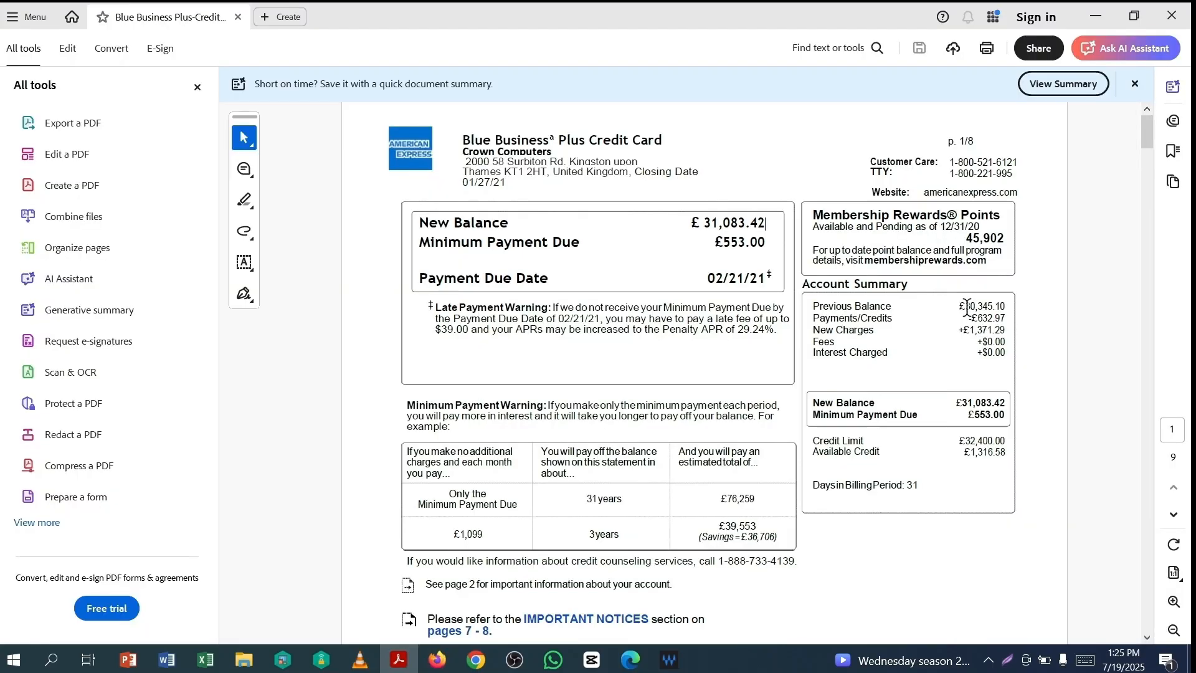
left_click_drag(966, 306, 1010, 307)
key("ctrl+c")
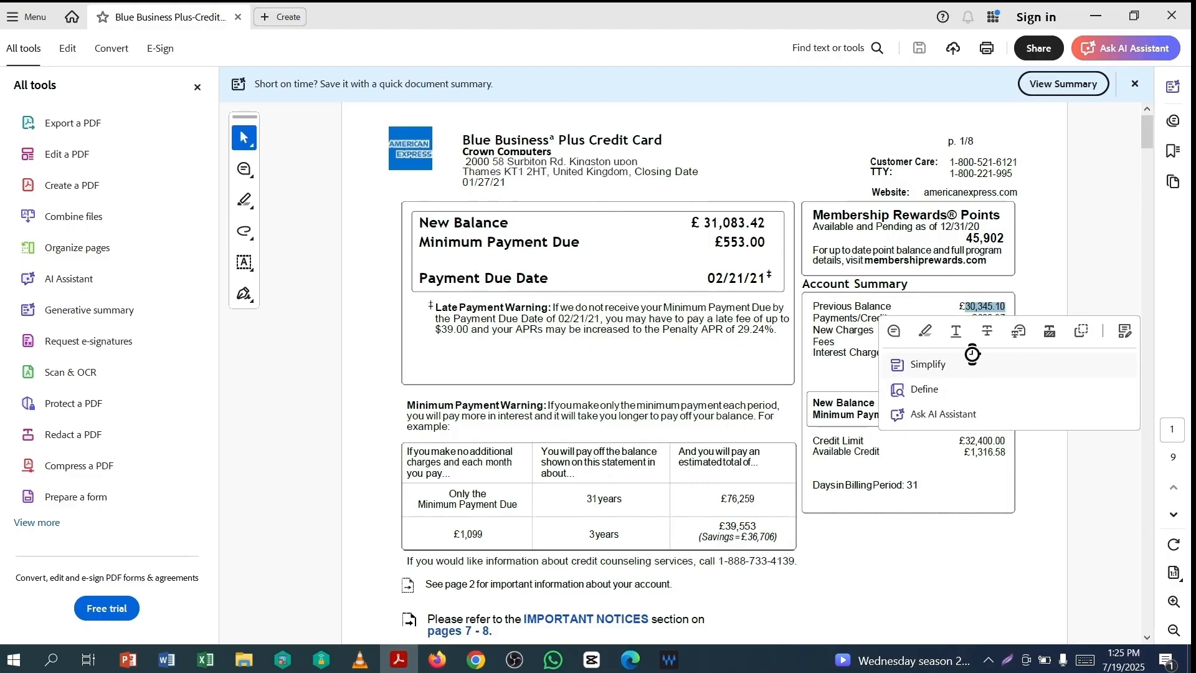
left_click(438, 661)
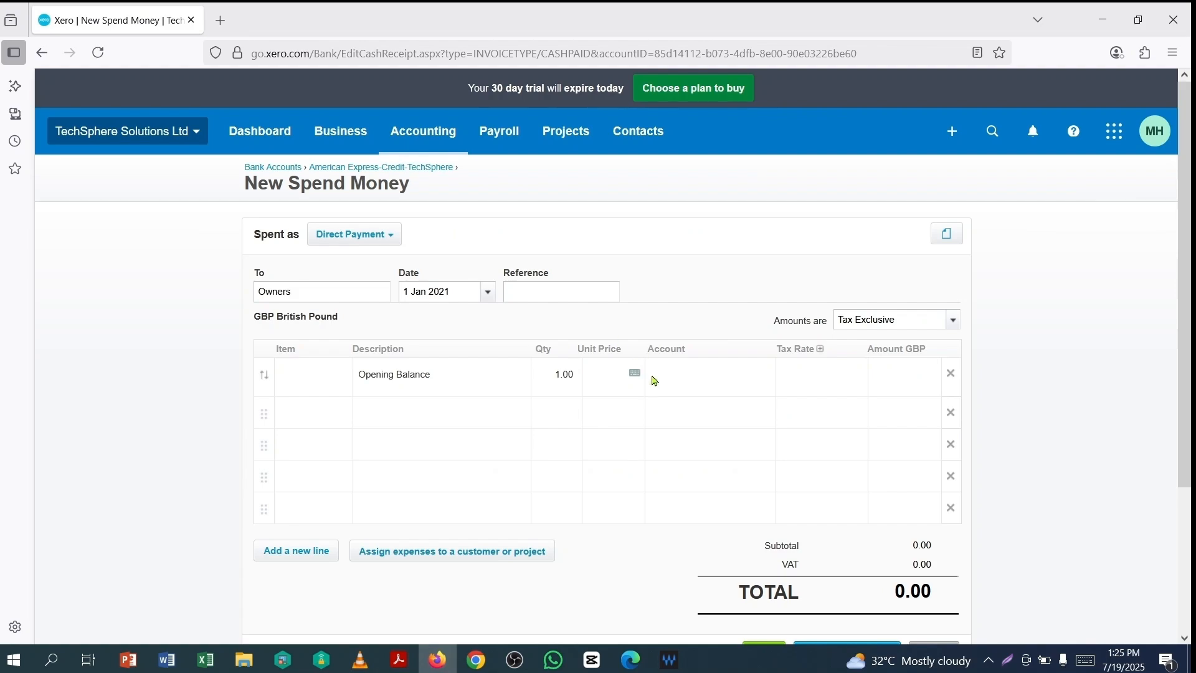
key("ctrl+v")
left_click(1058, 400)
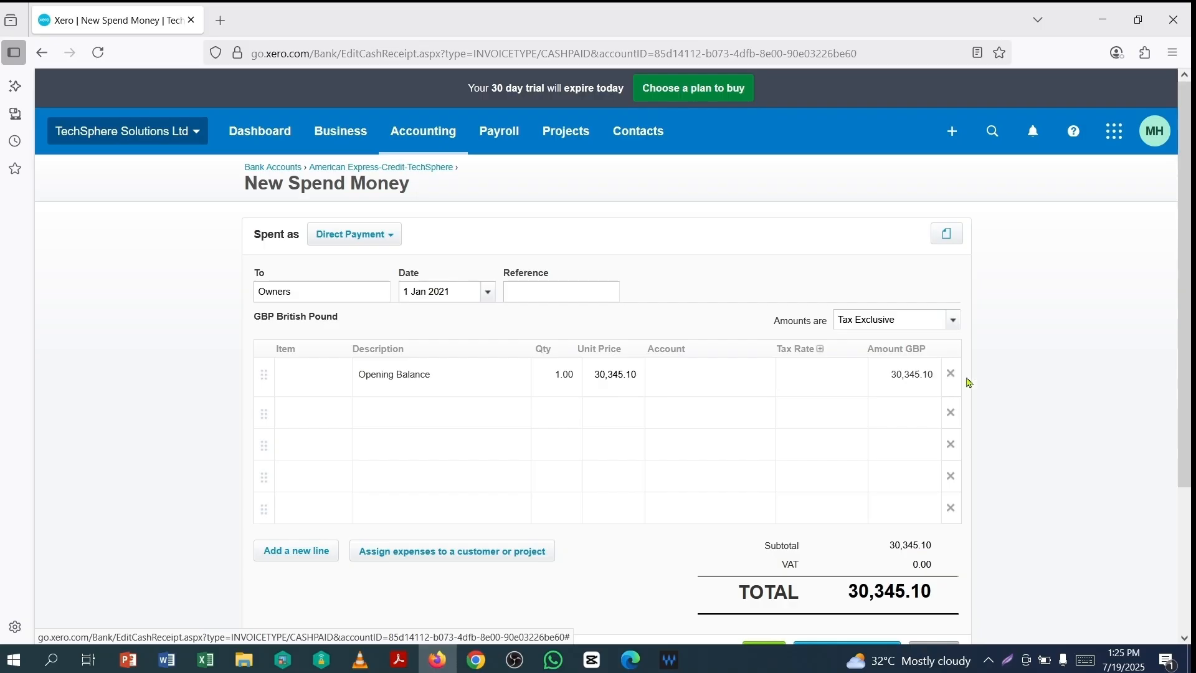
Assign the Opening Balance line to account 970 - Owner A Funds Introduced and save the spend money transaction
left_click(710, 374)
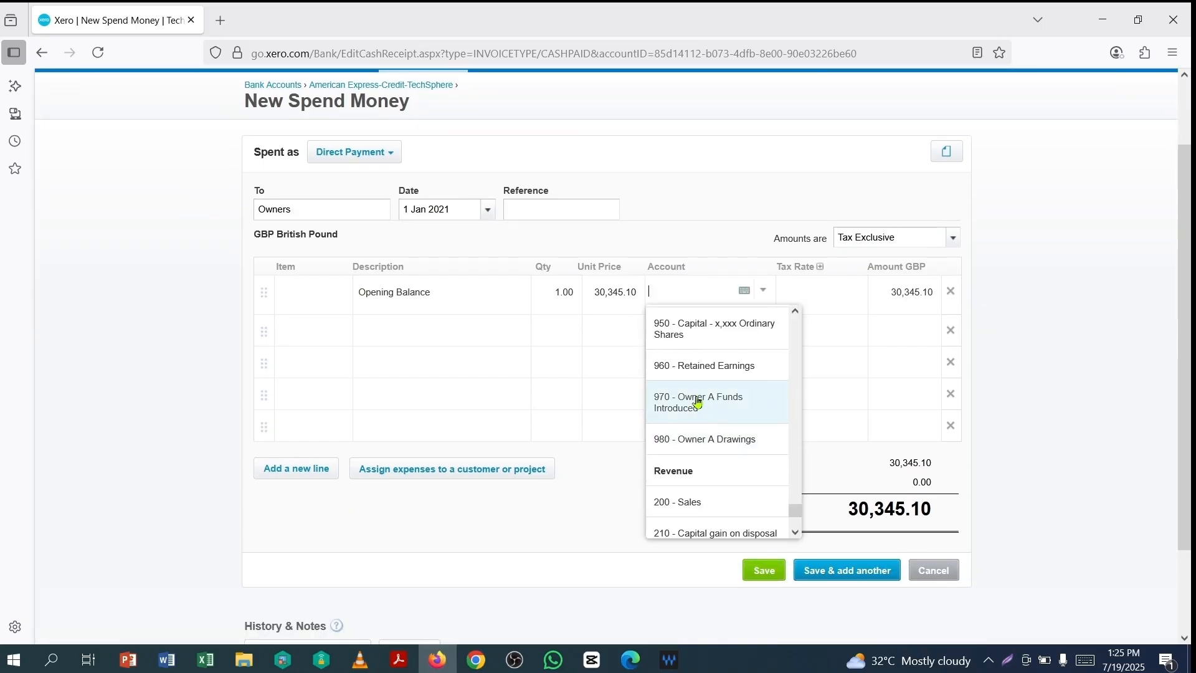
left_click(696, 402)
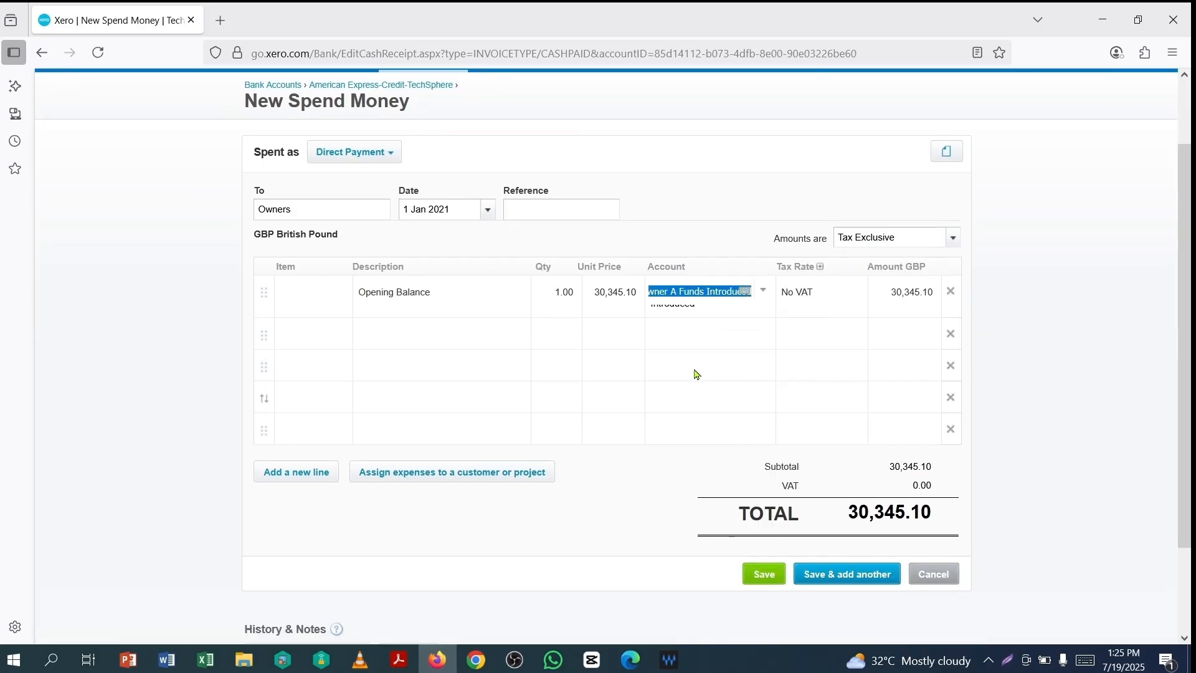
left_click(763, 575)
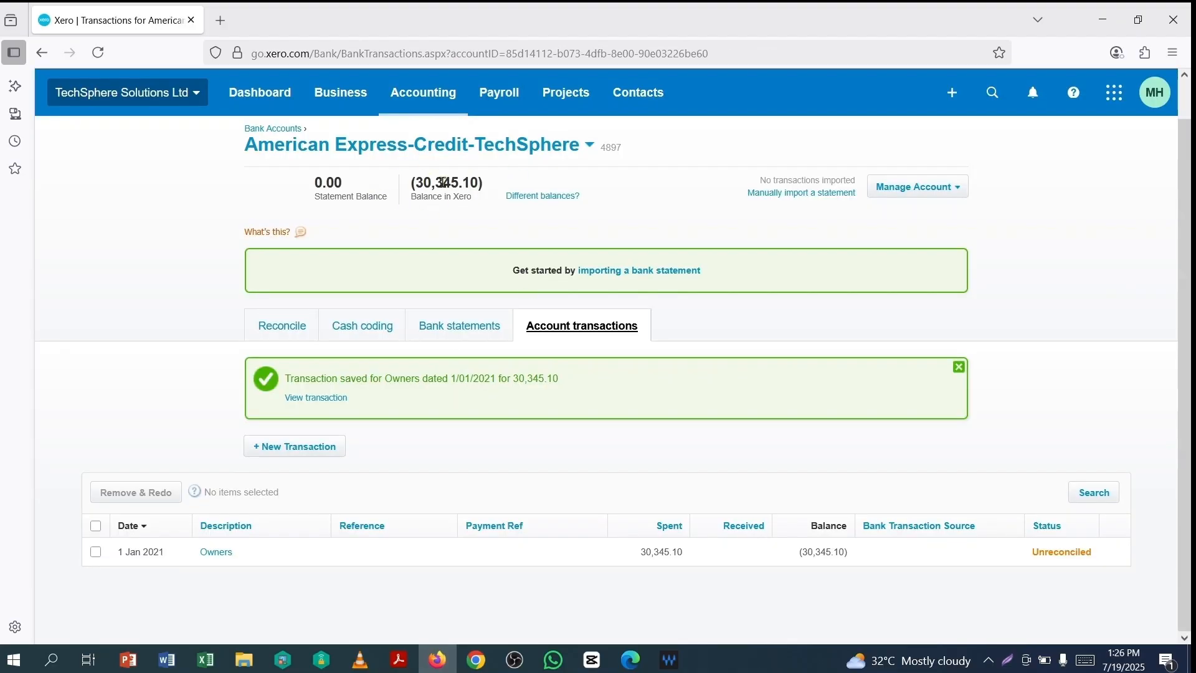
Mark the saved Owners transaction as reconciled and return to the American Express-Credit-TechSphere account
left_click(1060, 557)
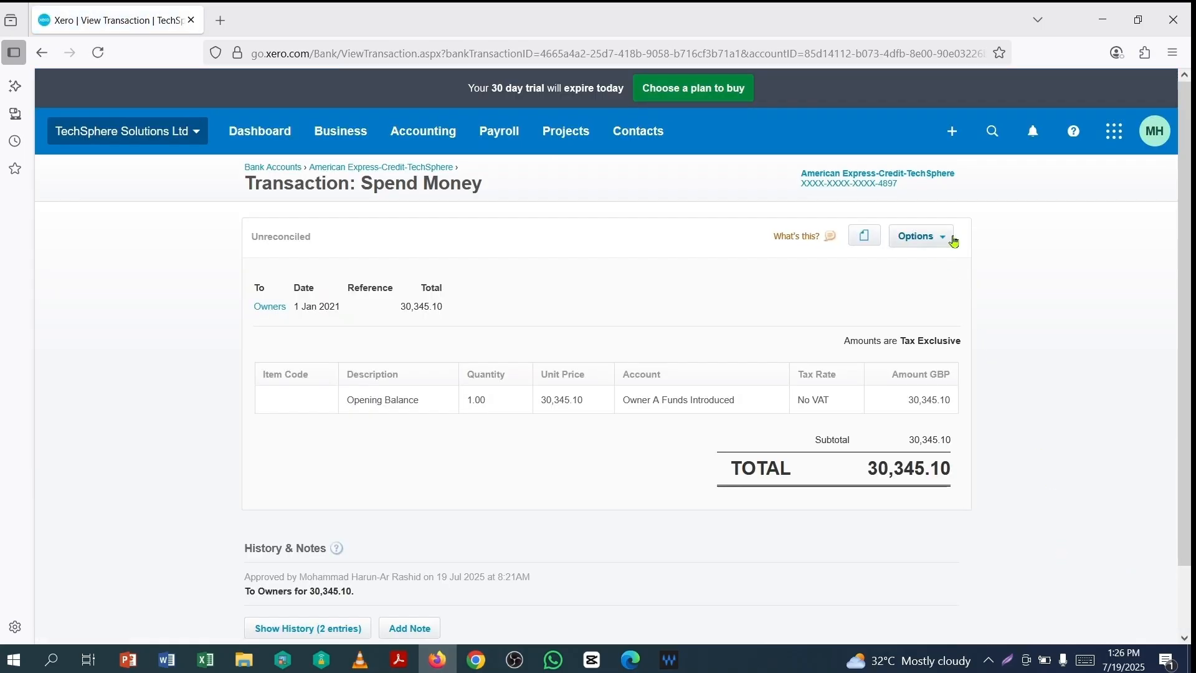
left_click(941, 242)
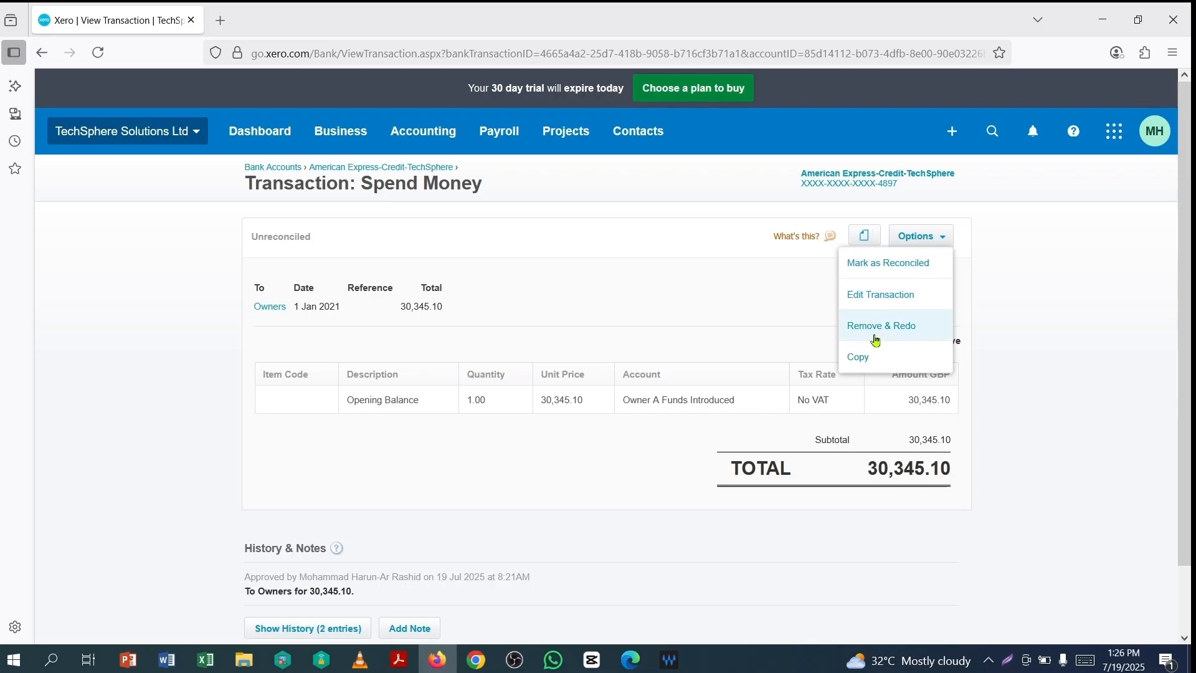
left_click(884, 263)
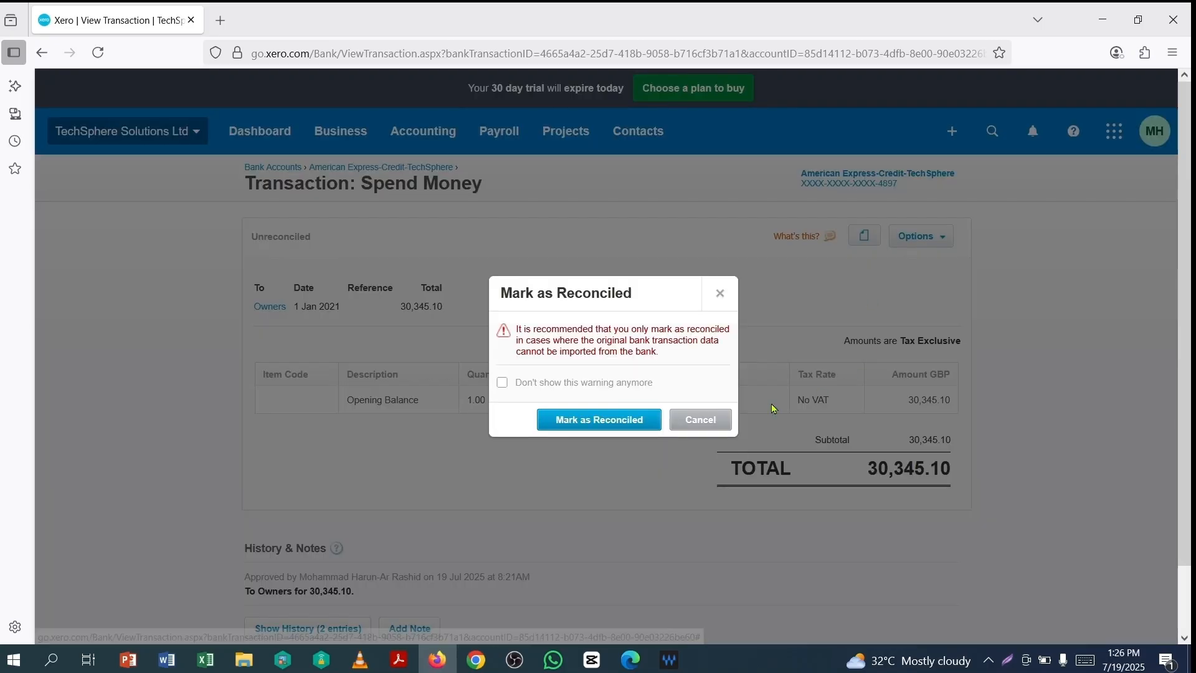
left_click(596, 422)
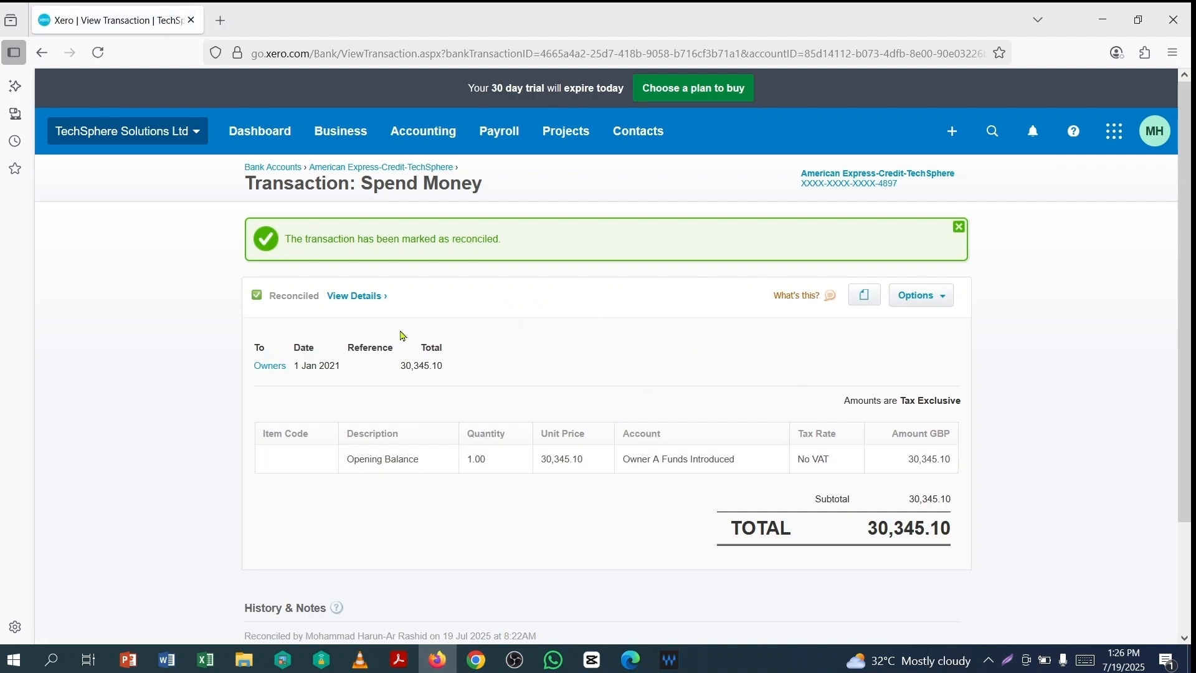
left_click(360, 168)
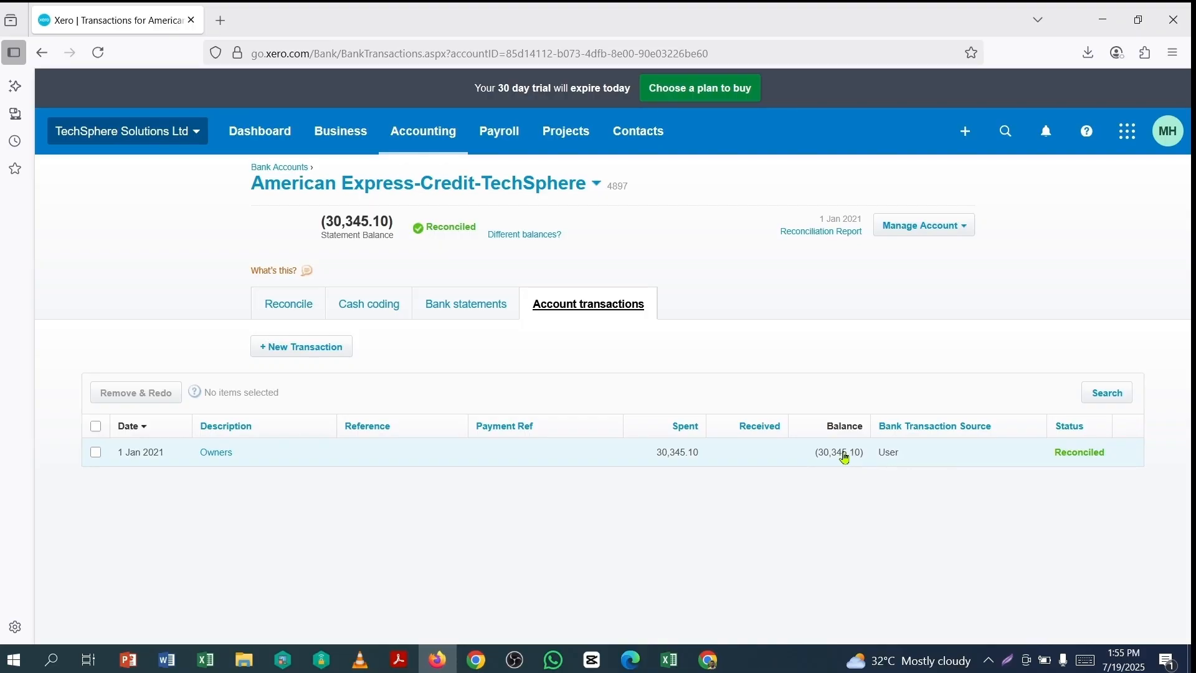
Open the reconciled Owners transaction for editing and check the payment and credit dates in the PDF credit card statement
left_click(845, 457)
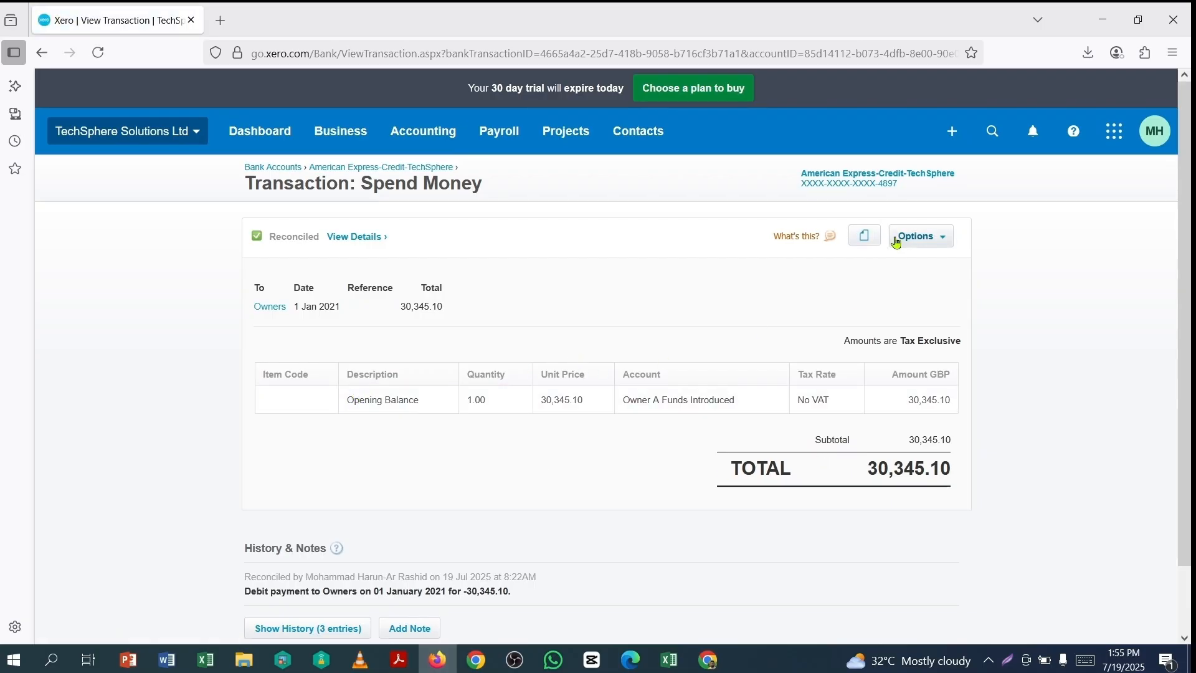
left_click(896, 242)
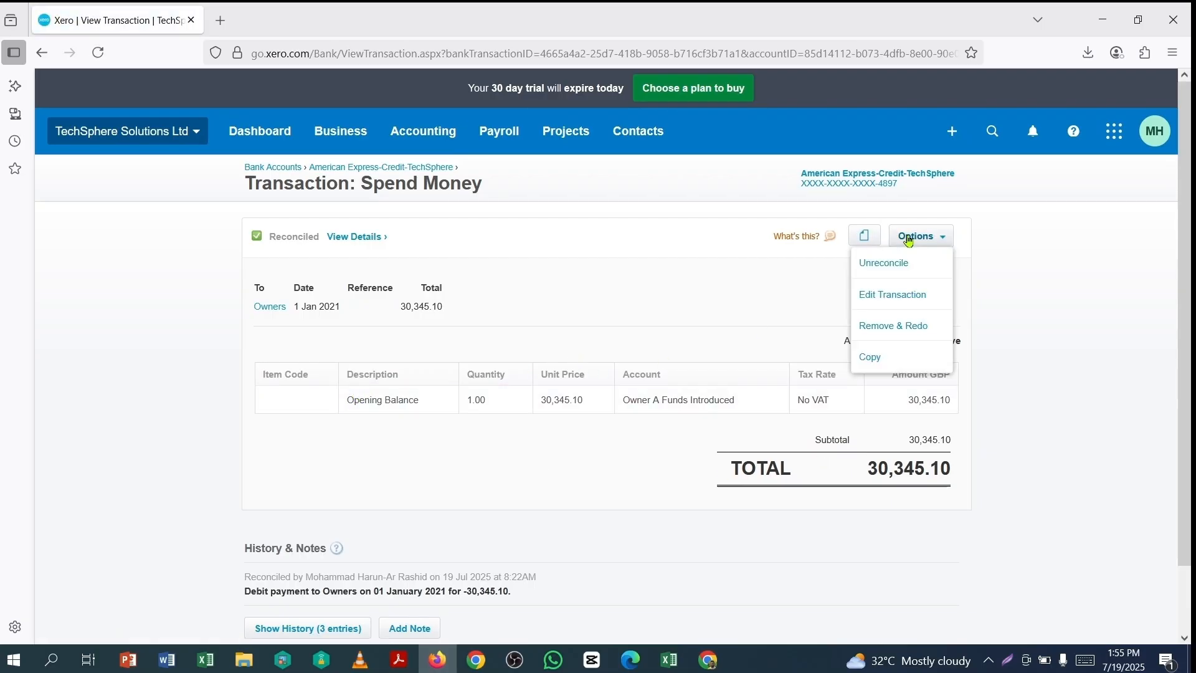
left_click(892, 296)
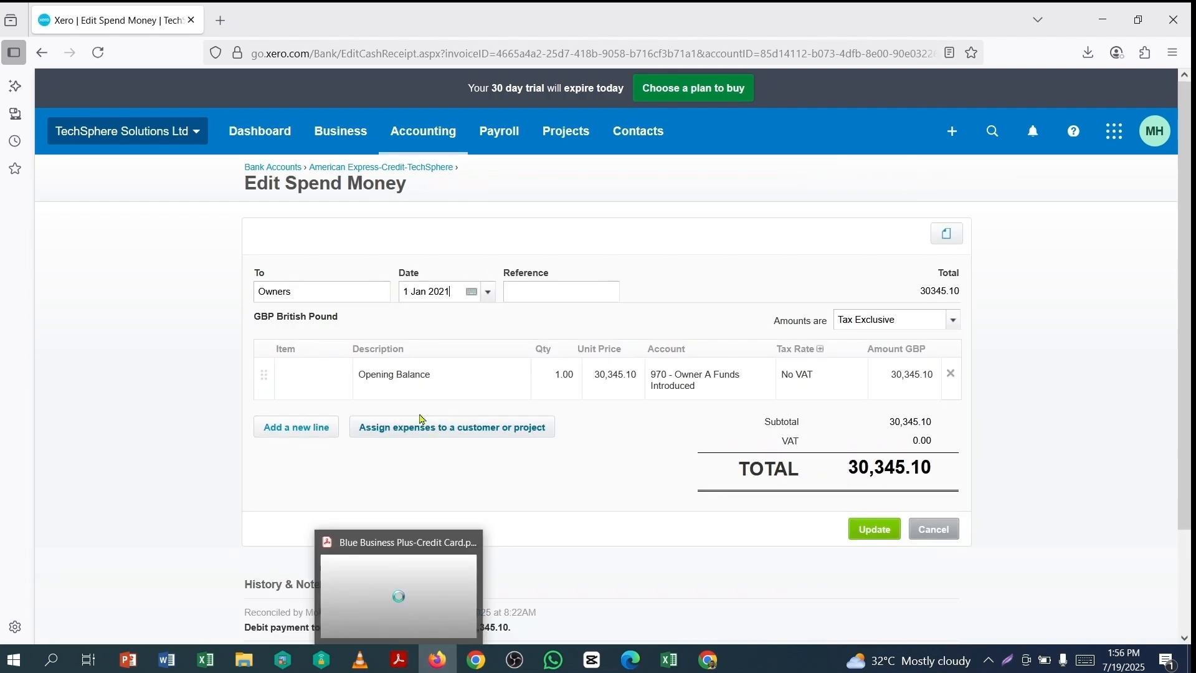
left_click(399, 660)
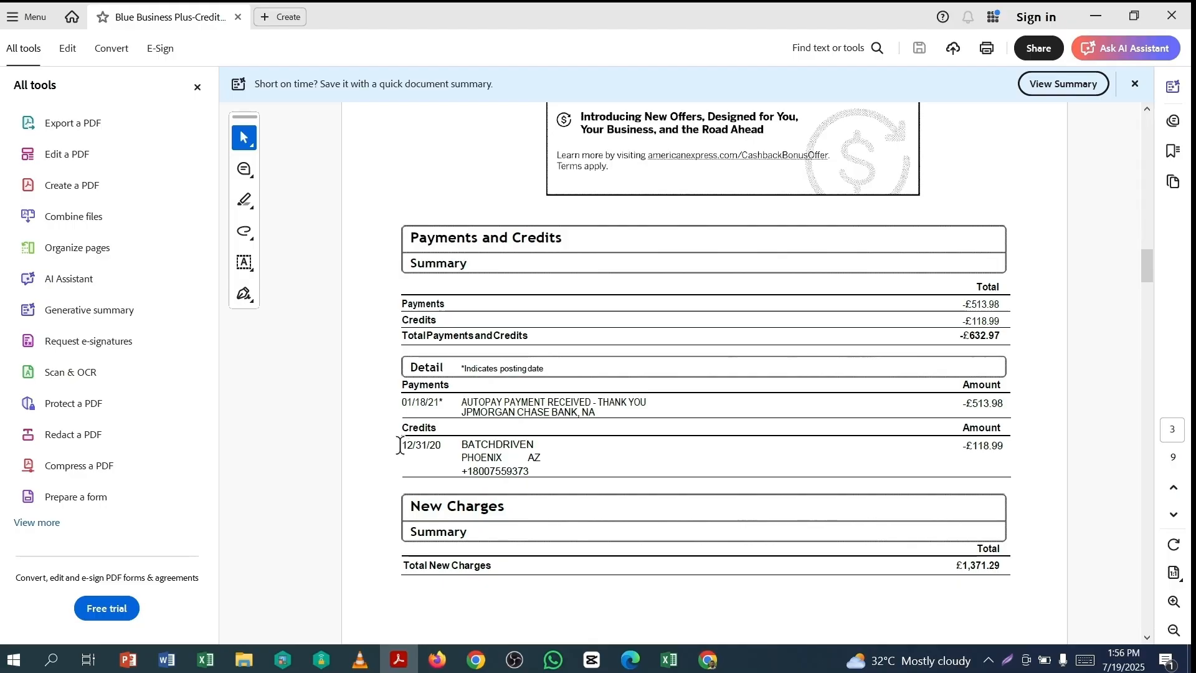
left_click(449, 667)
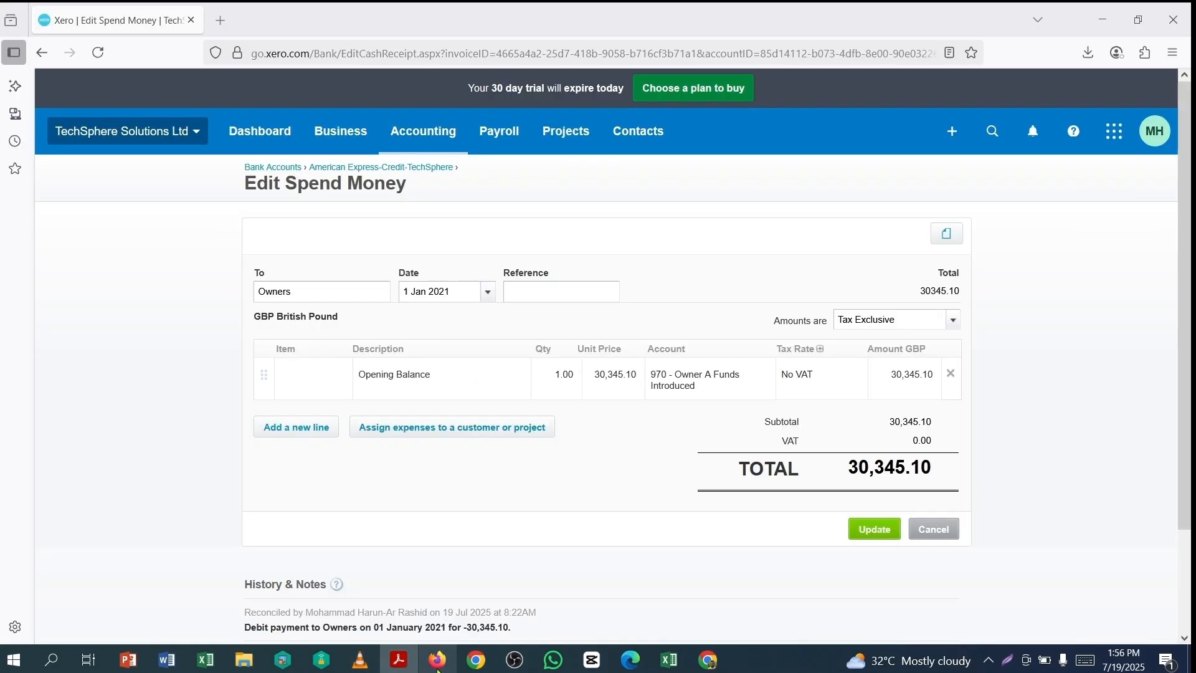
Set the Owners transaction's date to 25 Dec 2020 and update the transaction
left_click(490, 295)
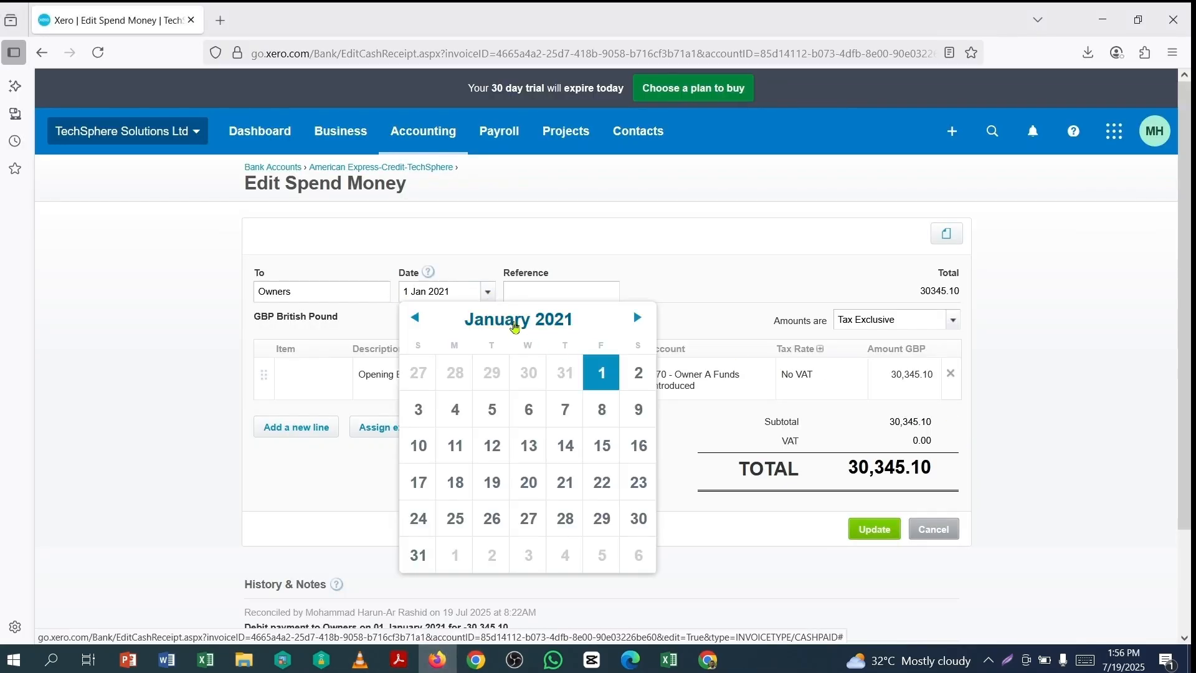
left_click(517, 320)
left_click(552, 458)
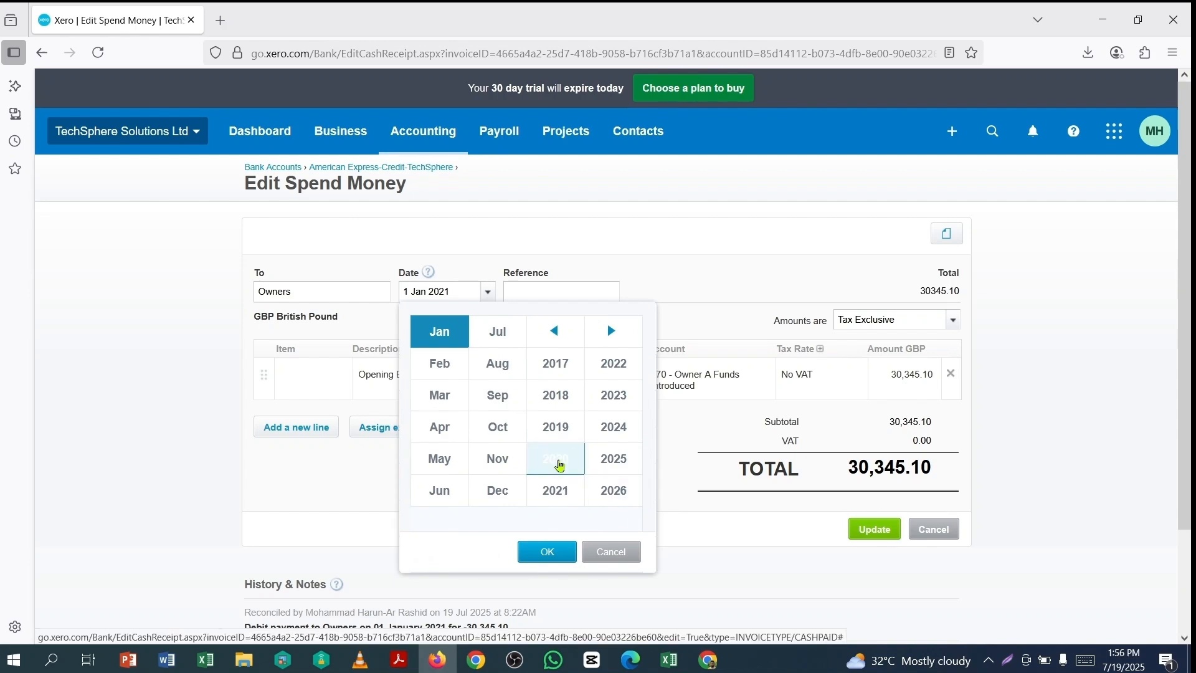
left_click(496, 492)
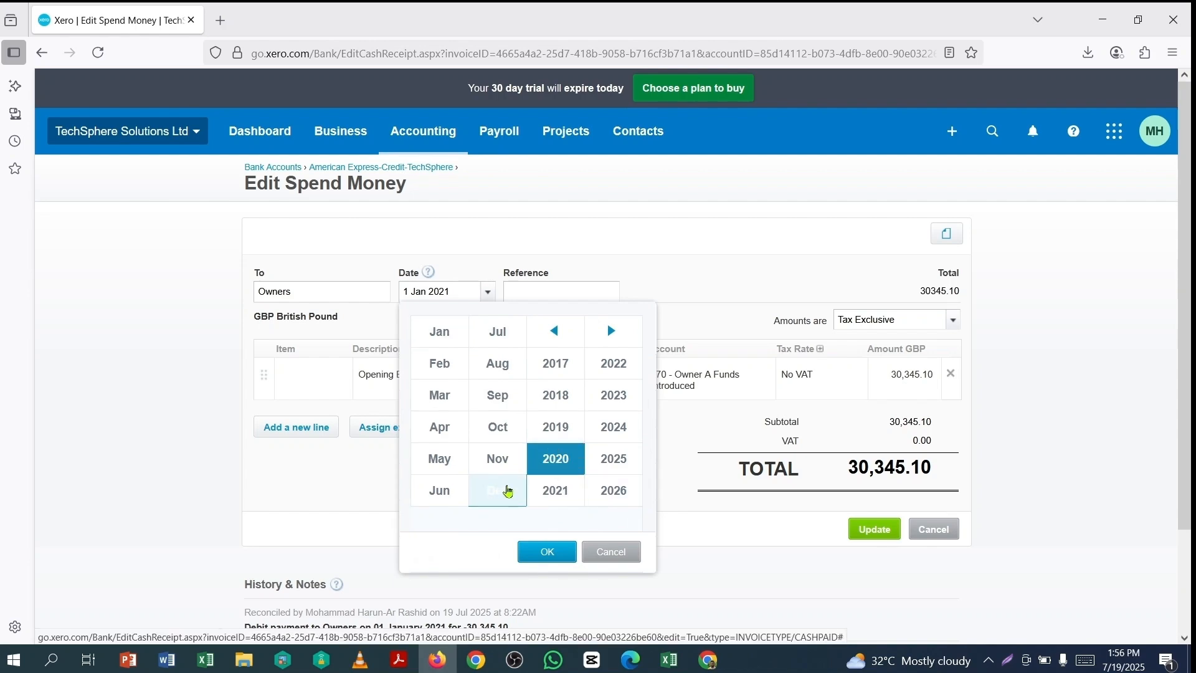
left_click(547, 550)
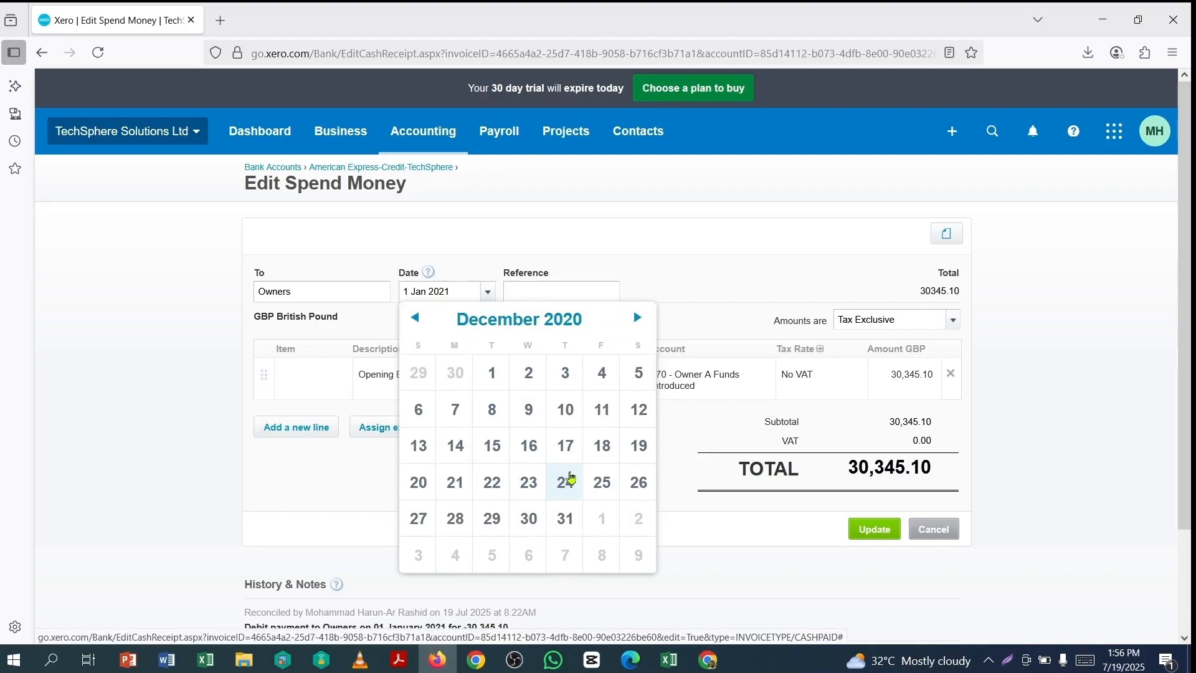
left_click(597, 487)
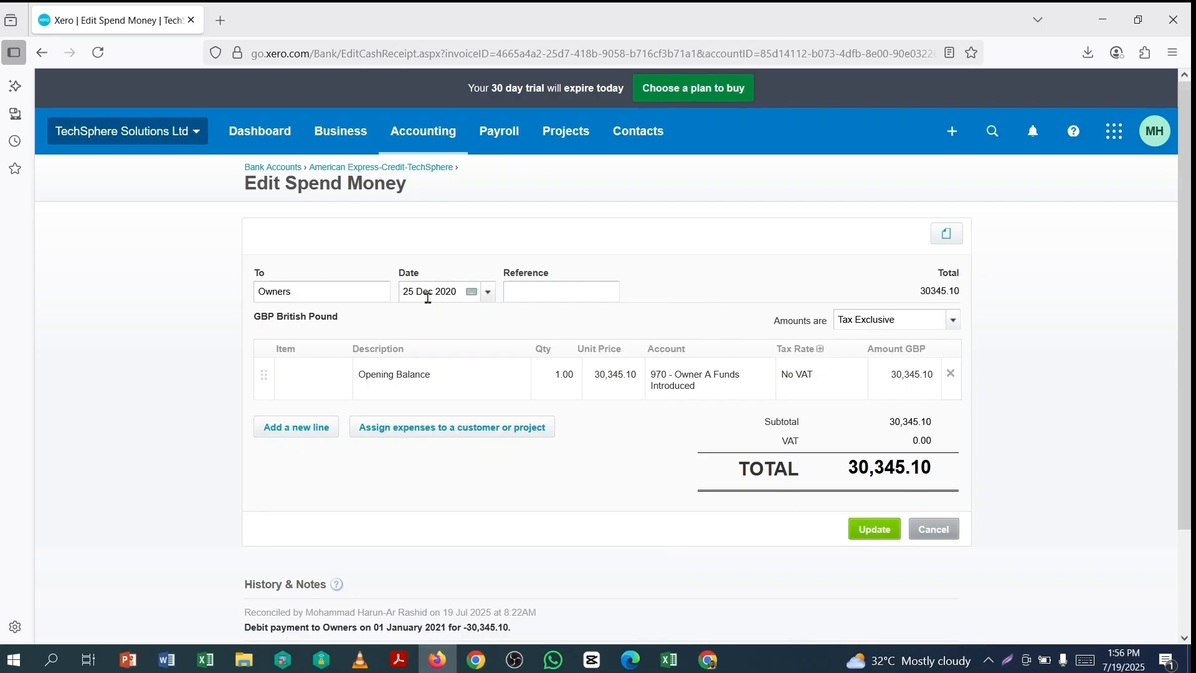
left_click(871, 530)
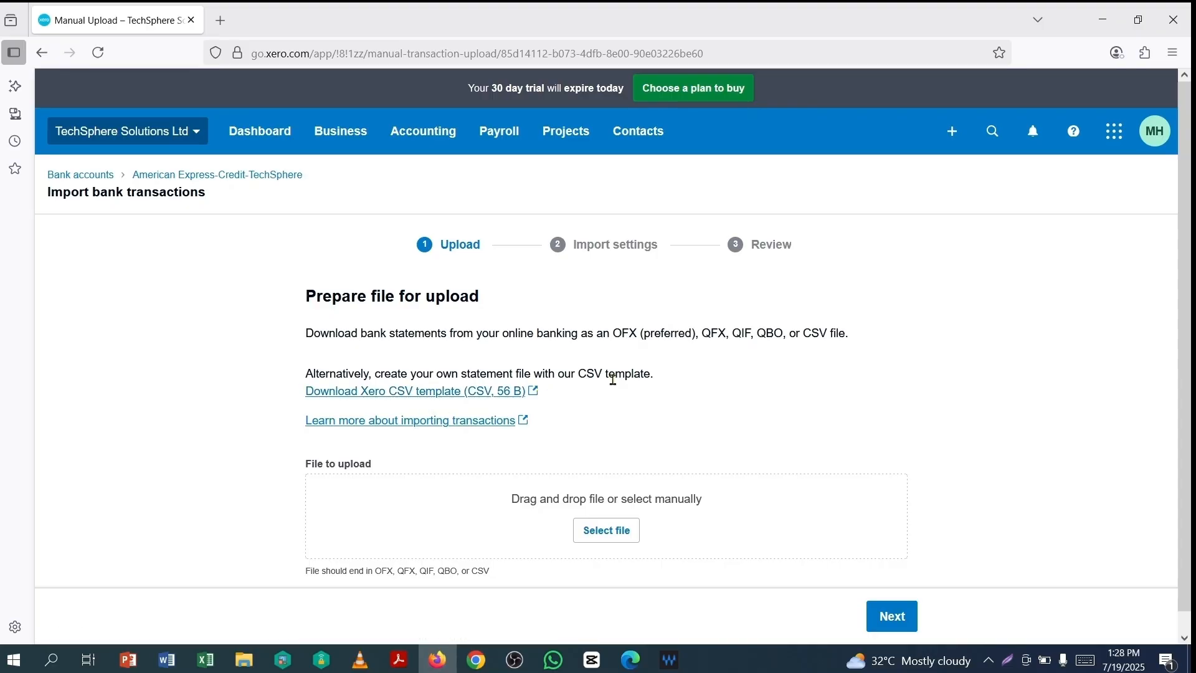
Look over the Blue Business Plus credit card statement PDF and return to the bank transactions import page
left_click(399, 659)
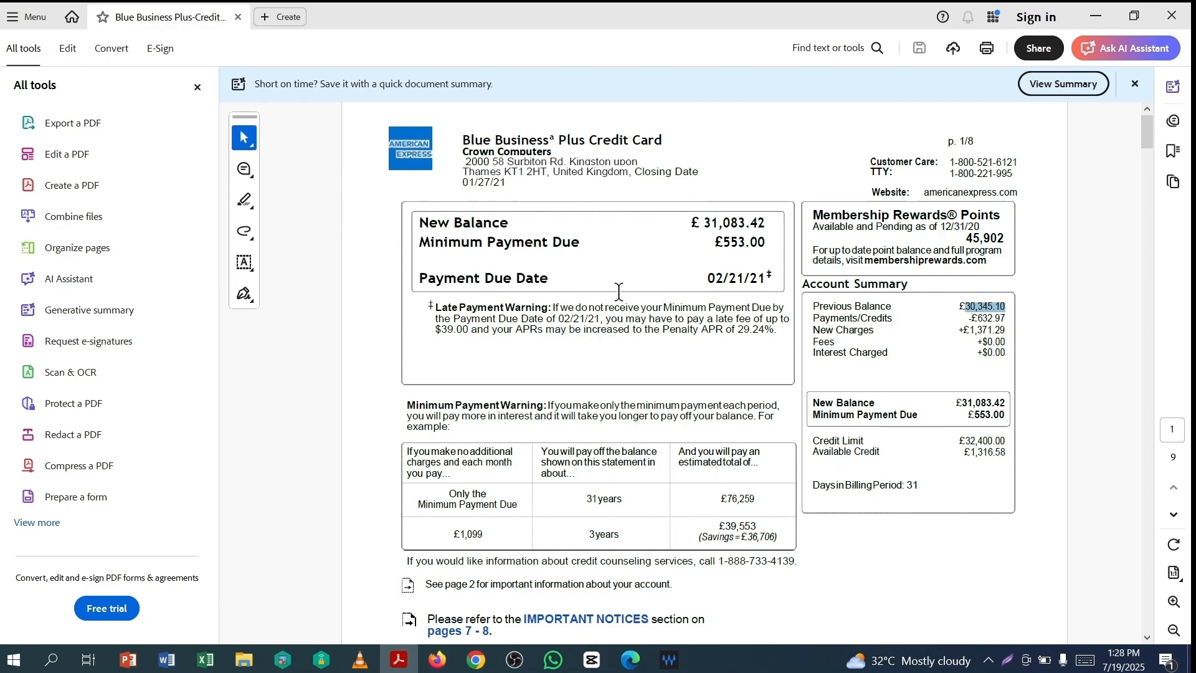
scroll(618, 292, "down", 1)
key("alt+Tab")
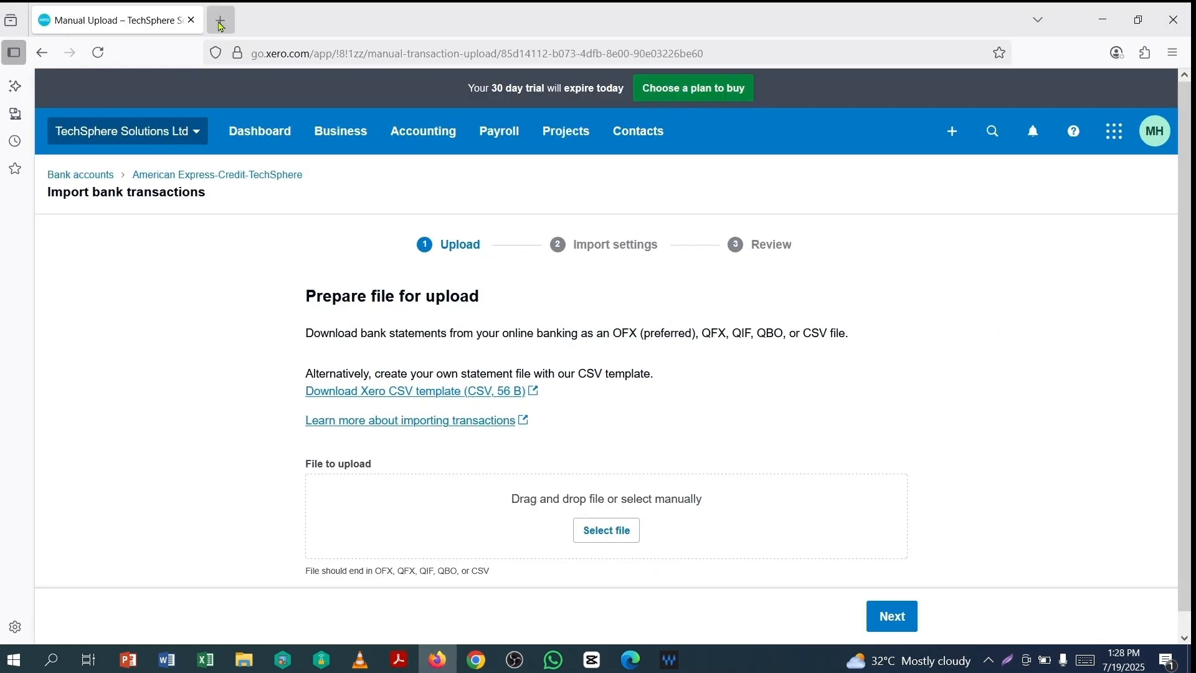
Search the web for "pdf to csv" in a new browser tab and open Zamzar's PDF to CSV converter
left_click(220, 23)
type("pdf")
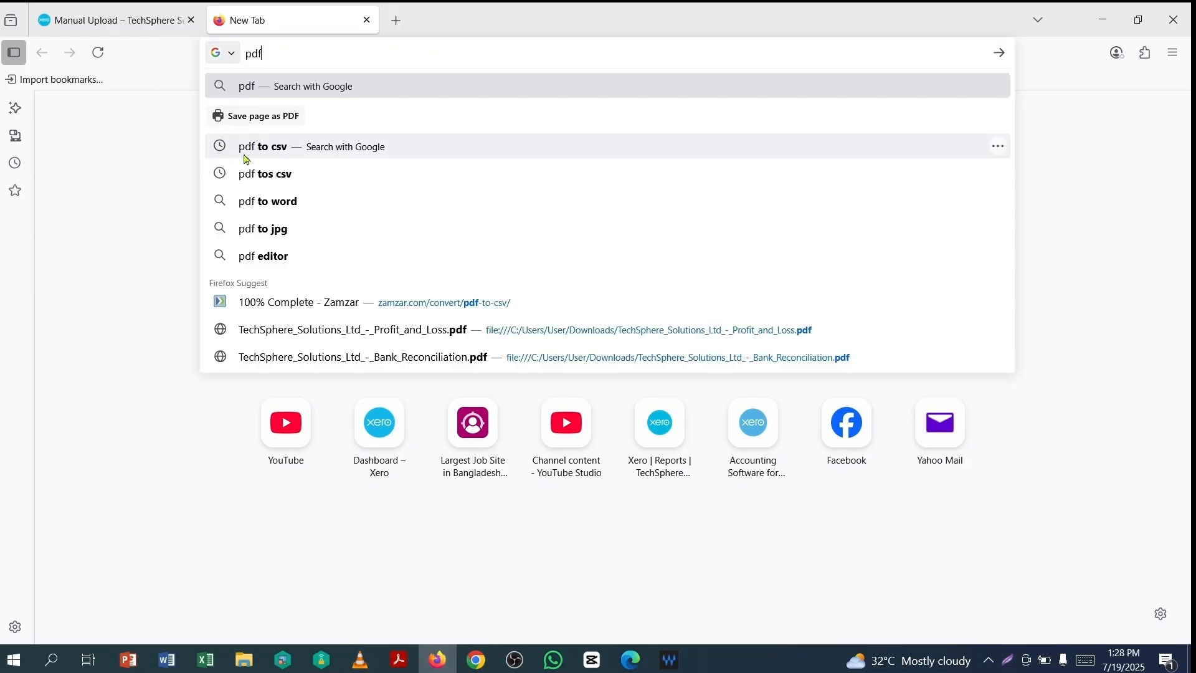
left_click(261, 147)
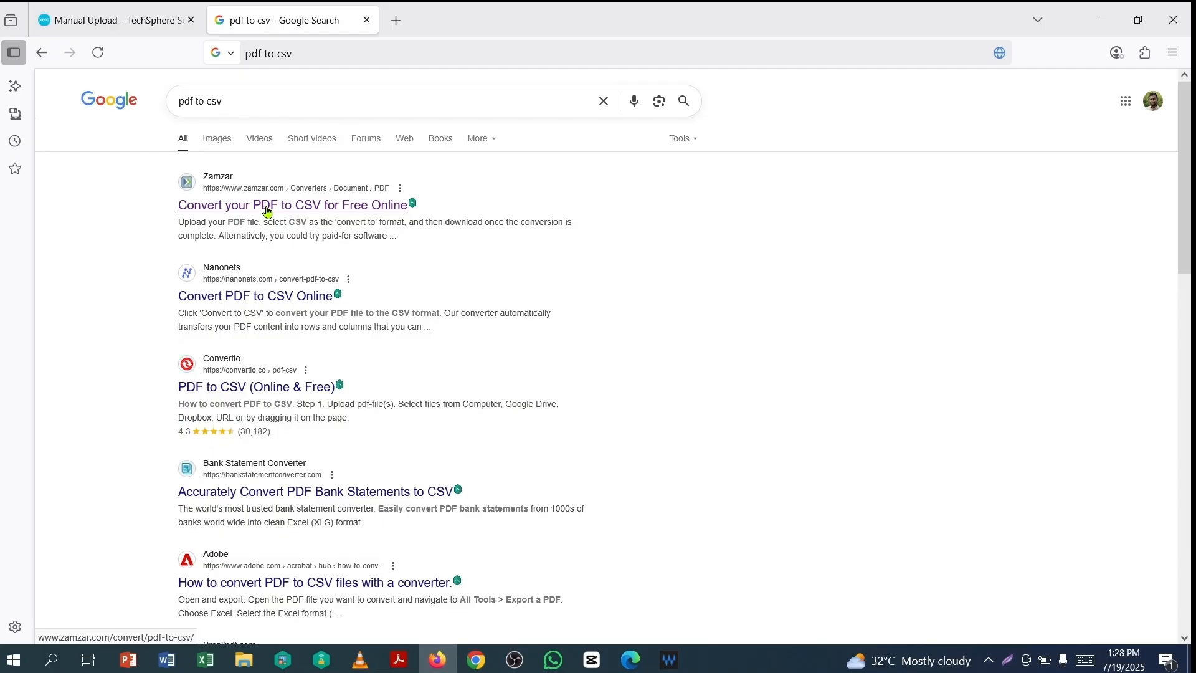
left_click(266, 210)
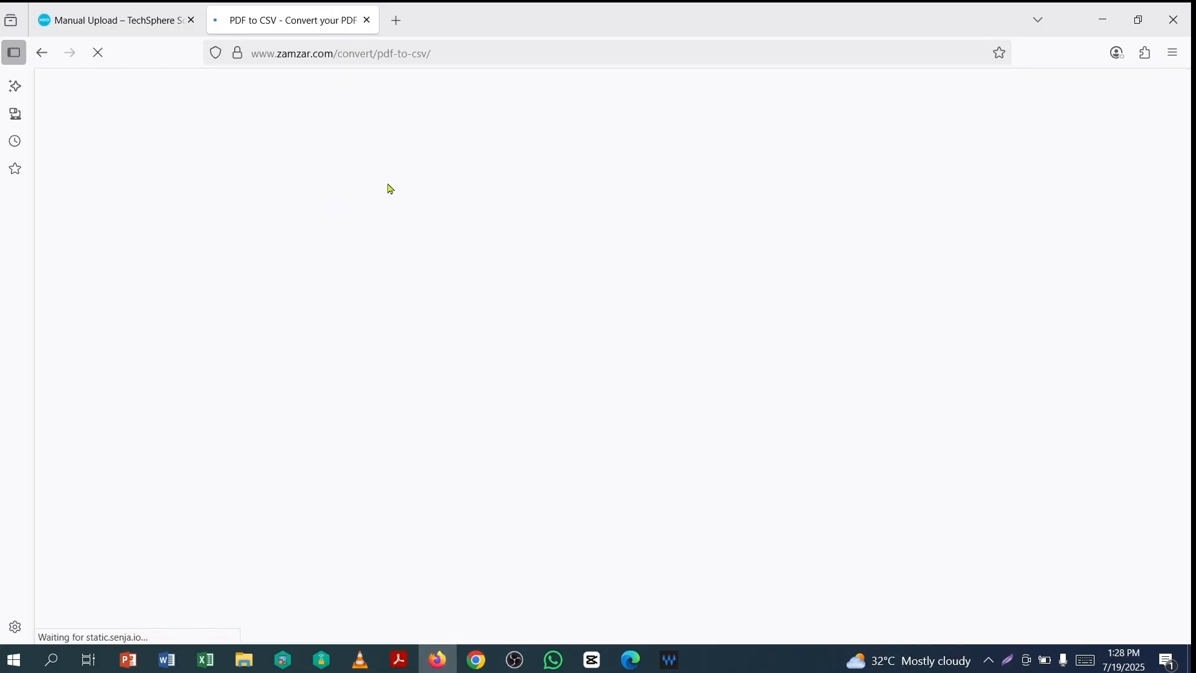
Convert Blue Business Plus-Credit Card.pdf to CSV with Zamzar and open the downloaded file in Excel
left_click(379, 364)
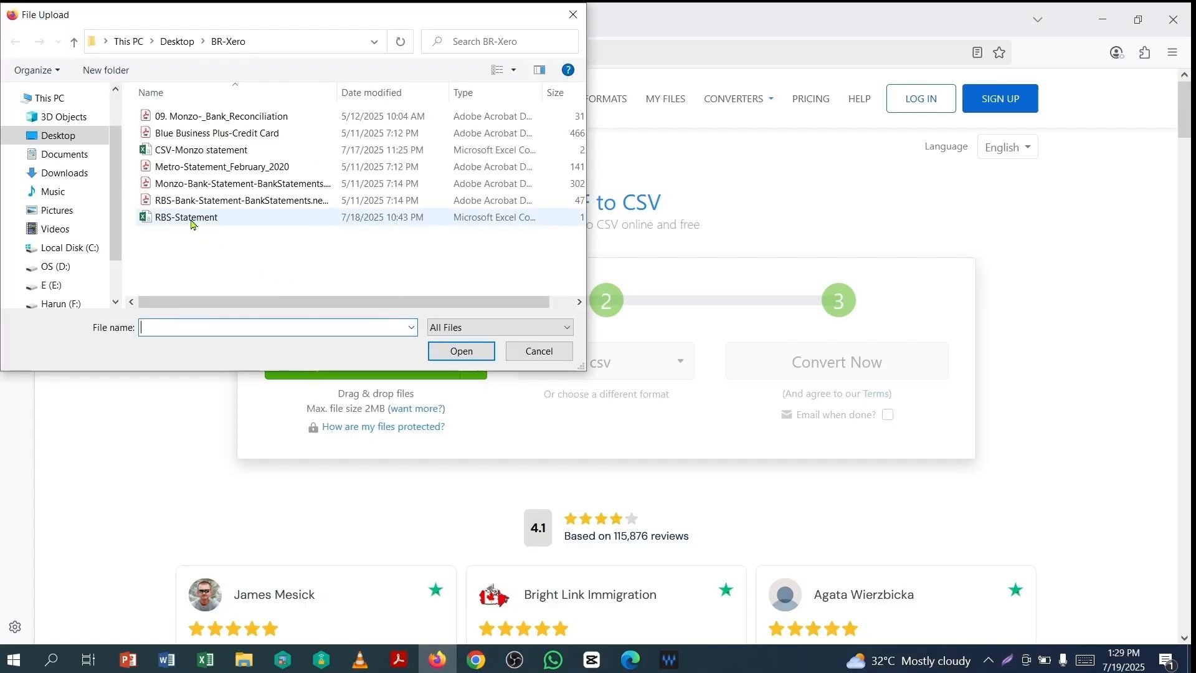
left_click(197, 139)
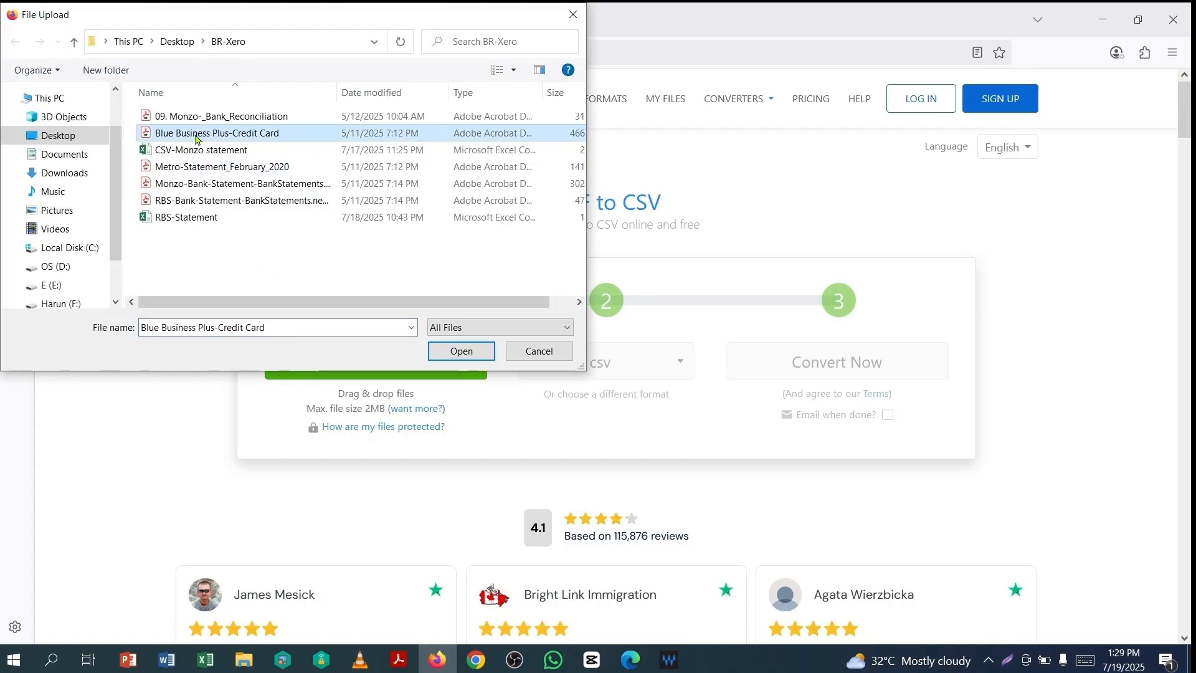
left_click(460, 351)
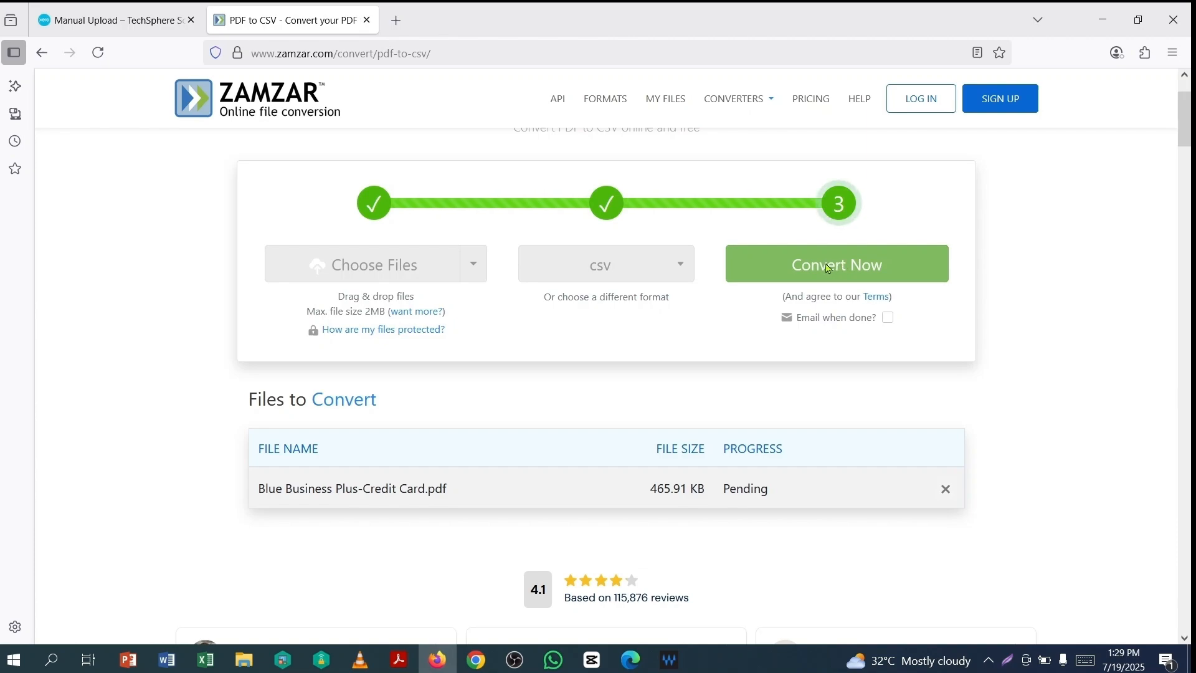
left_click(846, 266)
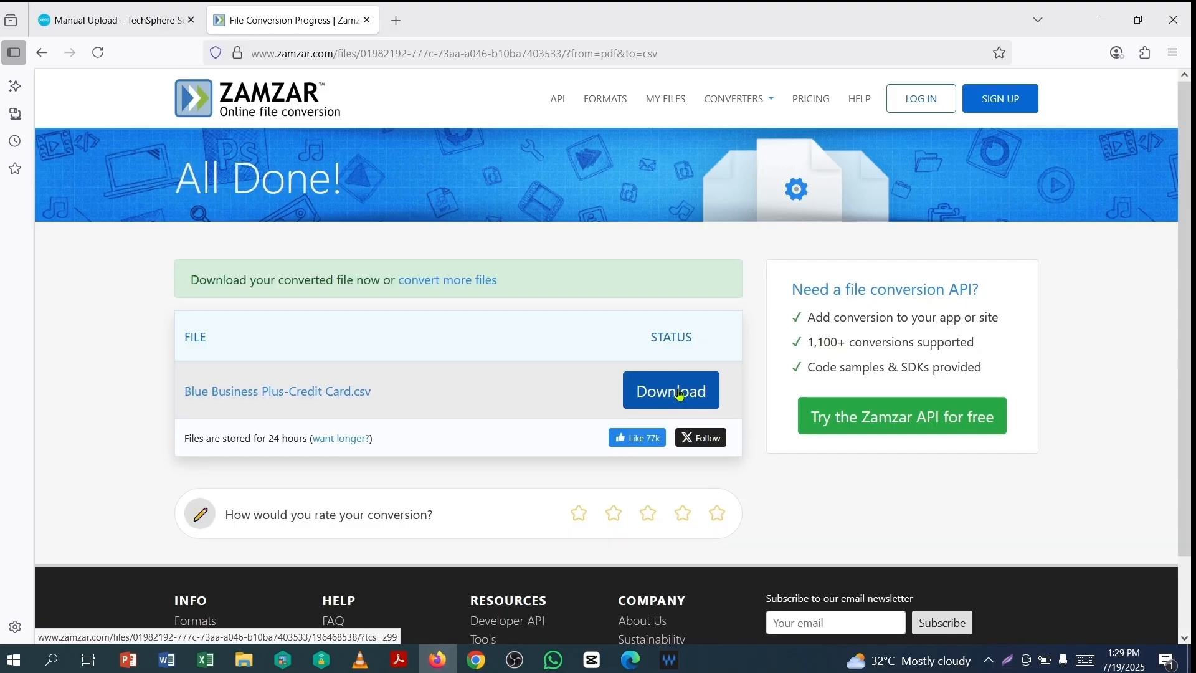
left_click(670, 398)
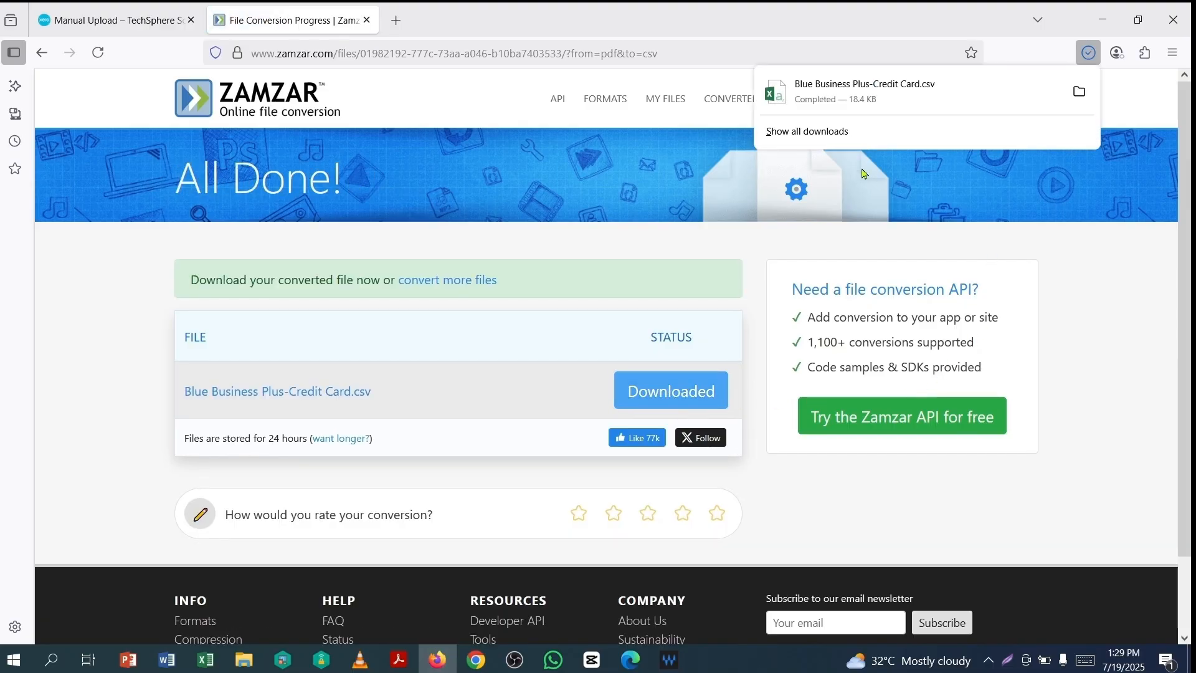
left_click(850, 105)
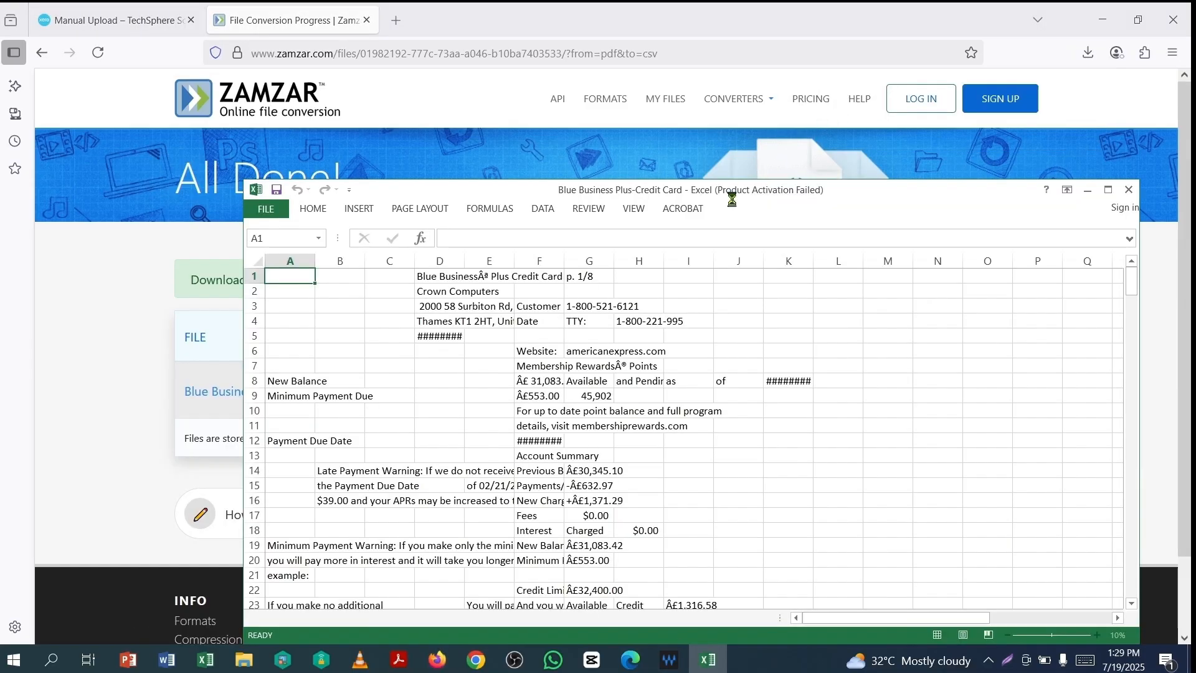
Maximize the workbook and delete rows 1 to 138, everything above the payments and credits totals
left_click(1109, 190)
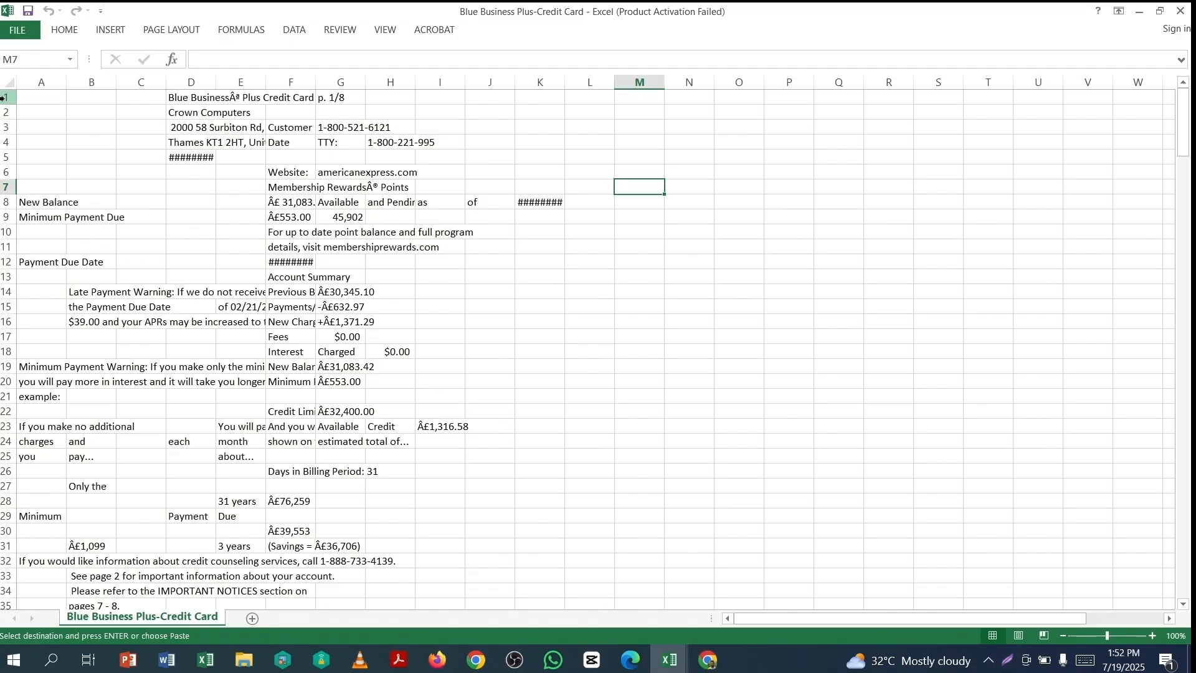
left_click_drag(5, 98, 36, 362)
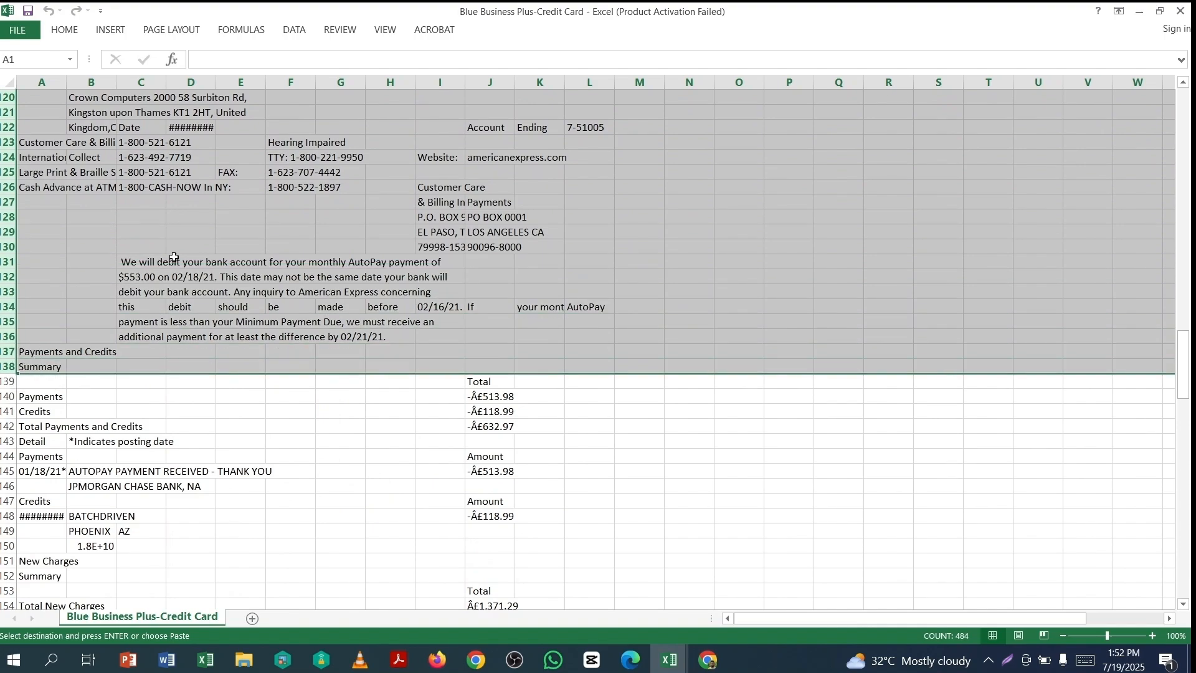
right_click(174, 257)
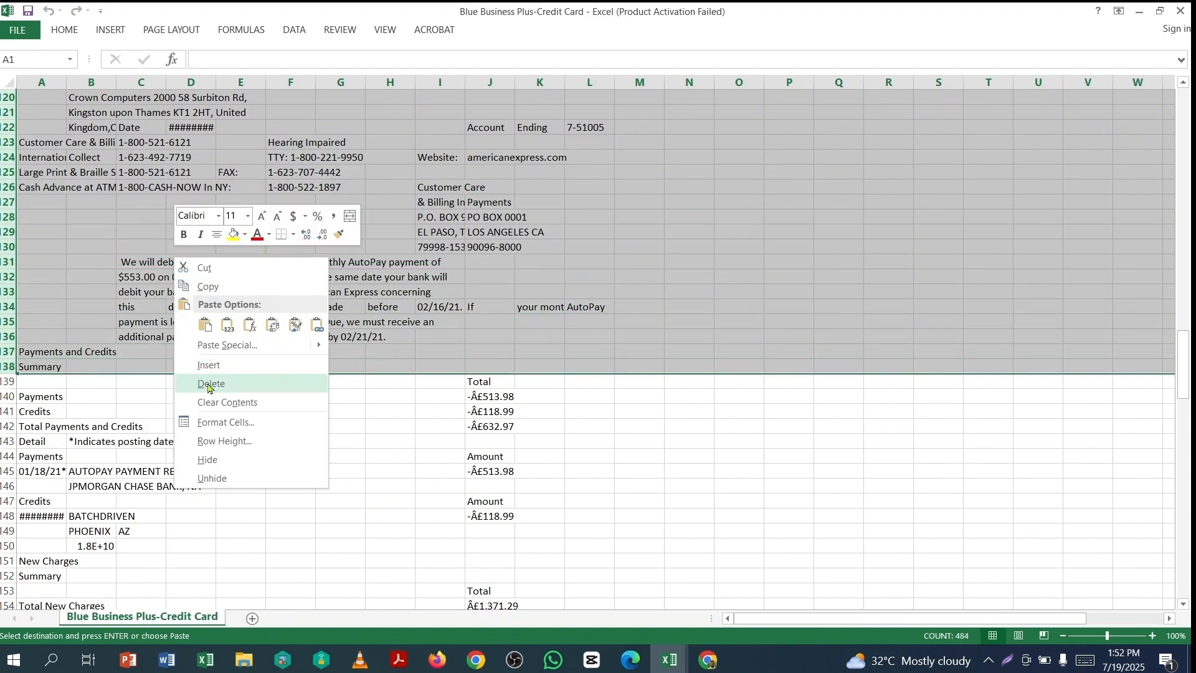
left_click(208, 384)
left_click(598, 264)
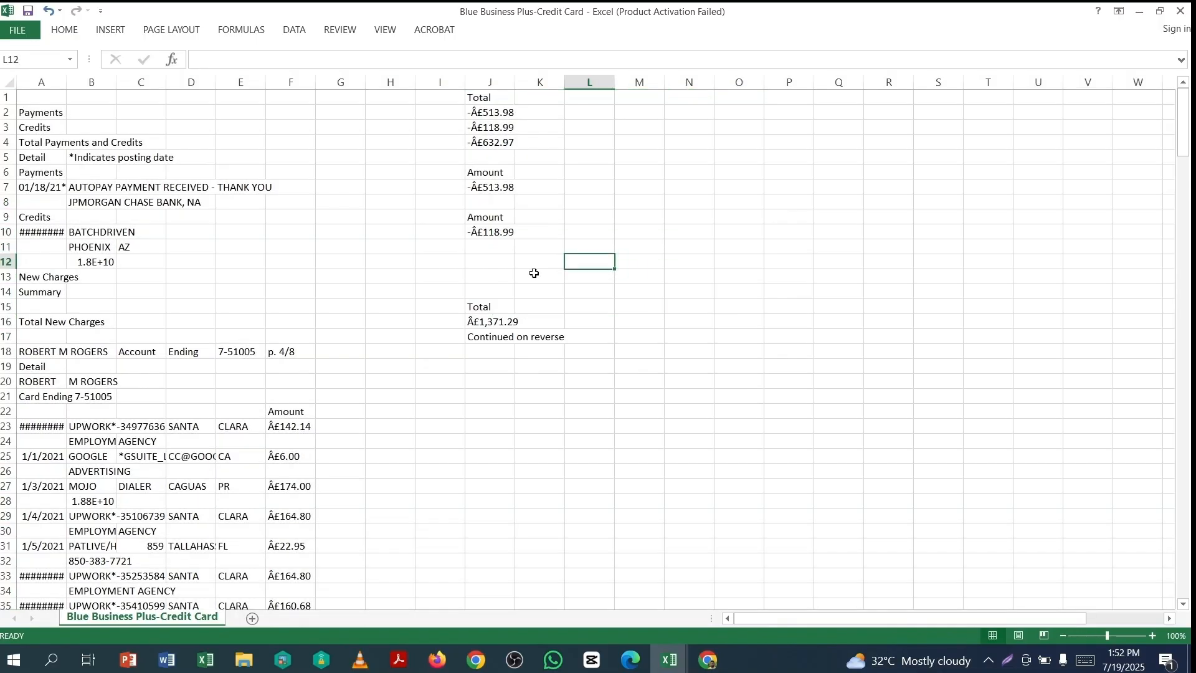
Delete all rows from the Interest Charged line in row 50 down to the end of the statement text
scroll(452, 305, "down", 13)
left_click(7, 246)
left_click_drag(7, 247, 214, 326)
scroll(247, 283, "up", 6)
scroll(249, 280, "up", 5)
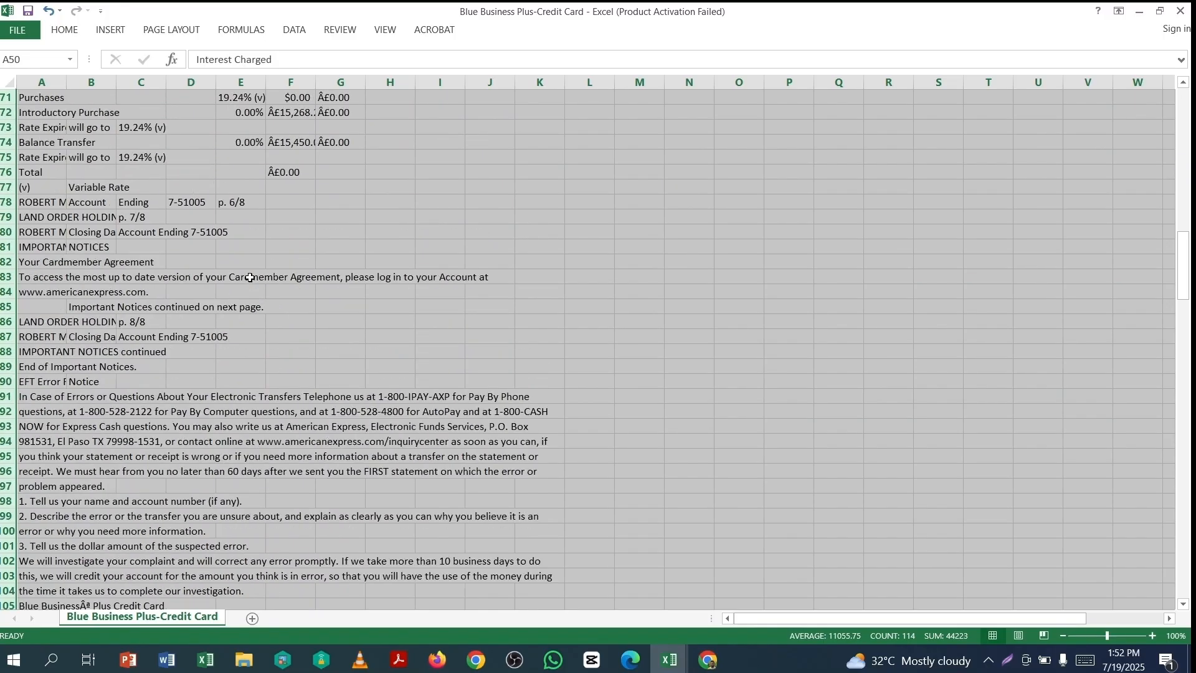
scroll(250, 277, "up", 2)
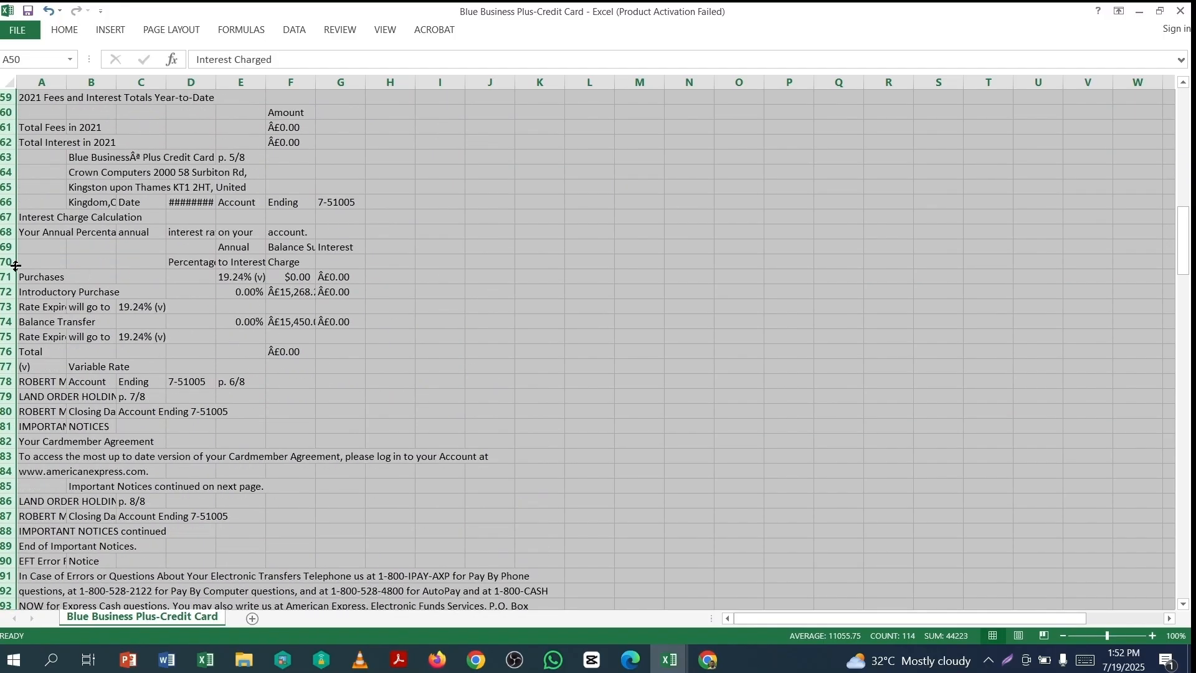
right_click(8, 261)
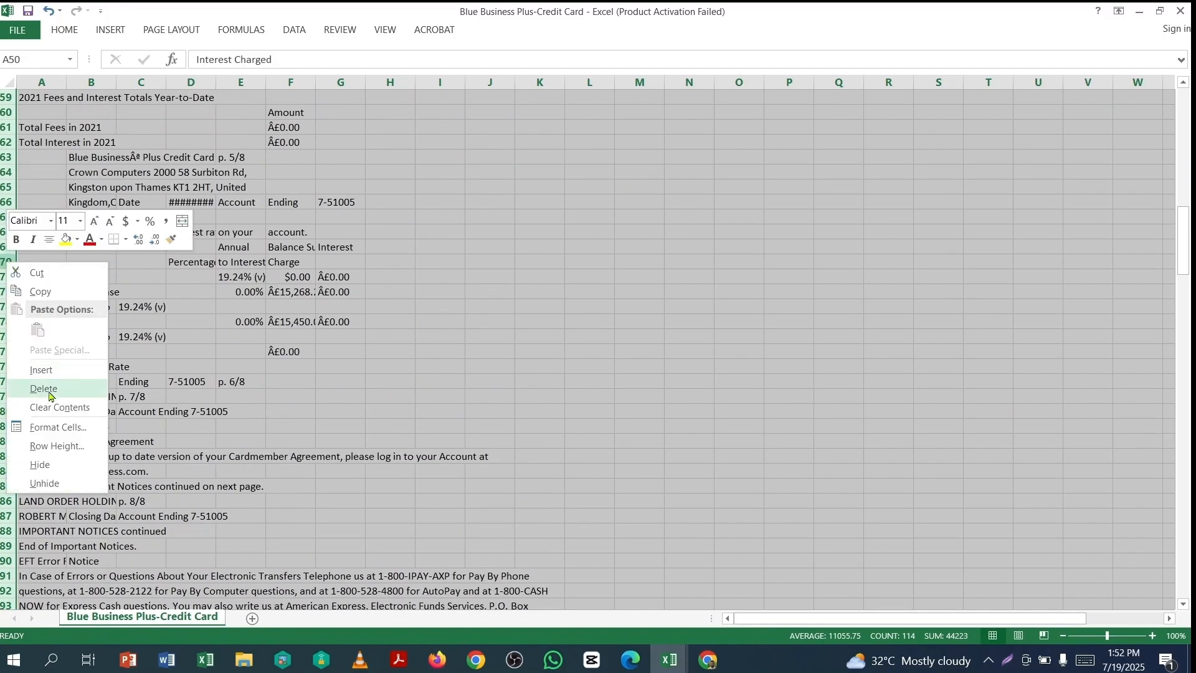
left_click(50, 390)
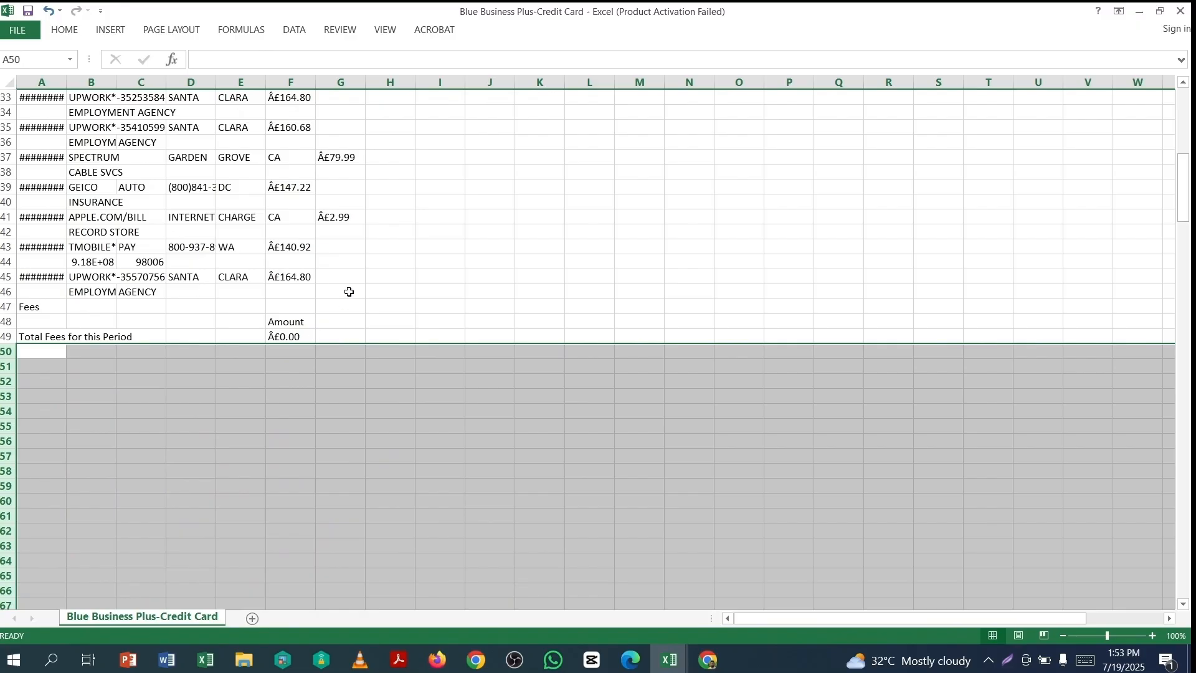
Delete rows 48 to 50 with the total fees line below the Fees heading
left_click(349, 291)
left_click_drag(7, 324, 65, 353)
right_click(85, 341)
left_click(122, 472)
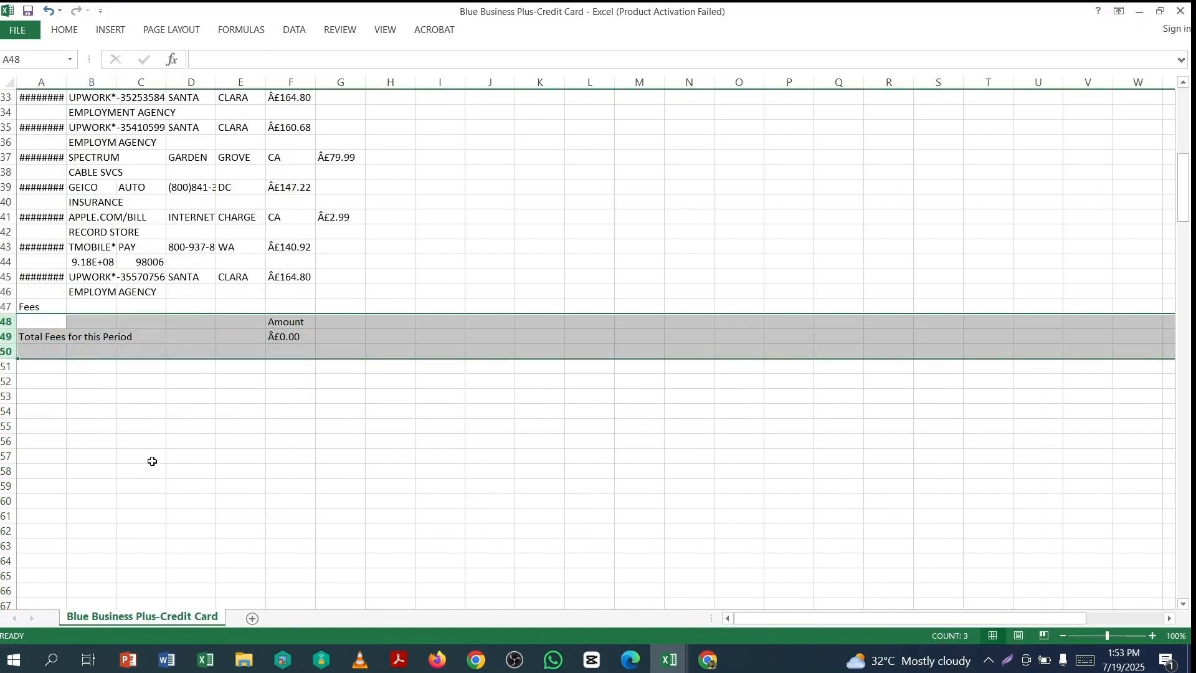
scroll(368, 330, "up", 6)
scroll(374, 306, "up", 5)
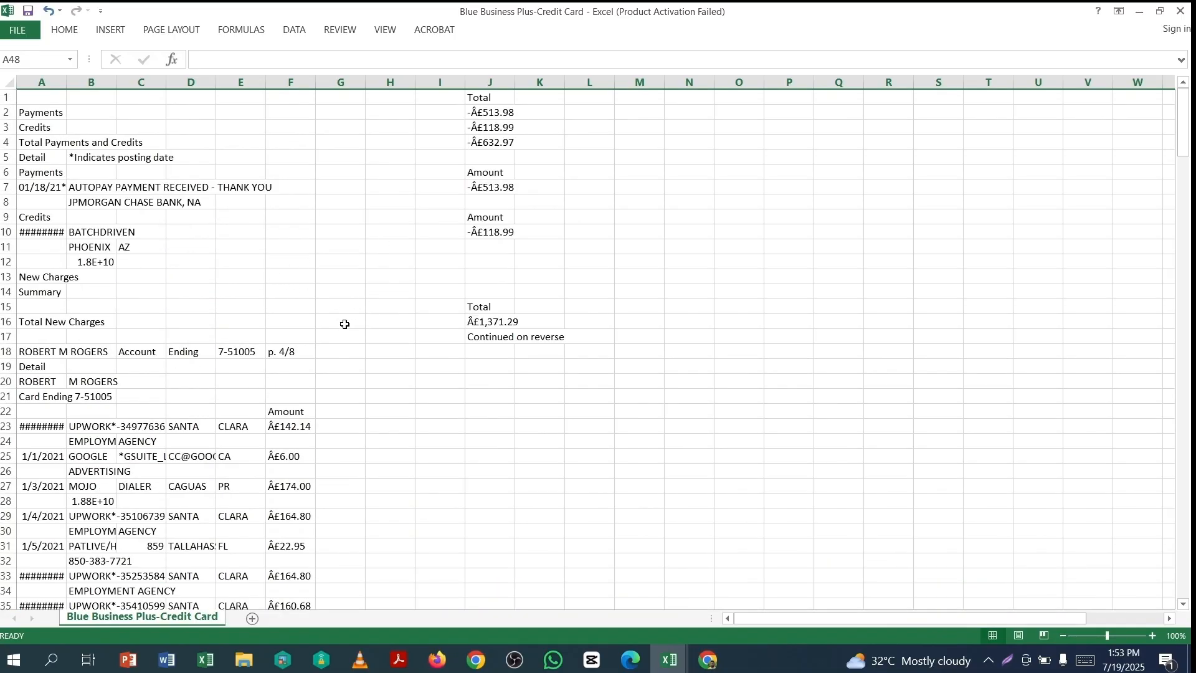
Widen column A to show the full dates and delete the five summary rows above the Payments detail
key("ctrl+a")
right_click(414, 137)
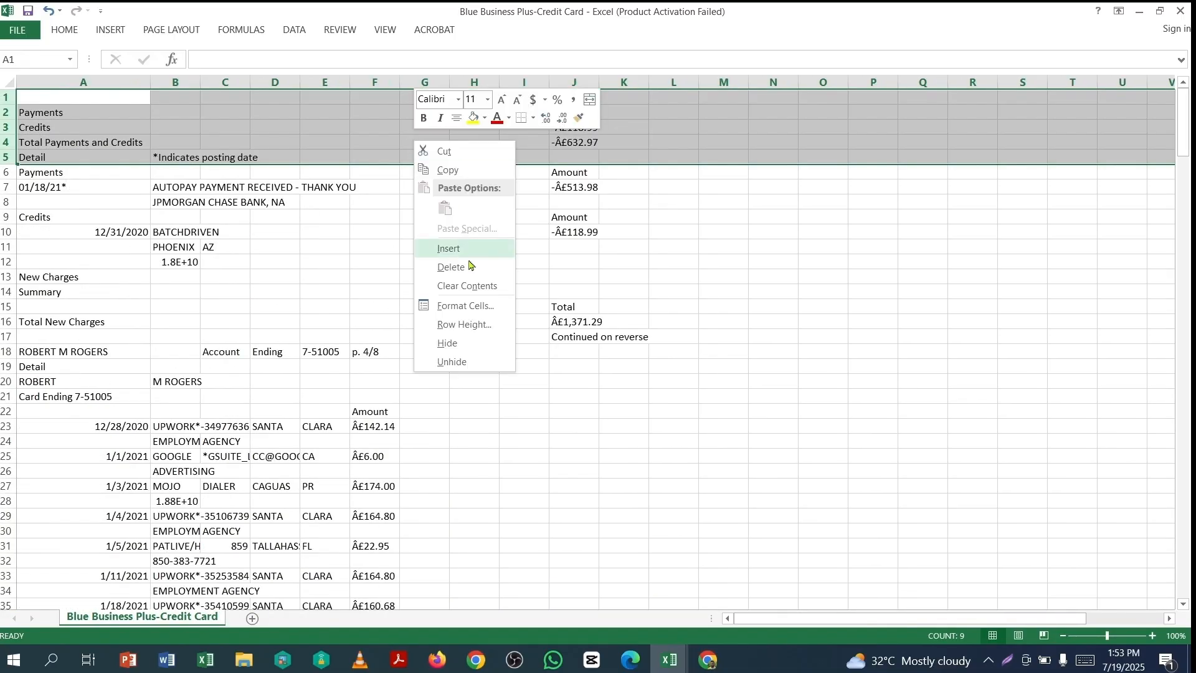
left_click(464, 267)
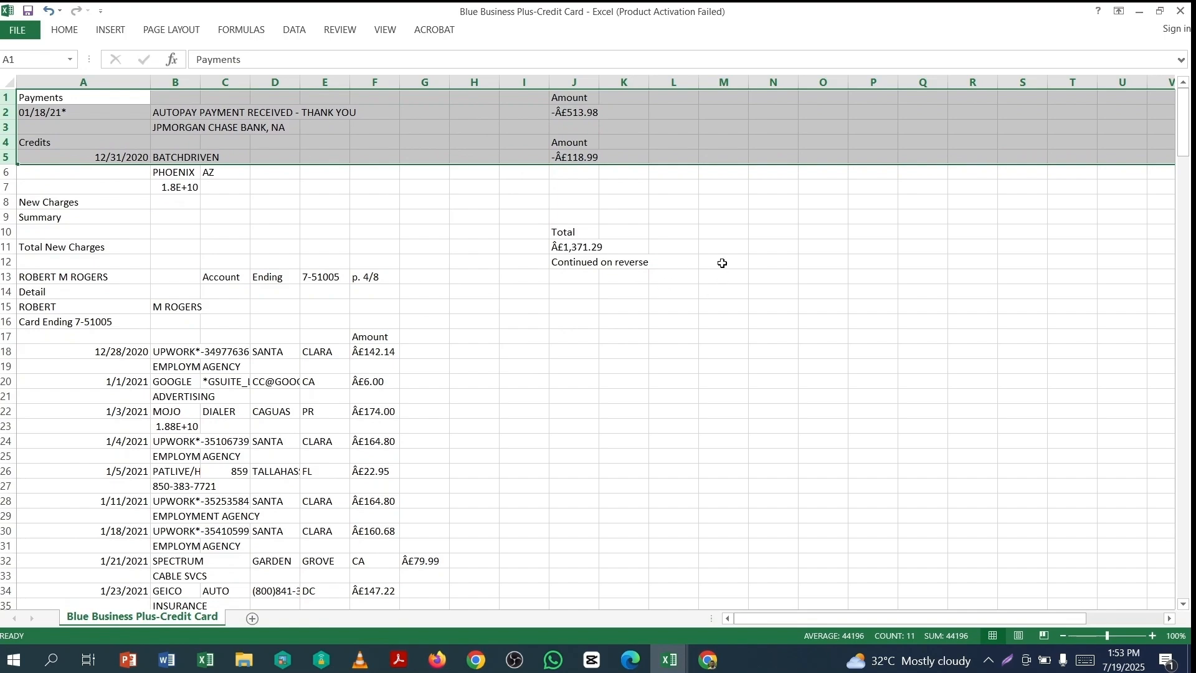
left_click(722, 262)
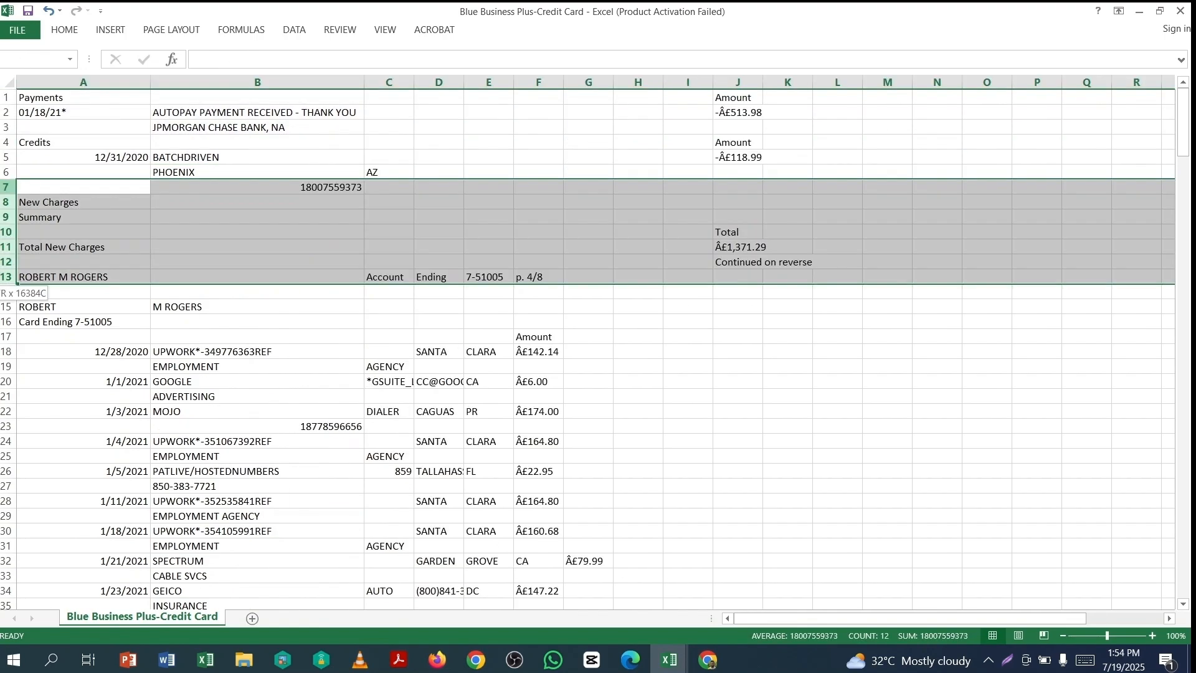
Delete rows 7 to 16, from the phone number line through the Card Ending line
left_click_drag(8, 284, 7, 329)
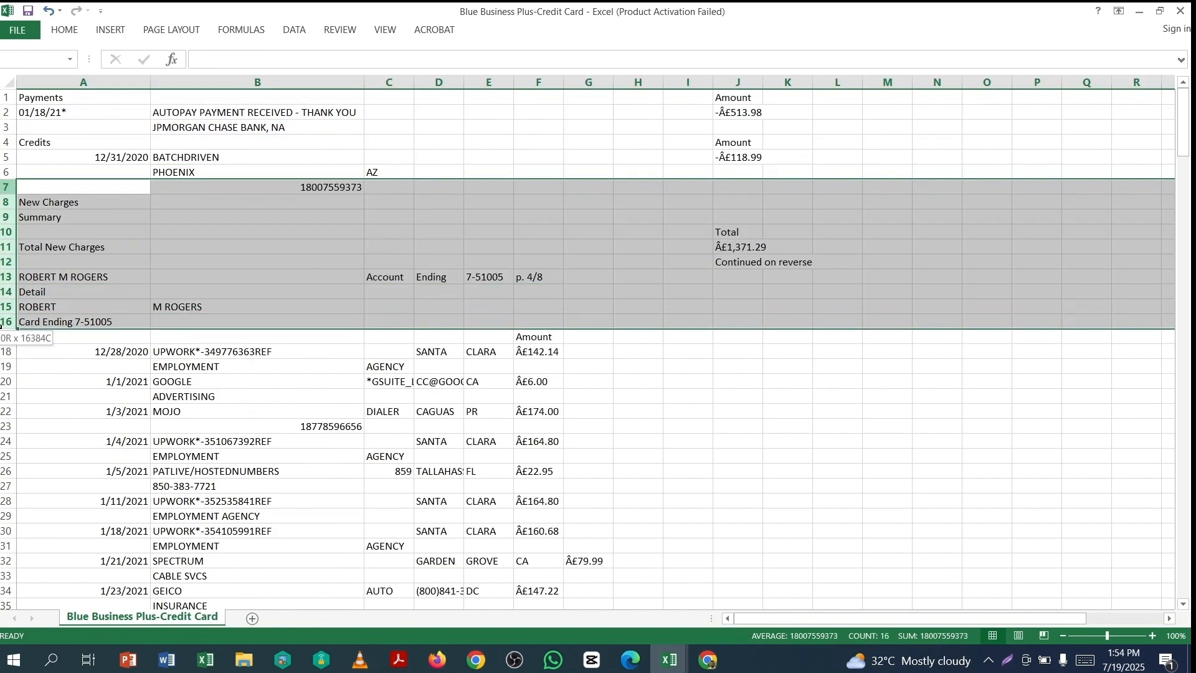
right_click(359, 256)
left_click(395, 391)
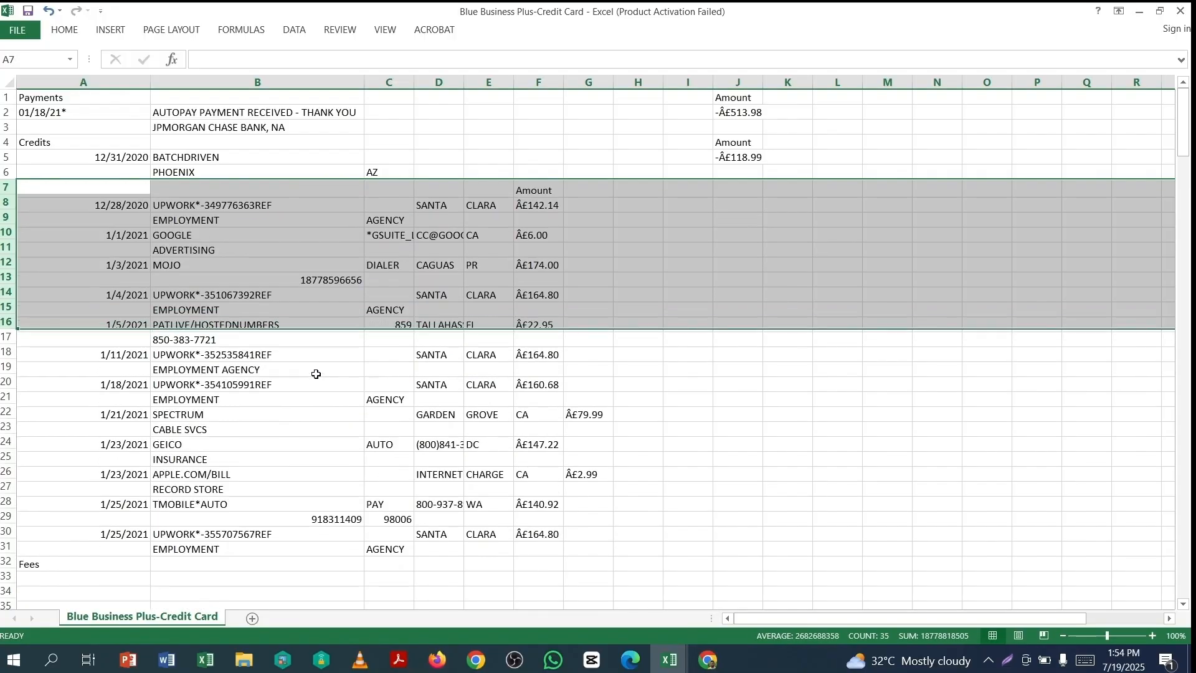
Move the charge amounts in rows 8 to 30 from columns F and G into column J of the same rows
left_click(143, 204)
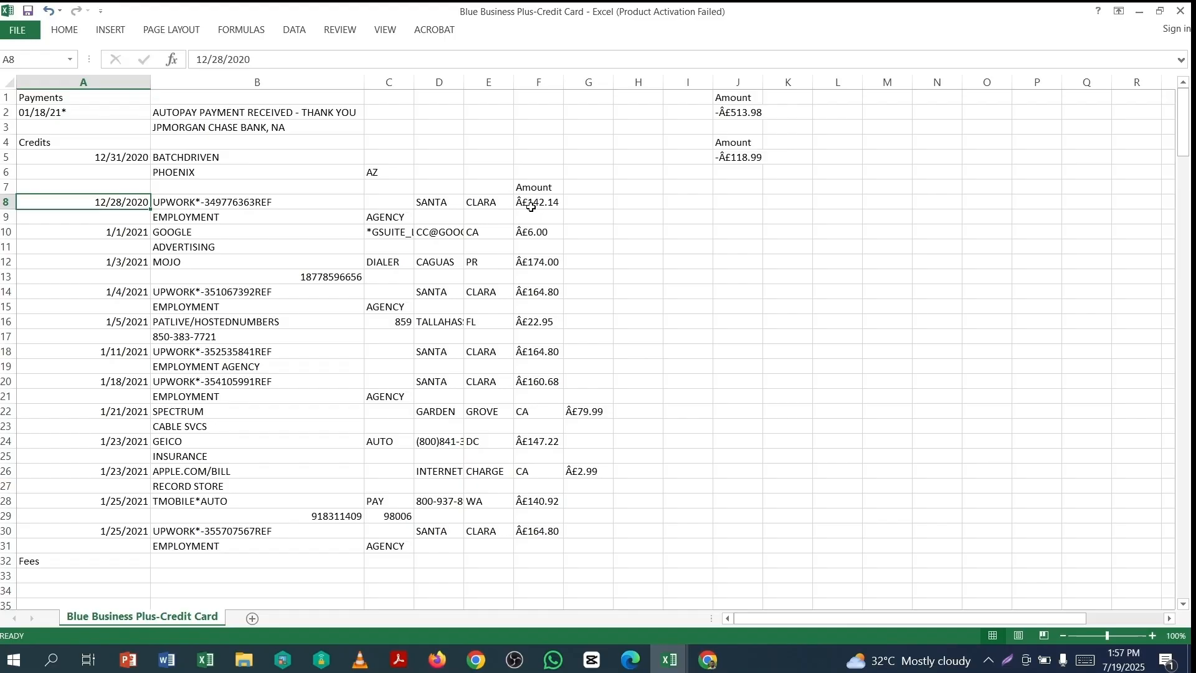
left_click_drag(529, 205, 522, 385)
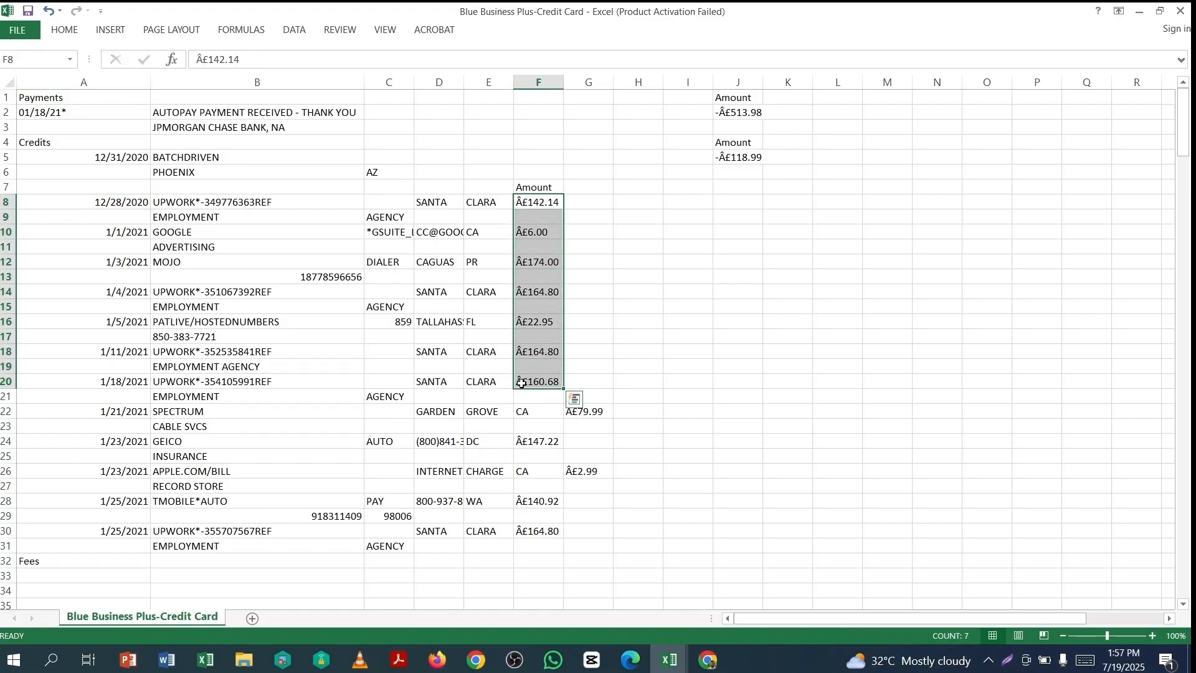
key("ctrl+c")
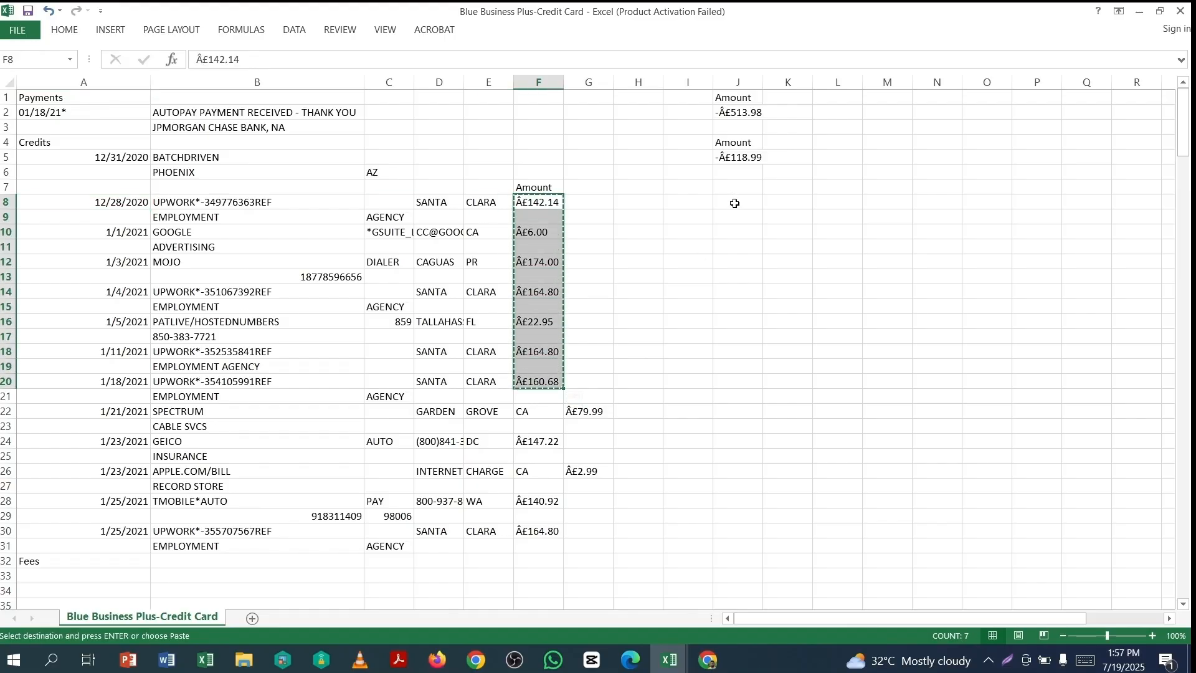
left_click(735, 202)
key("ctrl+v")
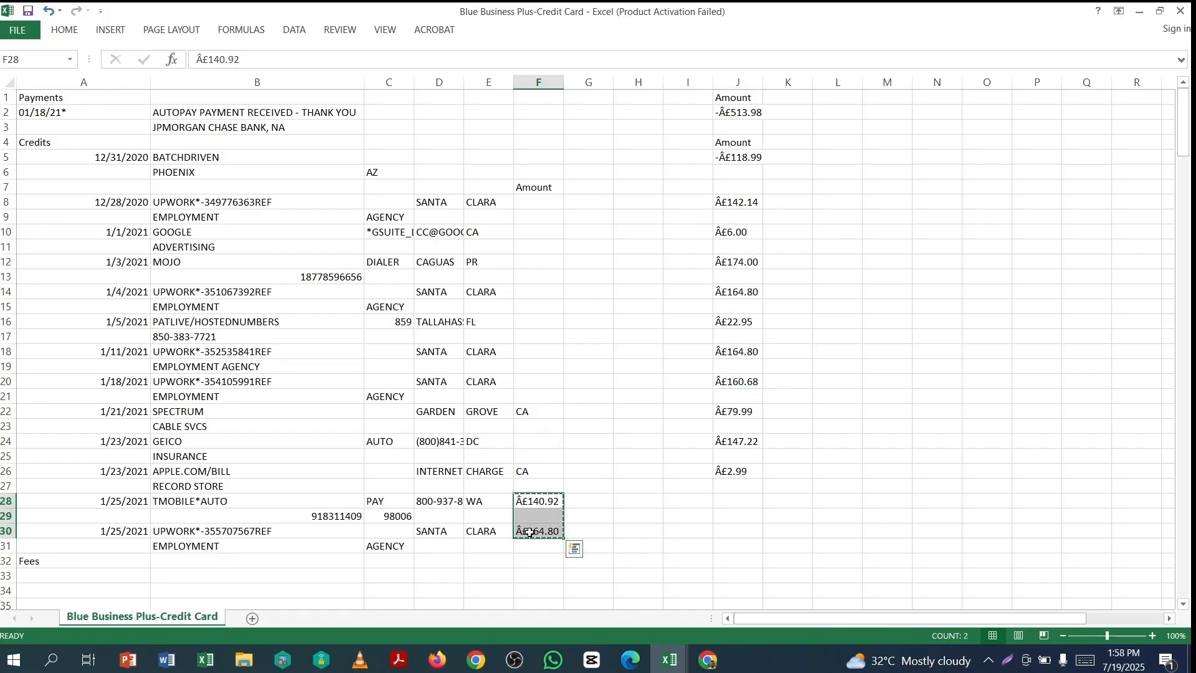
key("ctrl+x")
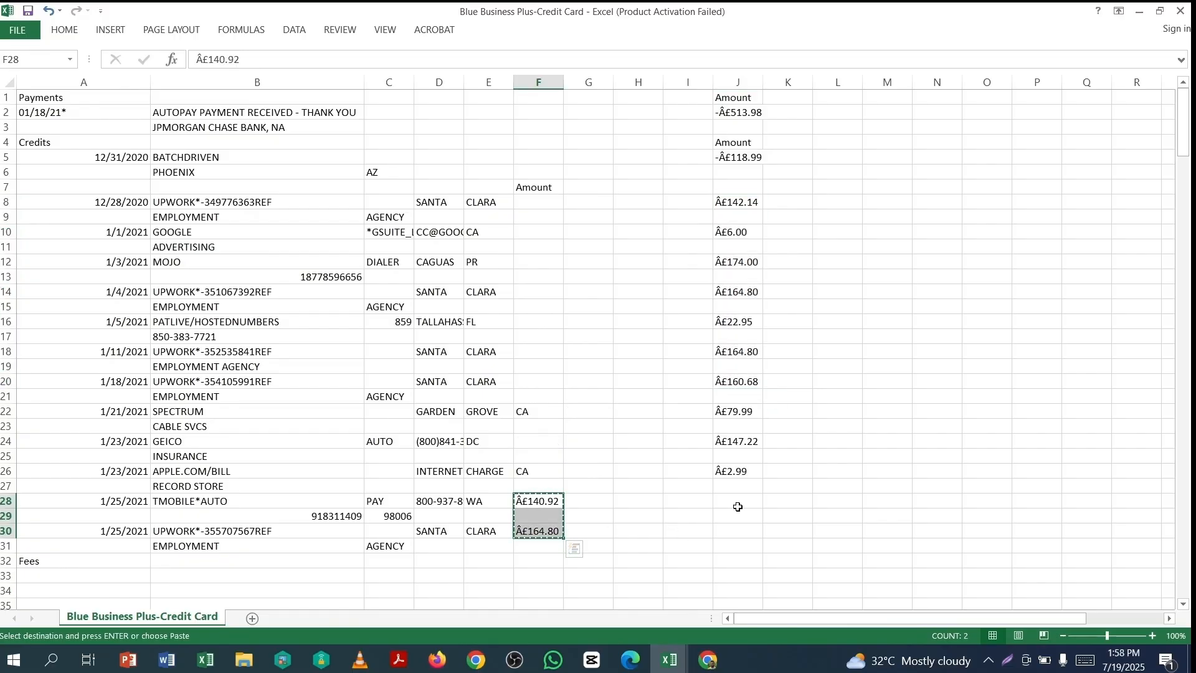
left_click(738, 506)
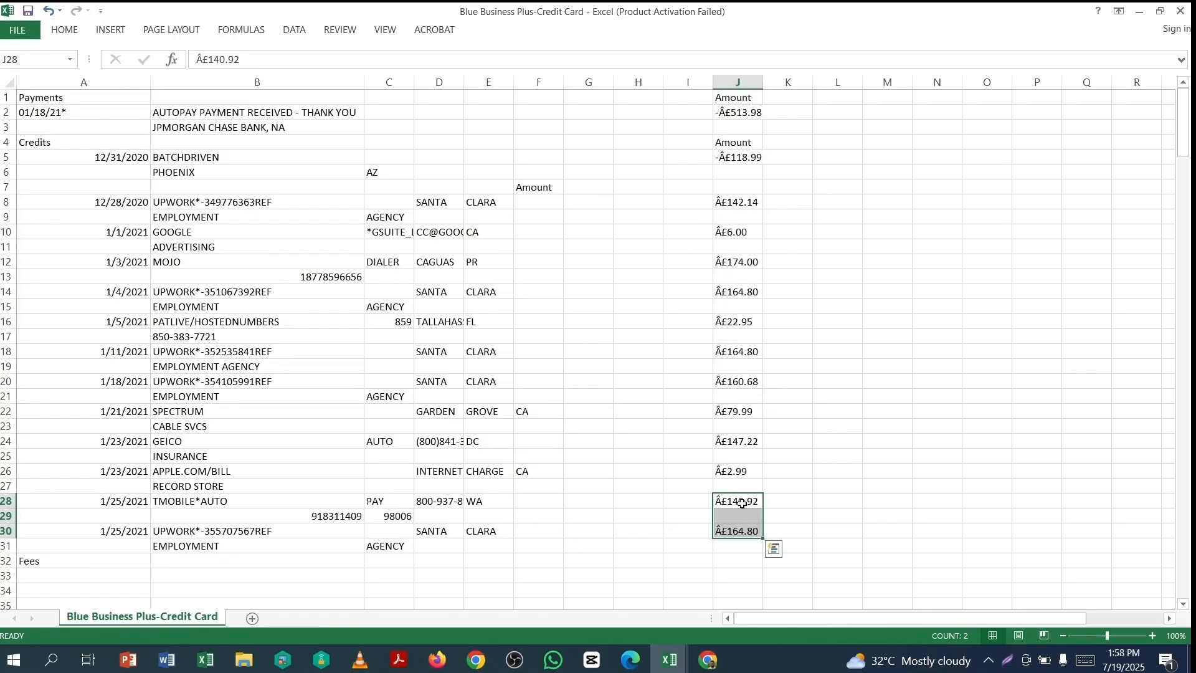
Enter the heading Description in cell H1 and fit column H to its text
left_click(638, 97)
type("Des")
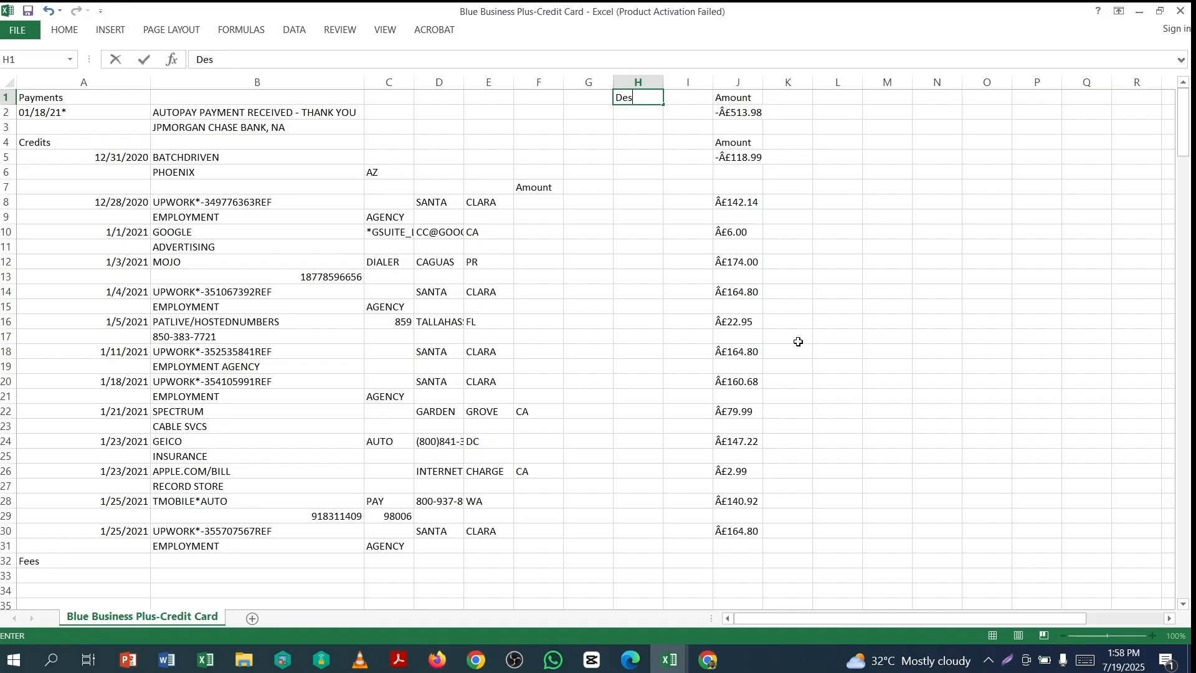
type("cription")
left_click(682, 259)
double_click(662, 82)
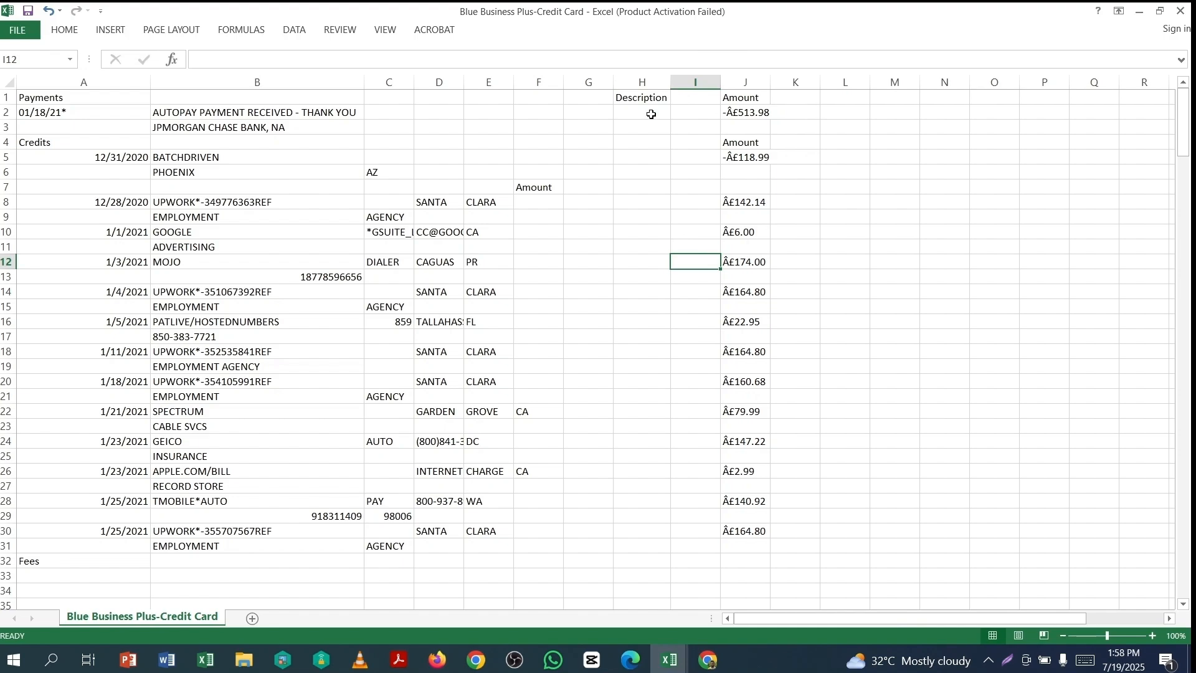
Join the autopay payment's two text lines in H2 with =CONCATENATE(B2, B3) and fit column H to the result
left_click(649, 111)
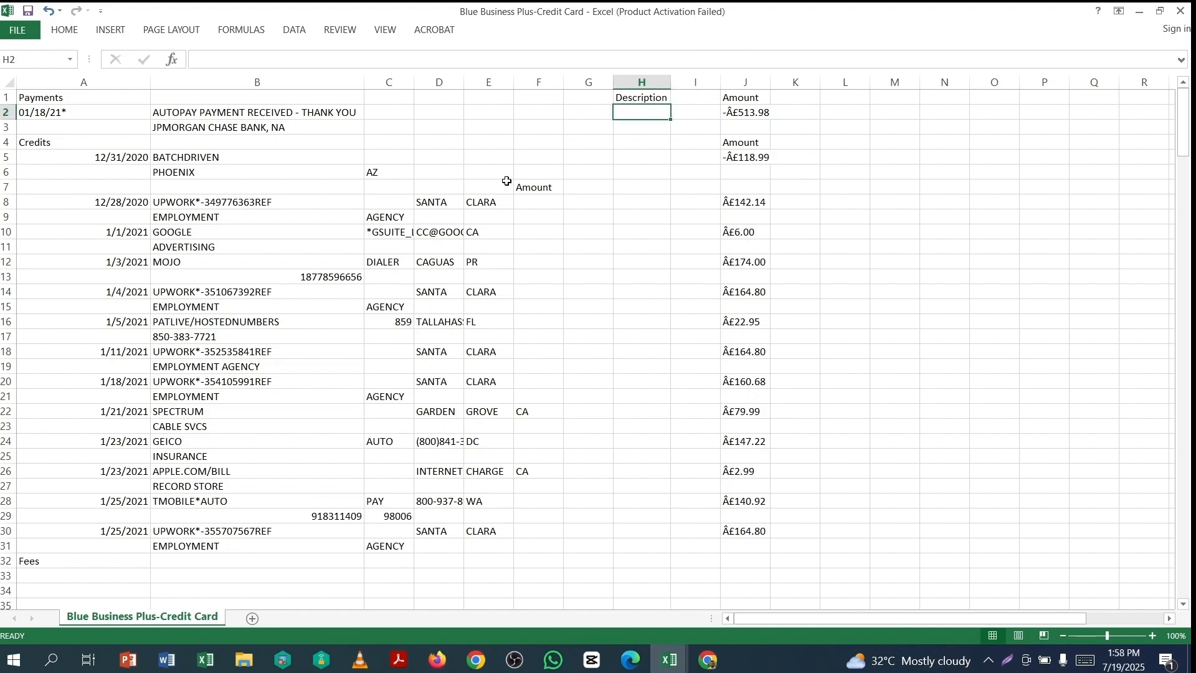
type("=")
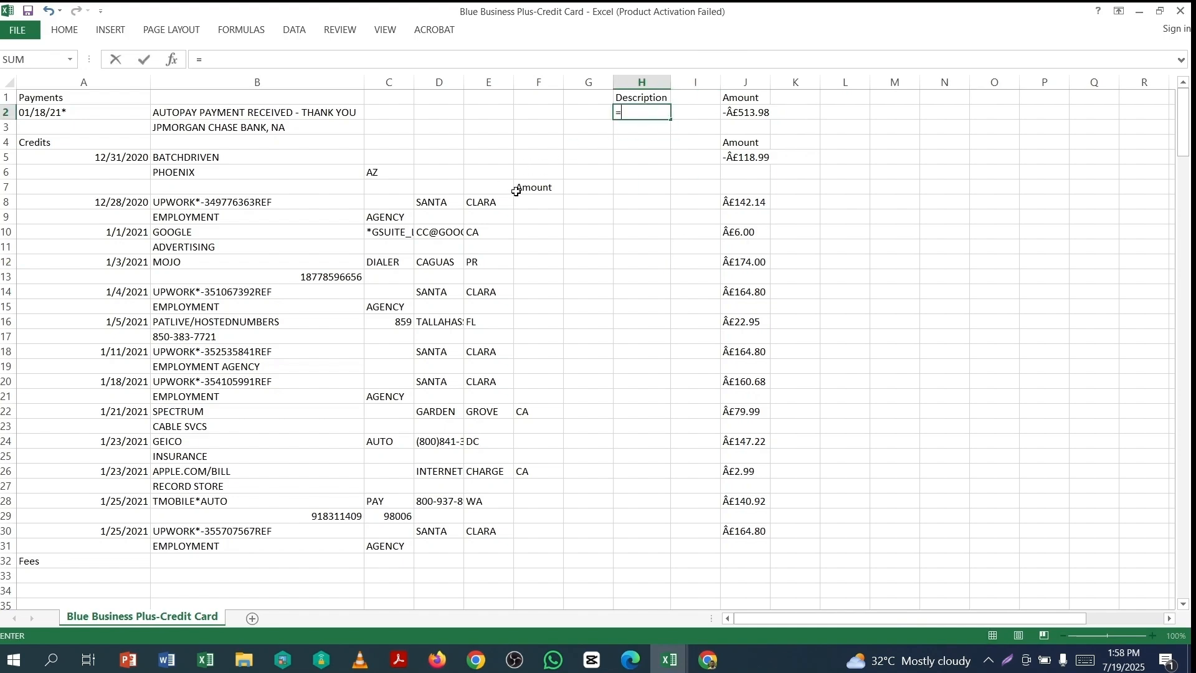
type("con")
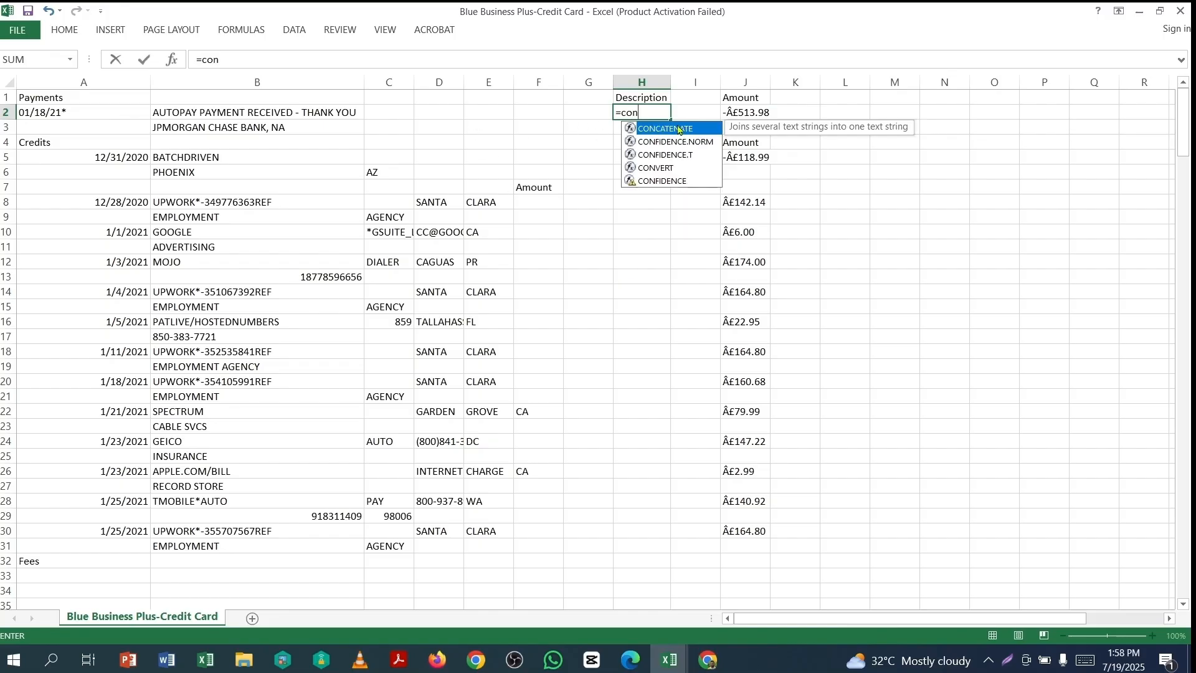
double_click(679, 130)
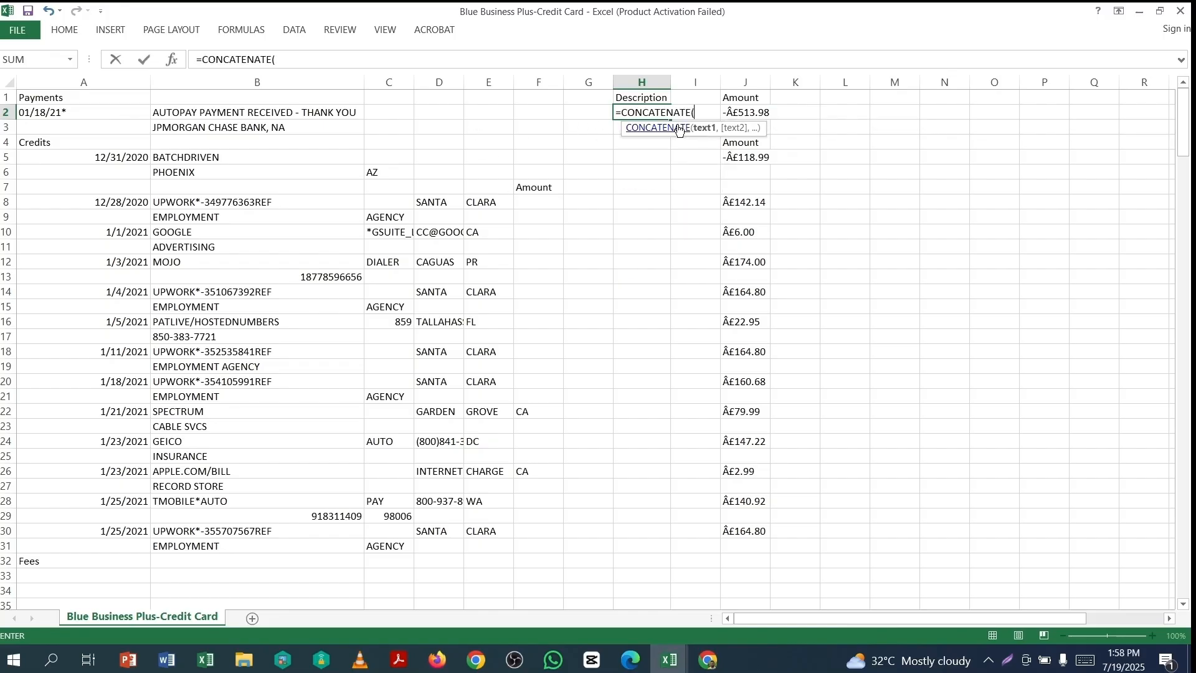
left_click(255, 112)
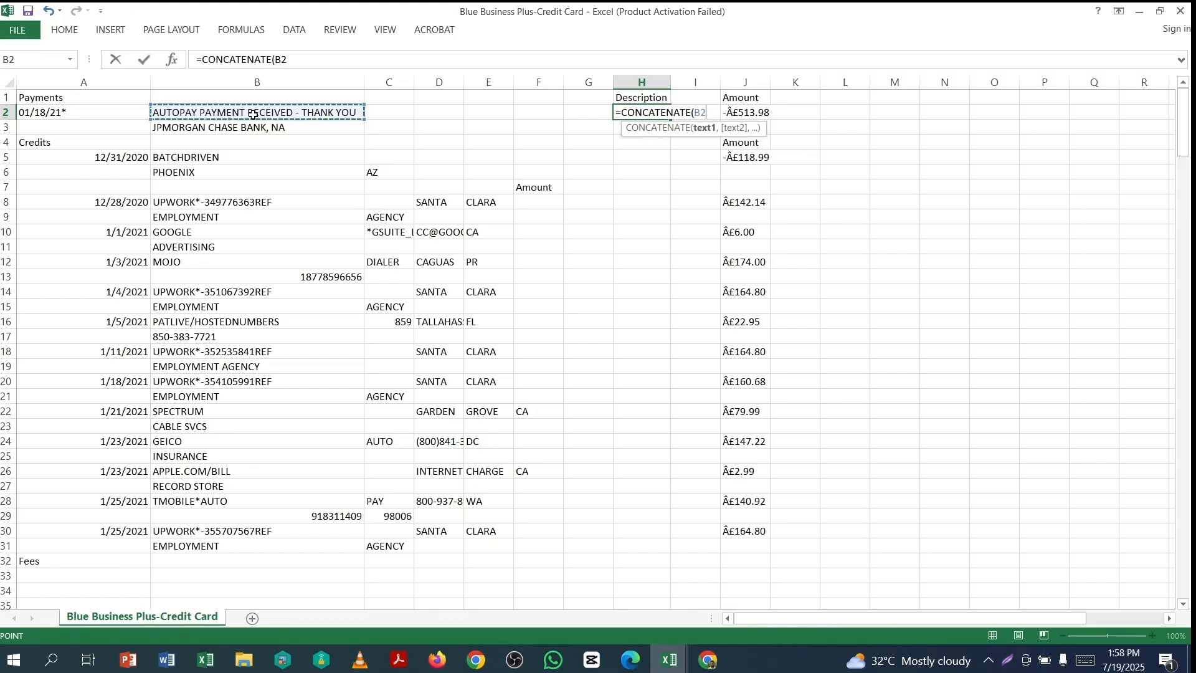
type(",")
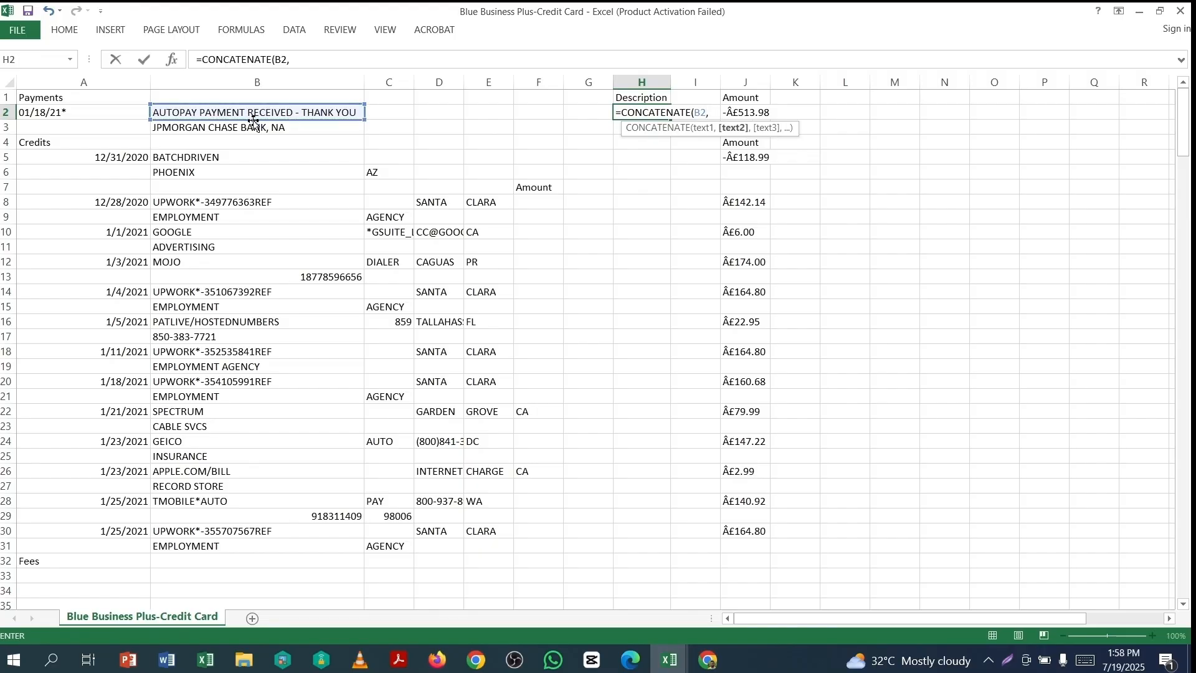
left_click(214, 129)
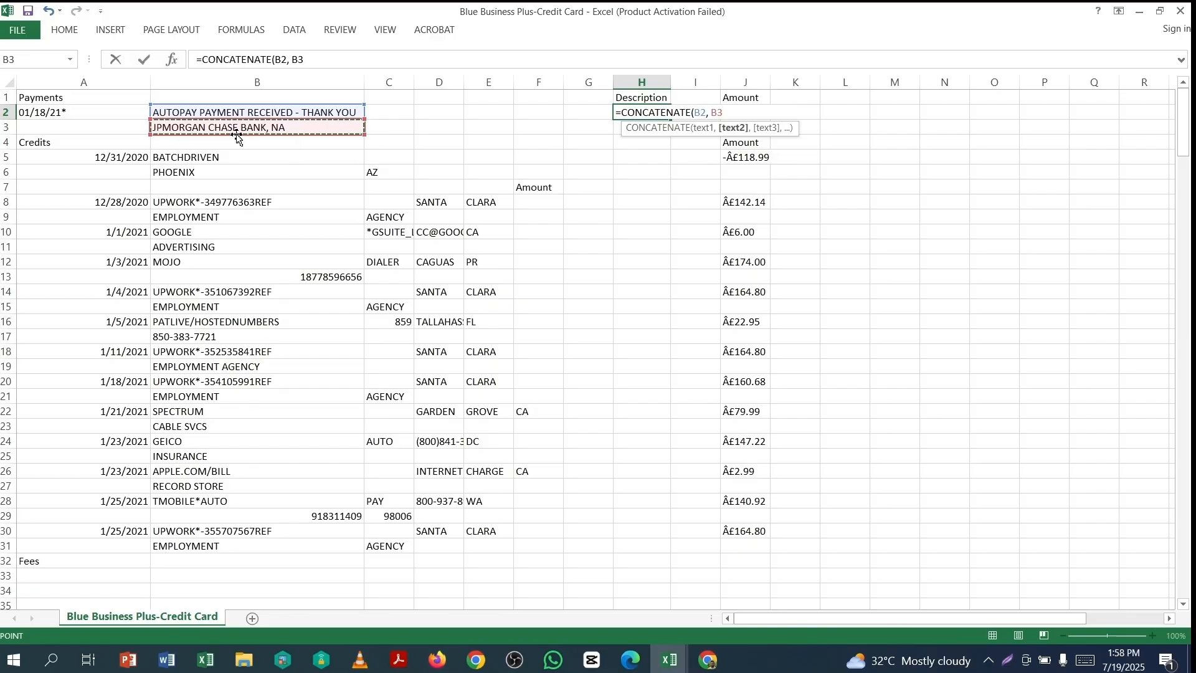
type(")")
key("Return")
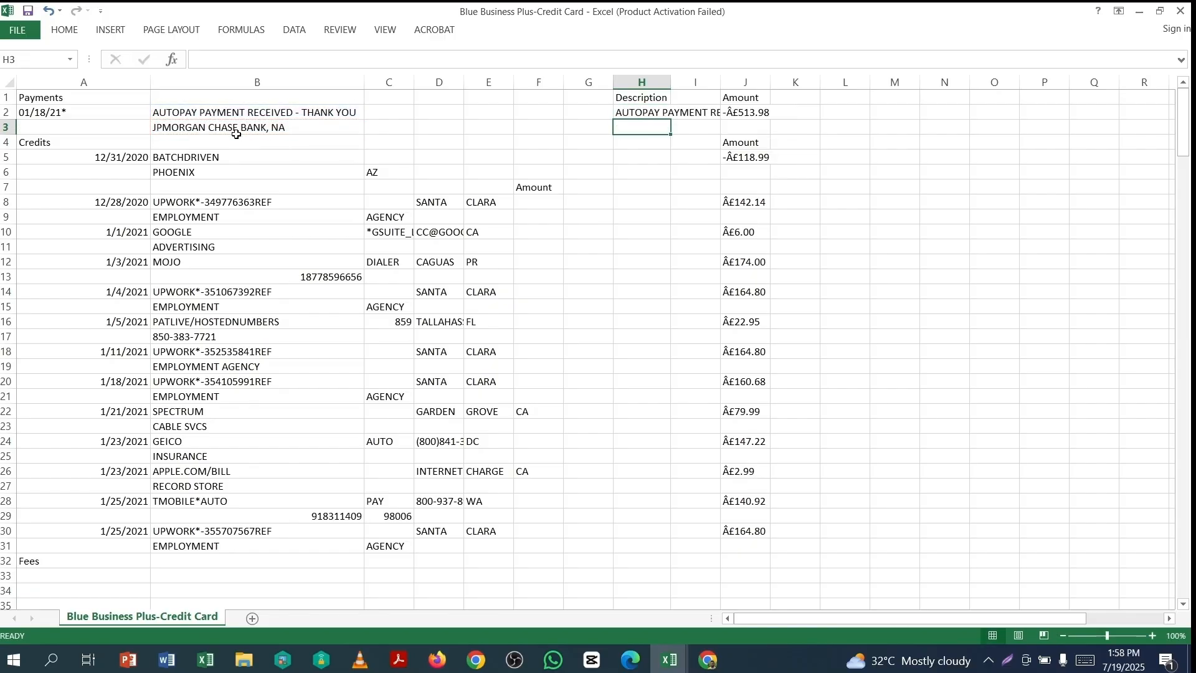
double_click(670, 82)
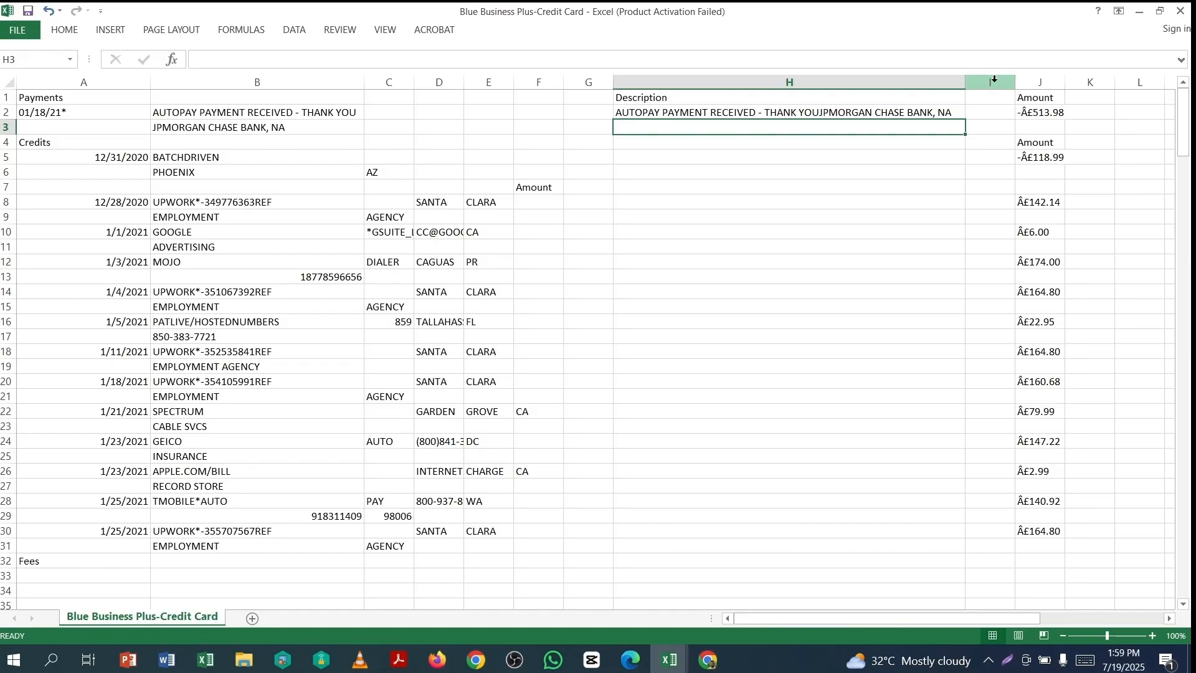
Delete row 7, which holds only the leftover Amount label
right_click(7, 187)
left_click(37, 313)
left_click(568, 292)
Join the BATCHDRIVEN credit's text pieces in H5 with =CONCATENATE(B5, B6, C6)
left_click(637, 160)
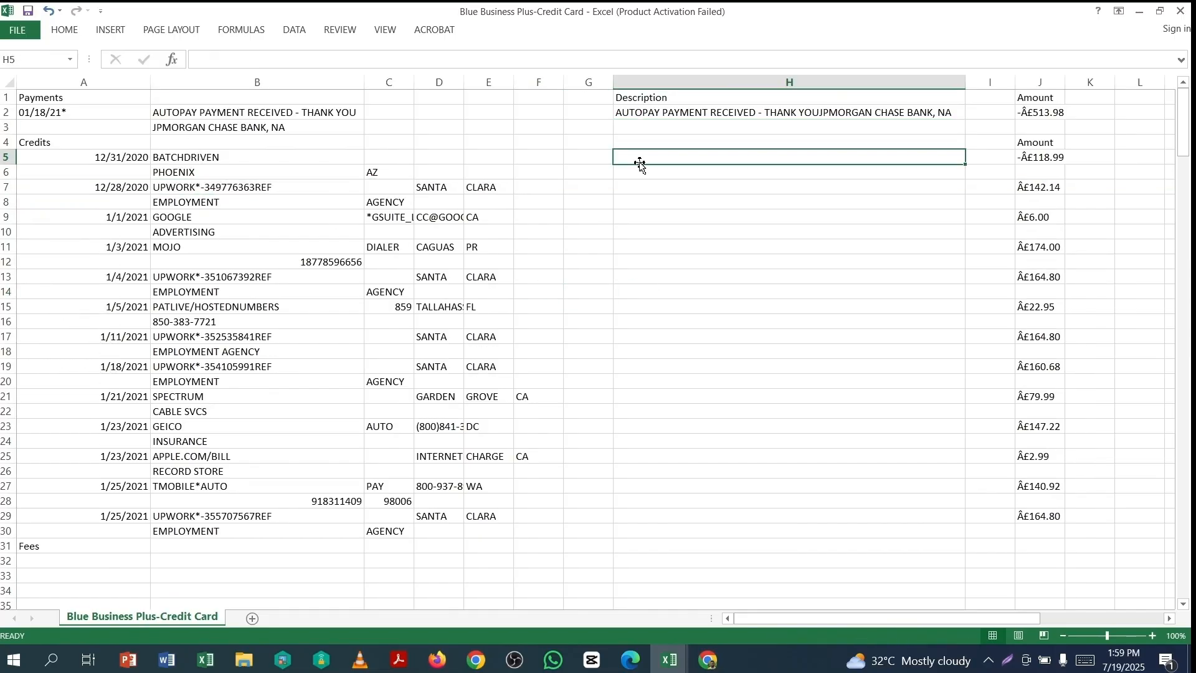
type("=")
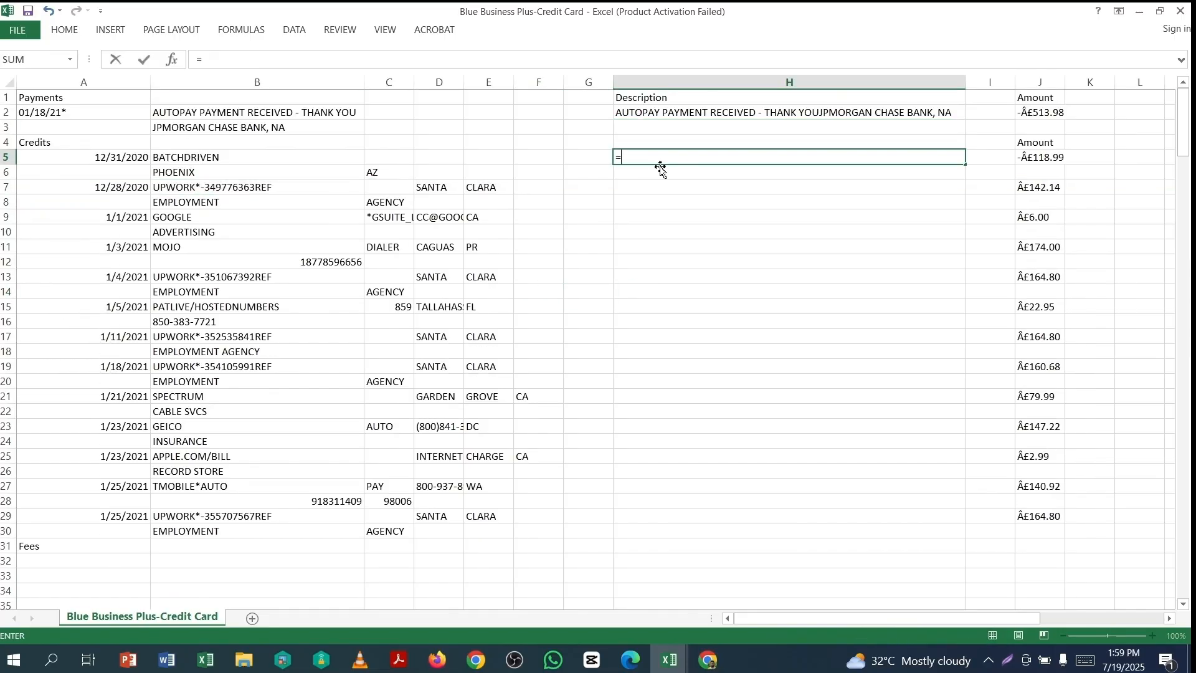
type("c")
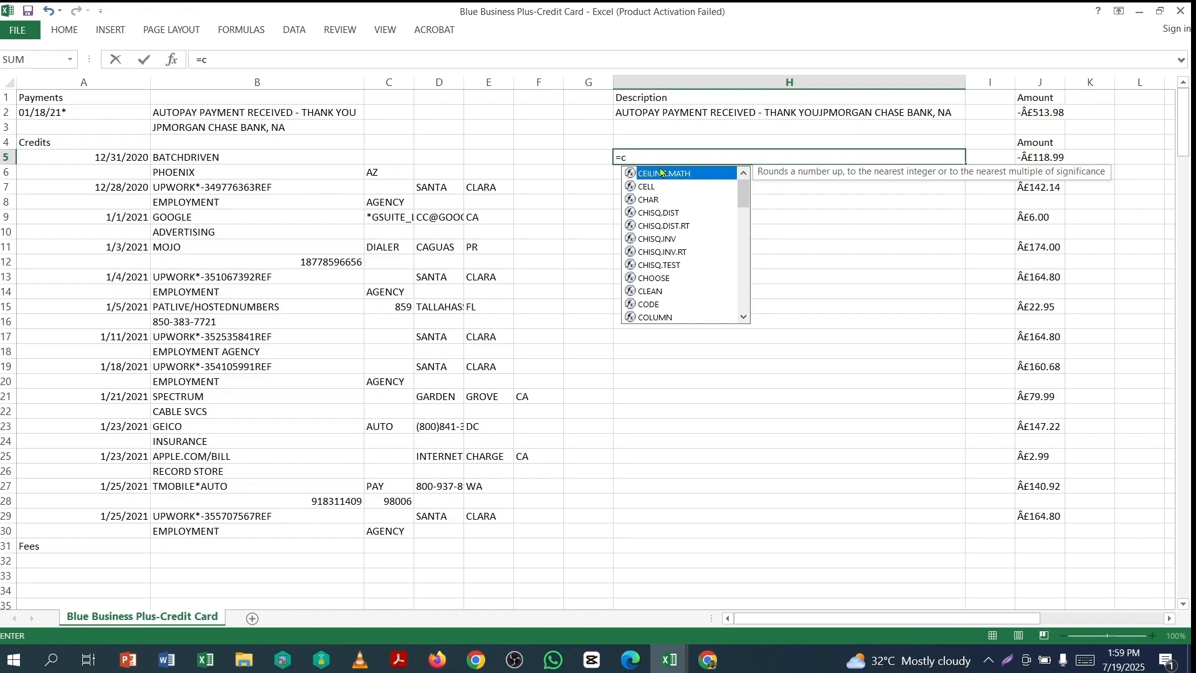
type("on")
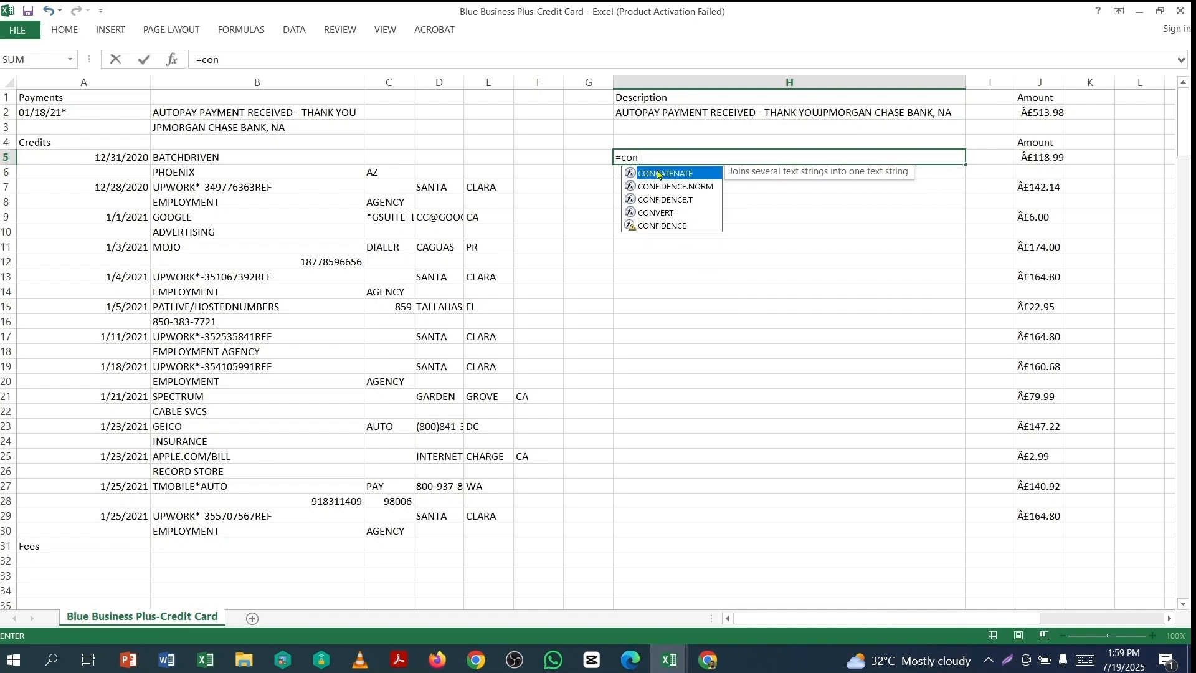
double_click(659, 174)
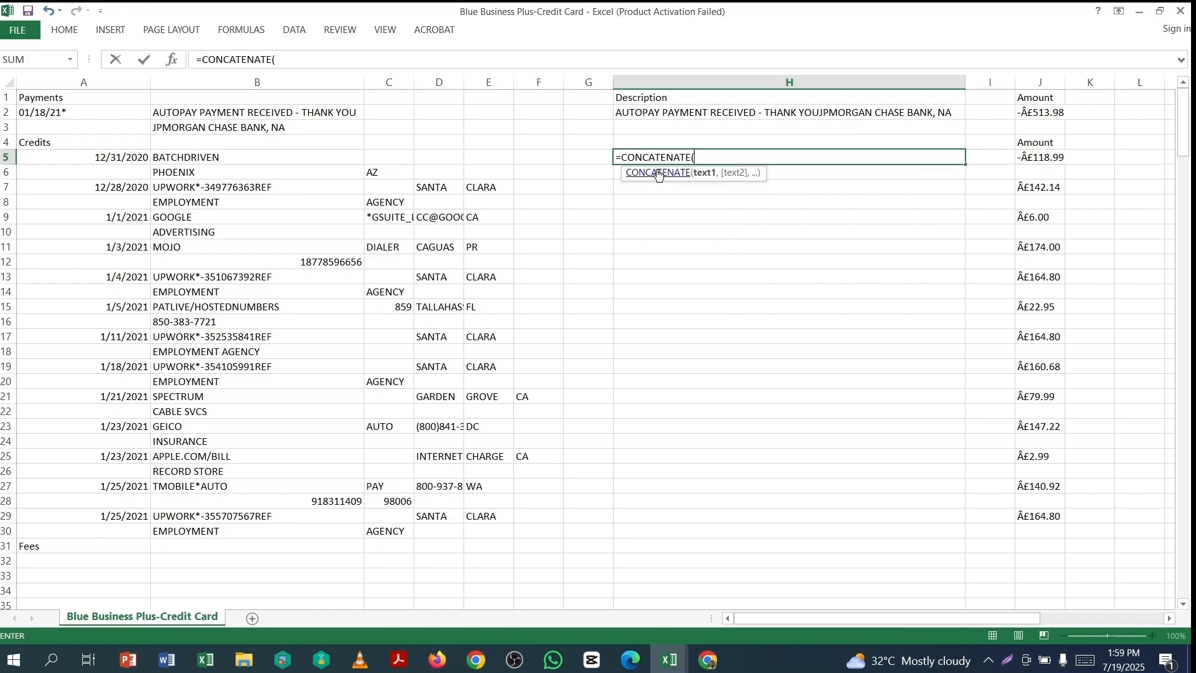
left_click(190, 160)
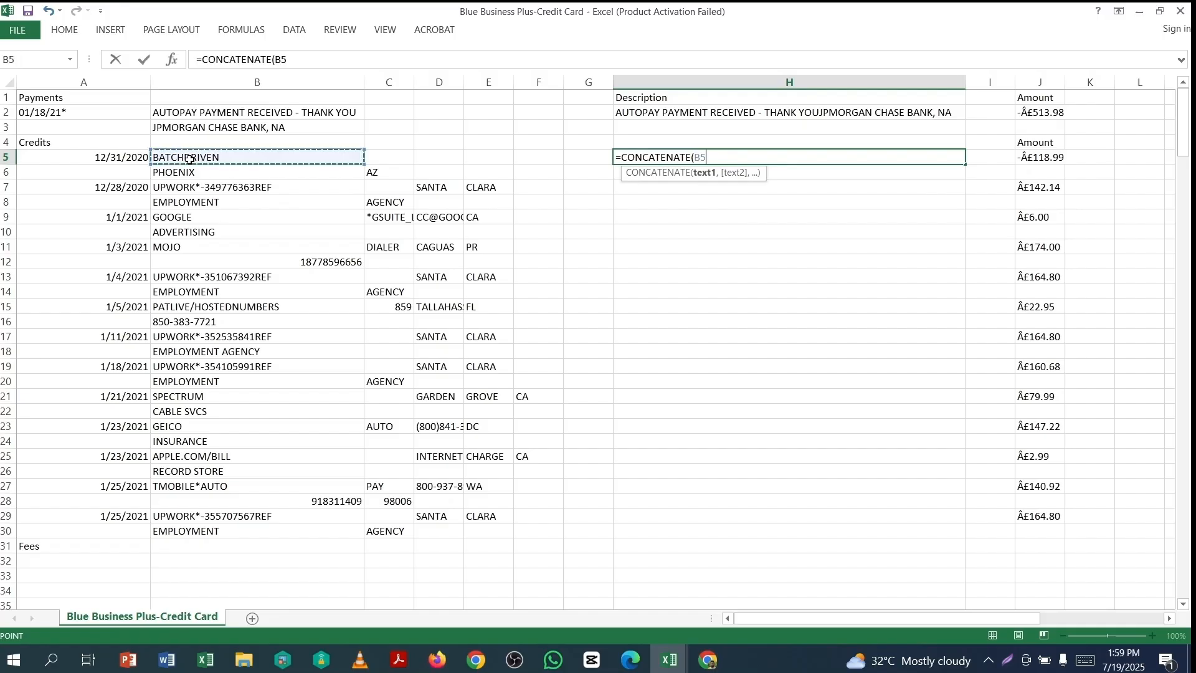
type(",")
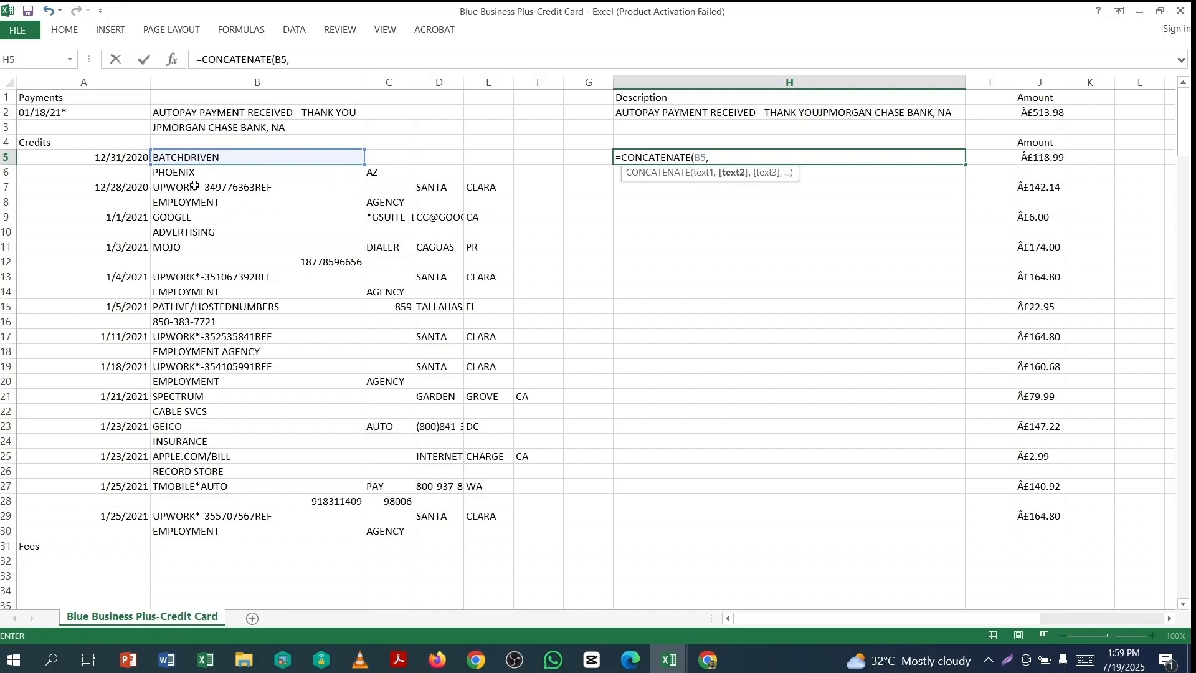
left_click(193, 179)
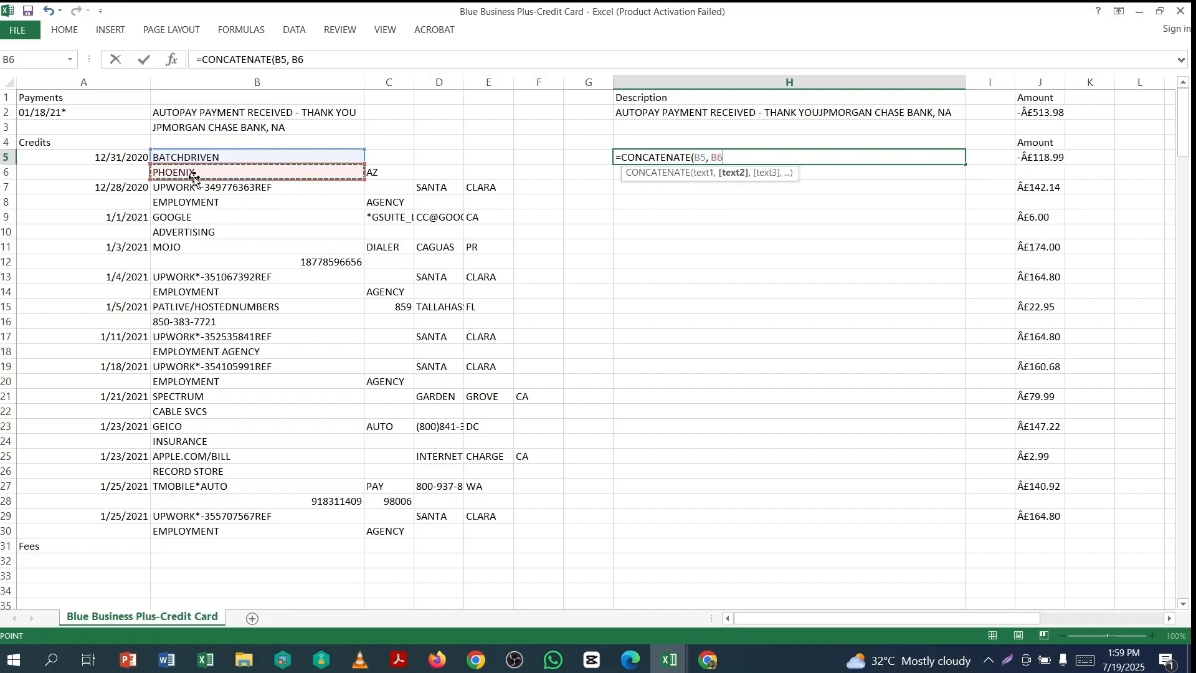
type(",")
left_click(378, 173)
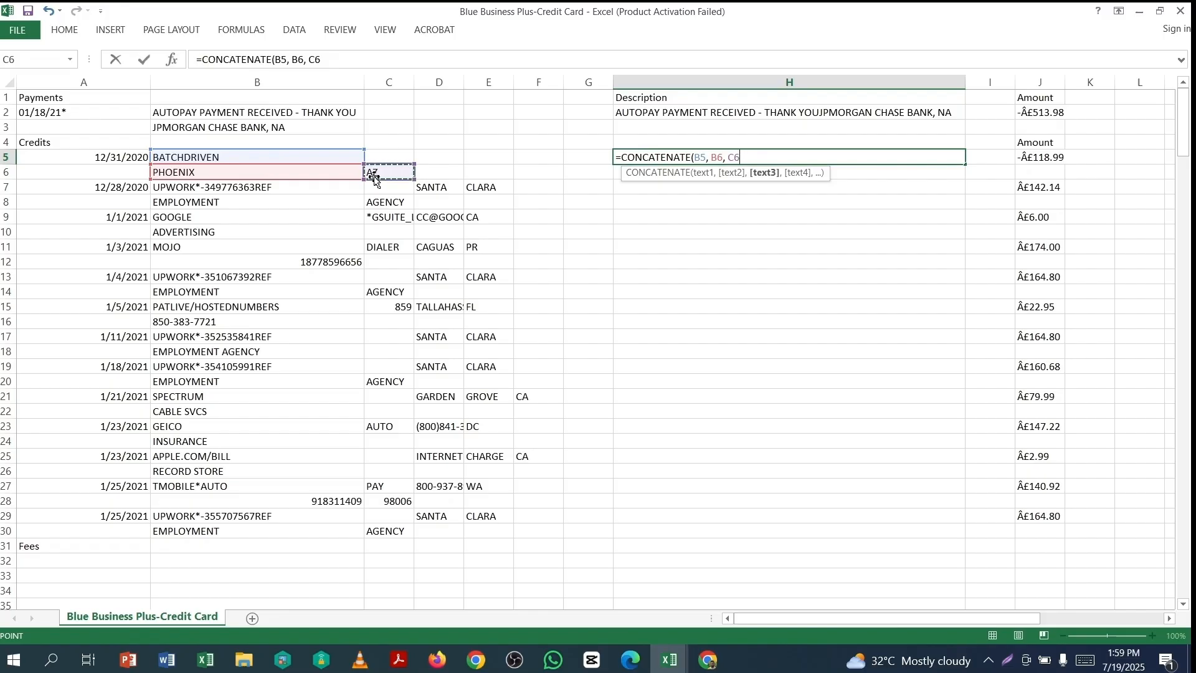
type(")")
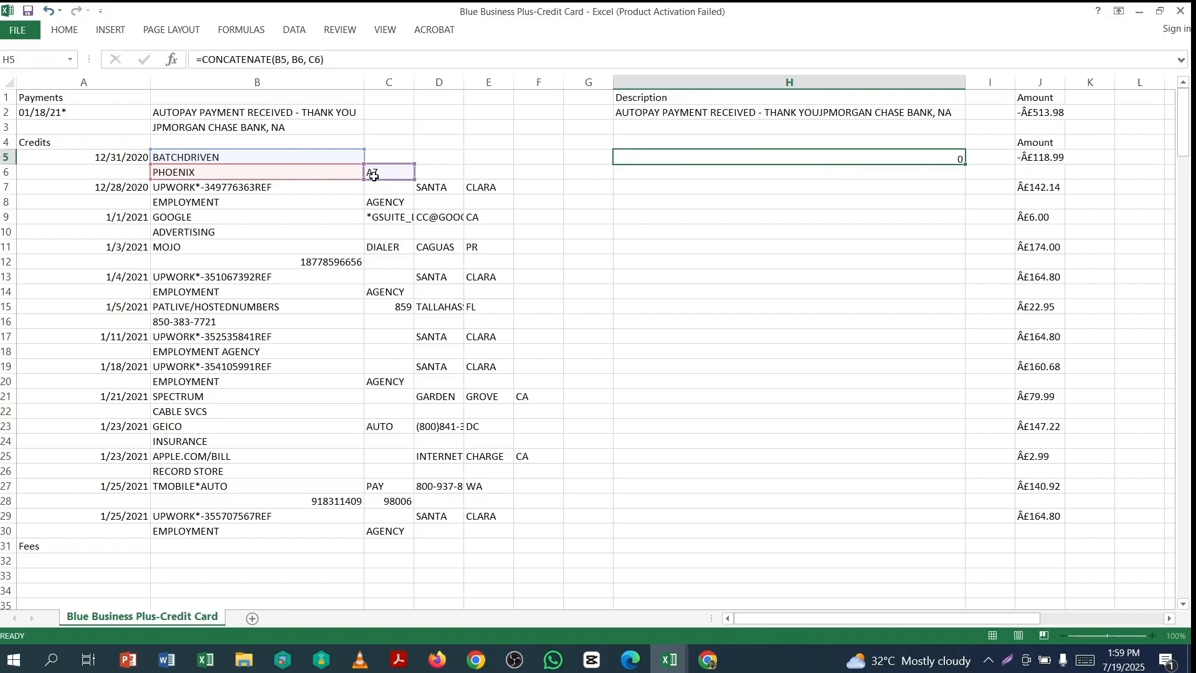
key("Return")
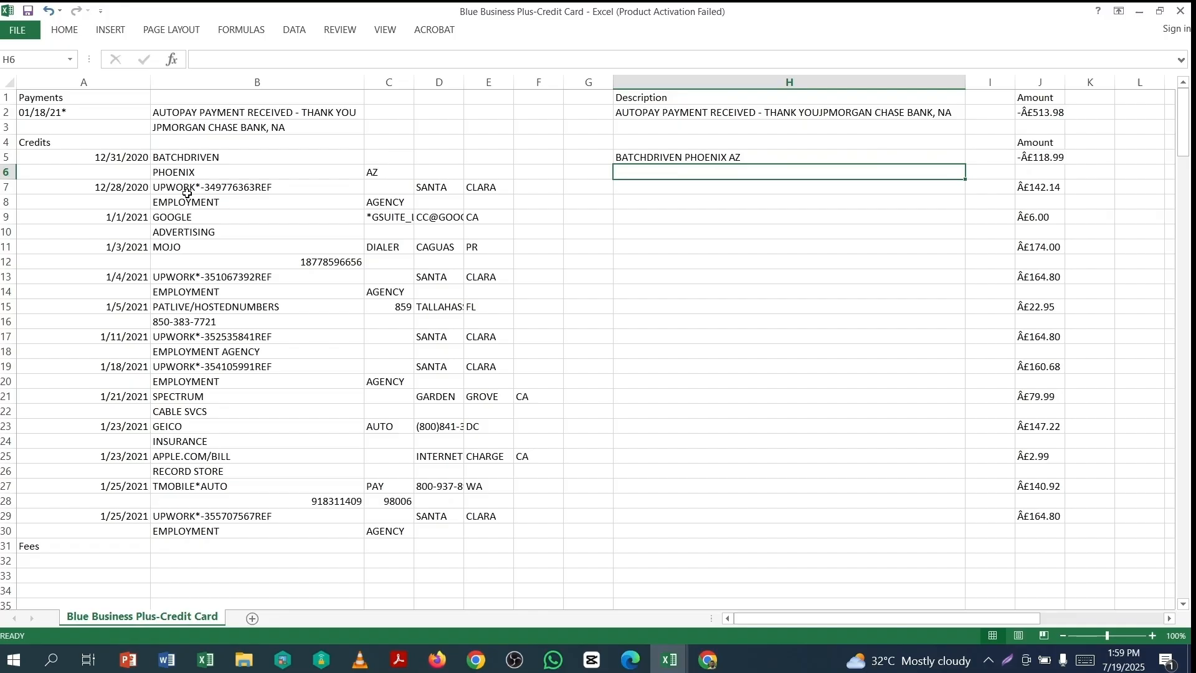
Join the 12/28/2020 Upwork charge's text pieces in H7 with =CONCATENATE(B7, B8, C7, C8, D7, E7)
left_click(673, 190)
type("=")
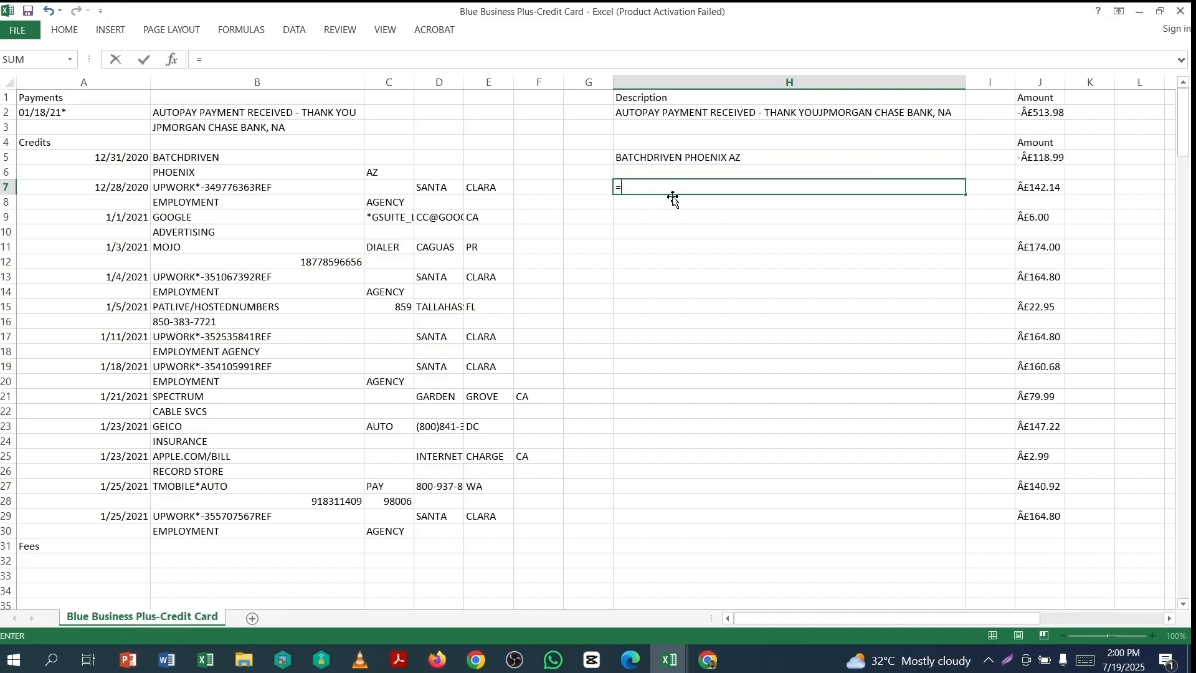
type("(c")
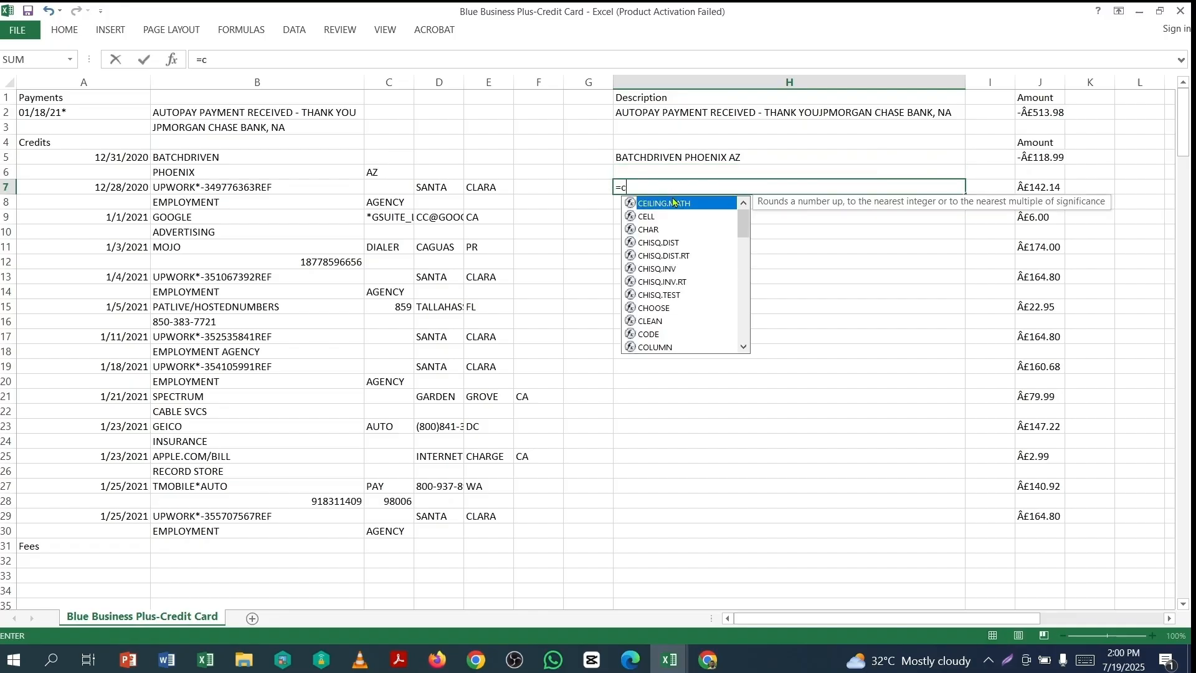
type("on")
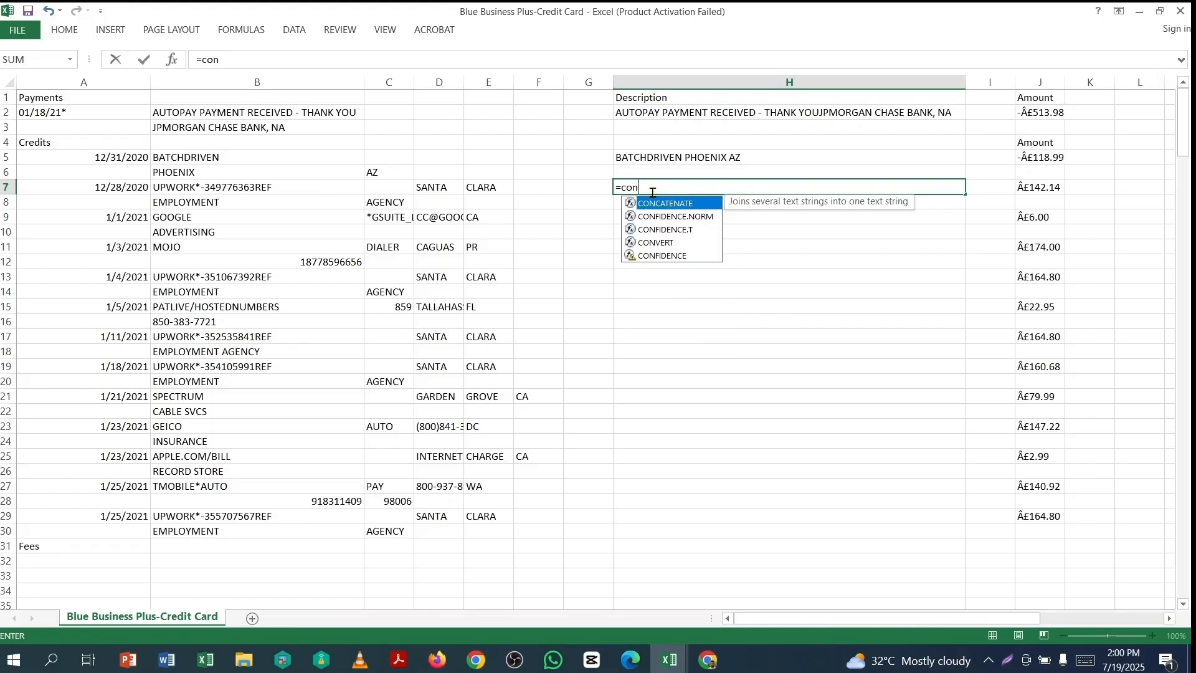
double_click(665, 205)
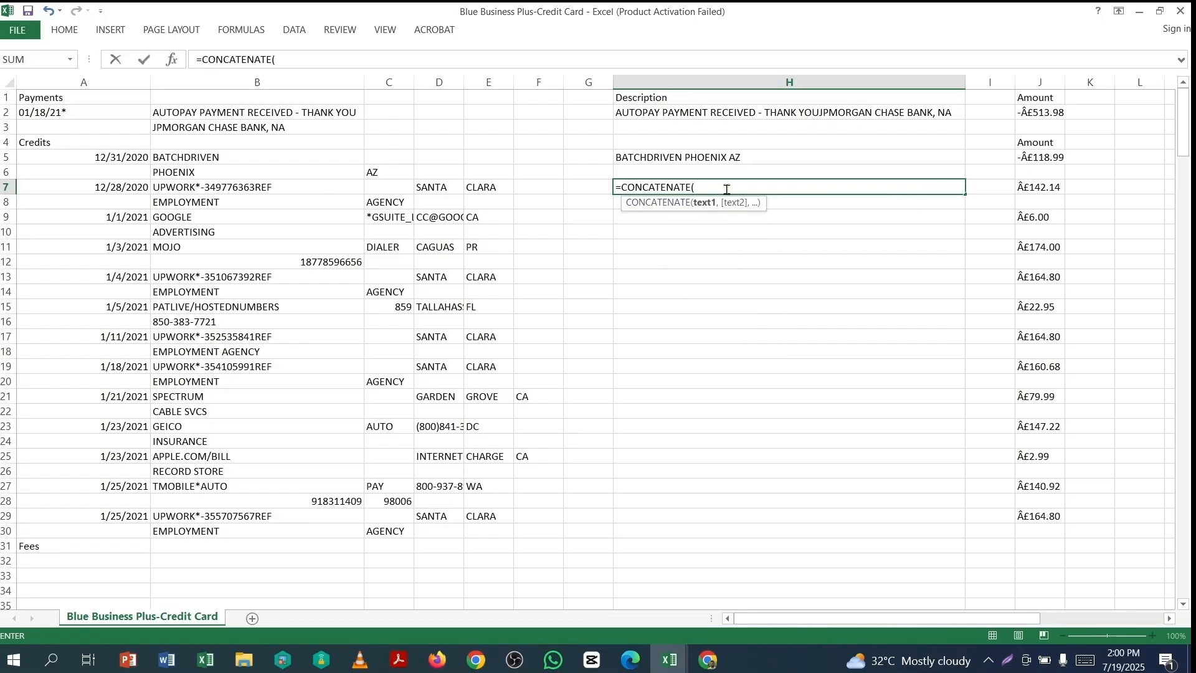
left_click(201, 190)
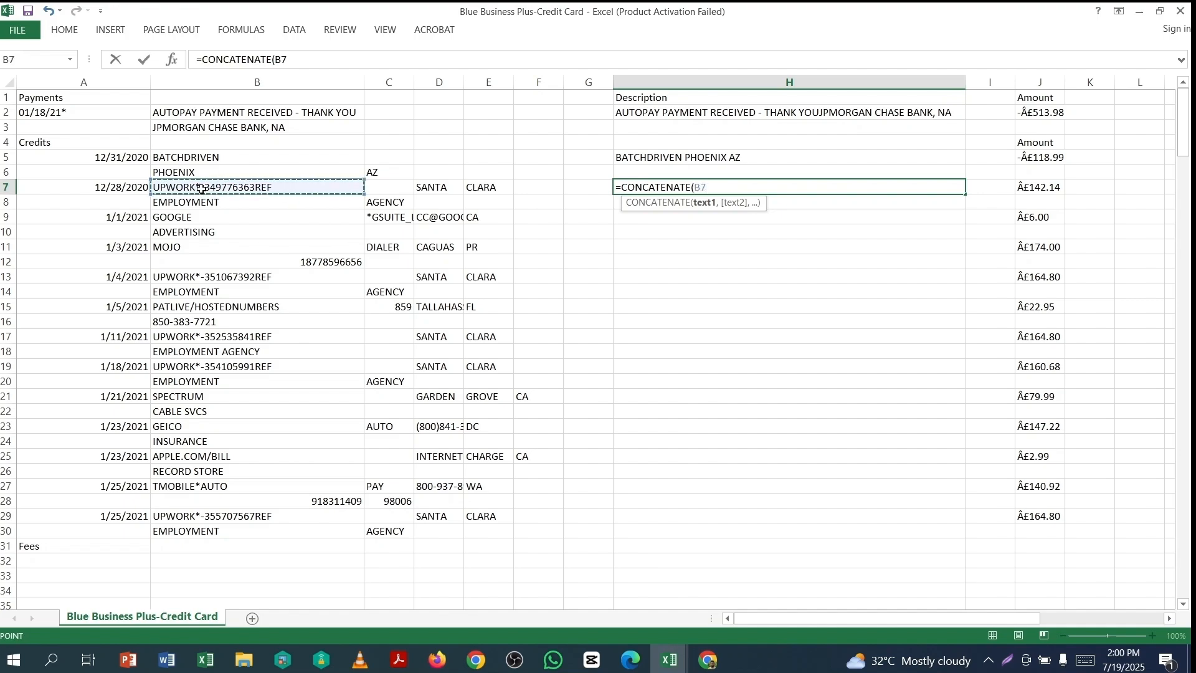
type(",")
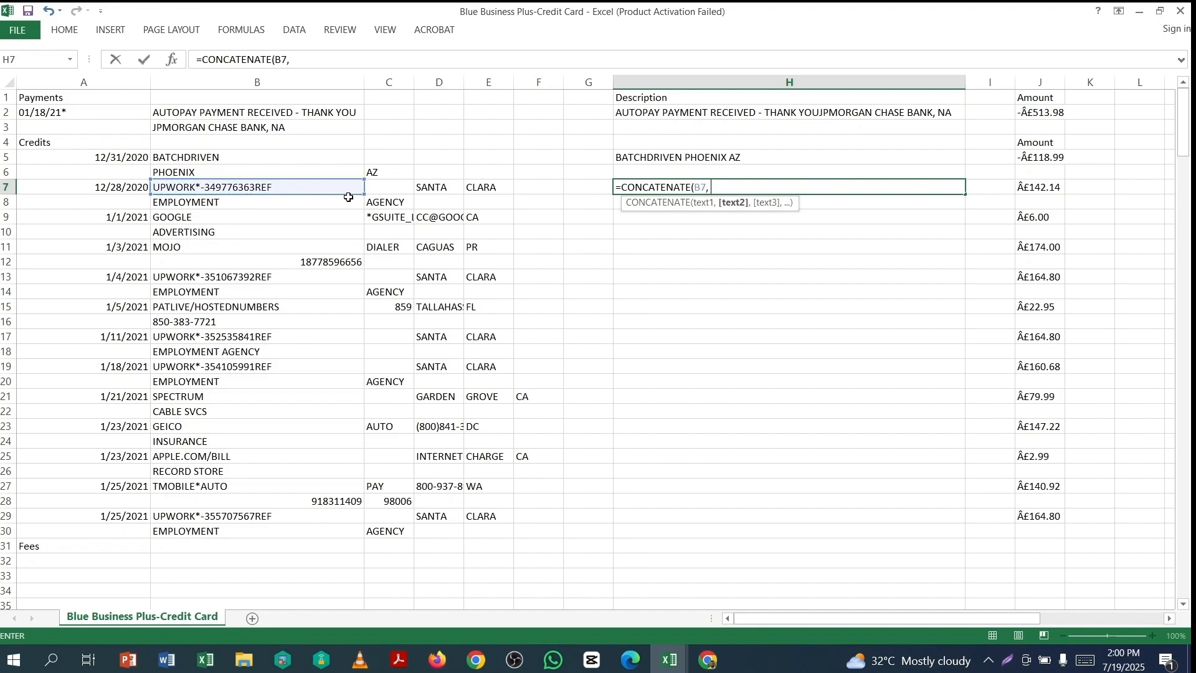
left_click(241, 204)
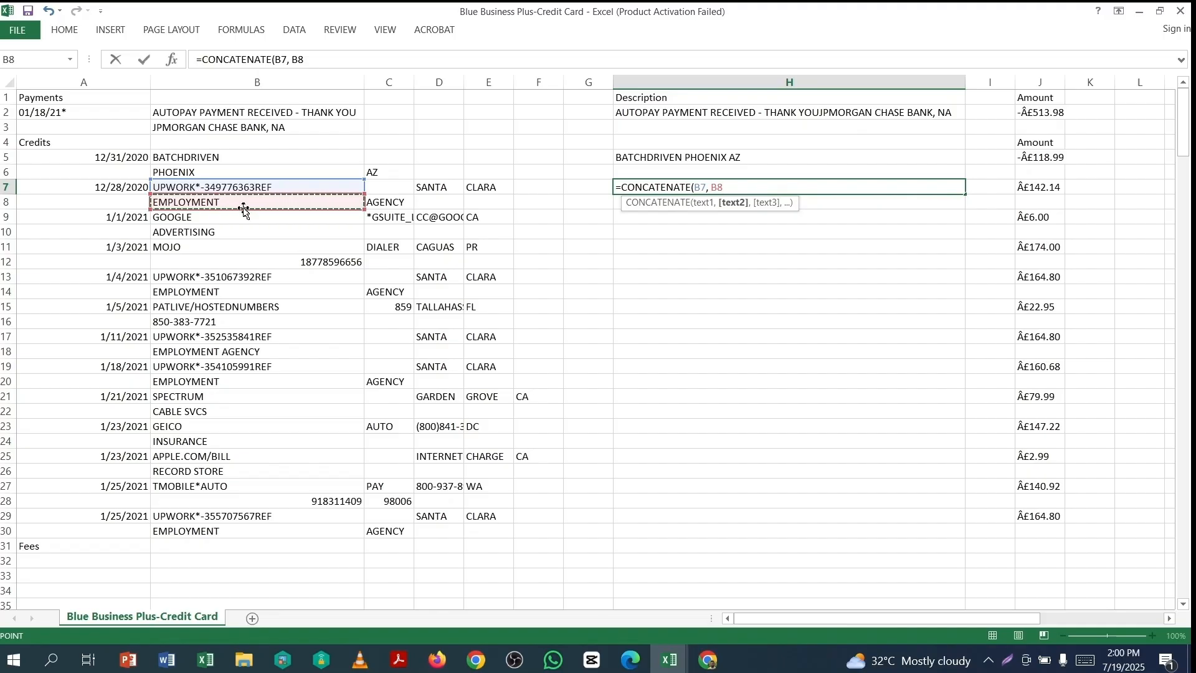
type(",")
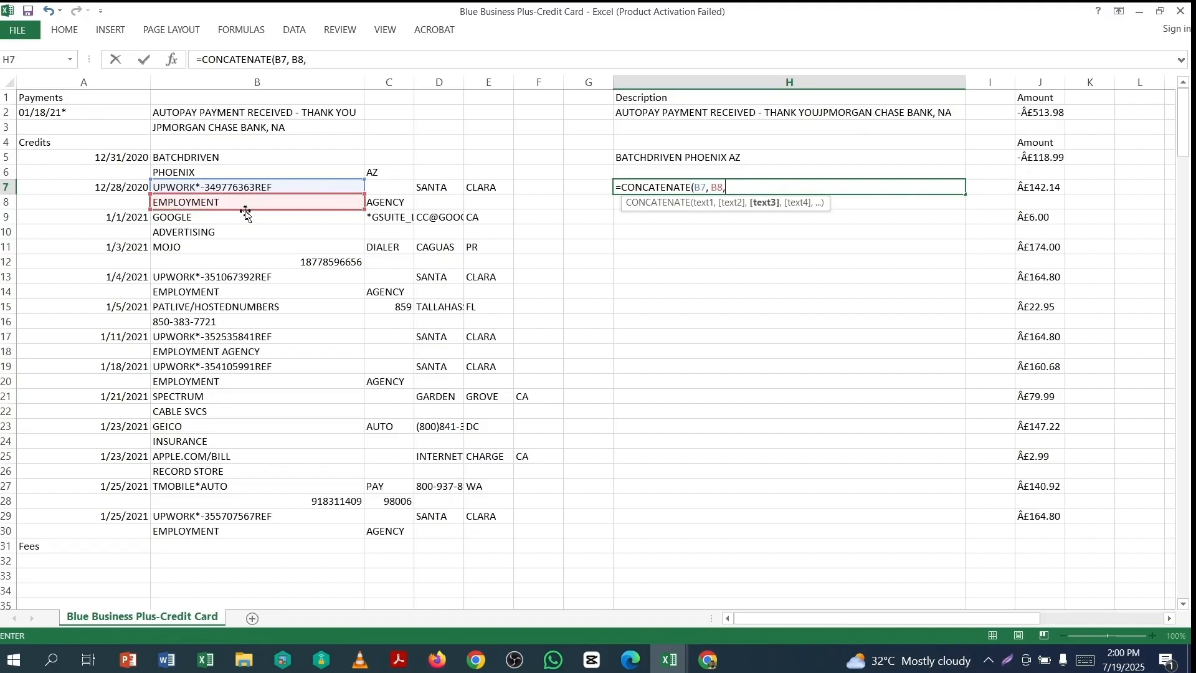
left_click(395, 189)
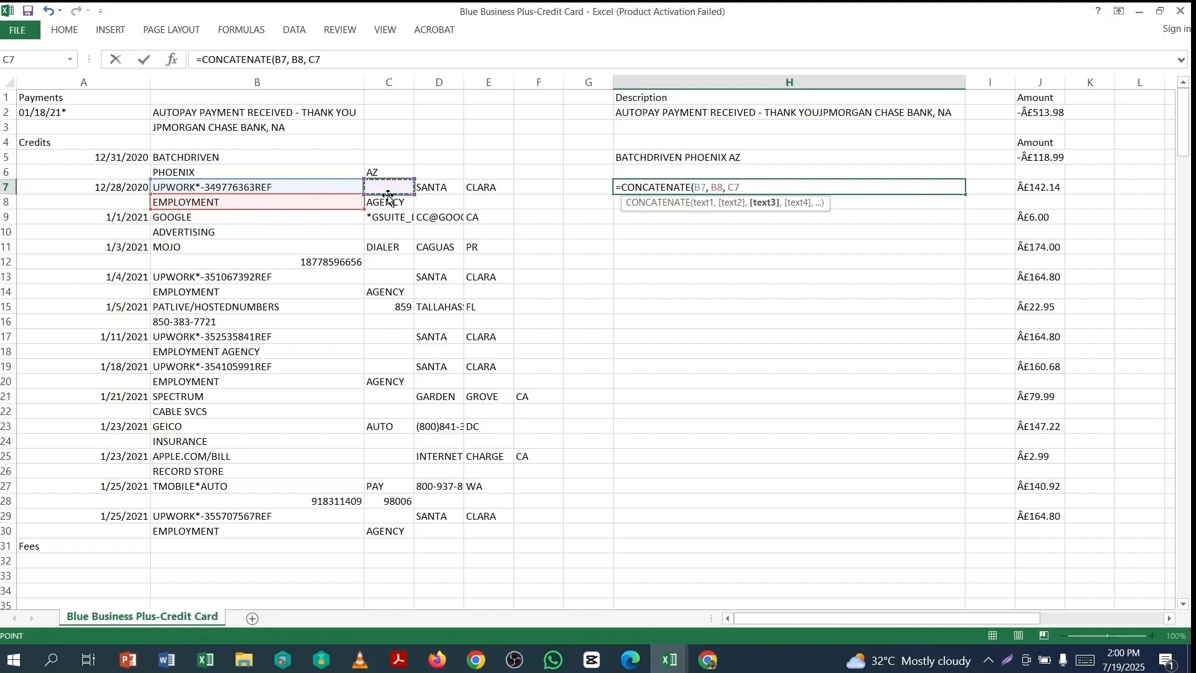
type(",")
left_click(388, 205)
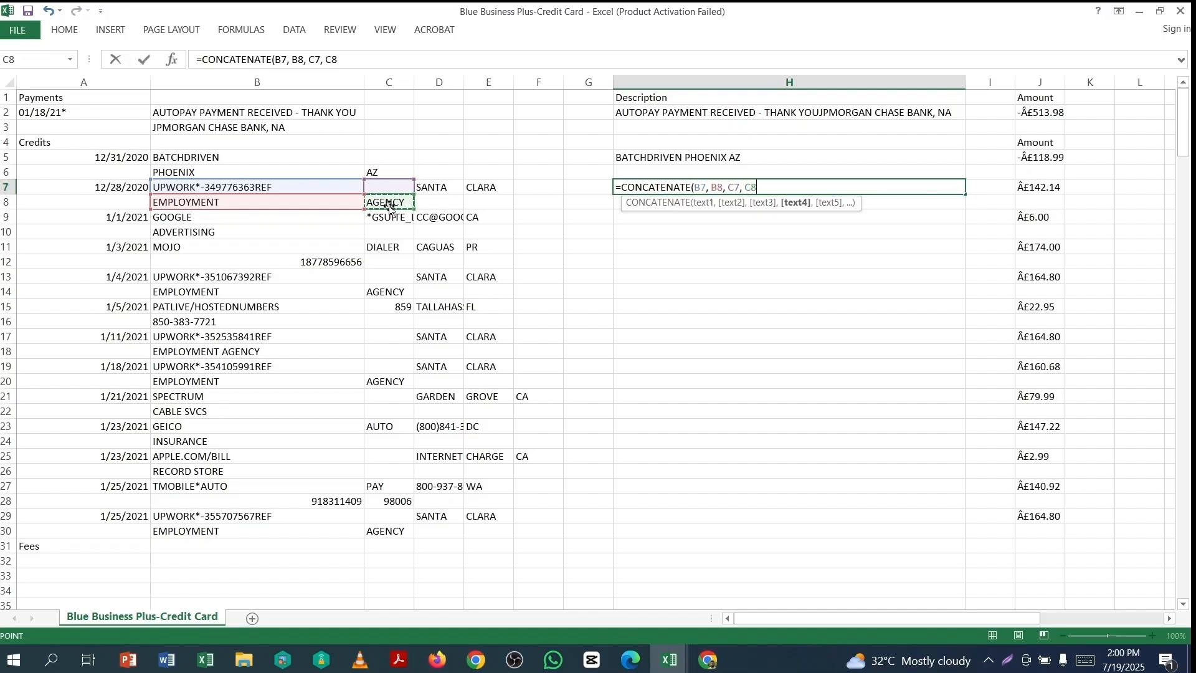
type(",")
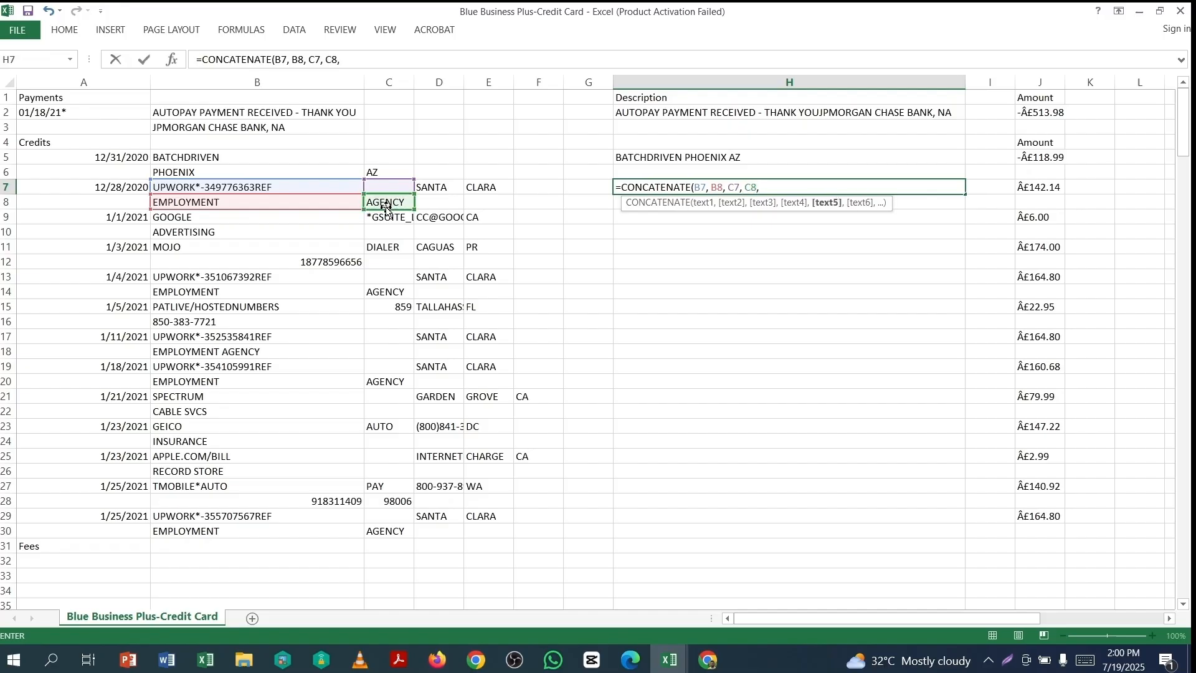
left_click(440, 188)
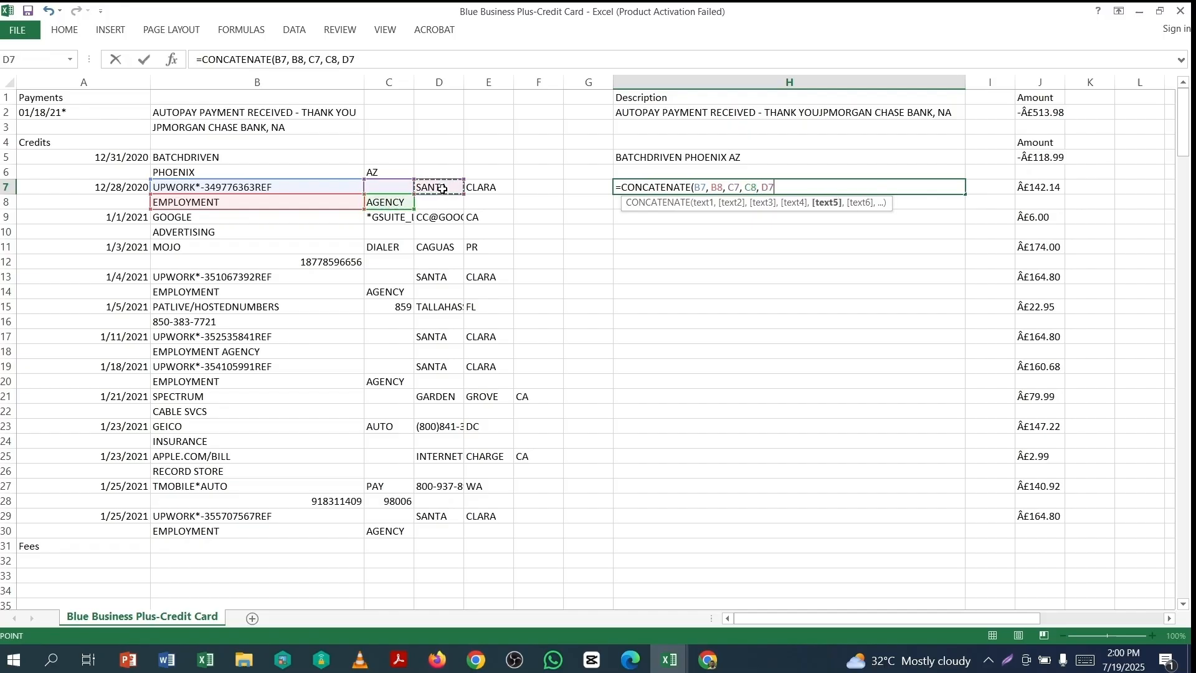
type(",")
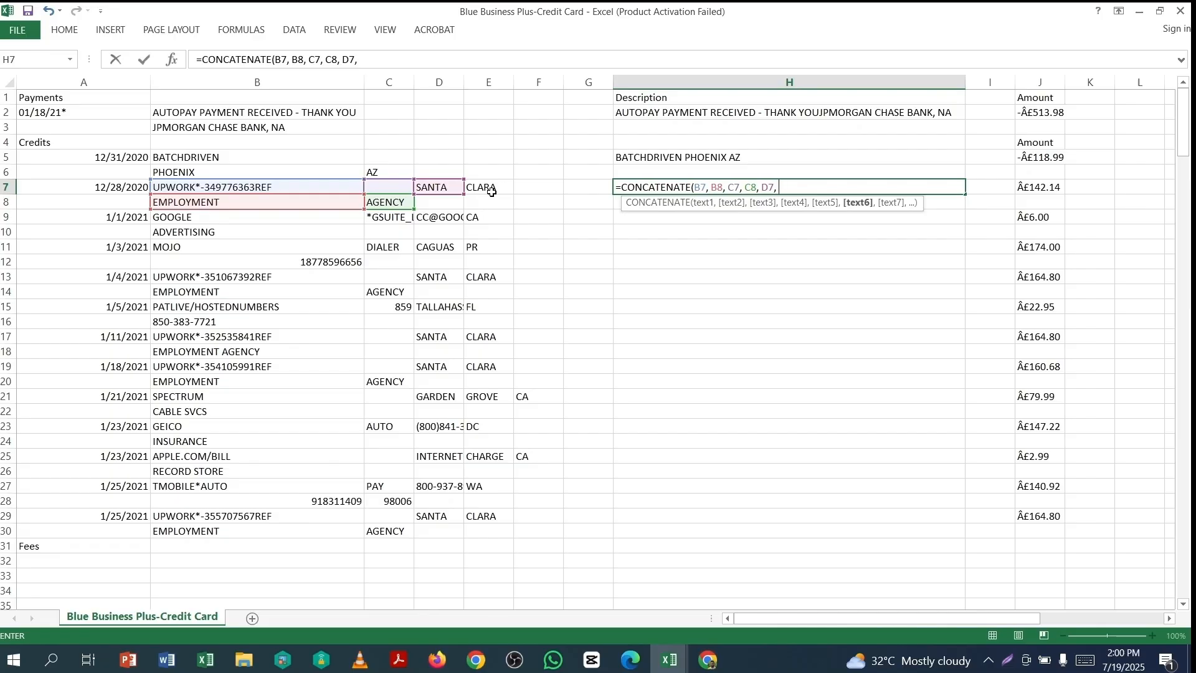
left_click(491, 191)
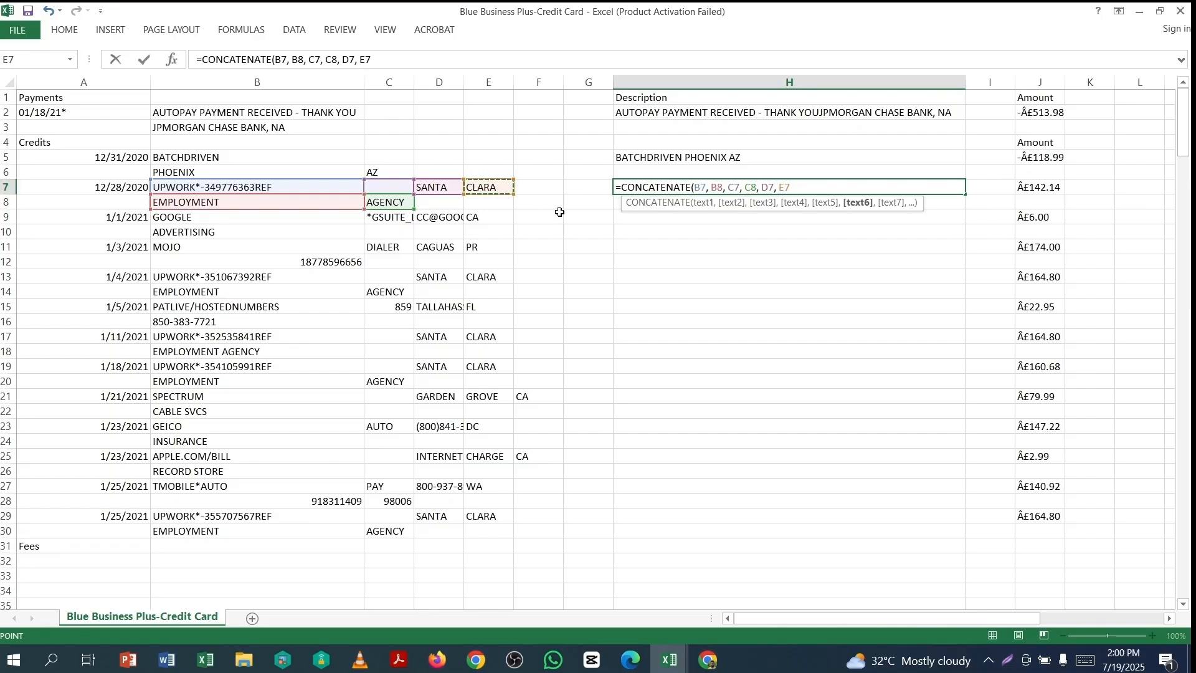
key("Return")
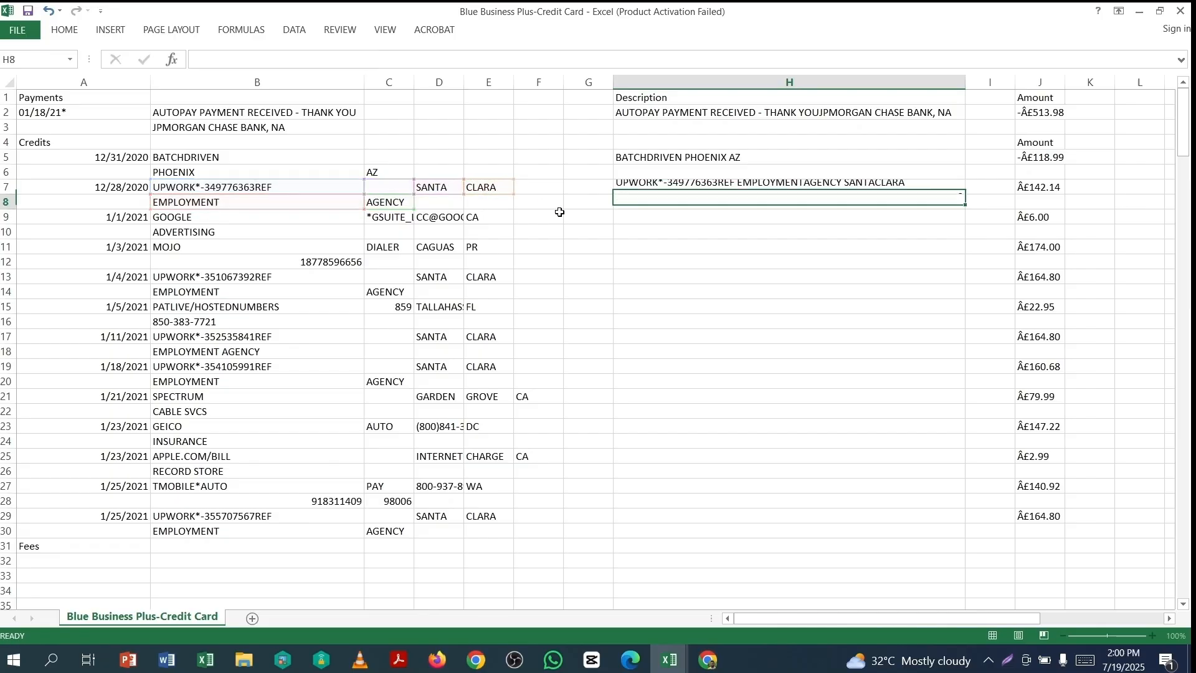
Fill the H7 formula down through H30 and replace the formulas in H2:H30 with their values using Paste Special
left_click(677, 188)
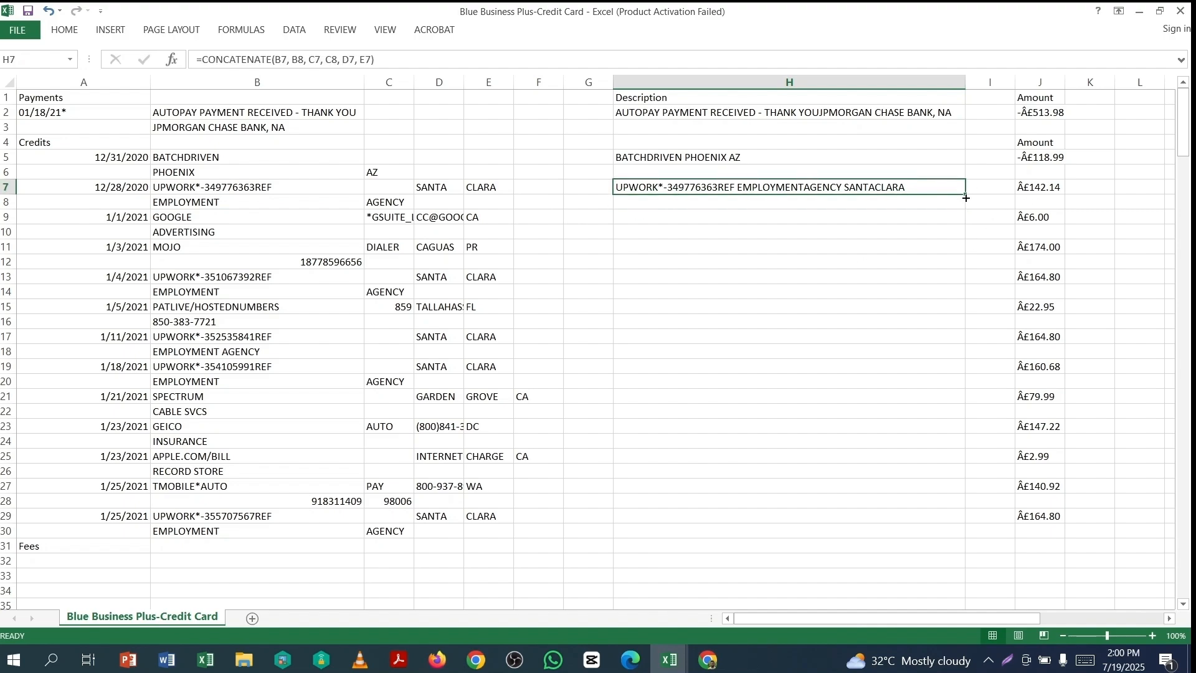
left_click_drag(966, 198, 968, 535)
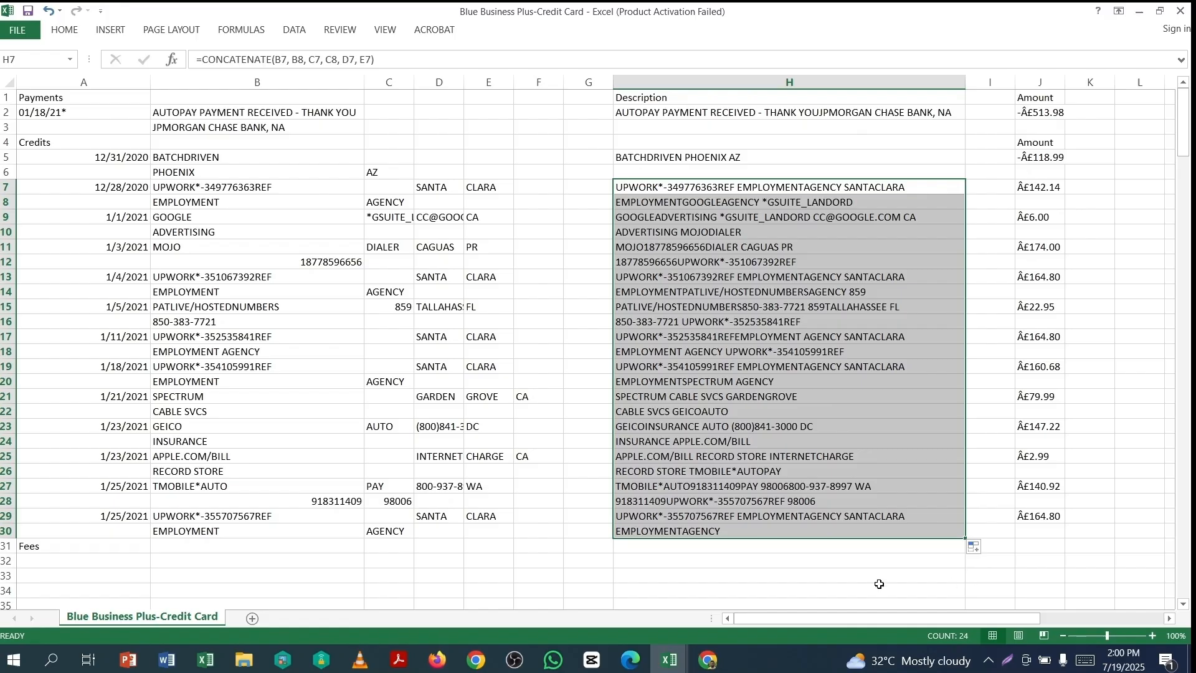
left_click_drag(679, 112, 681, 533)
key("ctrl+c")
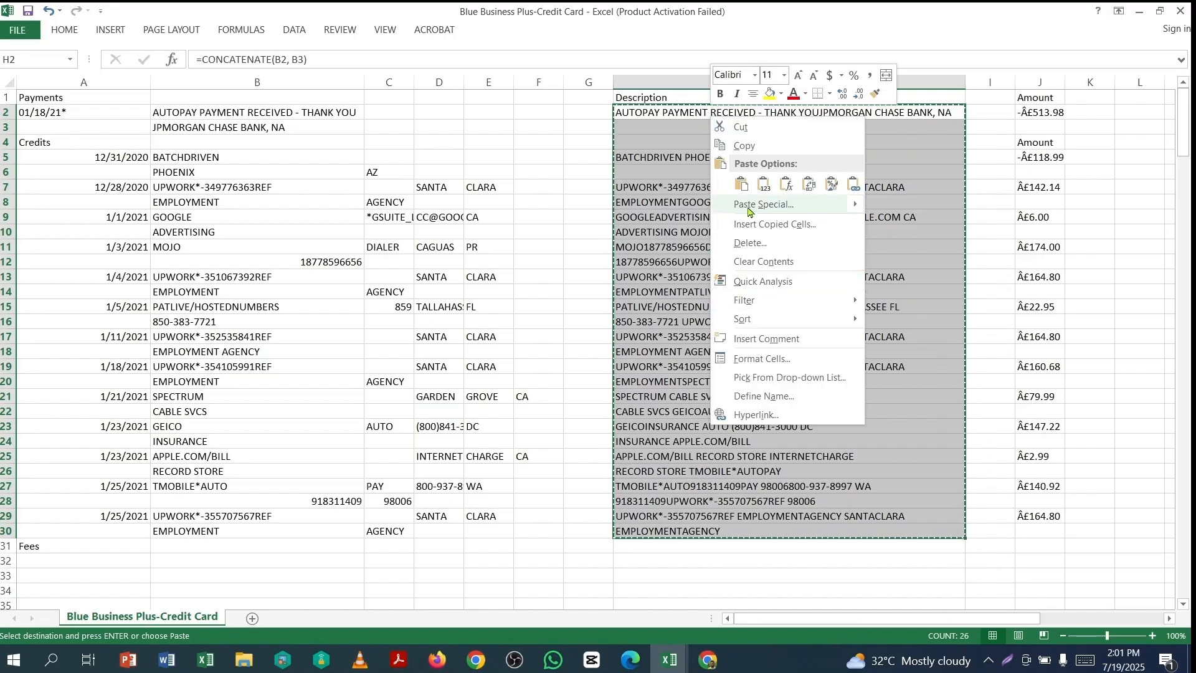
left_click(748, 209)
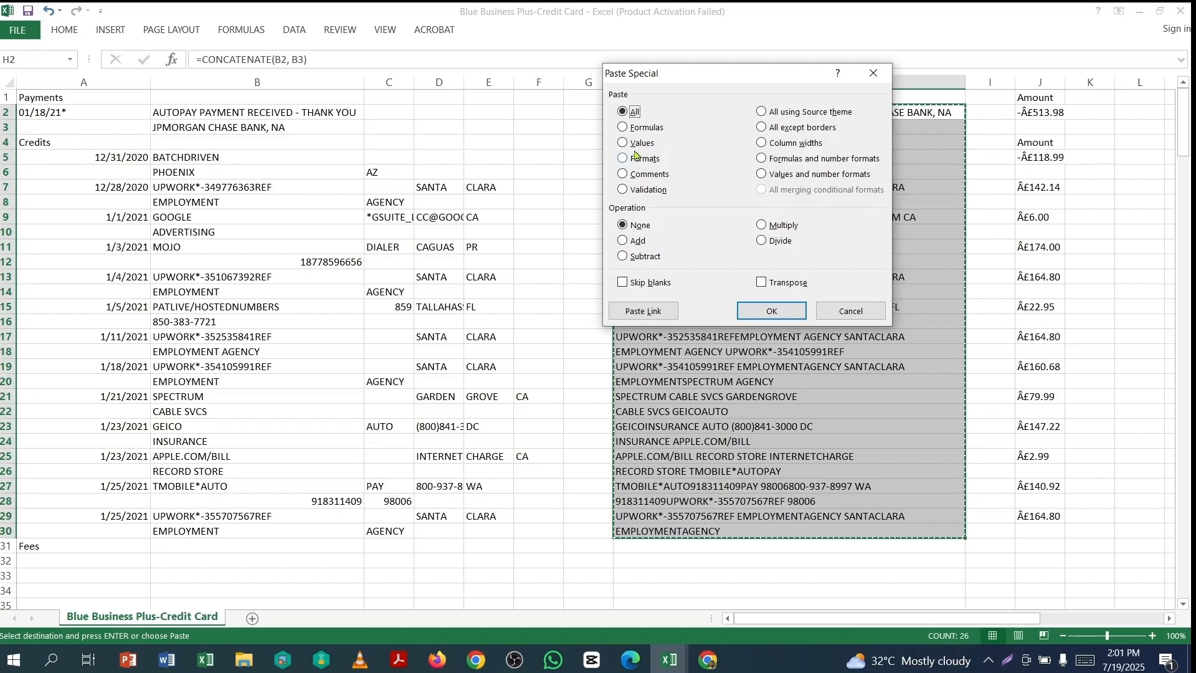
left_click(759, 314)
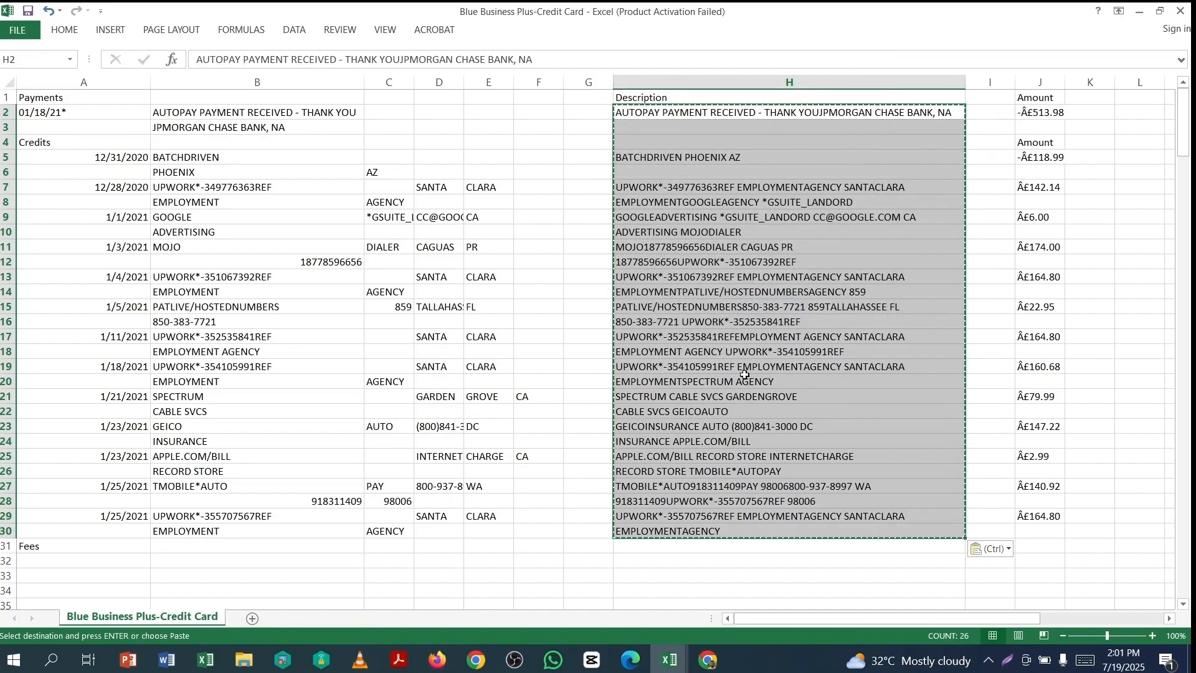
left_click(706, 210)
left_click(686, 109)
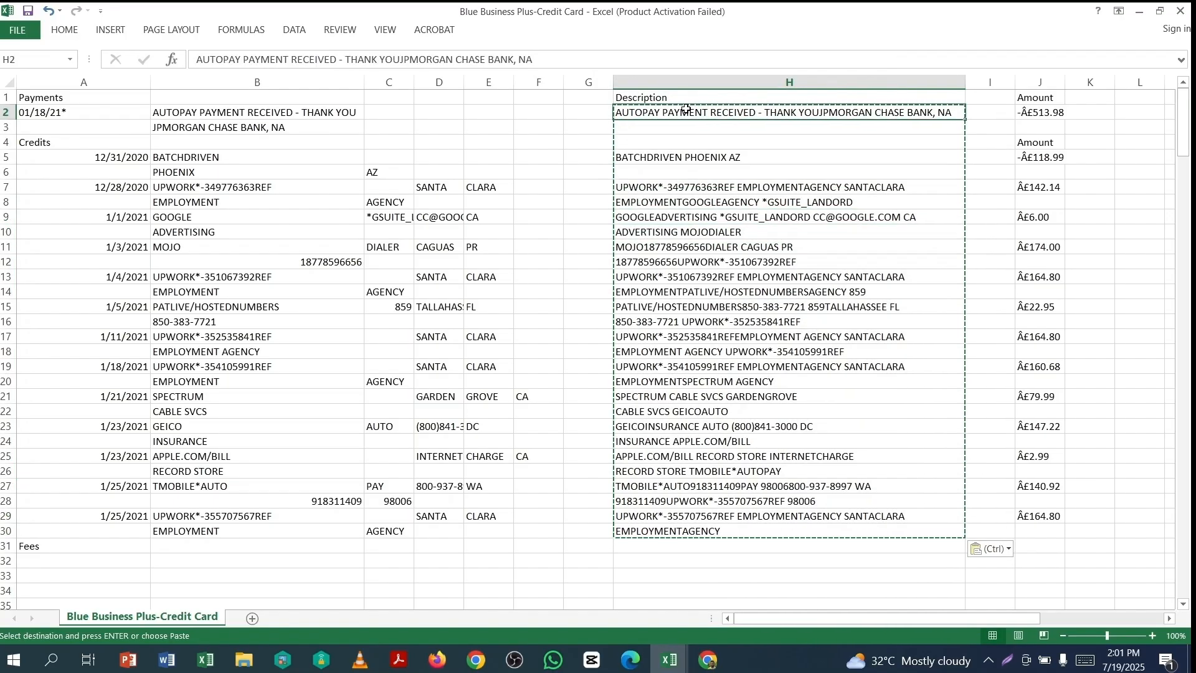
left_click(723, 247)
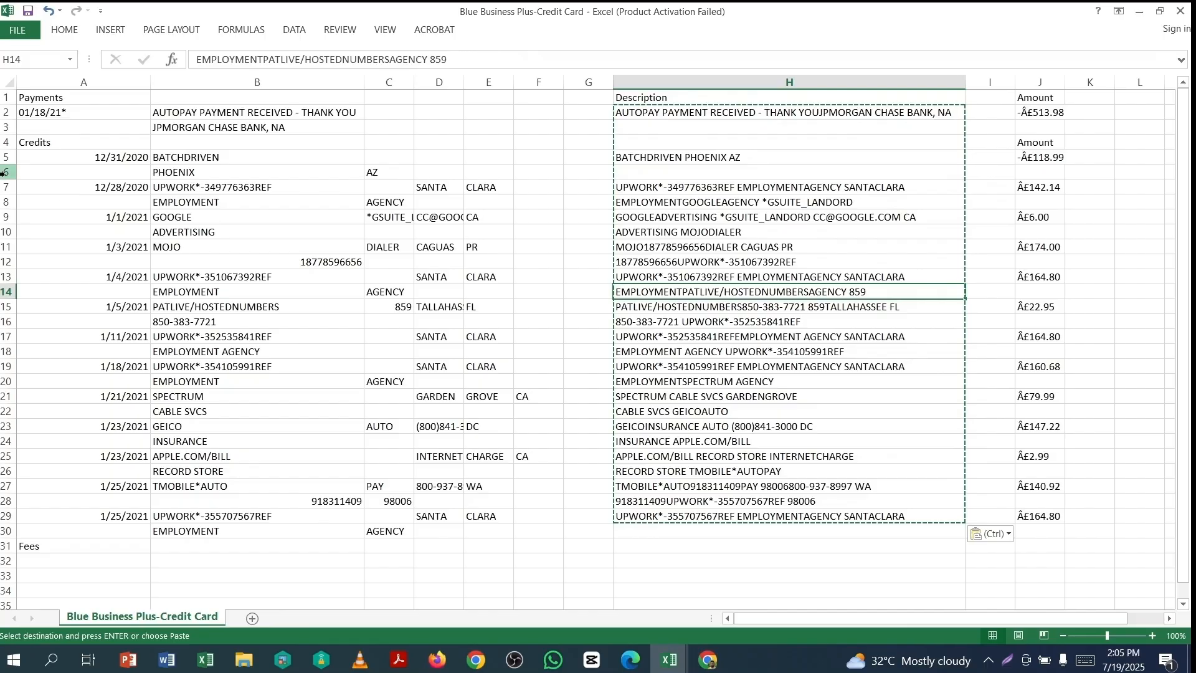
Delete the leftover continuation rows, every even row from 6 through 30, together with the Fees row 31
left_click(5, 172)
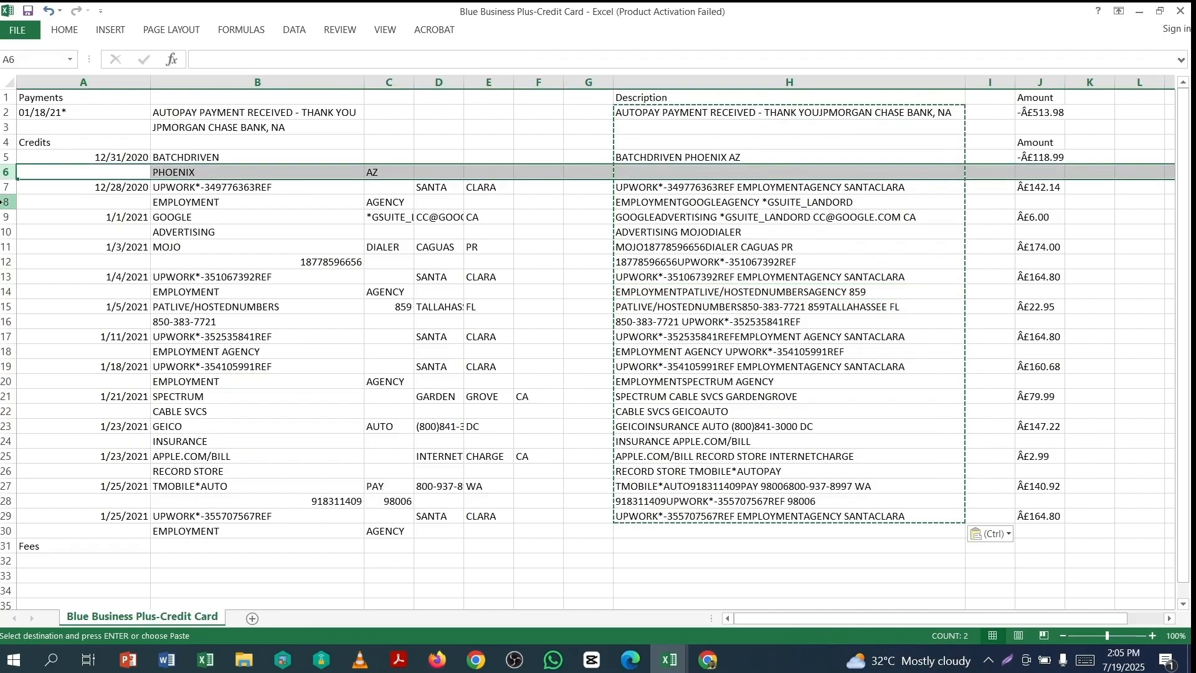
left_click(5, 202, "ctrl")
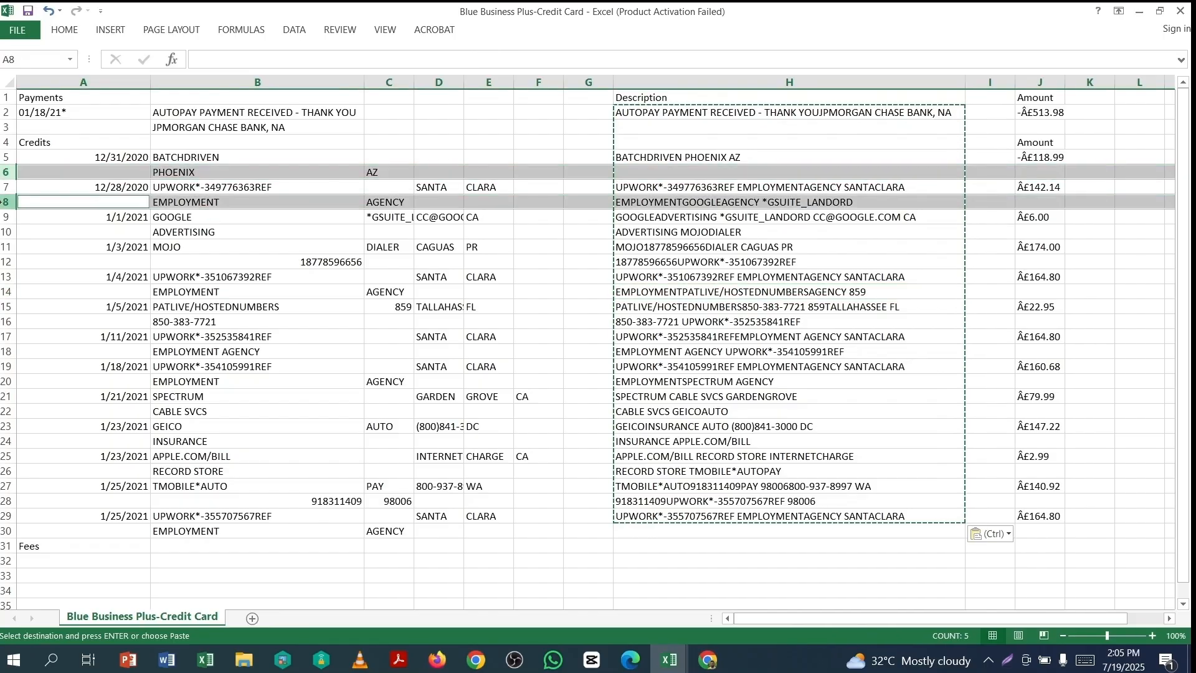
left_click(3, 231, "ctrl")
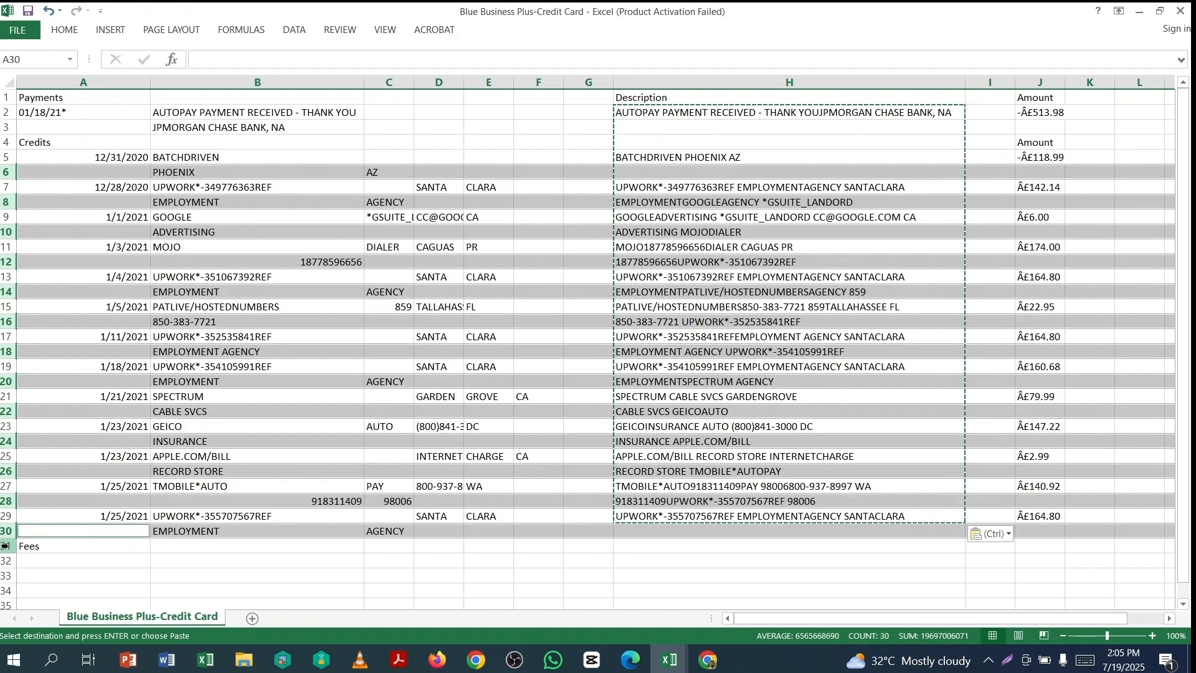
left_click(6, 546, "ctrl")
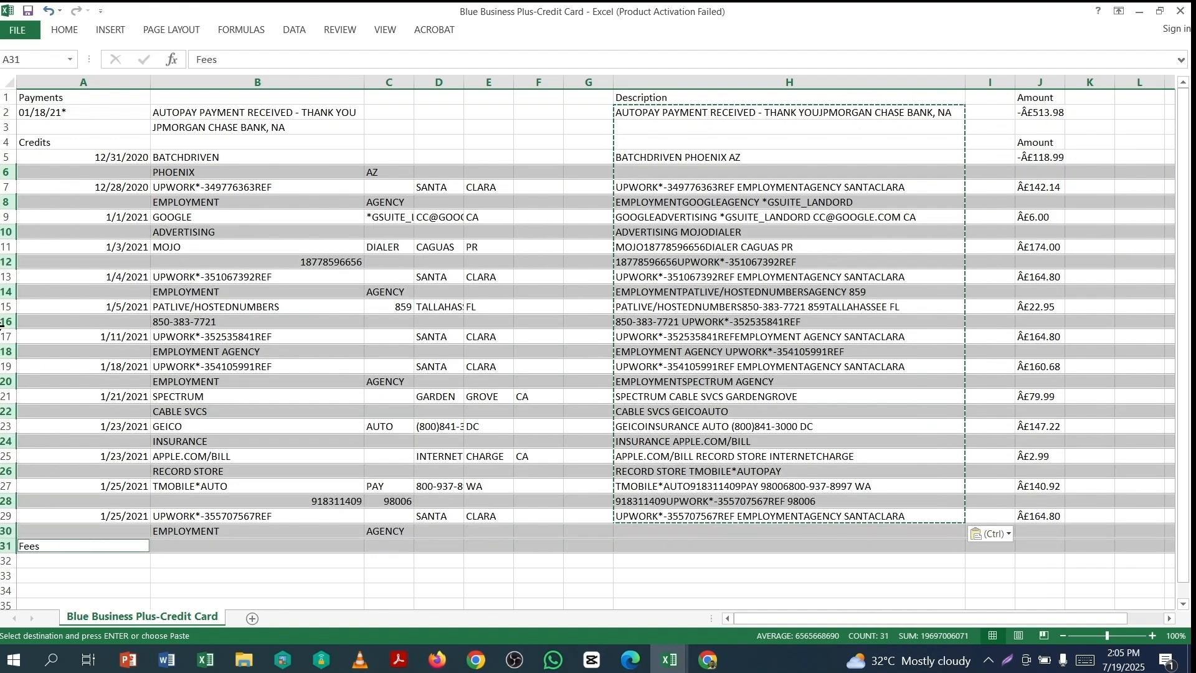
right_click(3, 321)
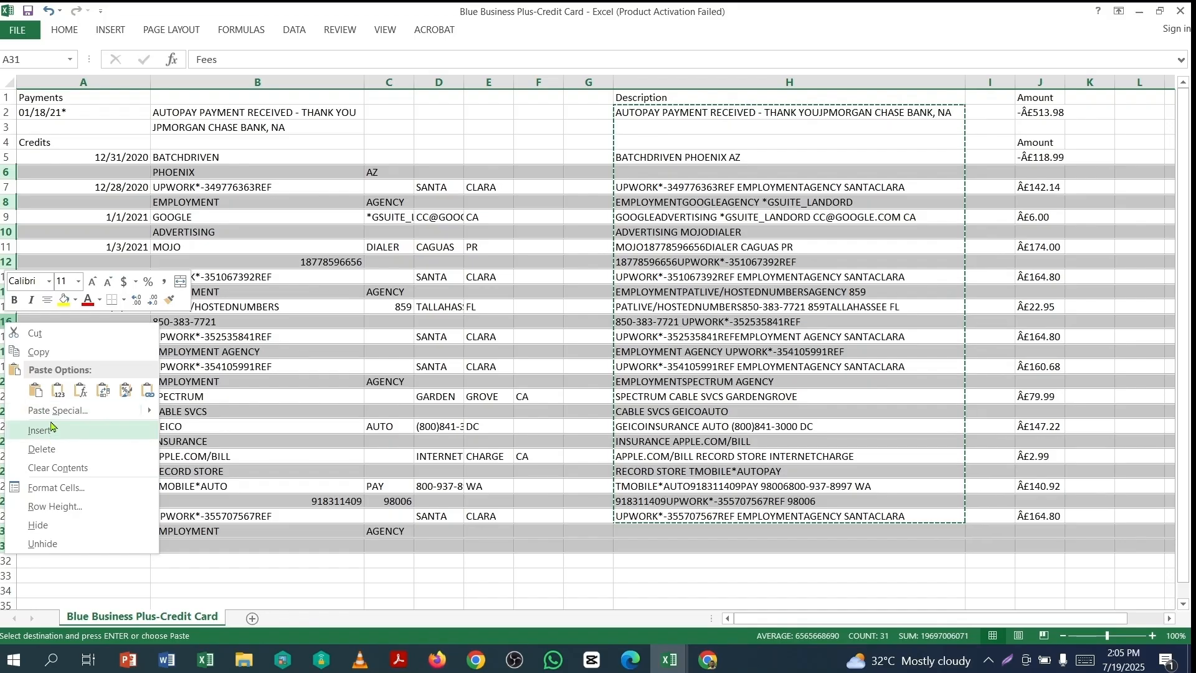
left_click(50, 454)
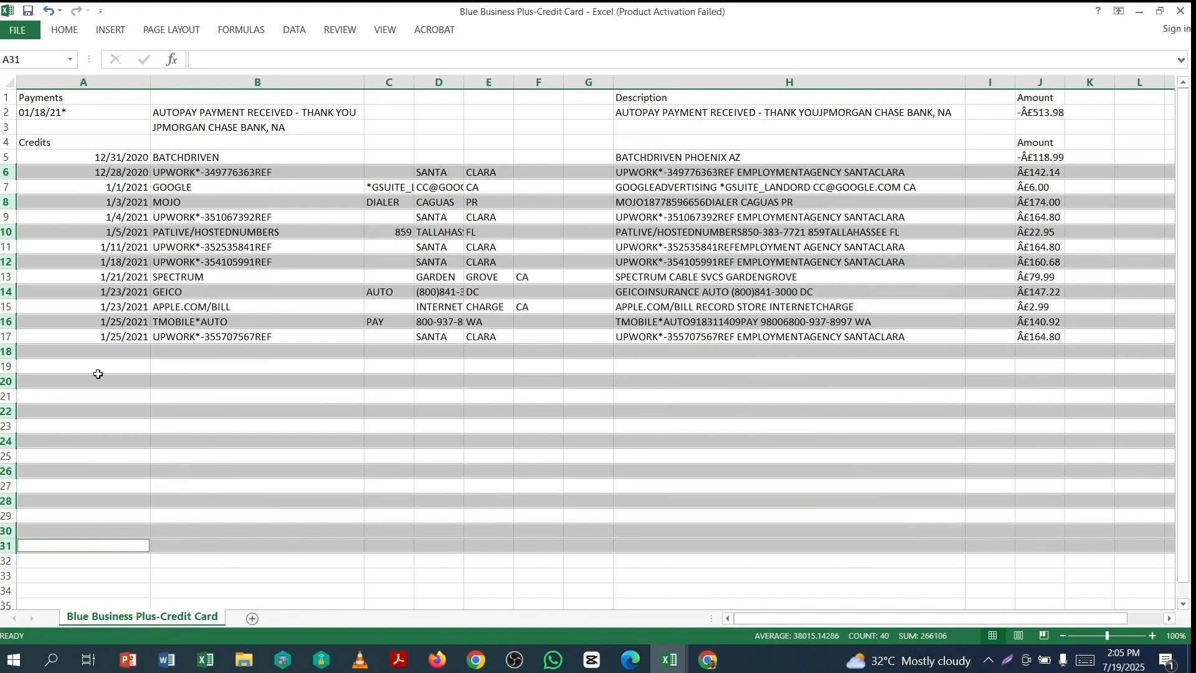
left_click(740, 278)
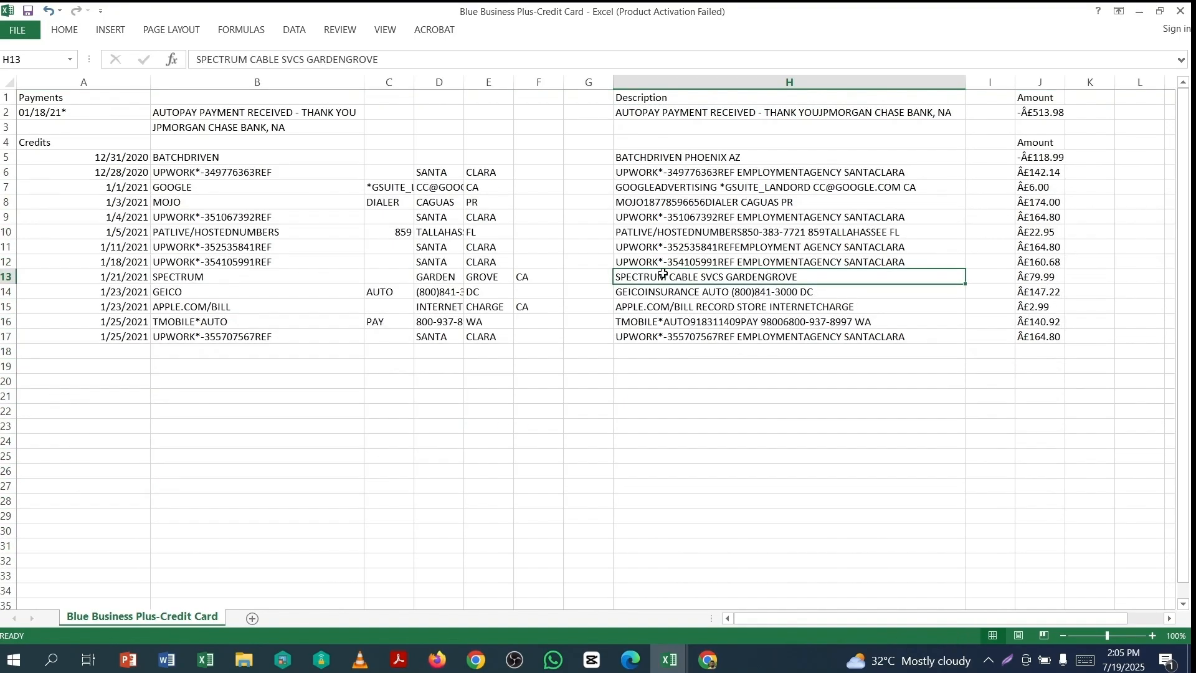
Delete rows 3 and 4, holding the JPMORGAN CHASE BANK continuation text and the Credits heading
left_click(7, 127)
left_click_drag(7, 127, 7, 142)
right_click(8, 129)
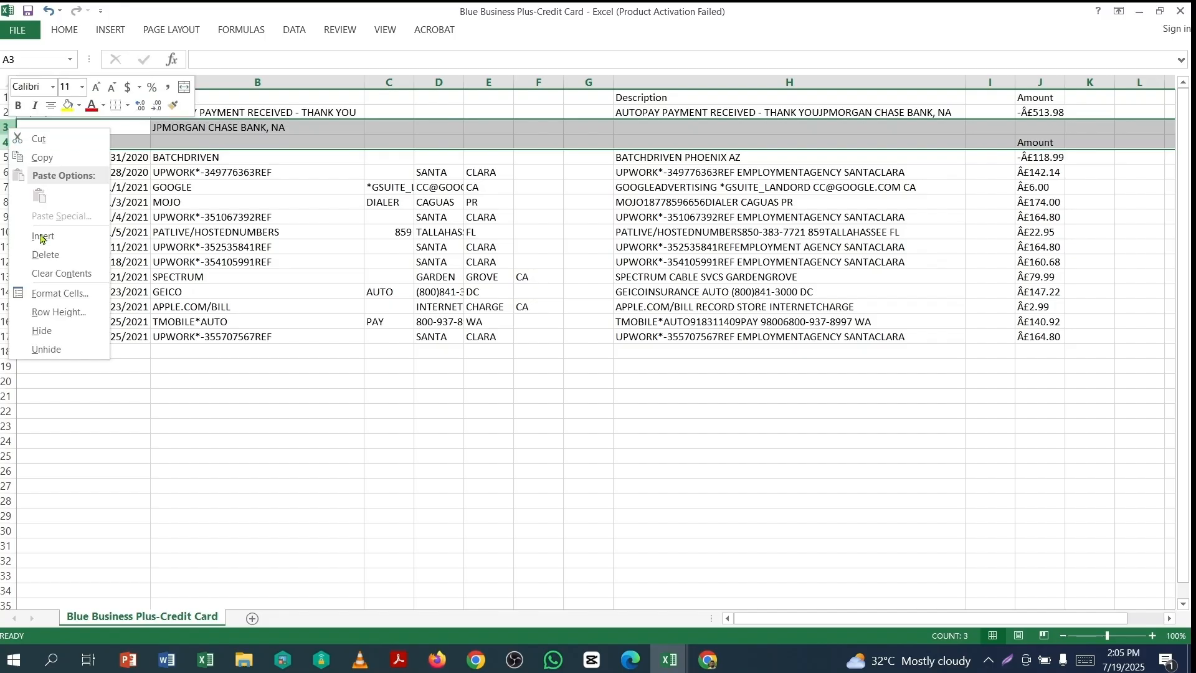
left_click(46, 254)
left_click(735, 291)
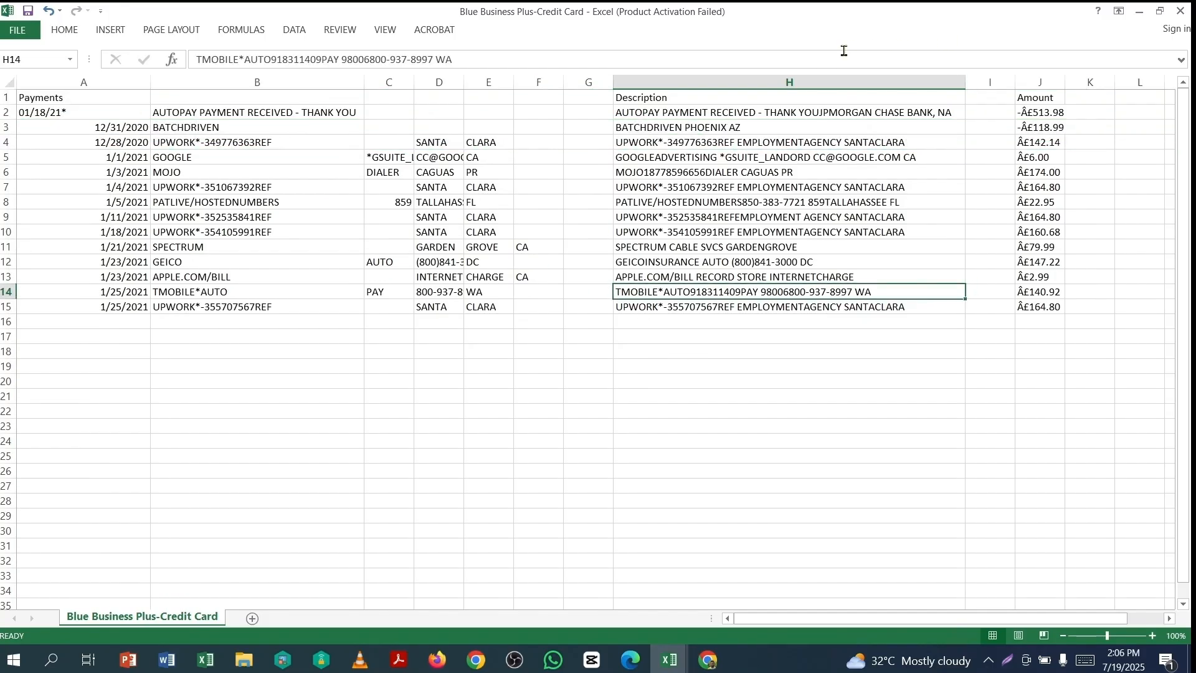
Delete the empty column I between the Description and Amount columns
left_click(991, 83)
right_click(992, 83)
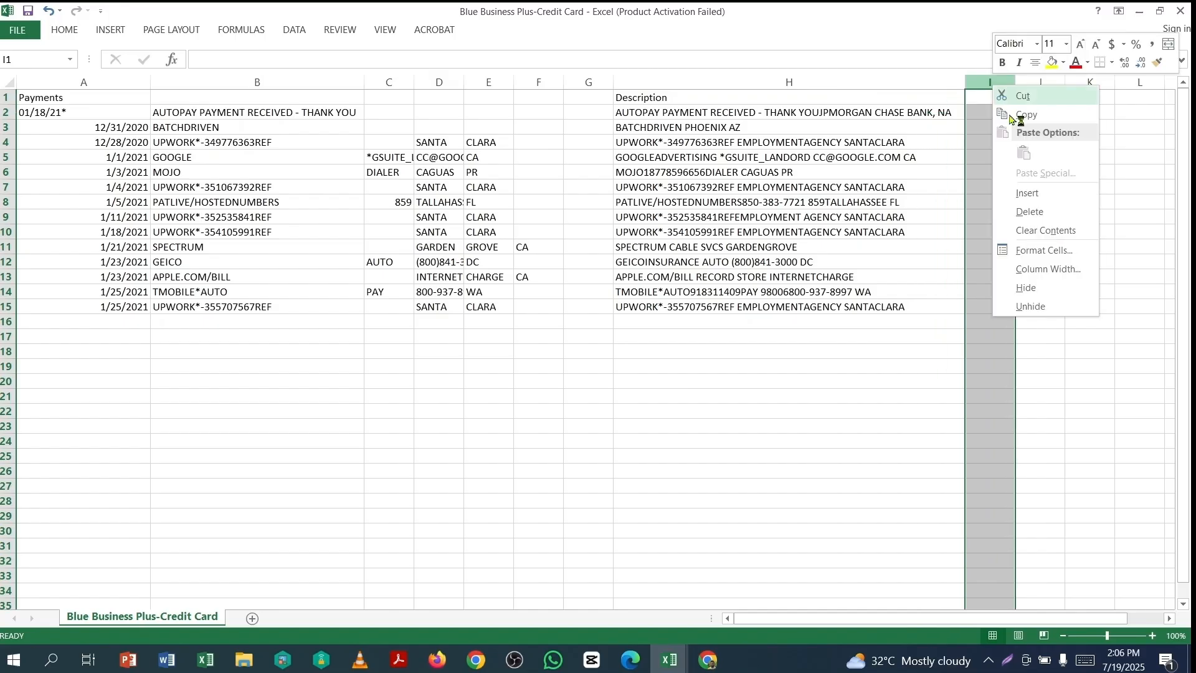
left_click(1023, 213)
left_click(884, 377)
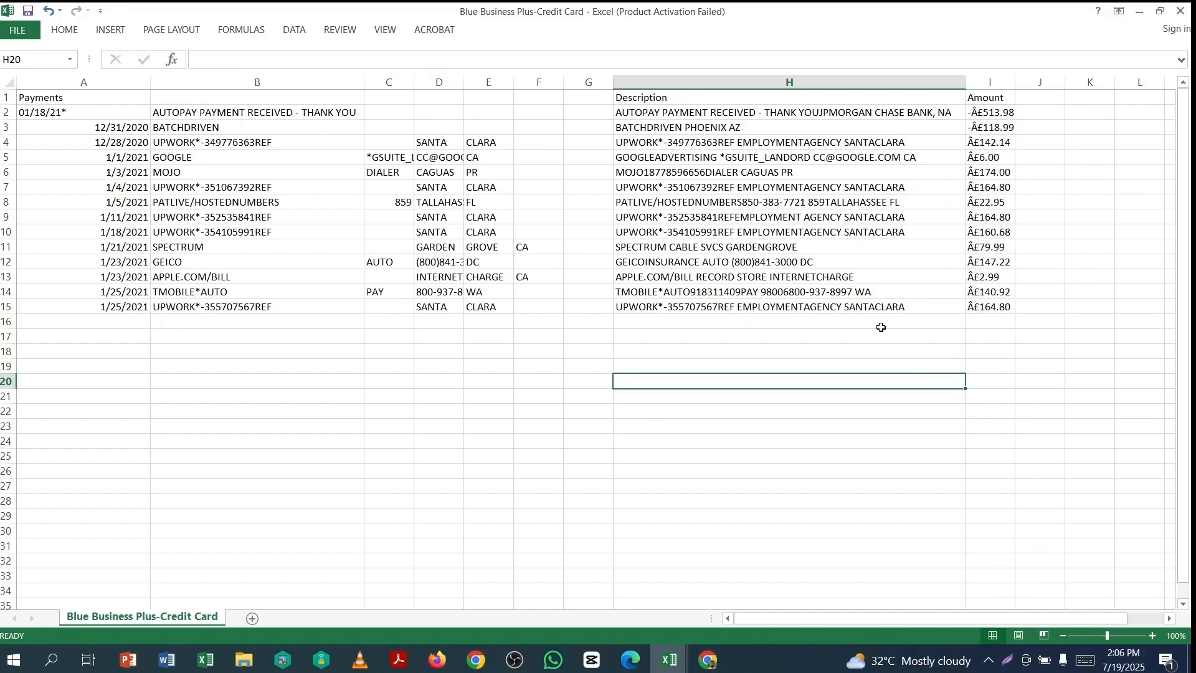
Delete columns B through G, which hold the original text pieces of the descriptions
left_click(192, 76)
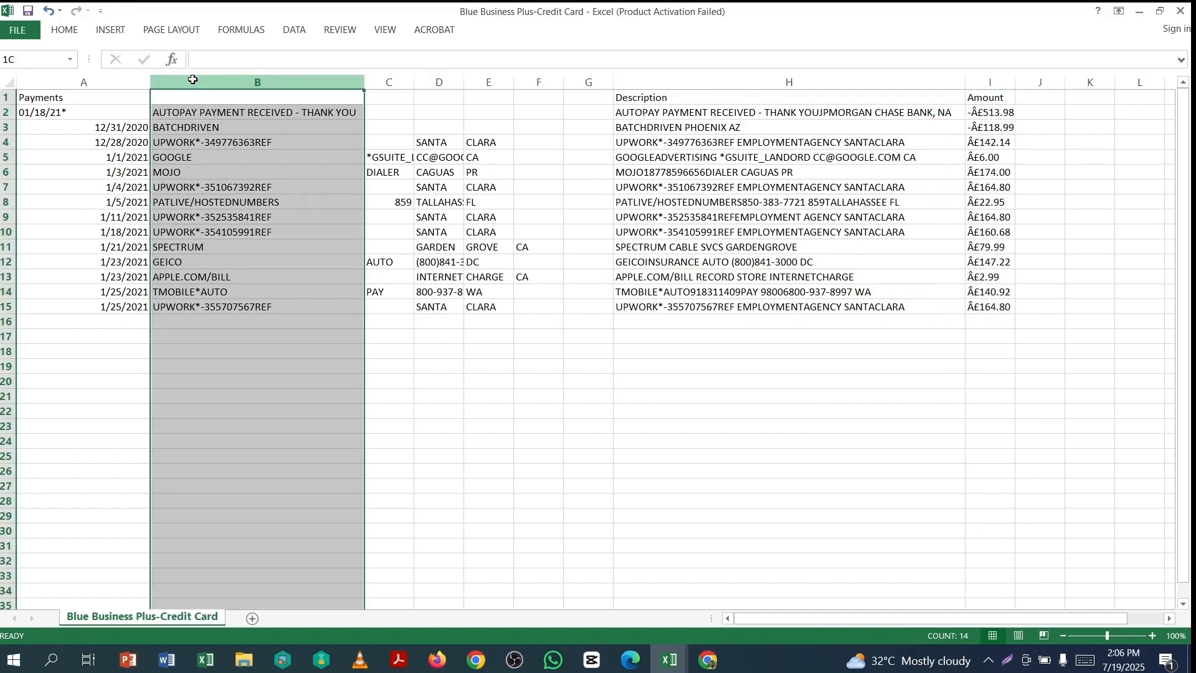
left_click_drag(192, 80, 591, 81)
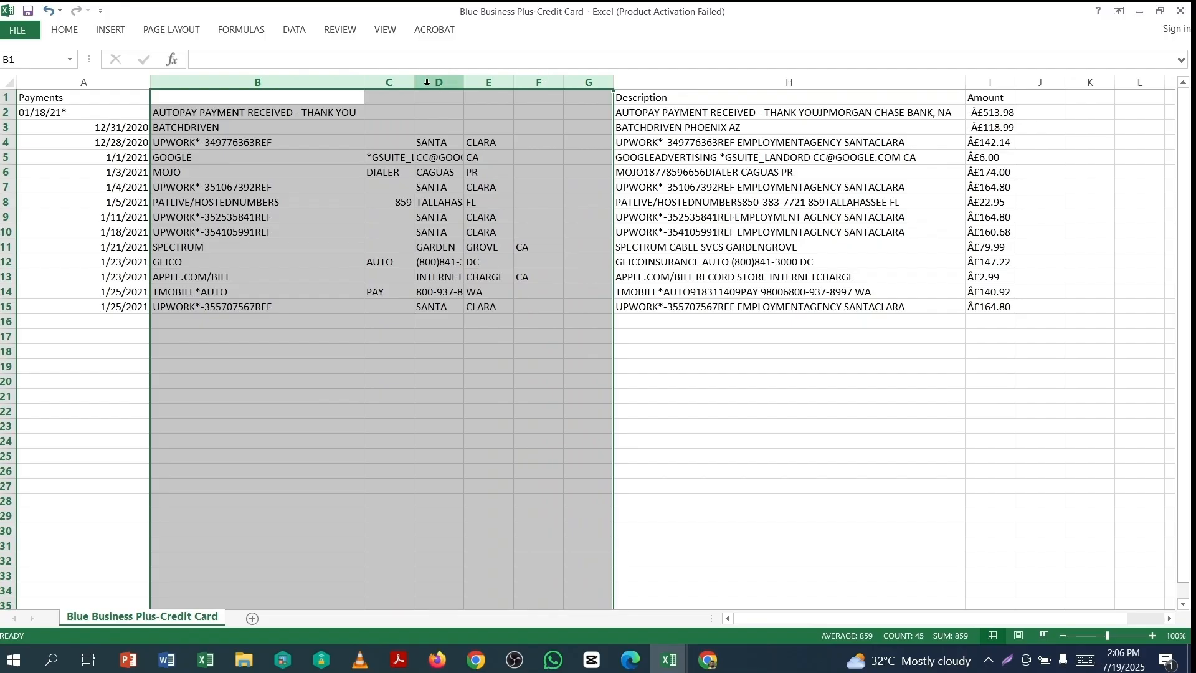
right_click(426, 82)
left_click(466, 211)
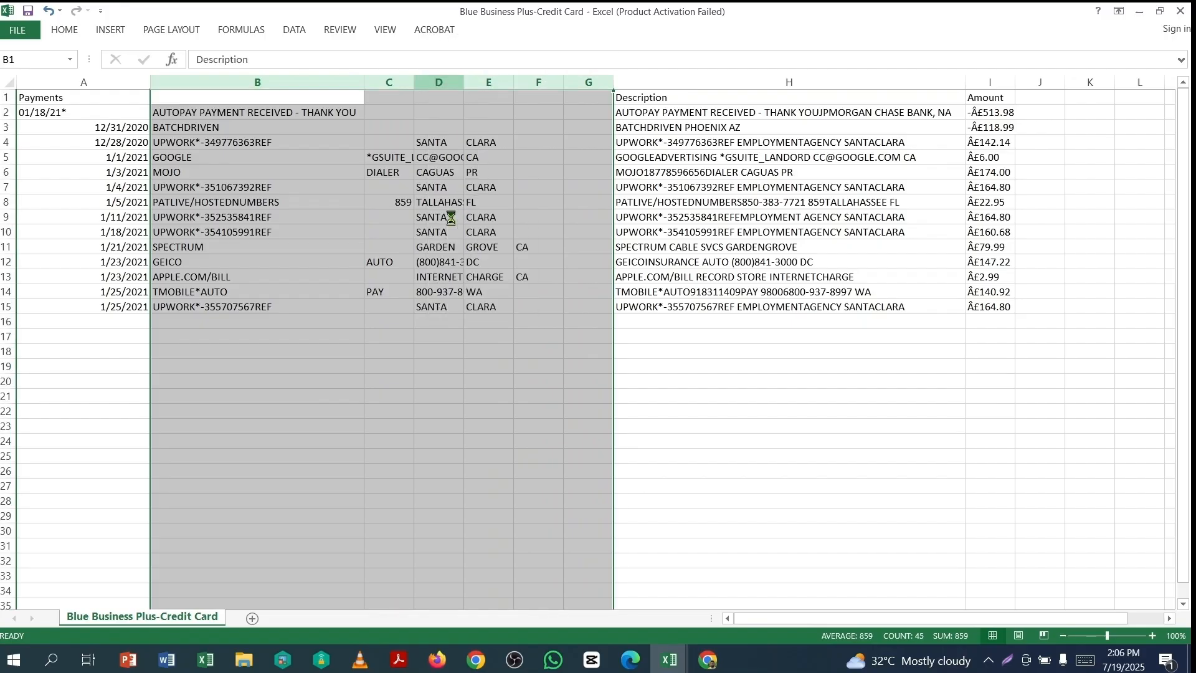
left_click(384, 431)
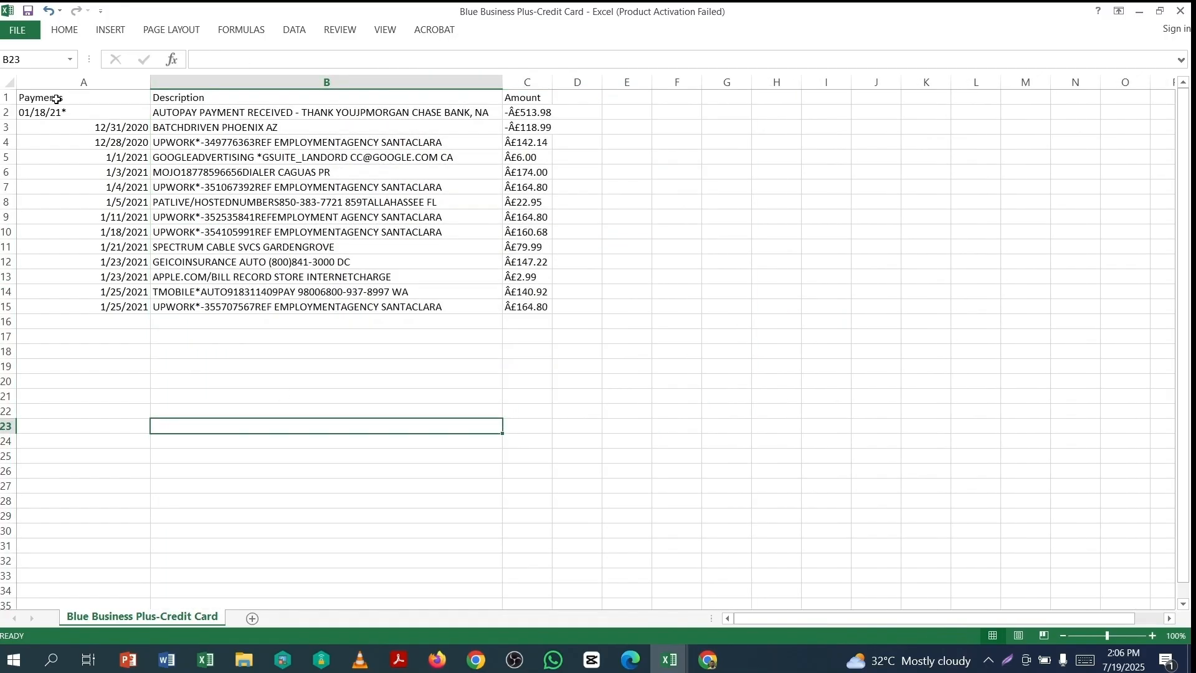
Center the contents of column A and correct the autopay date in A2 to 1/18/2021
left_click(84, 83)
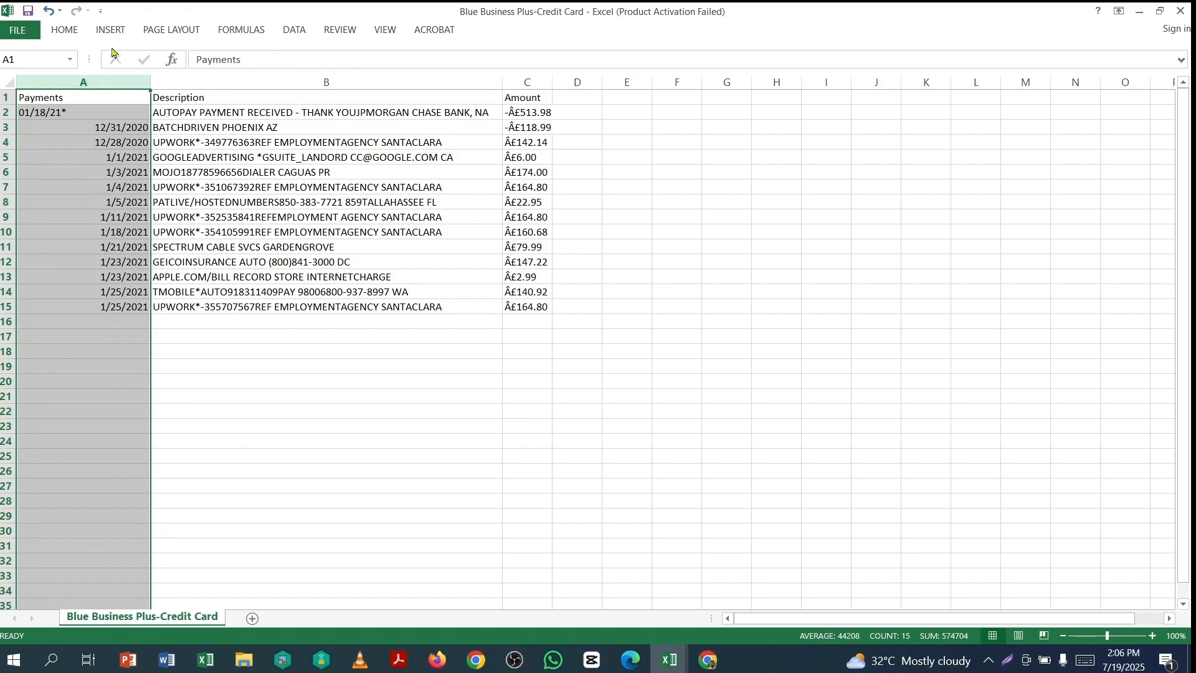
left_click(66, 30)
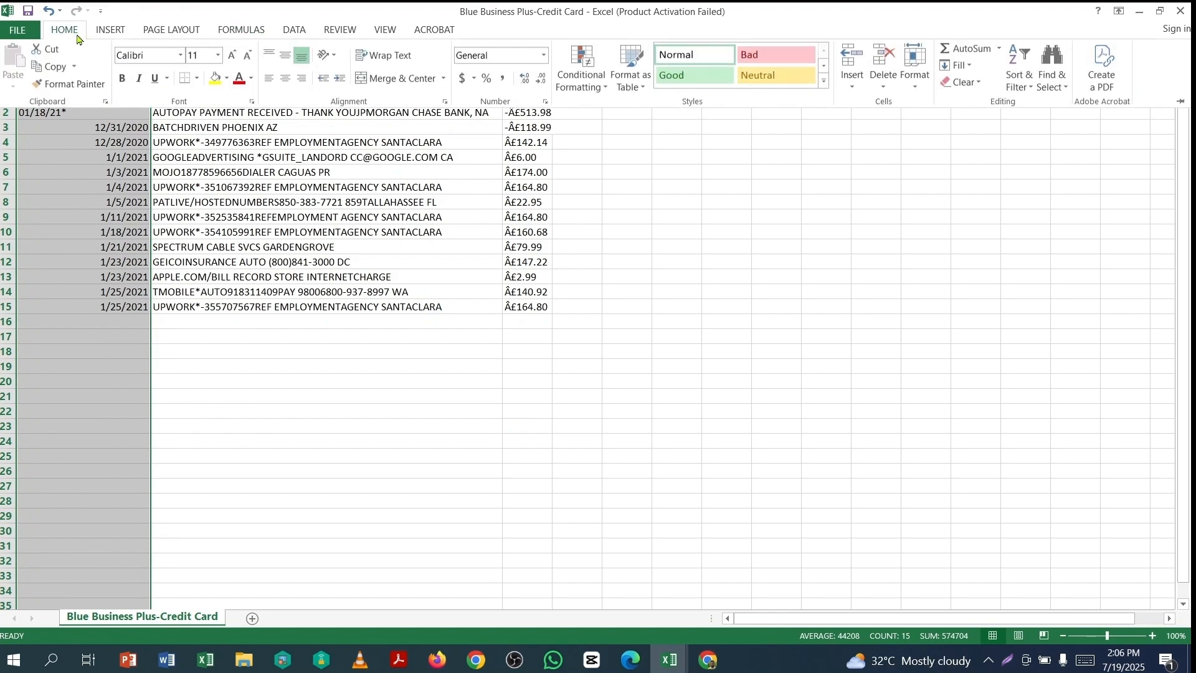
left_click(284, 81)
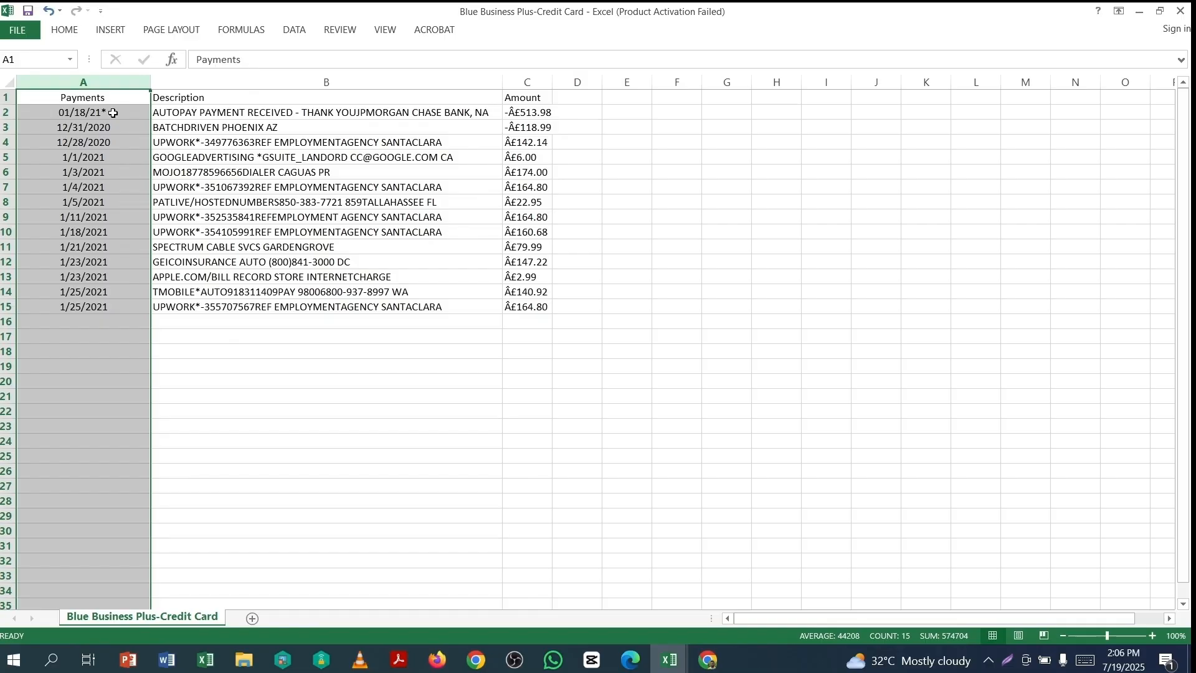
left_click(627, 142)
Remove the minus sign and stray currency characters from C2 and C3, leaving 513.98 and 118.99
double_click(535, 114)
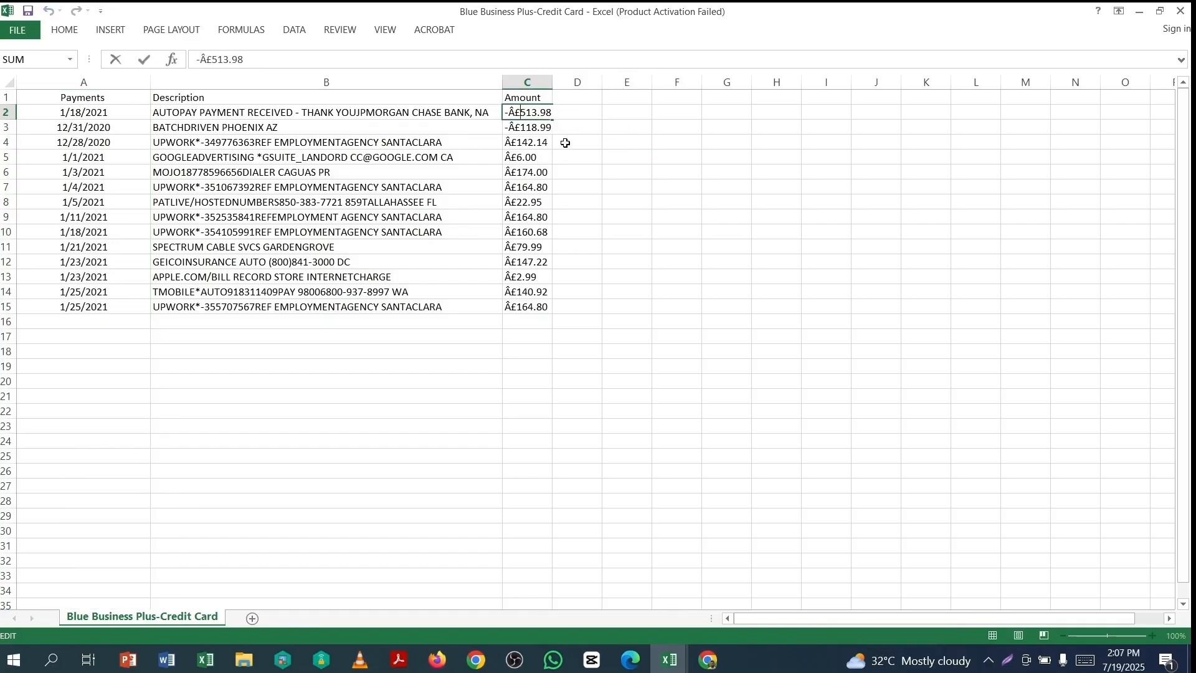
key("BackSpace")
key("BackSpace")
key("BackSpace")
left_click(521, 128)
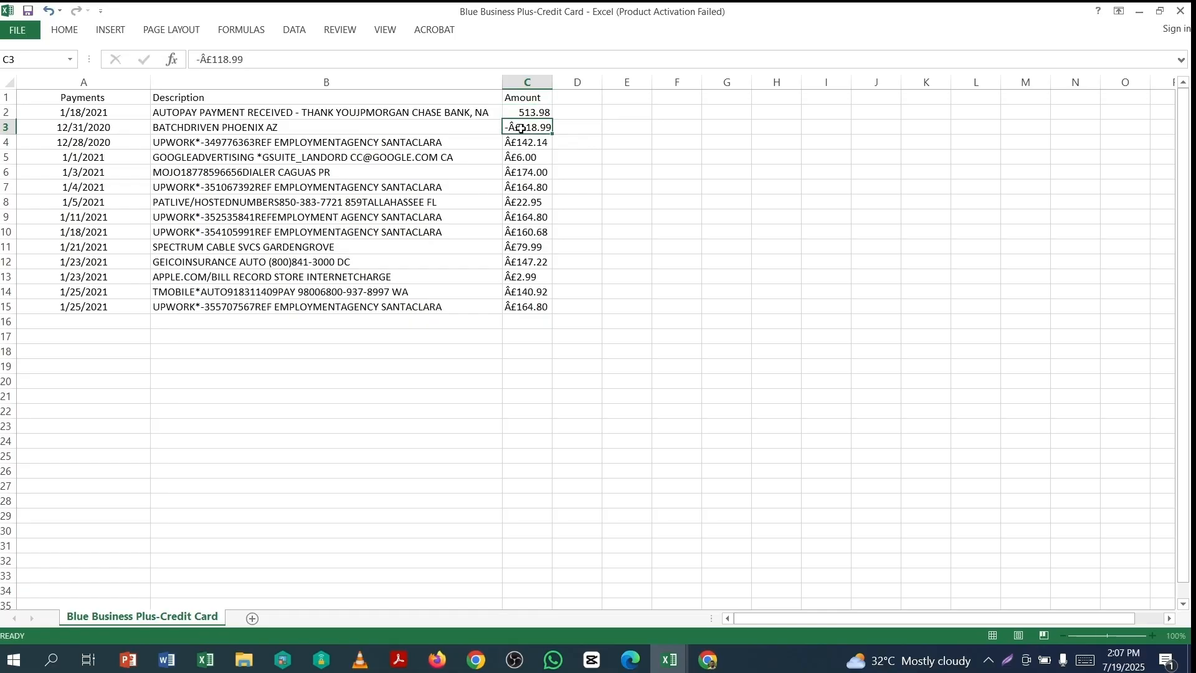
double_click(521, 128)
key("BackSpace")
key("BackSpace")
key("BackSpace")
left_click(636, 147)
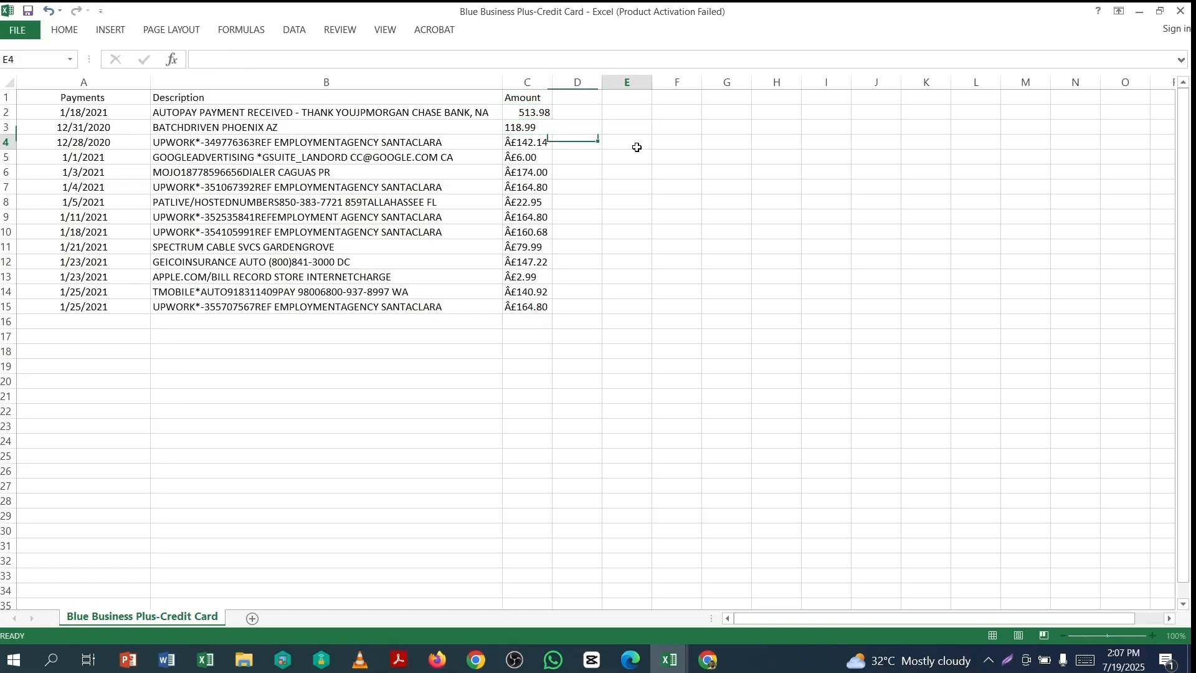
Copy the charge amounts in C4:C15 into column D, starting at D4
left_click(519, 143)
left_click_drag(518, 143, 527, 306)
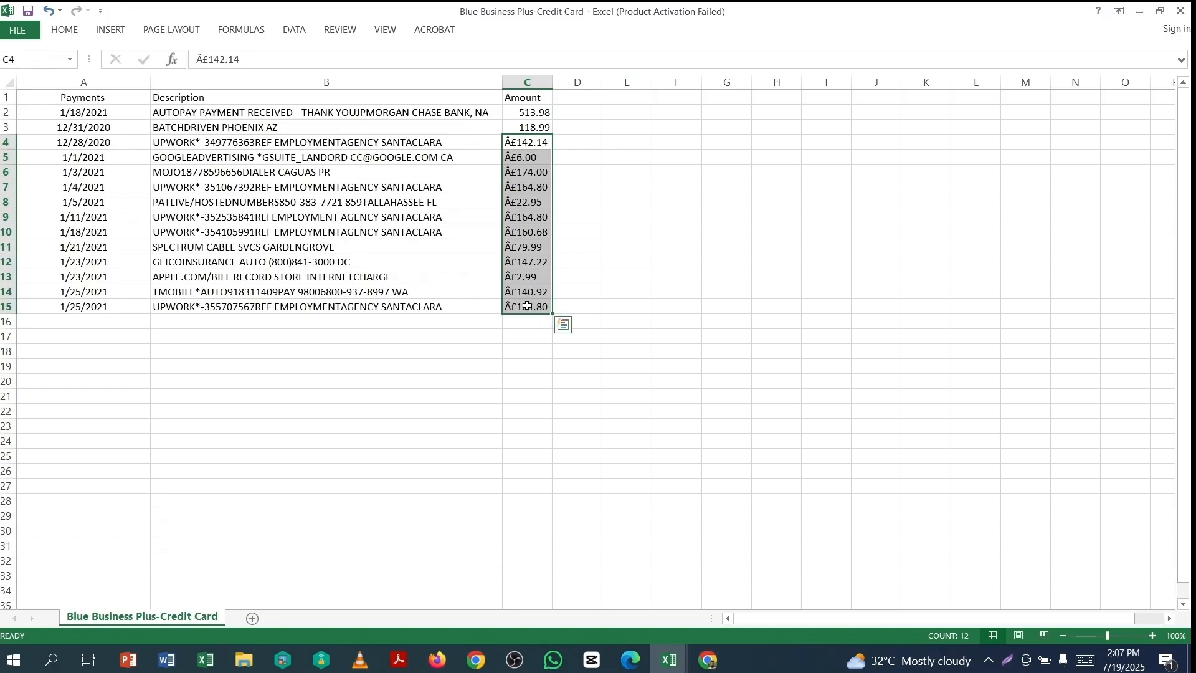
key("ctrl+c")
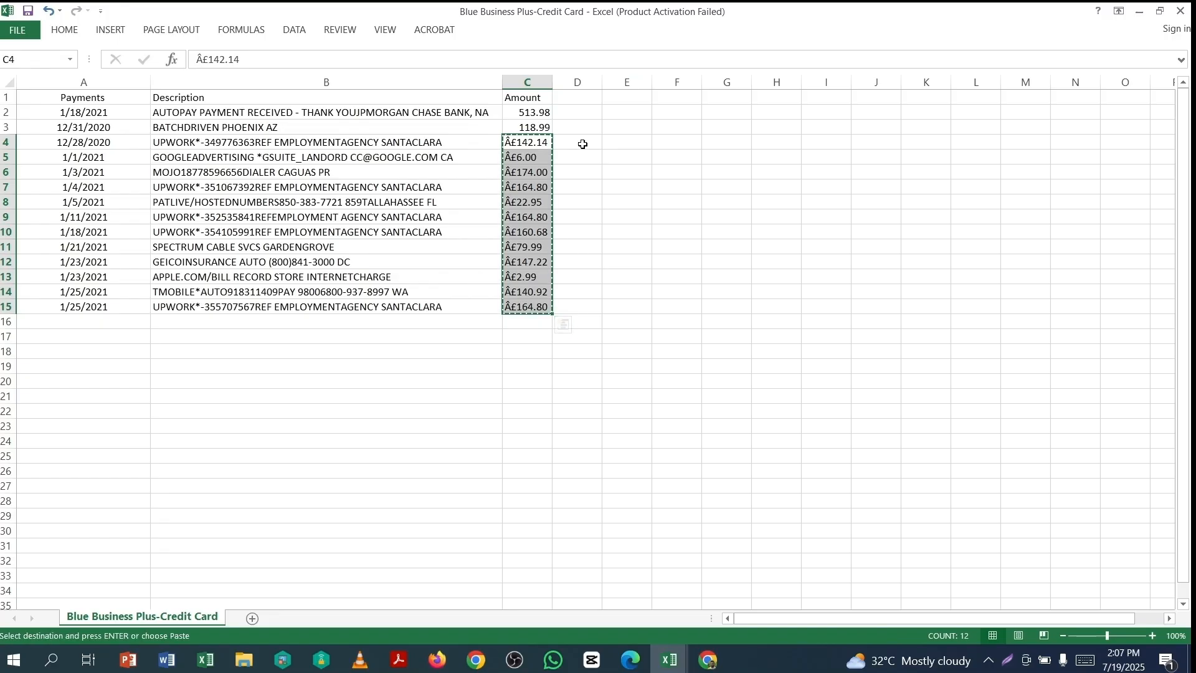
left_click(581, 144)
key("Return")
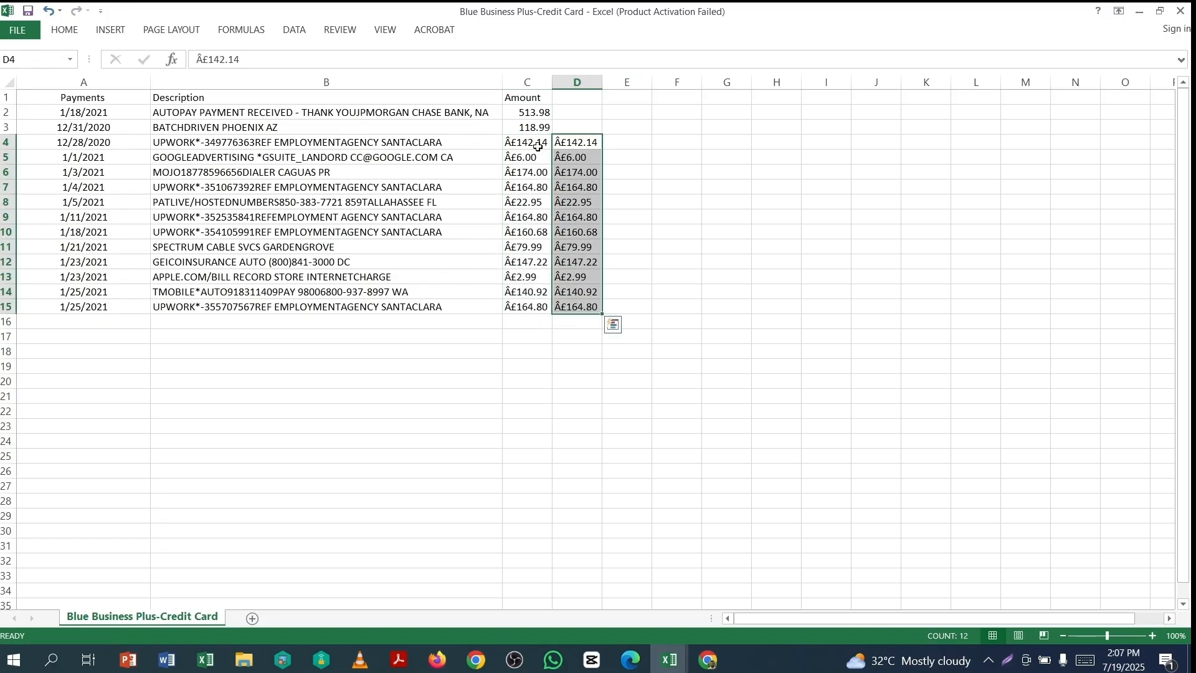
left_click(534, 145)
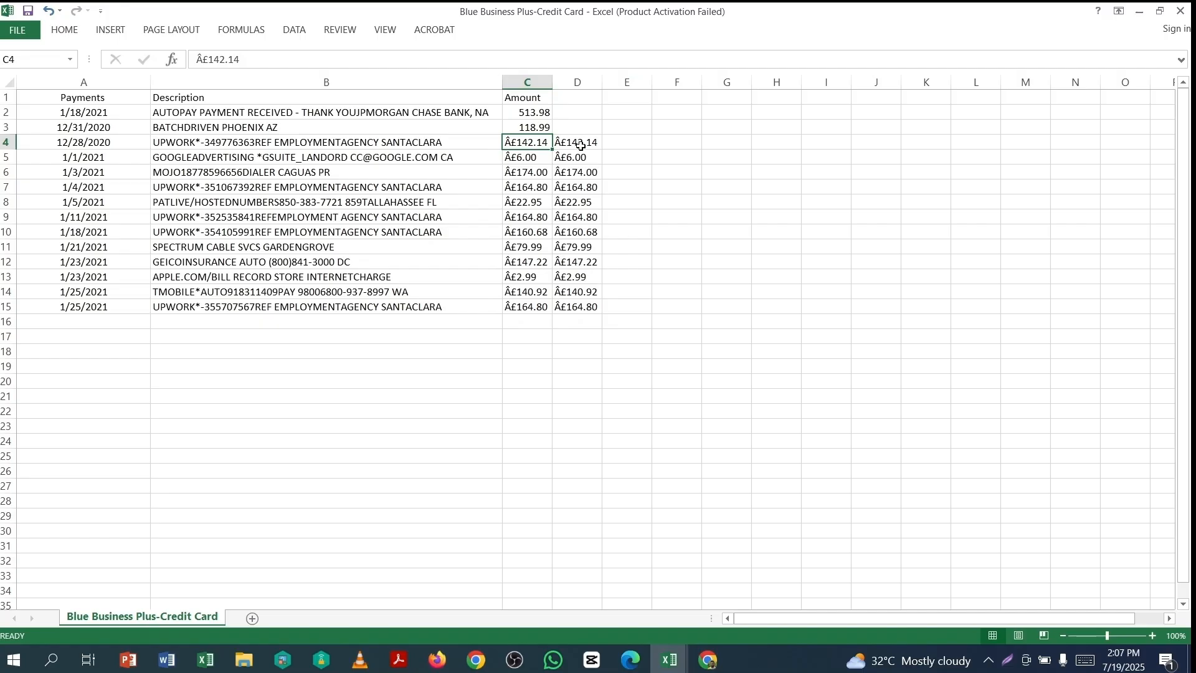
Strip the stray currency characters from every amount in D4:D15 and clear the original amounts in C4:C15
double_click(567, 144)
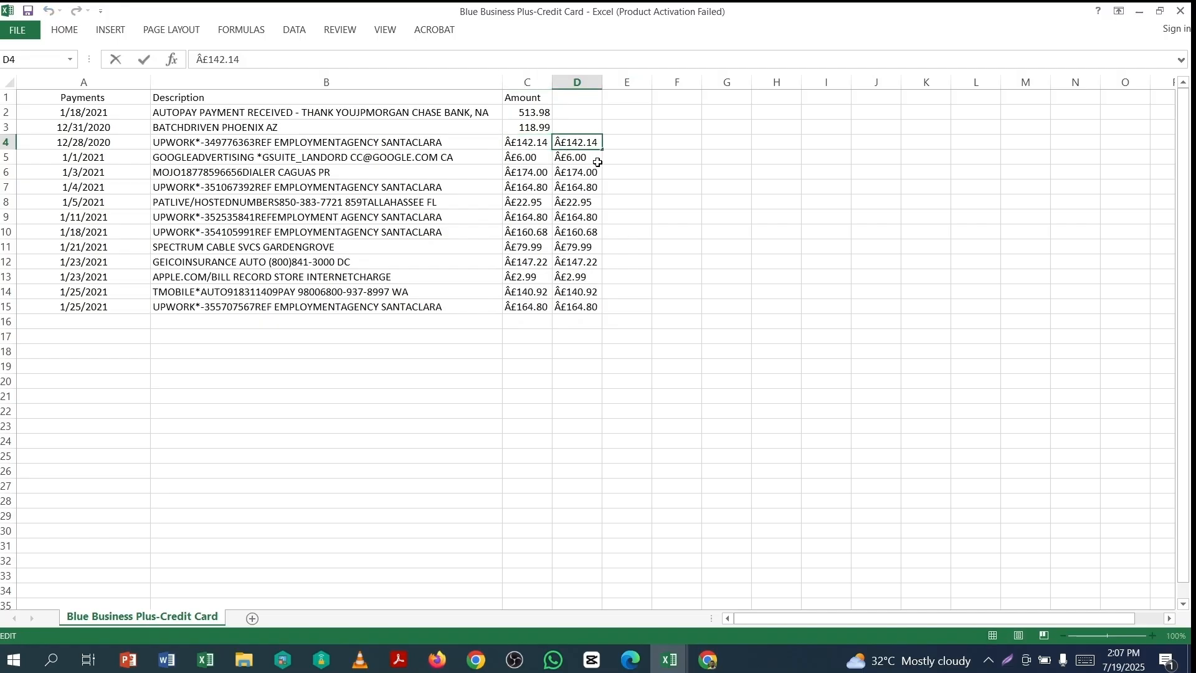
key("BackSpace")
key("BackSpace")
key("Return")
key("ctrl+Down")
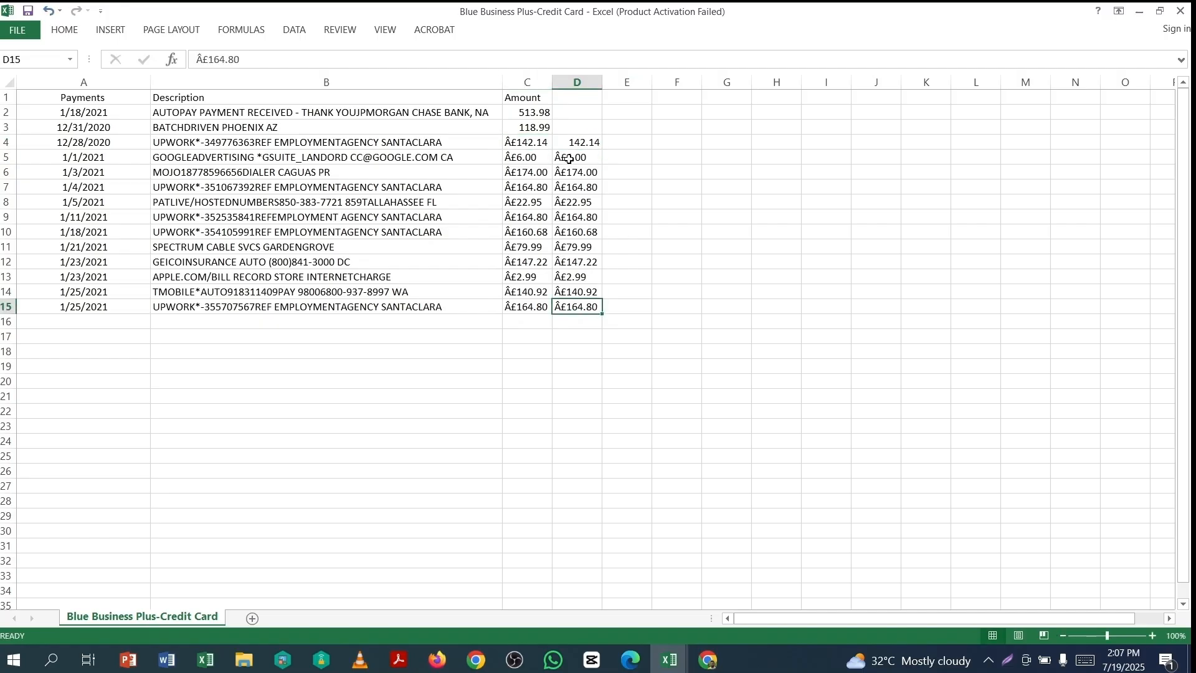
double_click(568, 160)
key("BackSpace")
key("BackSpace")
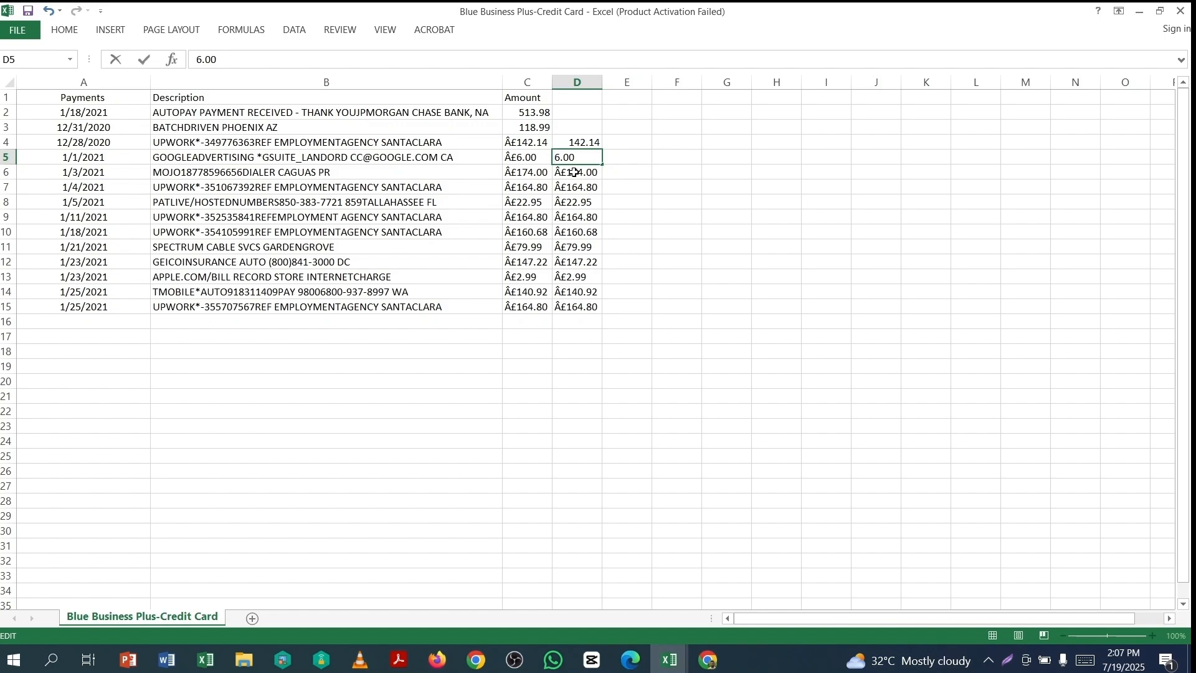
double_click(565, 173)
key("BackSpace")
key("BackSpace")
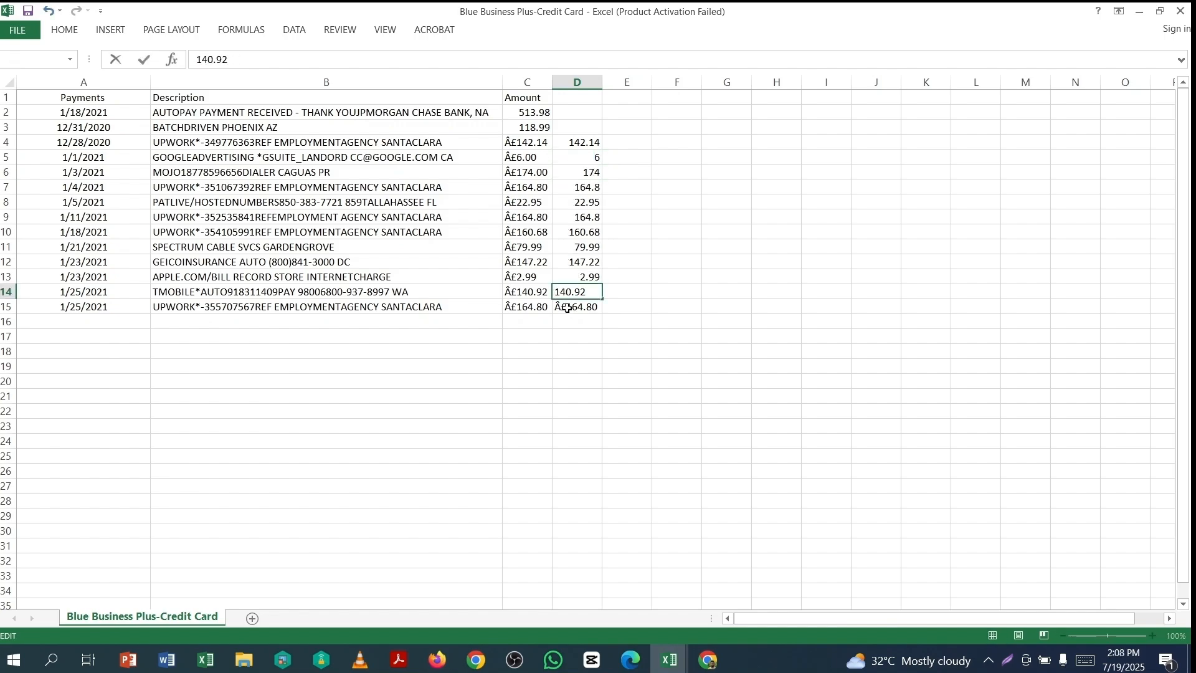
double_click(566, 308)
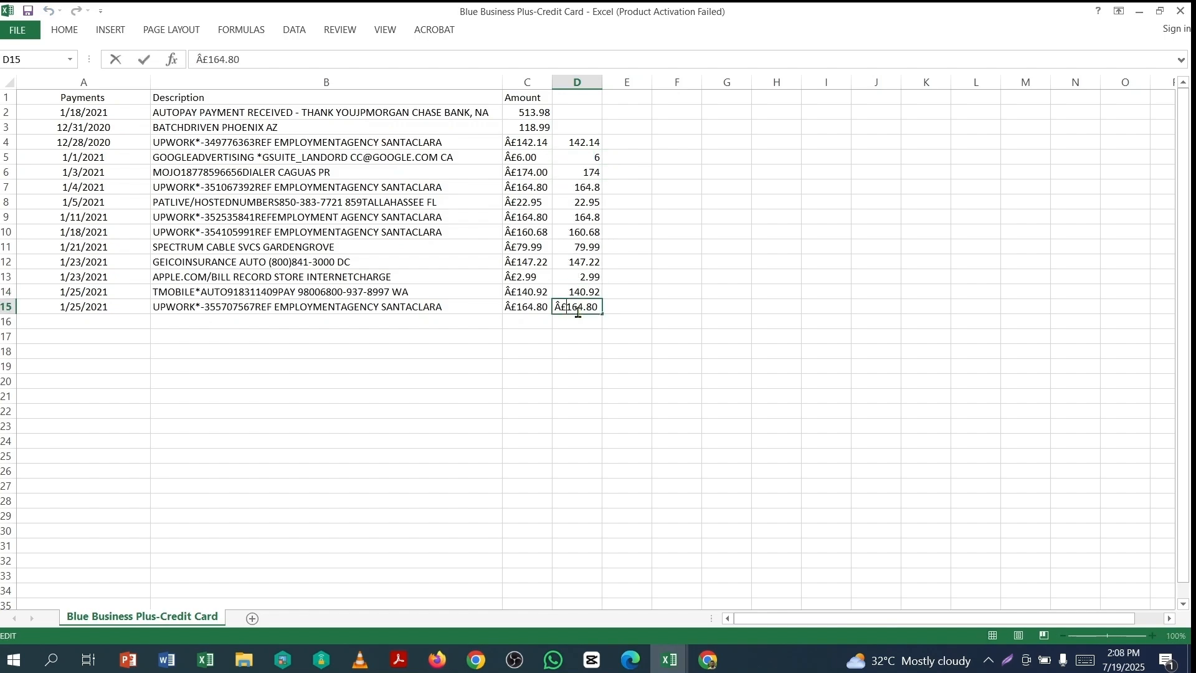
key("BackSpace")
key("BackSpace")
left_click(704, 292)
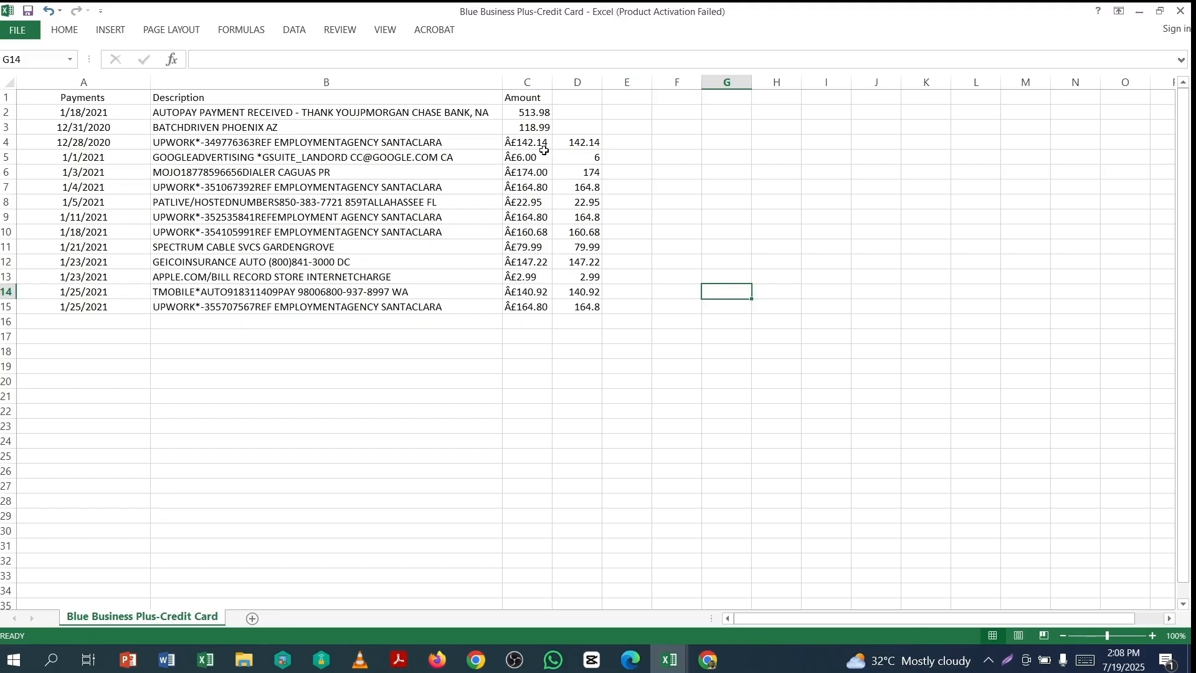
left_click_drag(535, 143, 536, 307)
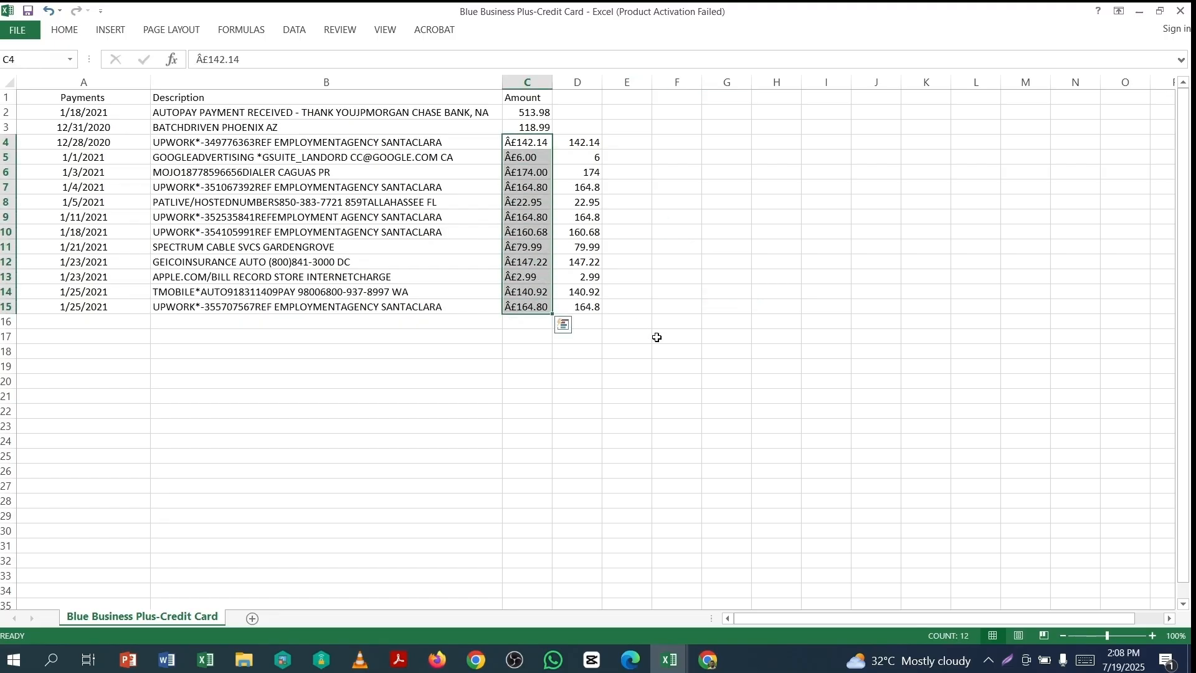
key("Delete")
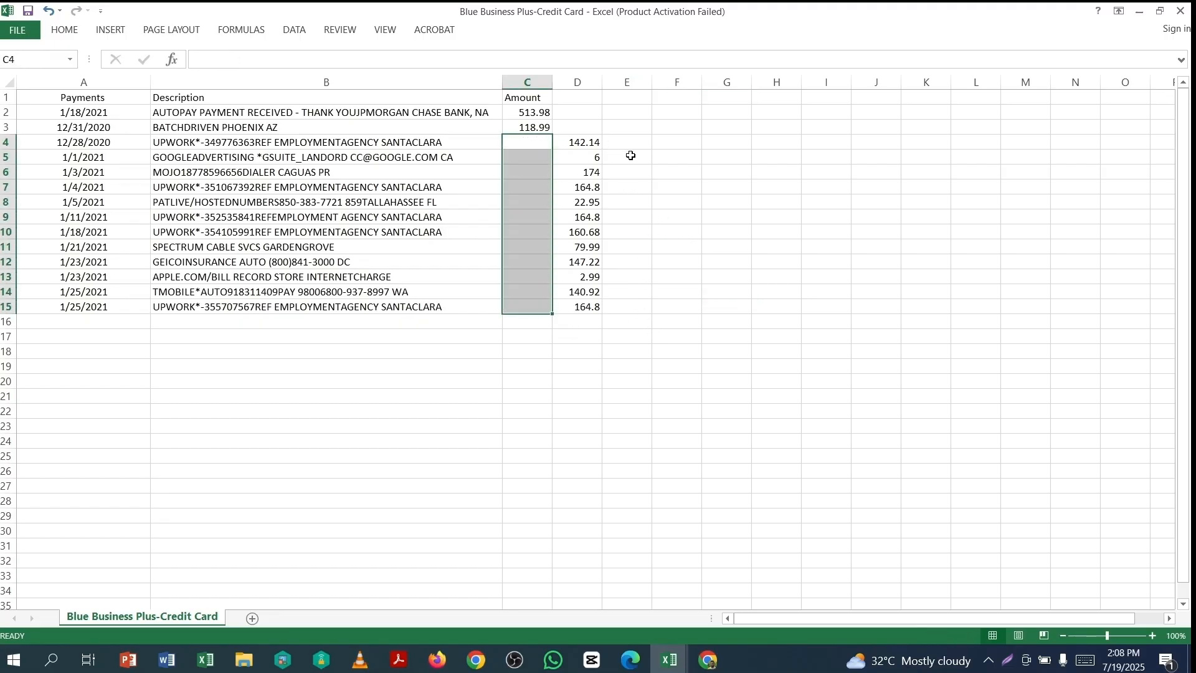
Enter -1 in E4 and the formula +D4*E4 in F4 to get the negative charge amount
left_click(632, 148)
type("-1")
key("Return")
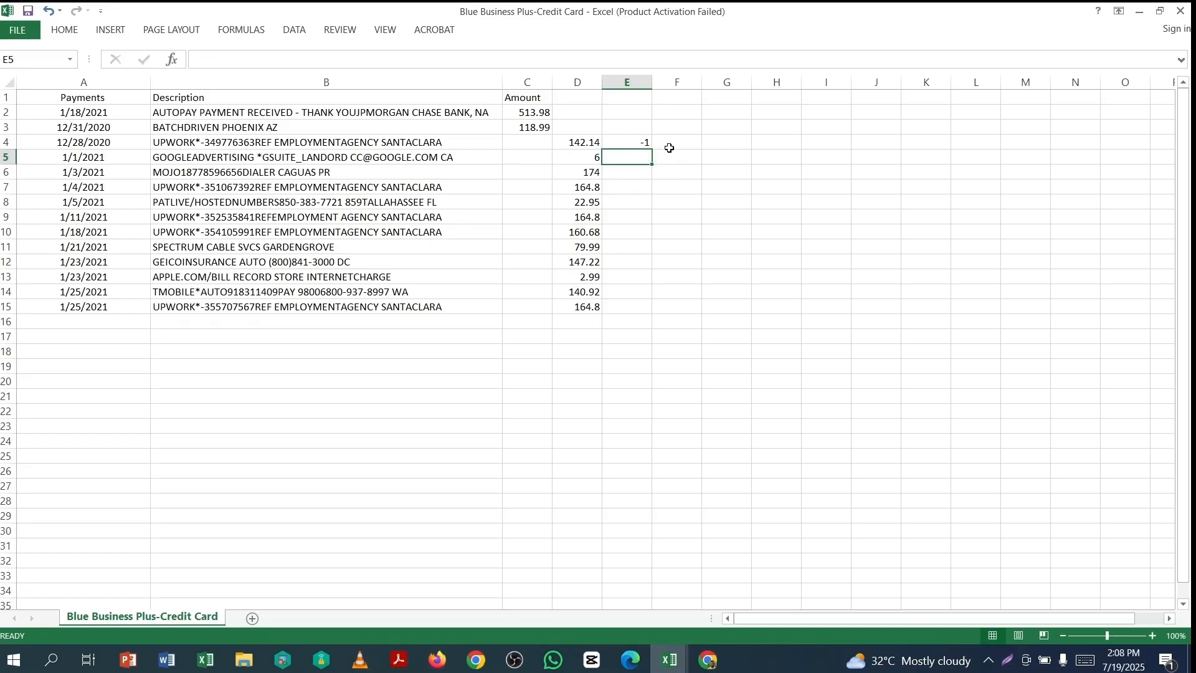
left_click(672, 143)
type("+")
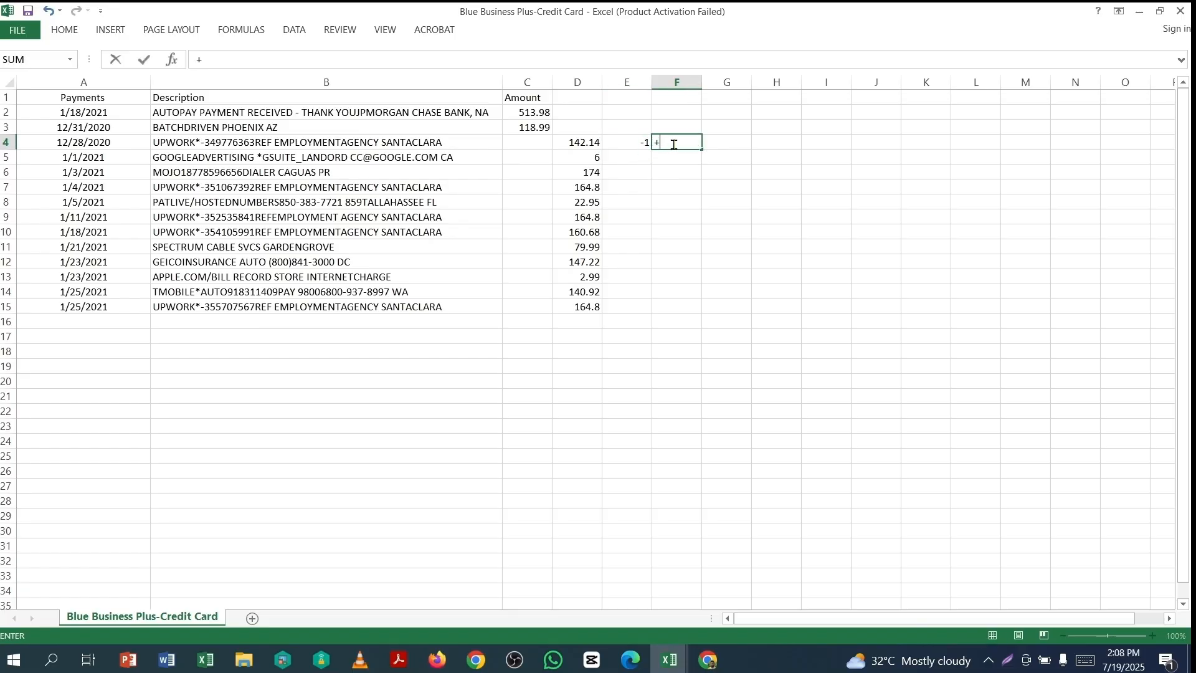
left_click(589, 144)
type("*")
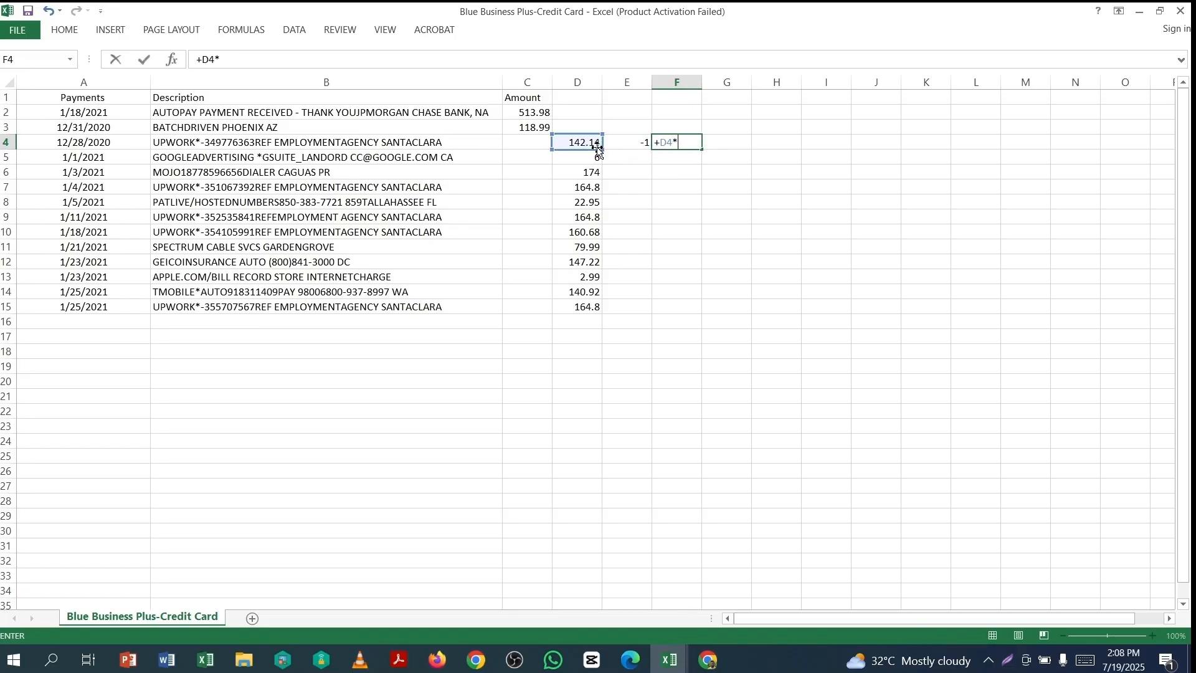
left_click(636, 143)
key("Return")
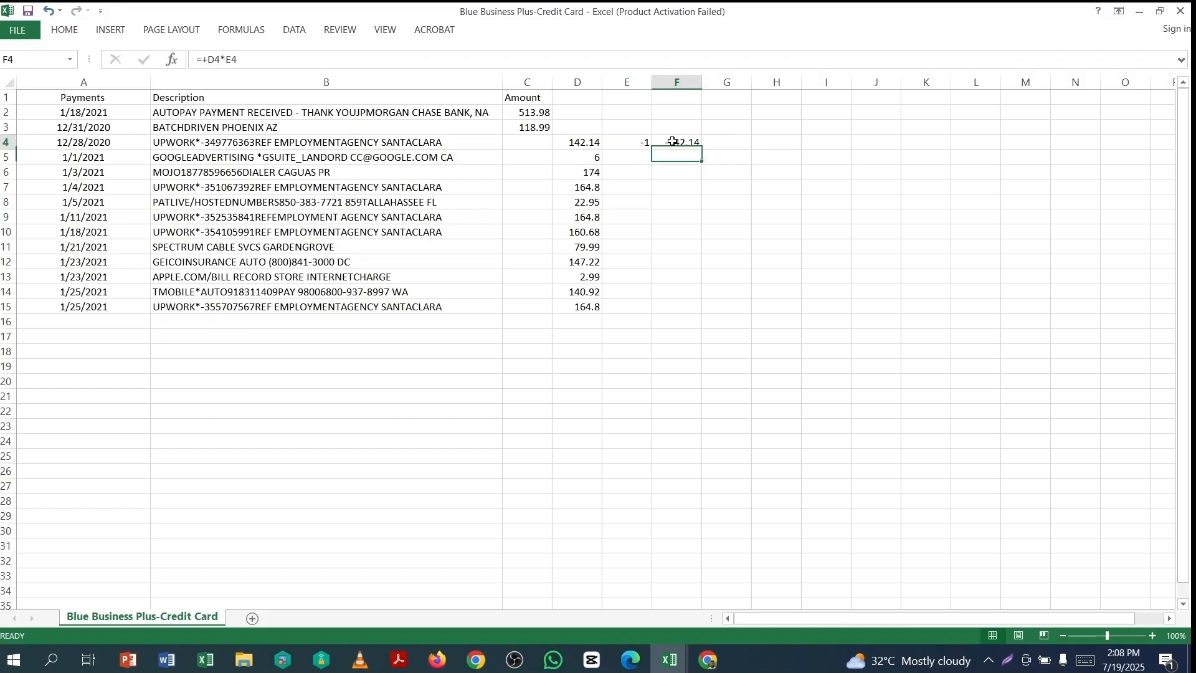
Fill the F4 formula down to F15 and copy the -1 multiplier from E4 down to E15
left_click(673, 142)
left_click_drag(701, 151, 687, 313)
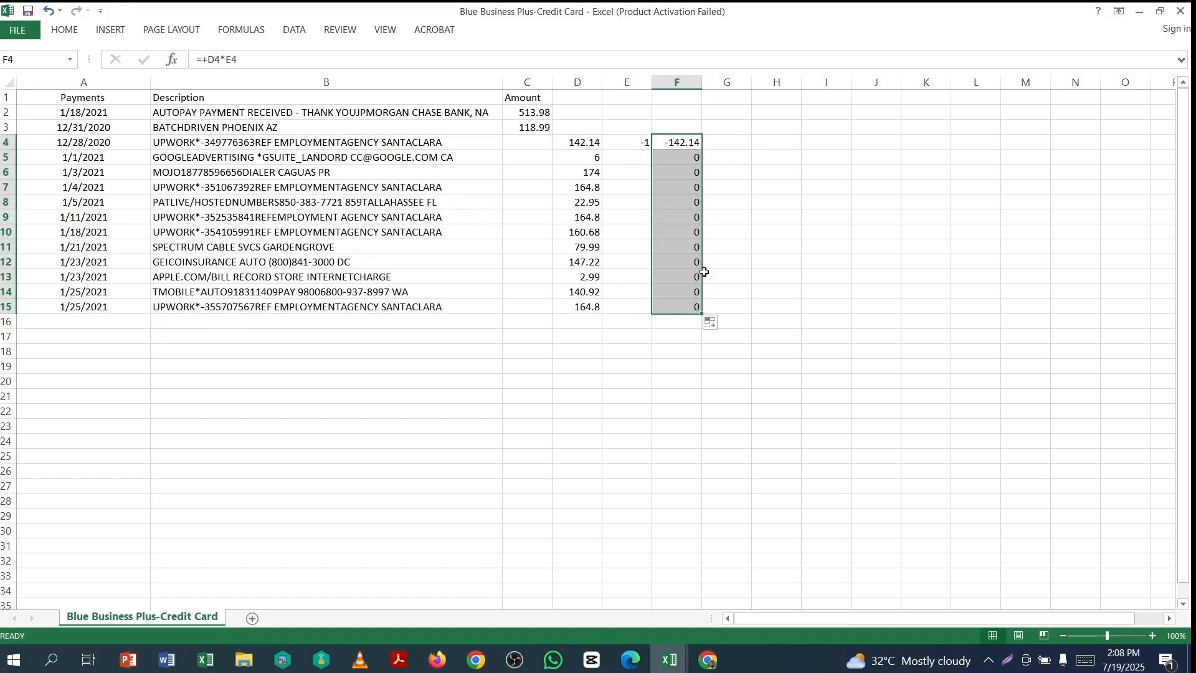
left_click(678, 141)
left_click(640, 144)
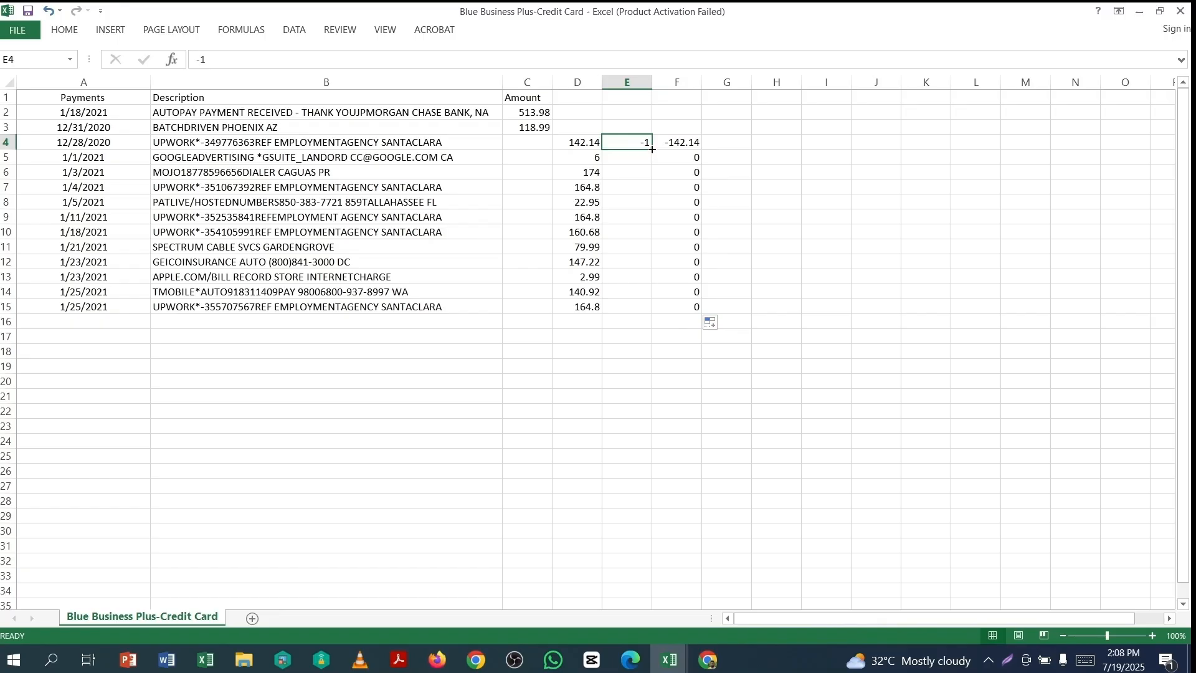
left_click_drag(652, 149, 655, 315)
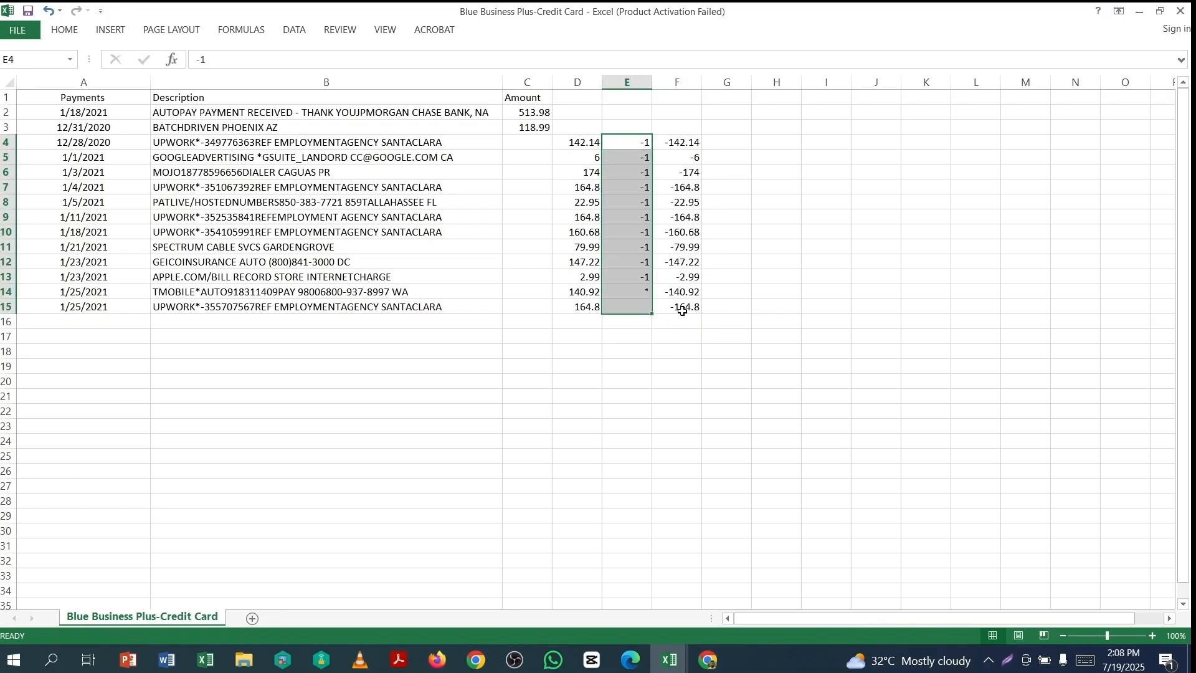
Copy the negative amounts in F4:F15 and paste them as values only into column C, starting at C4
left_click(690, 141)
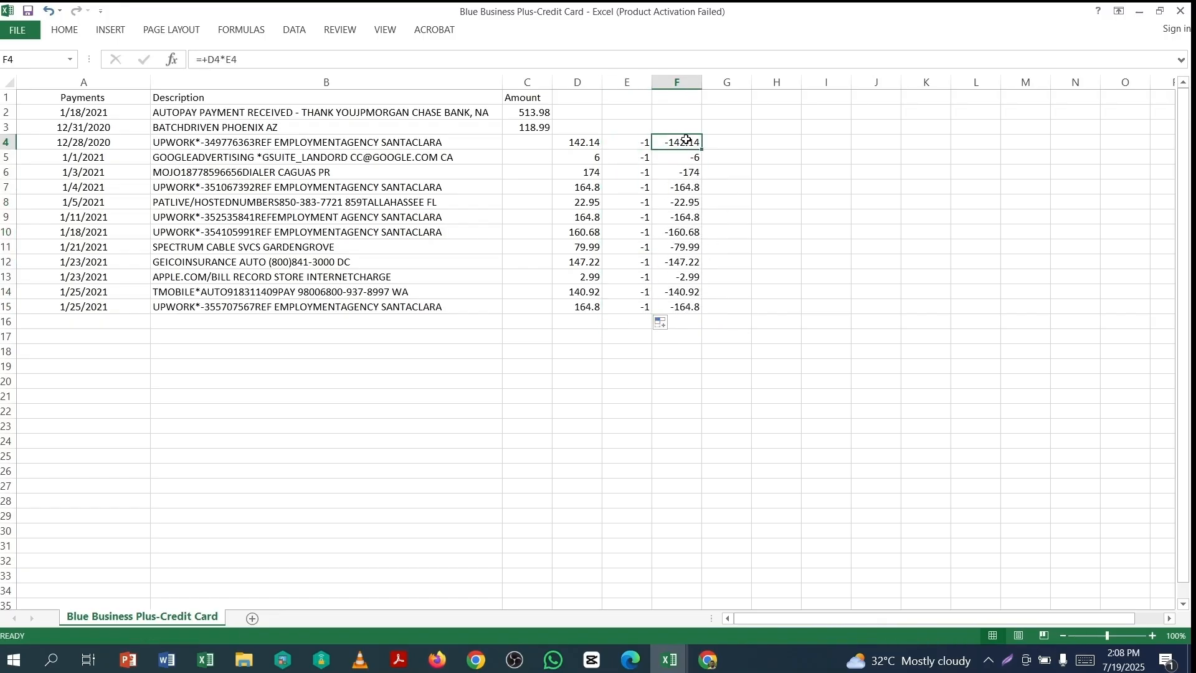
left_click_drag(686, 139, 679, 308)
right_click(674, 148)
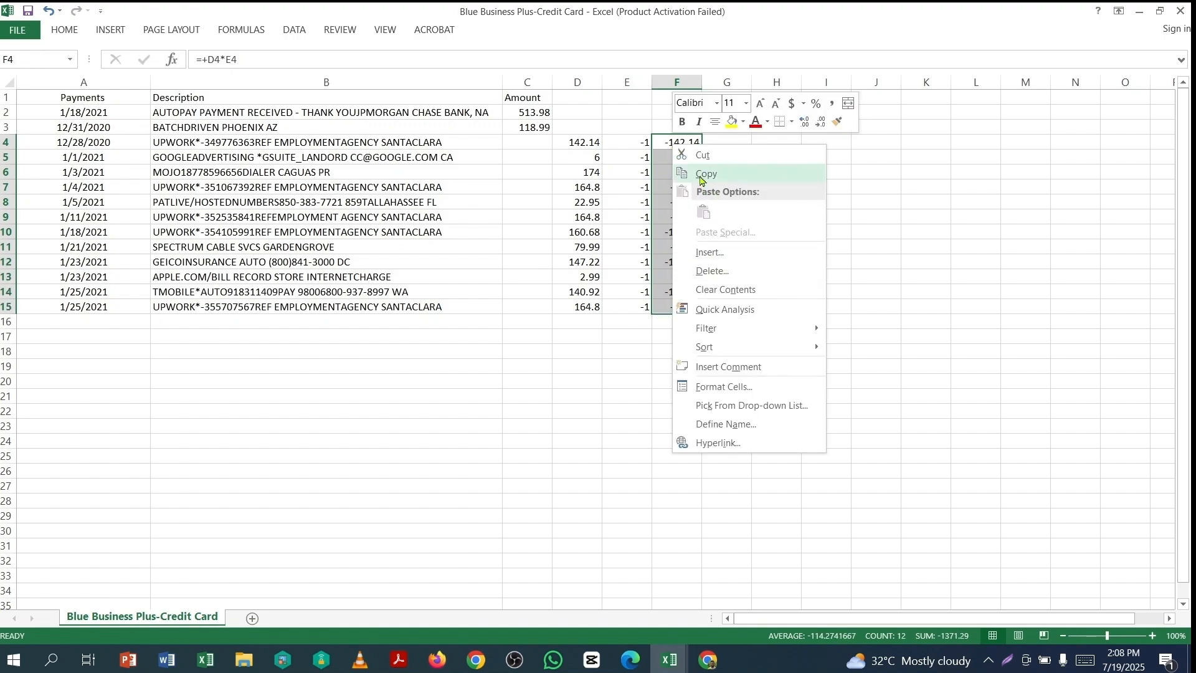
left_click(700, 175)
left_click(526, 145)
right_click(526, 149)
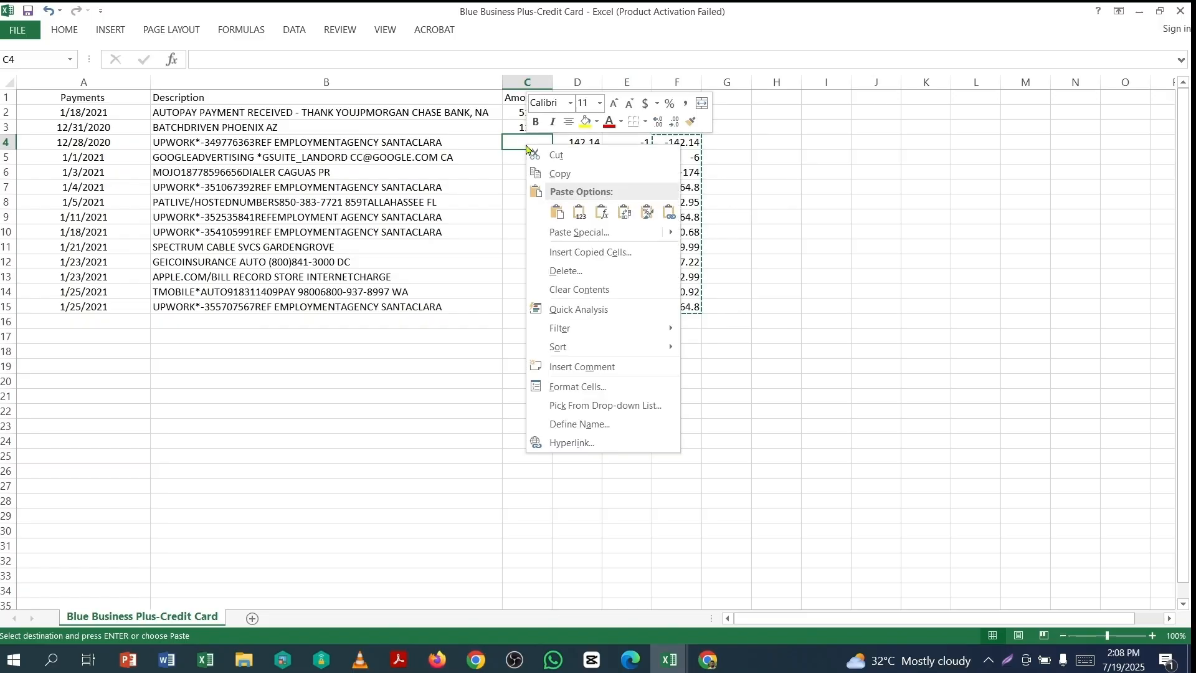
left_click(570, 232)
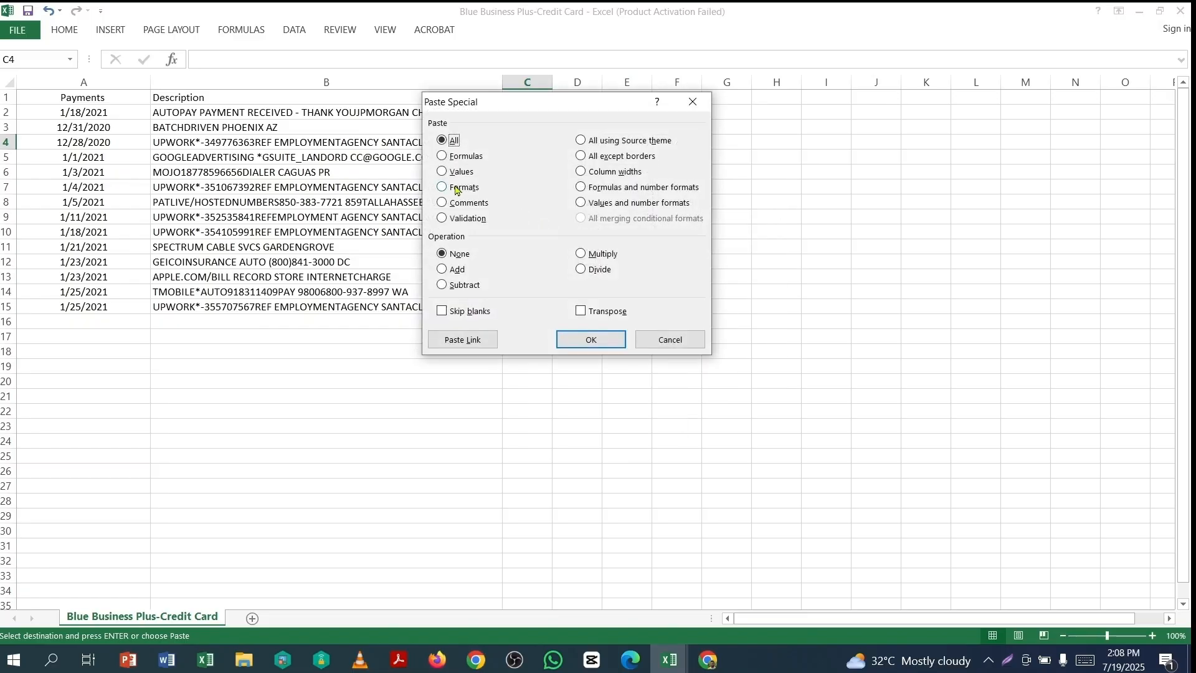
left_click(457, 175)
left_click(588, 338)
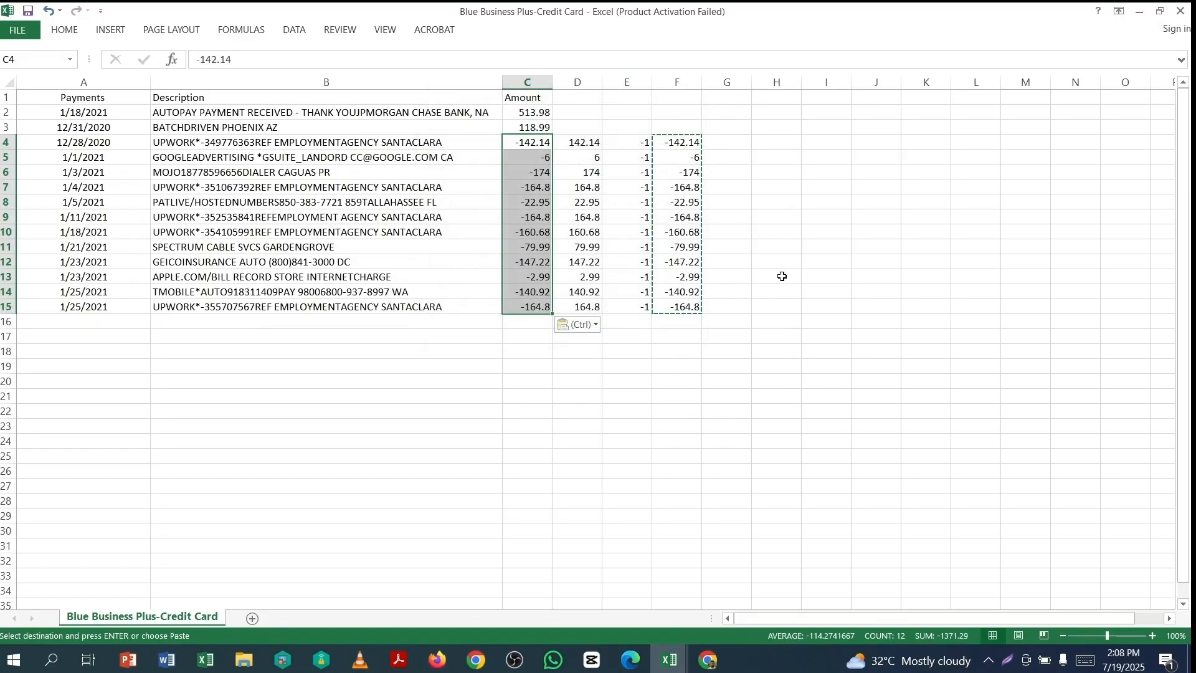
Delete the helper columns D through F
left_click(779, 274)
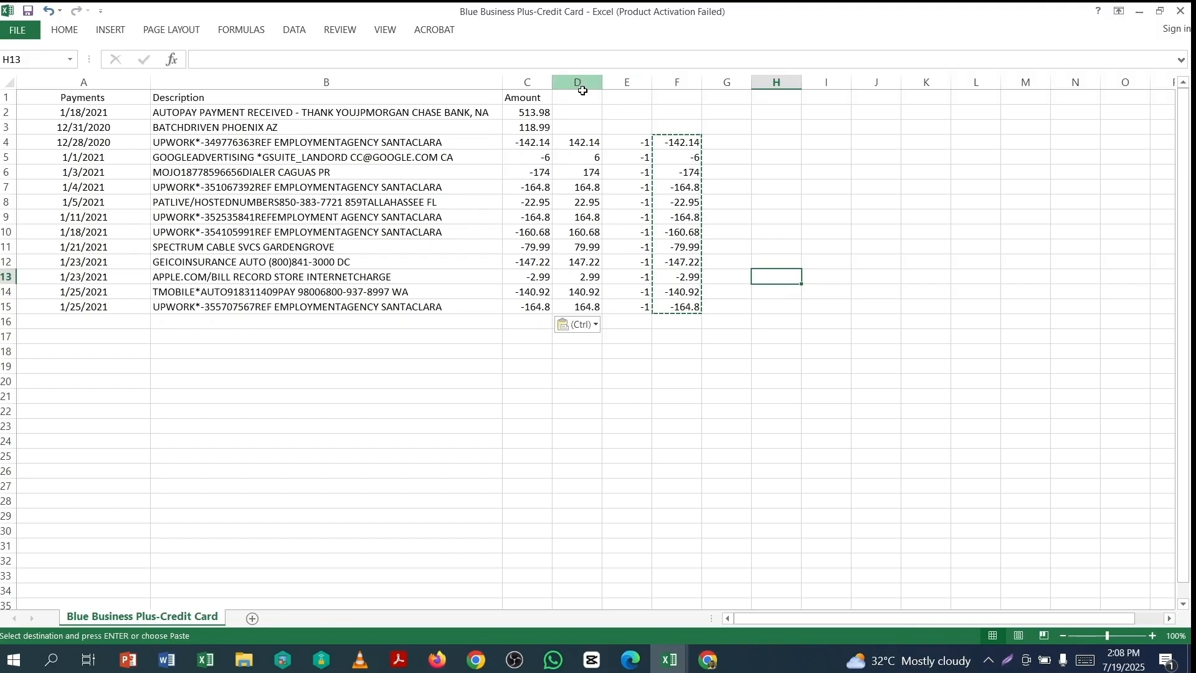
left_click_drag(581, 83, 675, 83)
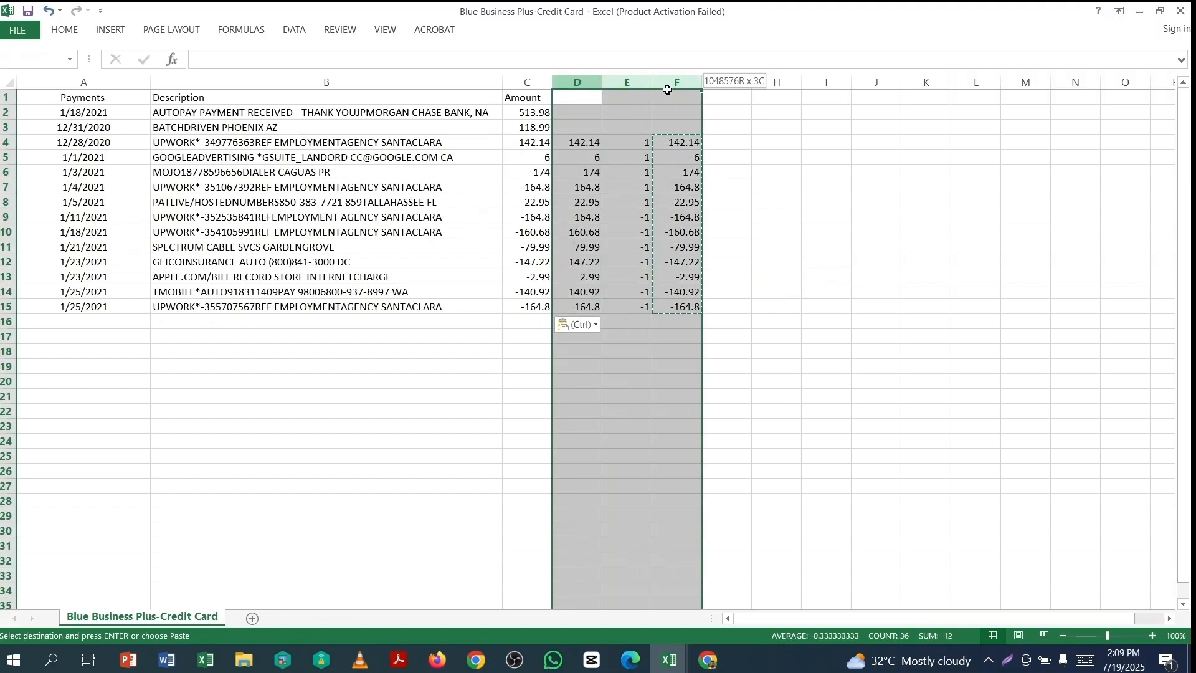
right_click(630, 86)
left_click(673, 212)
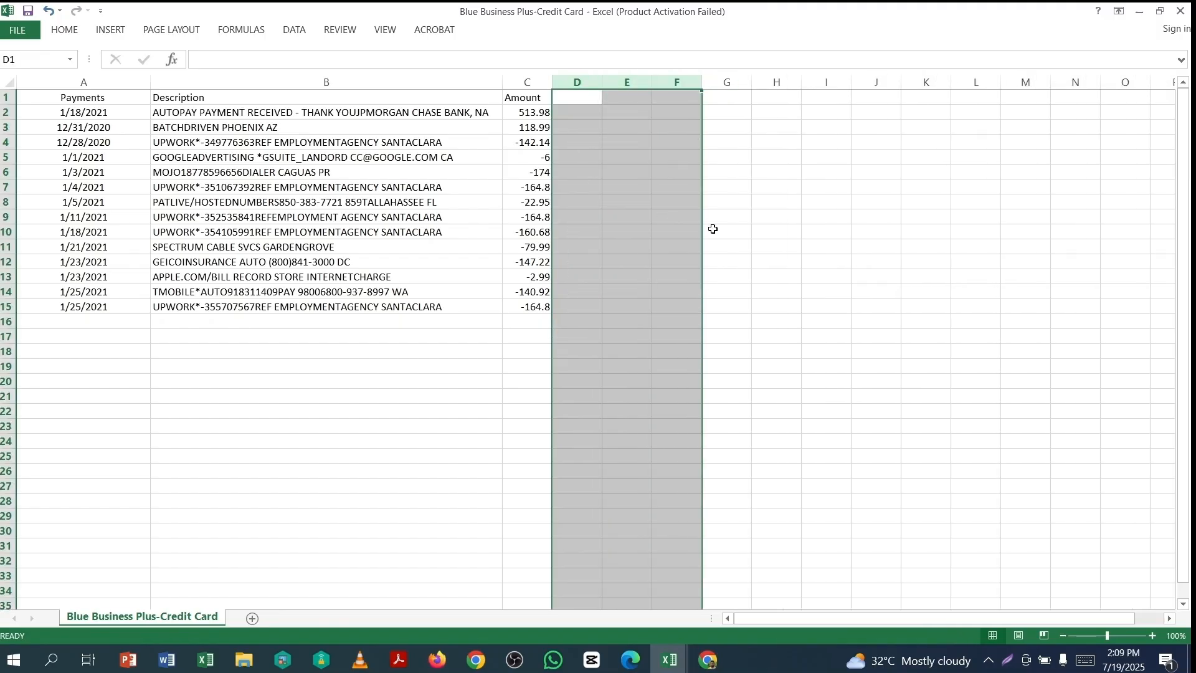
left_click(712, 228)
Total the amounts in C2:C15 with AutoSum in C16
left_click_drag(530, 113, 517, 323)
left_click(64, 30)
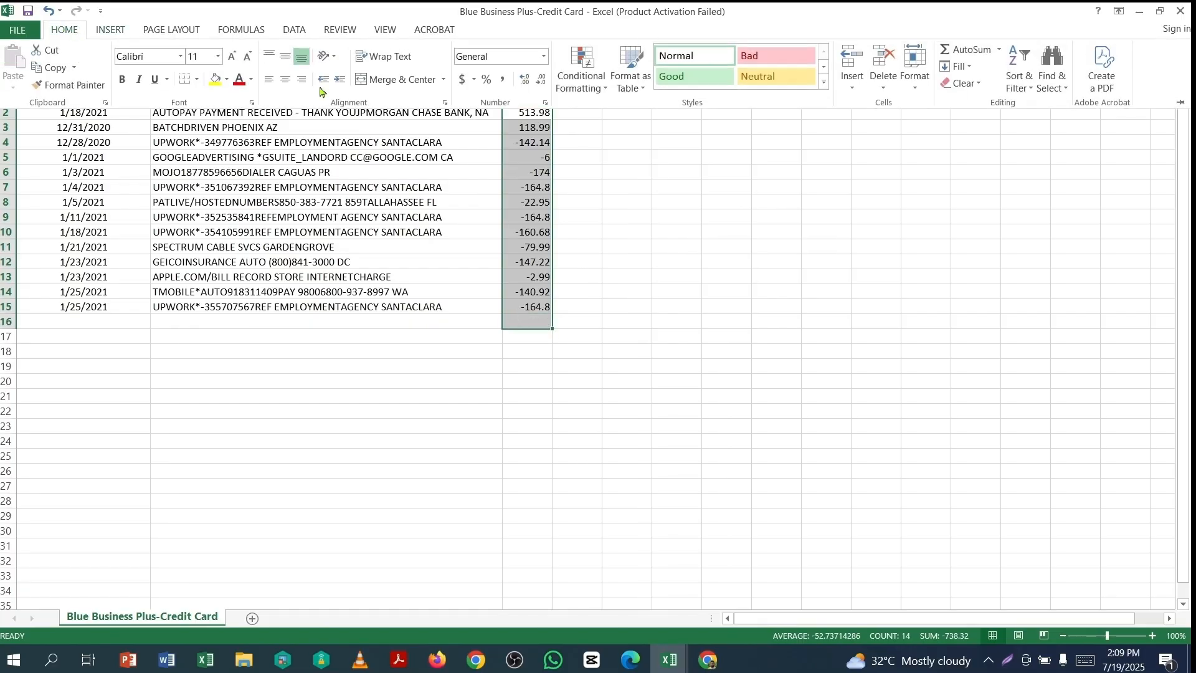
left_click(963, 56)
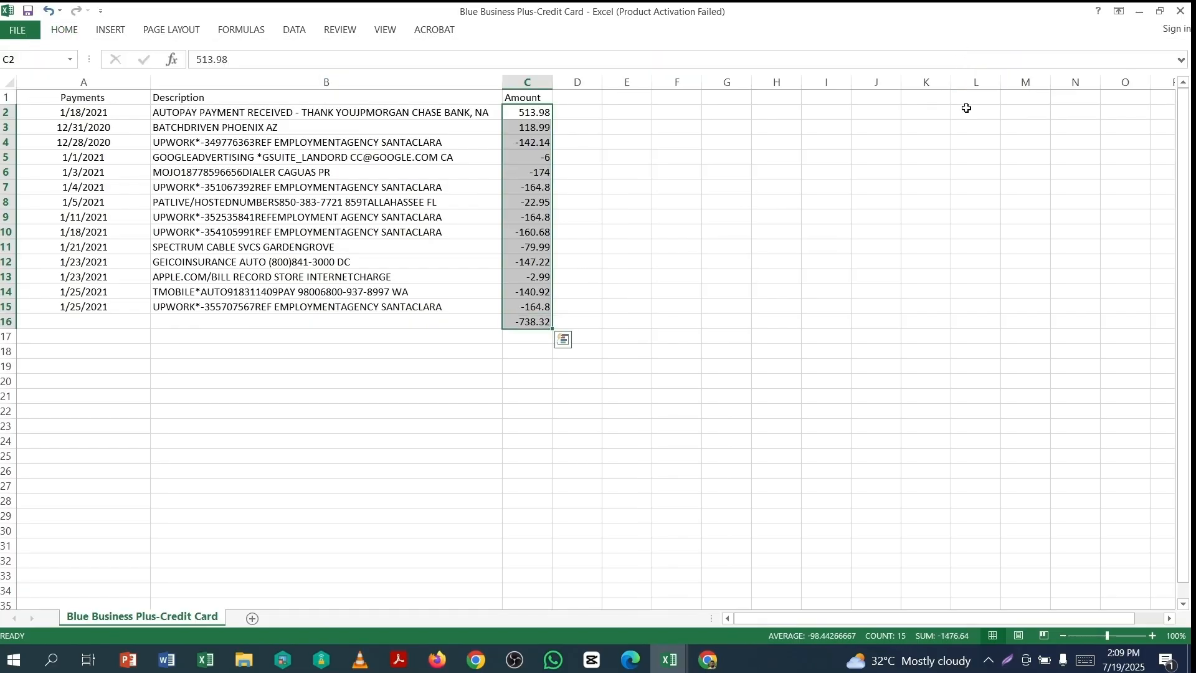
left_click(529, 322)
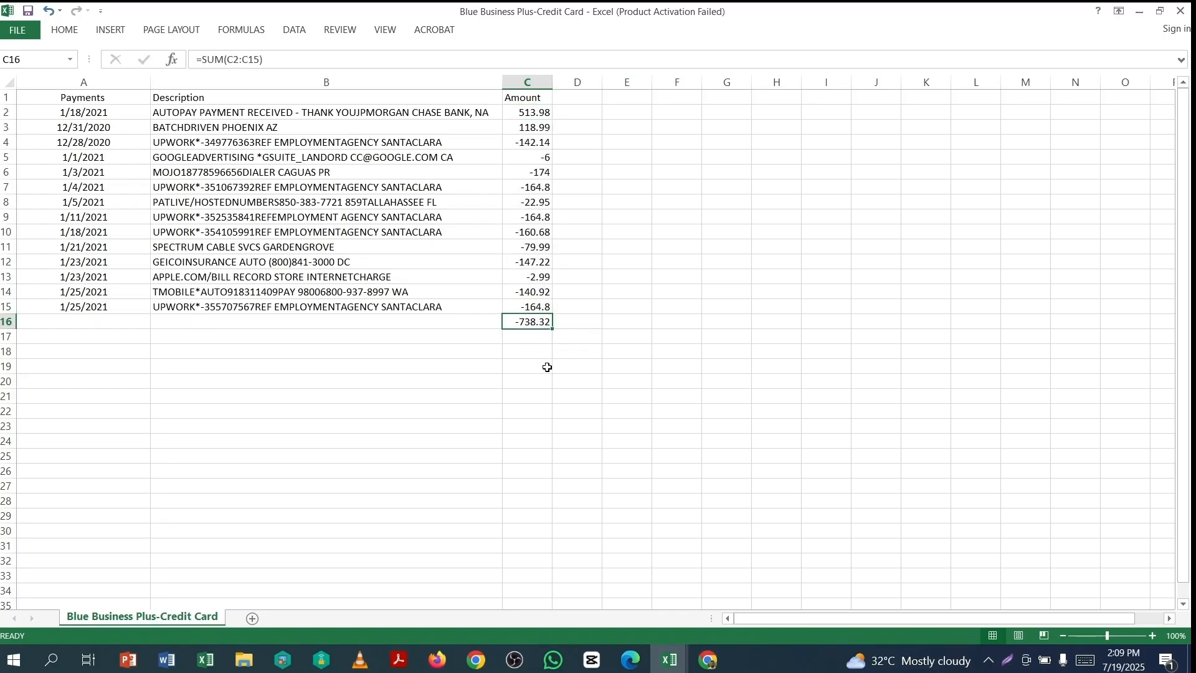
Copy the New Balance figure 31,083.42 from the PDF statement in Acrobat and paste it into C17 of the Excel sheet
key("alt+Tab")
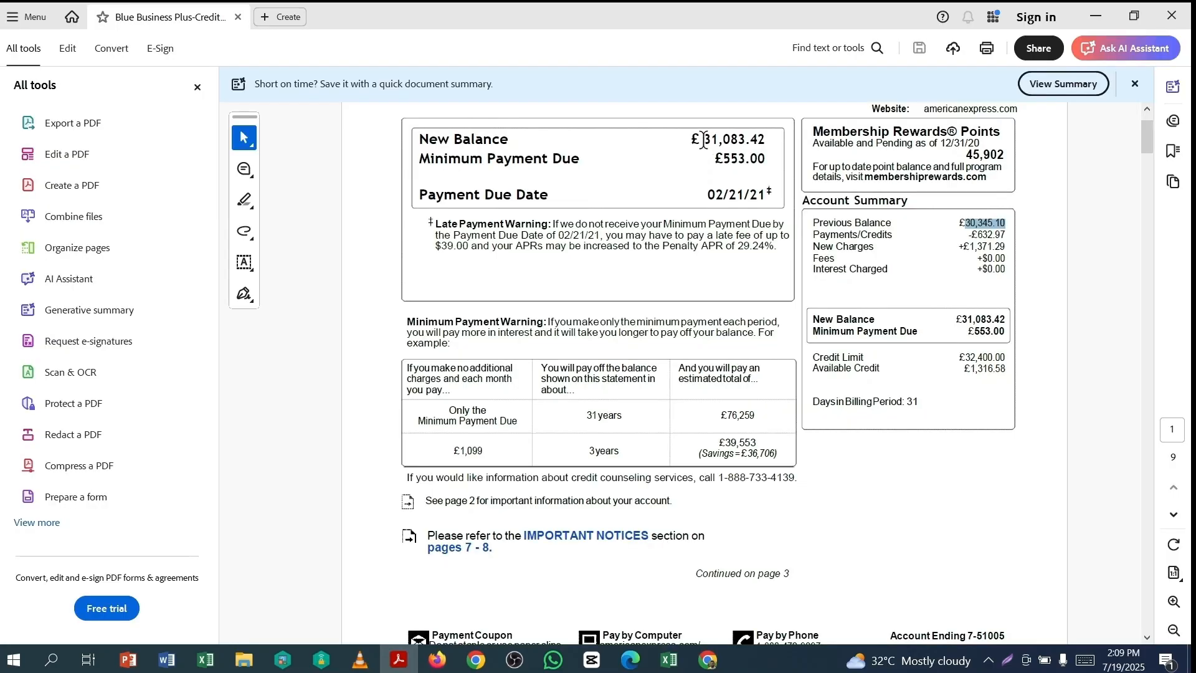
left_click_drag(701, 138, 770, 140)
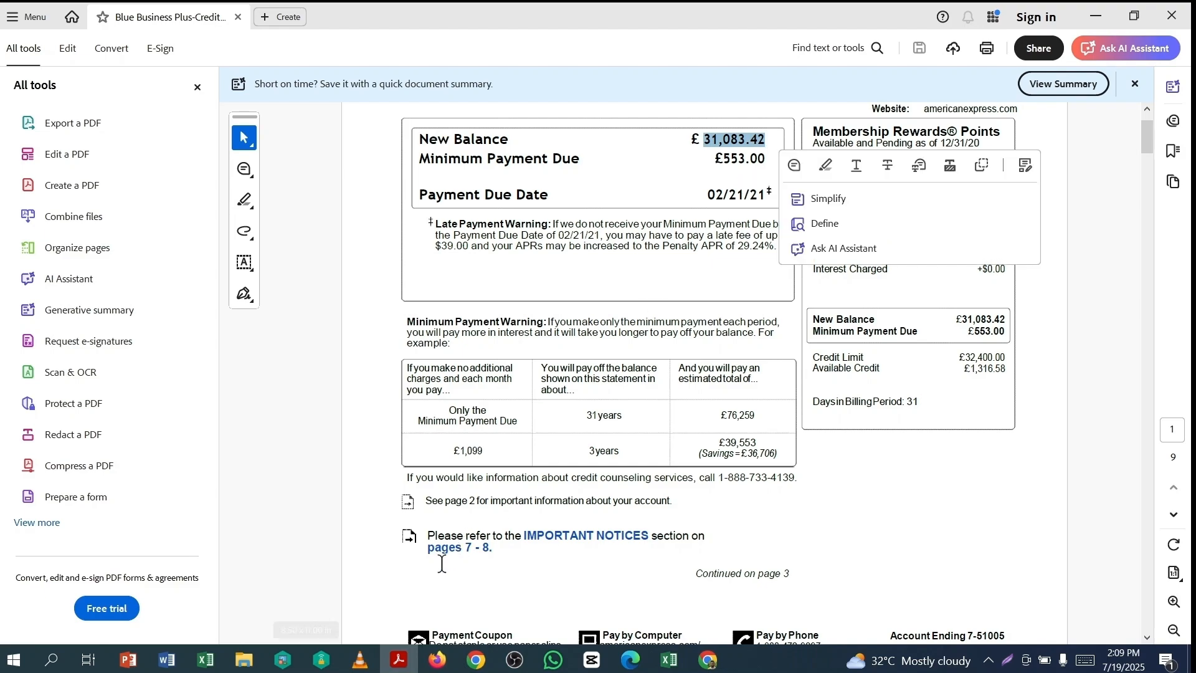
left_click(668, 659)
key("Down")
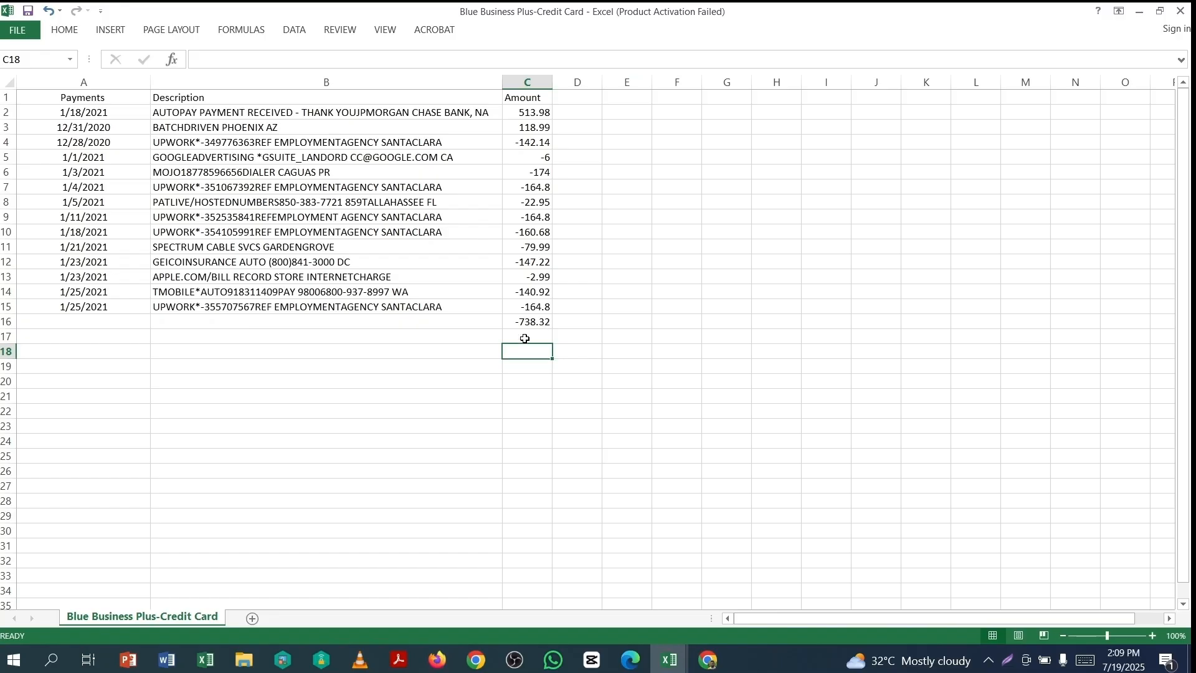
left_click(525, 339)
key("ctrl+v")
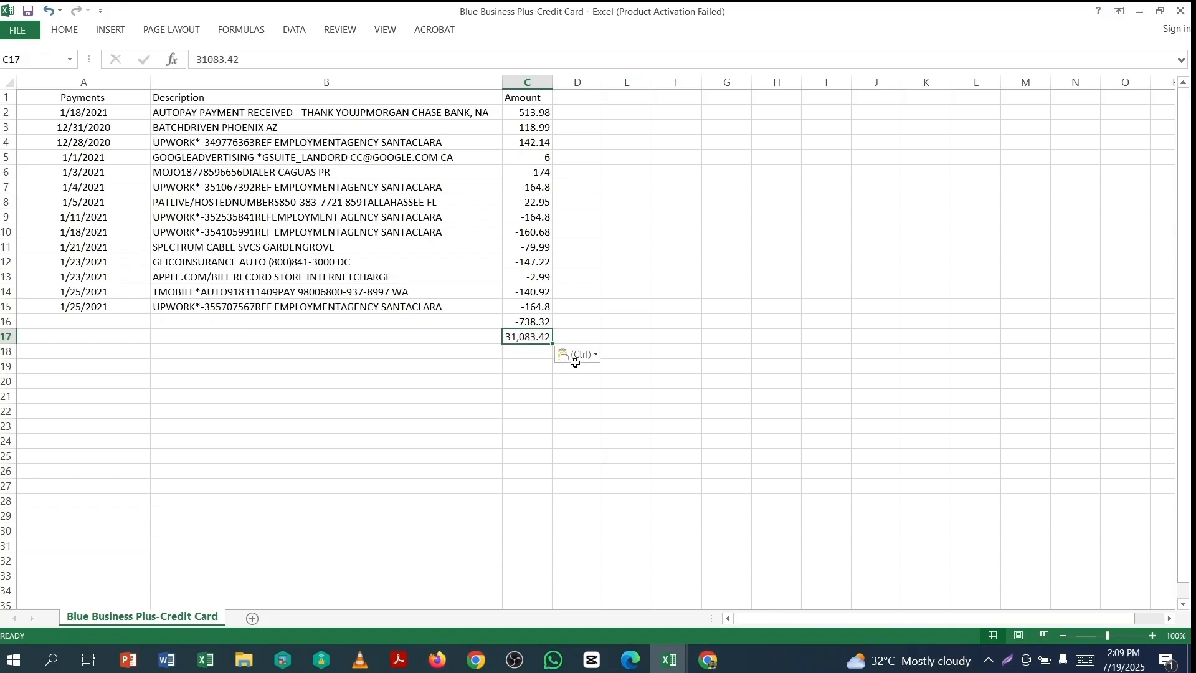
Add the transaction total and the new balance in C16:C17 with AutoSum in C18
left_click(608, 303)
left_click_drag(529, 321, 534, 348)
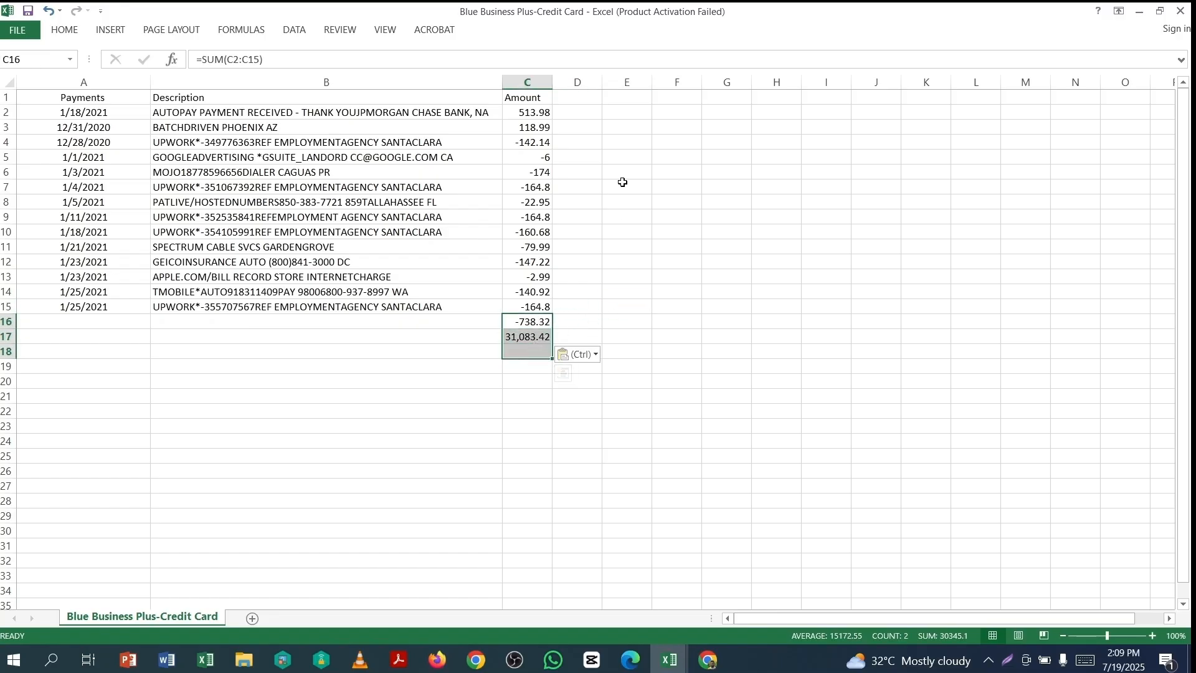
left_click(66, 35)
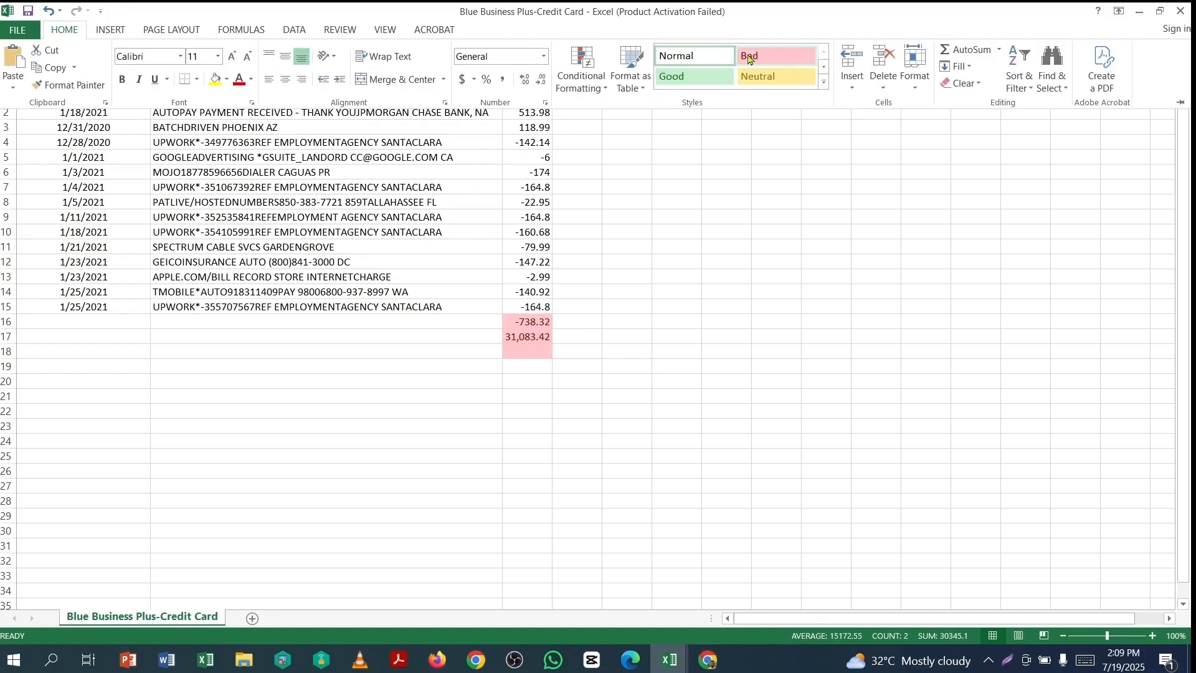
left_click(960, 52)
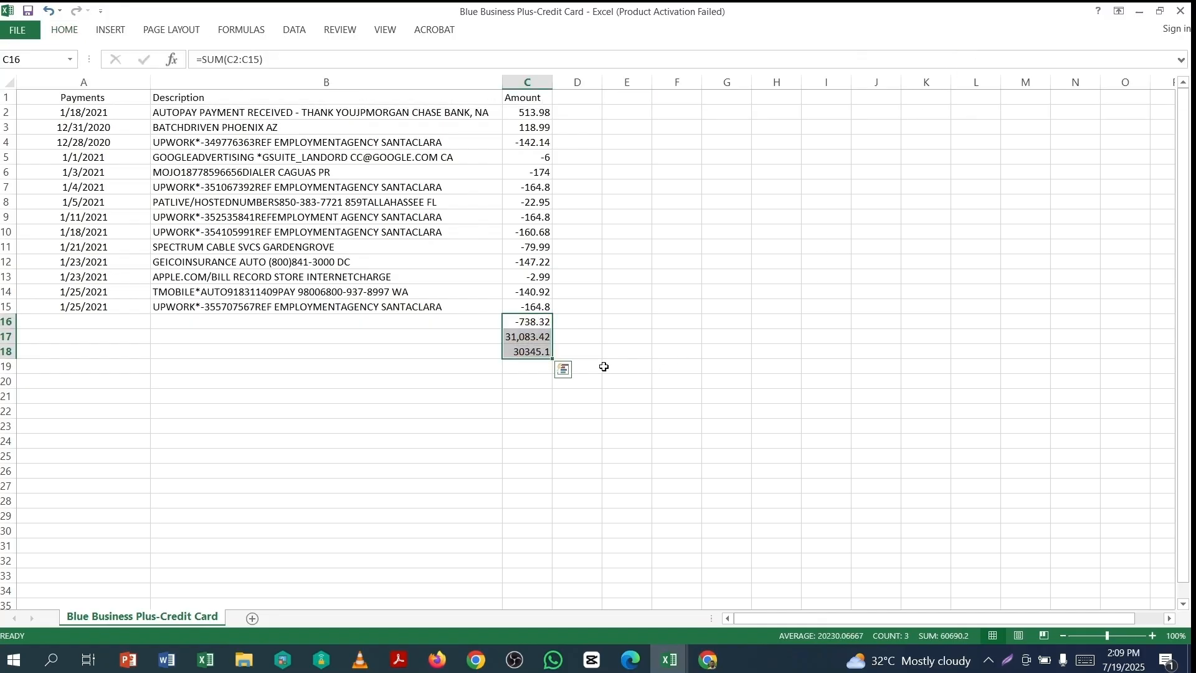
left_click(604, 367)
left_click(535, 348)
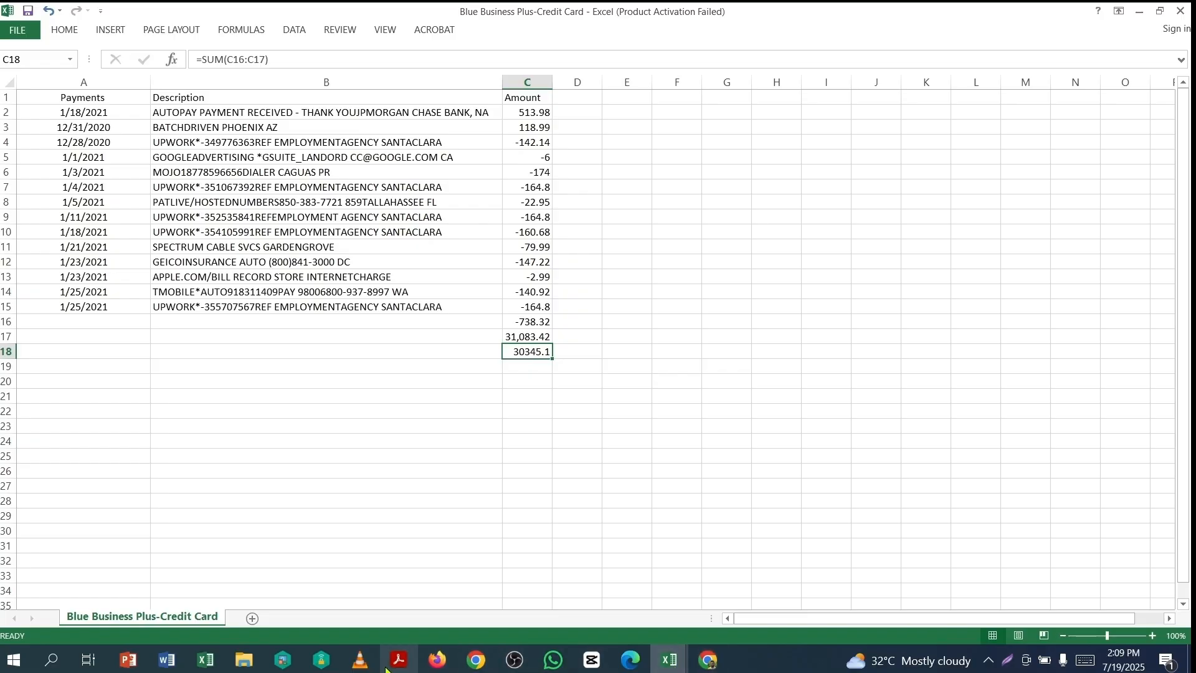
Switch to the PDF statement and compare the Previous Balance in the Account Summary with the calculated sum in C18
left_click(397, 660)
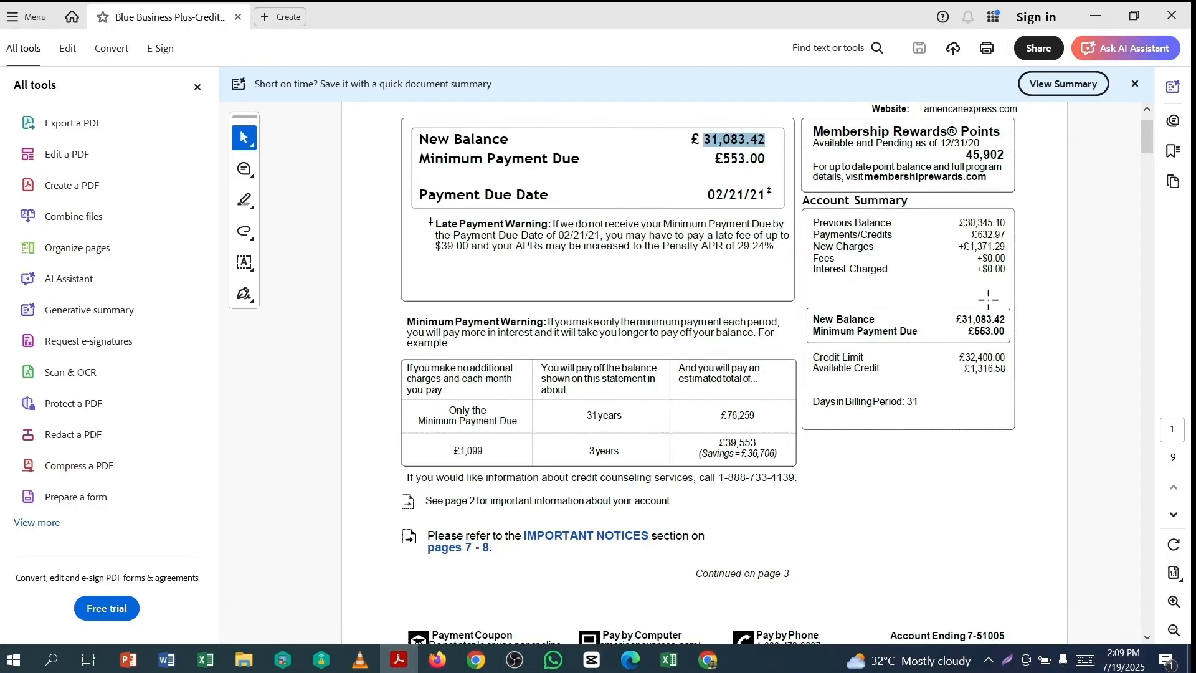
left_click_drag(965, 221, 1007, 223)
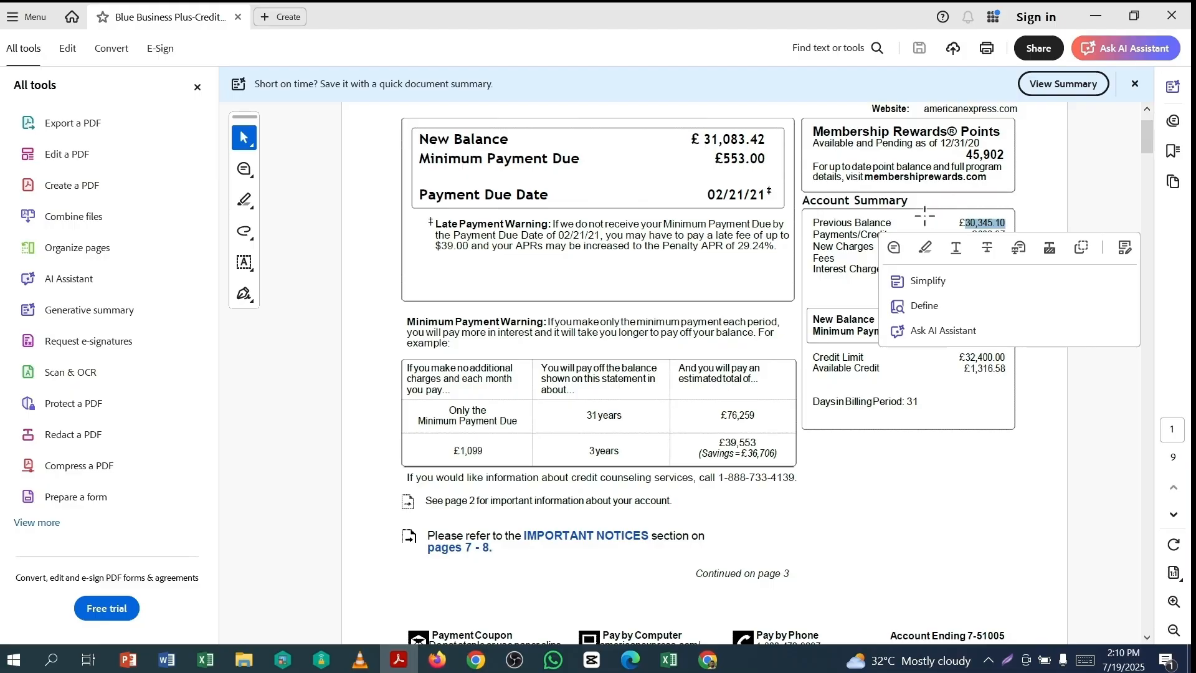
left_click(876, 232)
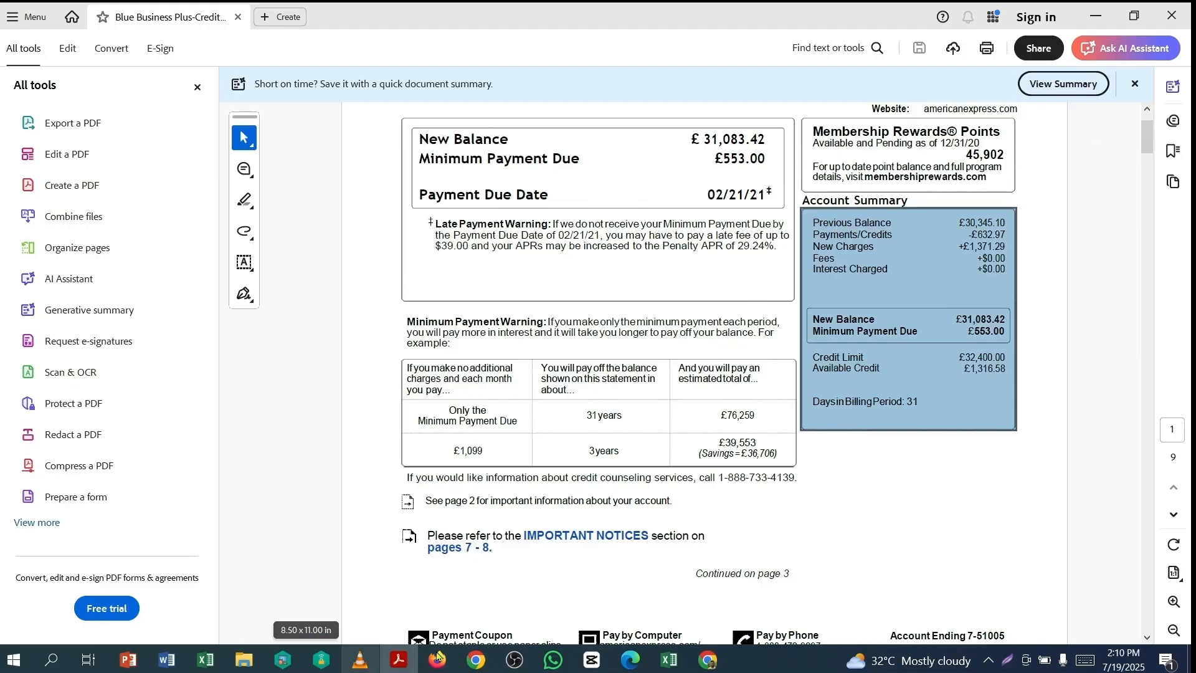
Return to the Blue Business Plus-Credit Card workbook and clear the balance check figures in C17:C18
mouse_move(662, 669)
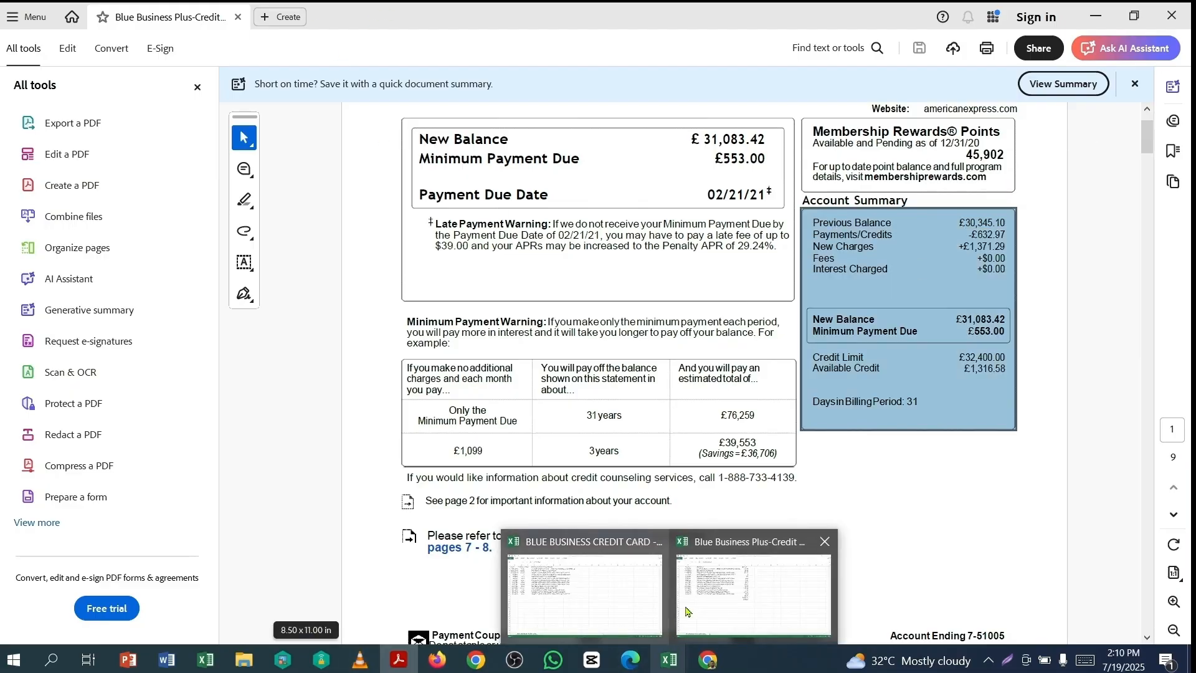
left_click(722, 613)
left_click_drag(527, 336, 527, 351)
key("Delete")
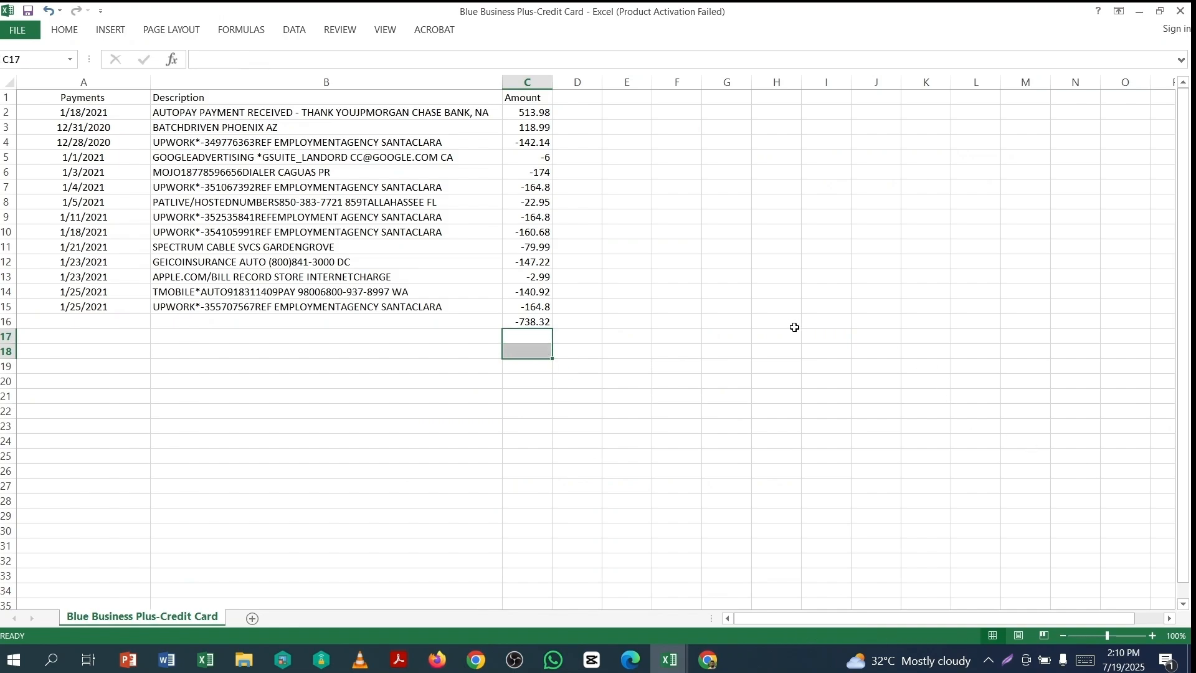
left_click(795, 326)
left_click(641, 308)
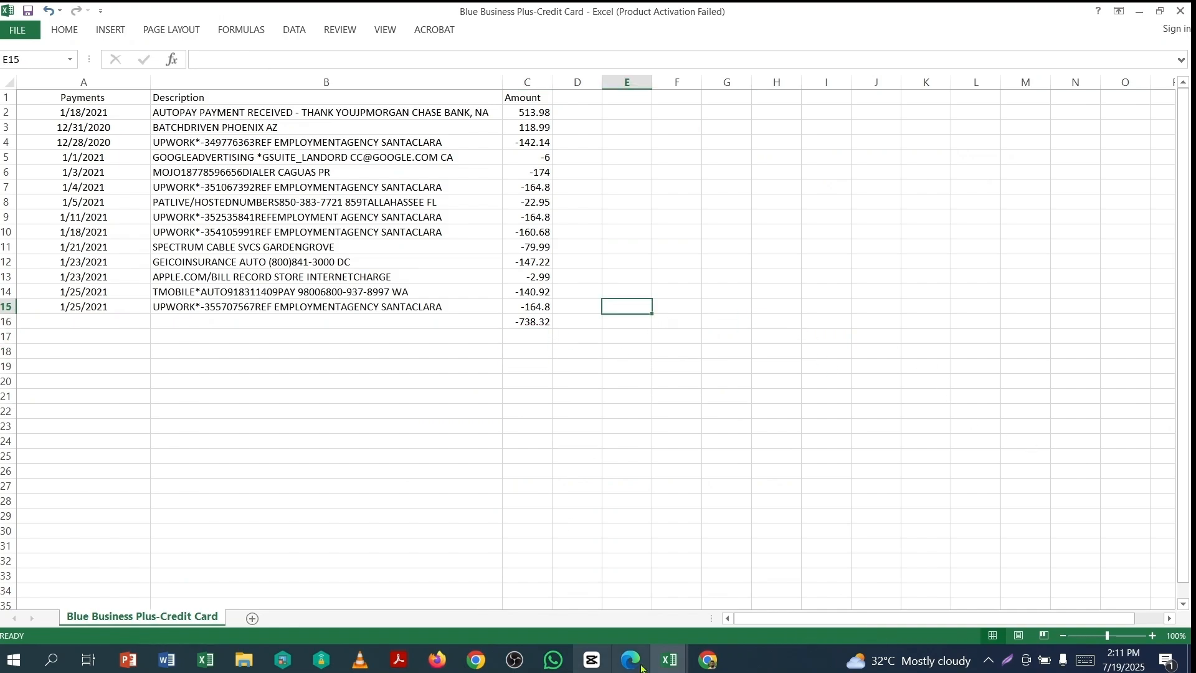
Switch to Xero in Firefox, download the Xero CSV template and open StatementImportTemplate.en-US.csv
left_click(437, 660)
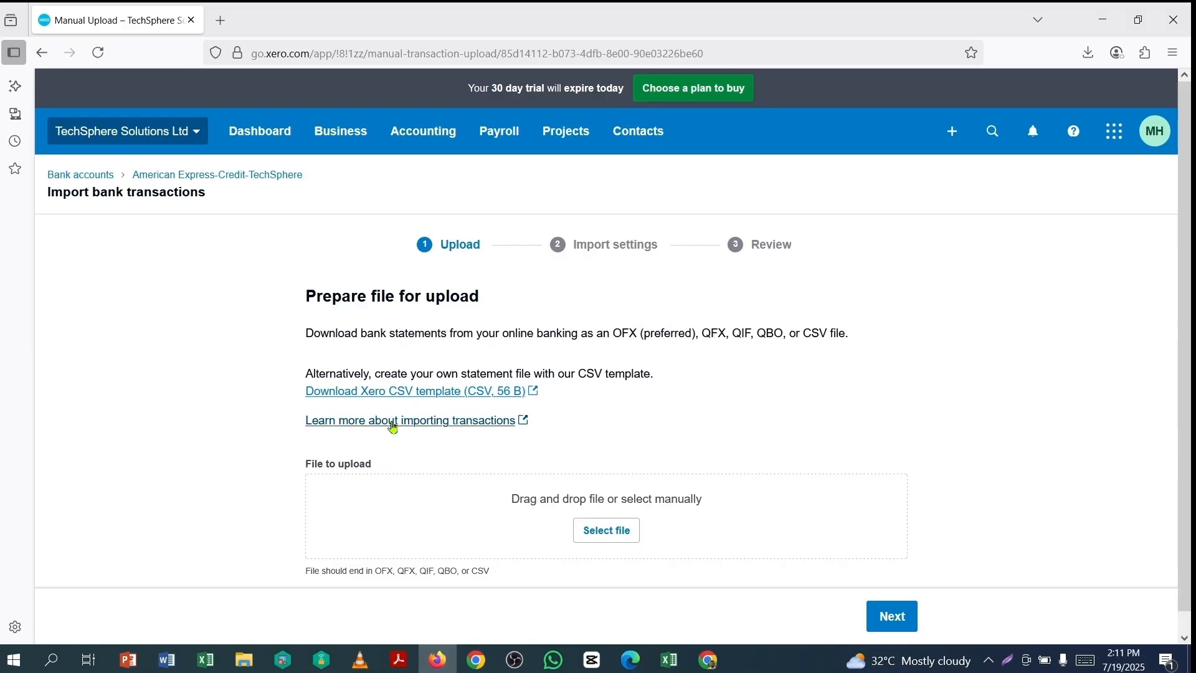
left_click(382, 392)
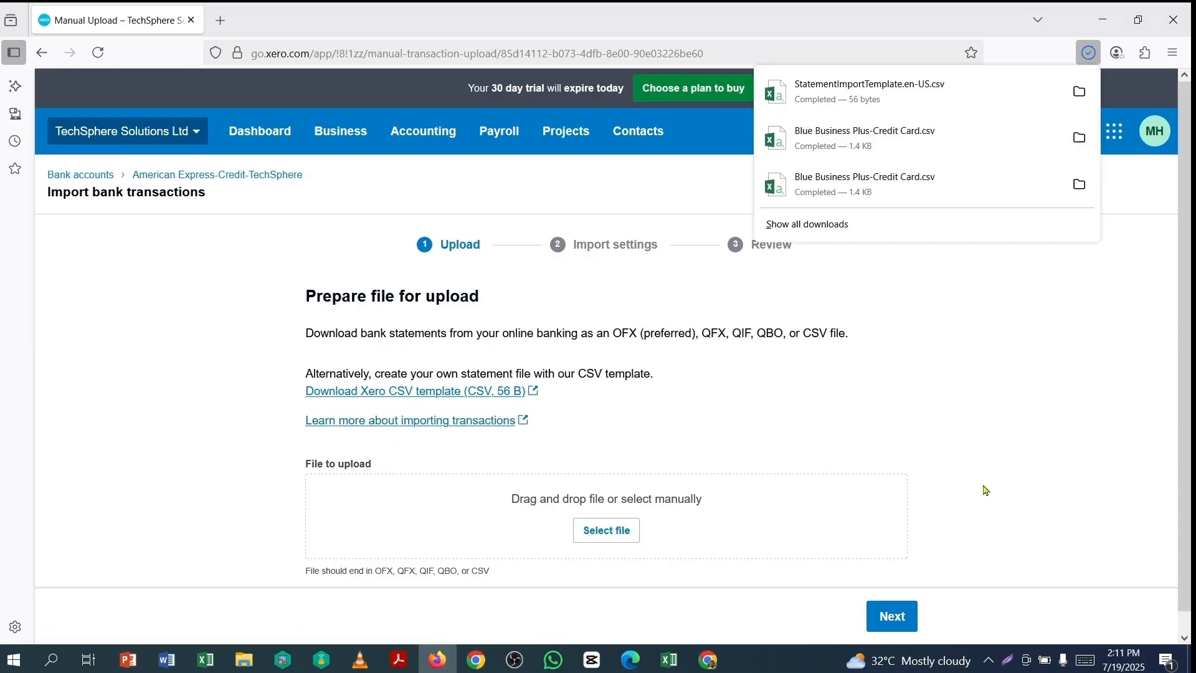
left_click(822, 91)
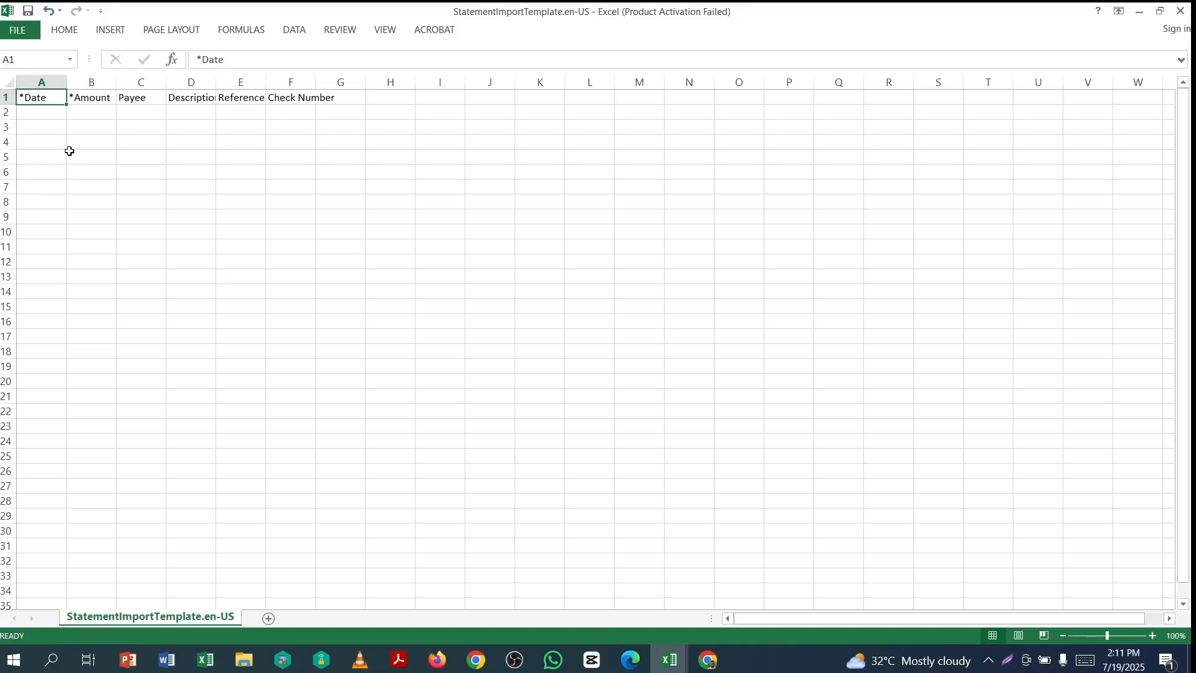
Copy the dates in A2:A16 of the Blue Business Plus-Credit Card workbook into the template's *Date column from A2 and autofit the column
left_click(46, 116)
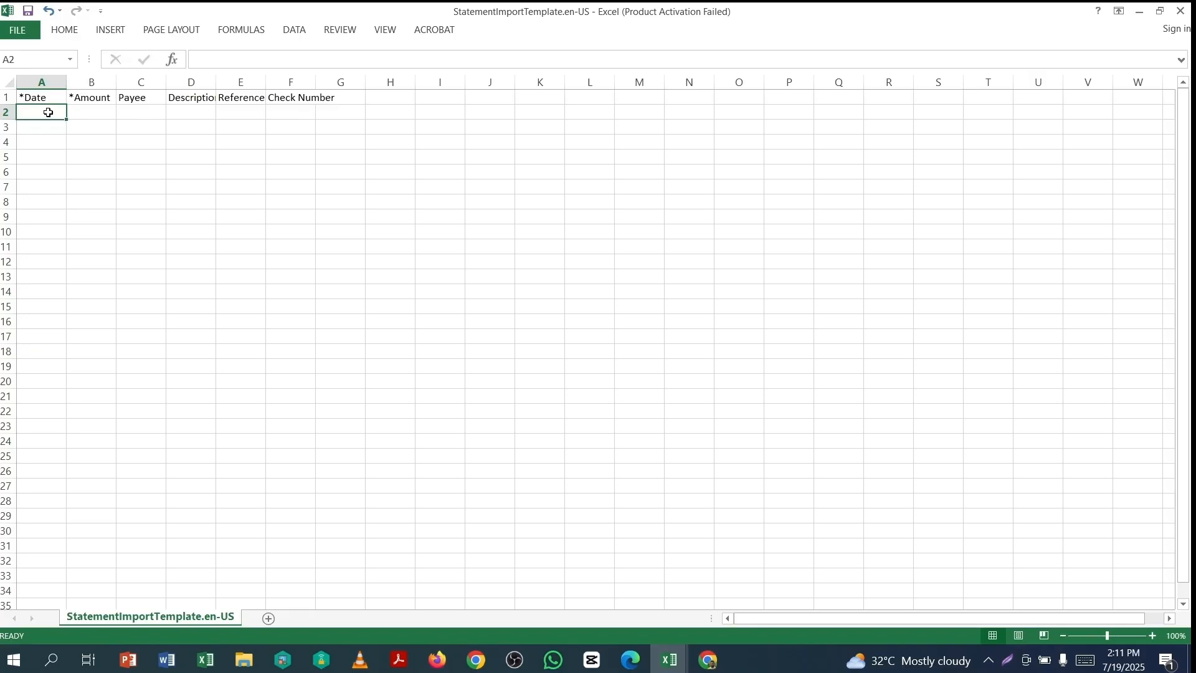
left_click(670, 659)
left_click_drag(81, 112, 125, 327)
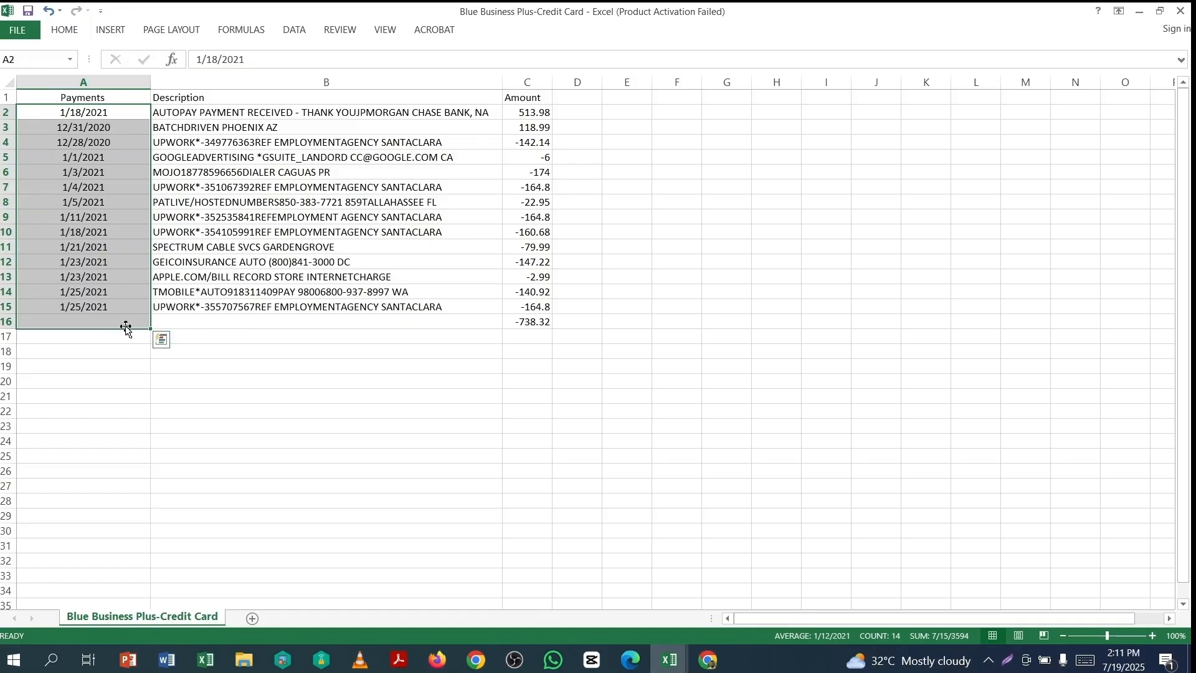
key("ctrl+c")
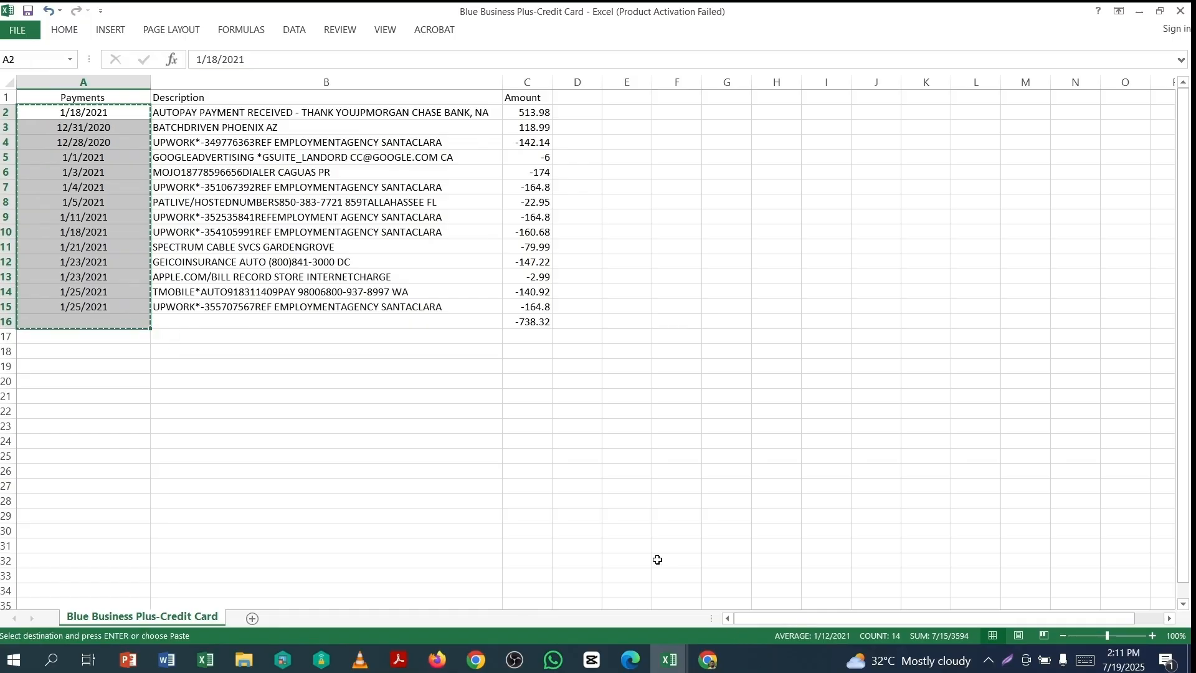
left_click(670, 660)
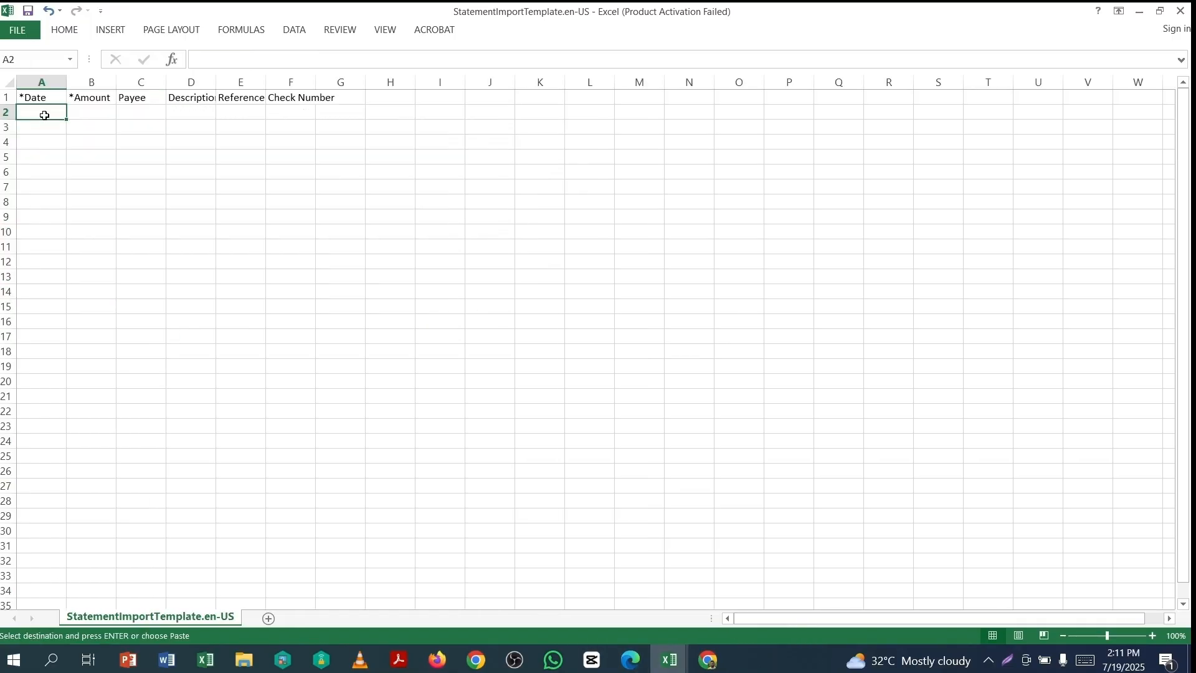
key("ctrl+v")
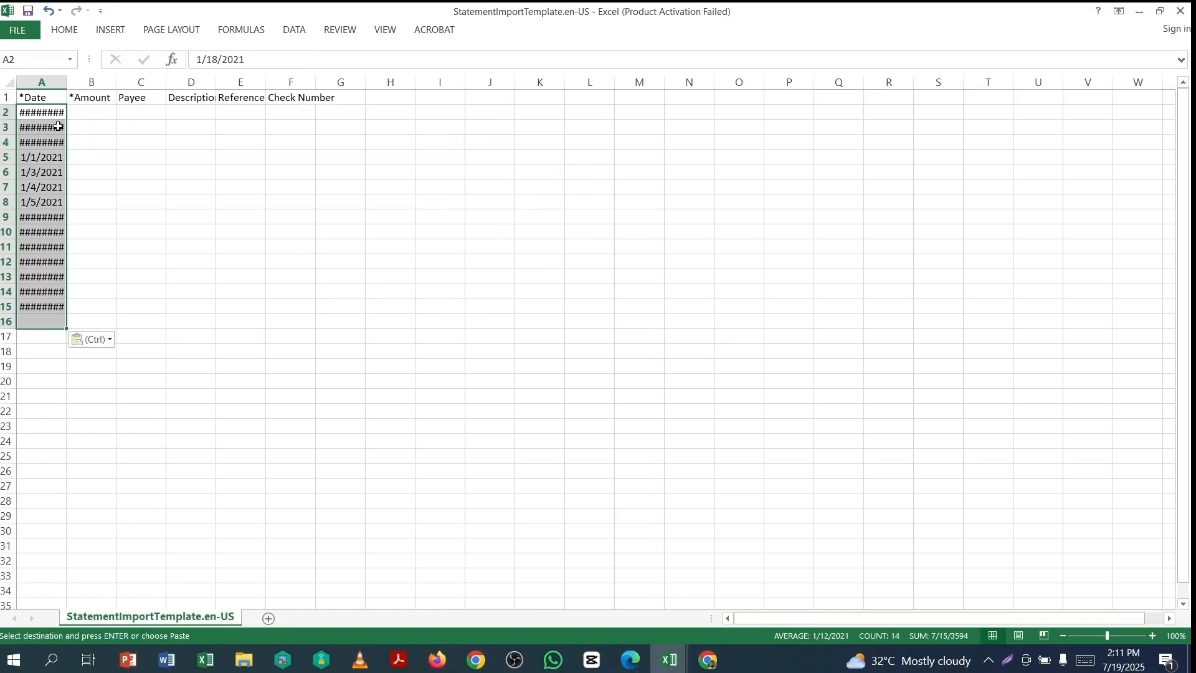
double_click(66, 83)
Copy the amounts in C2:C16 of the Blue Business Plus-Credit Card workbook into the template's *Amount column from B2
left_click(103, 110)
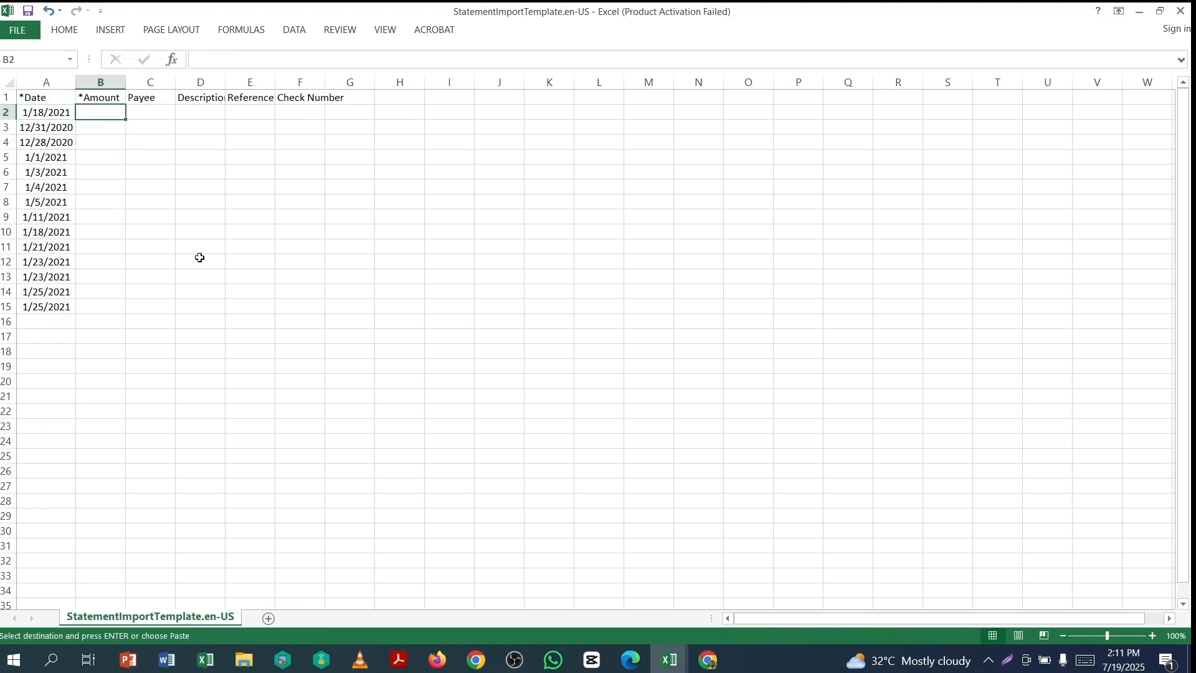
left_click(665, 664)
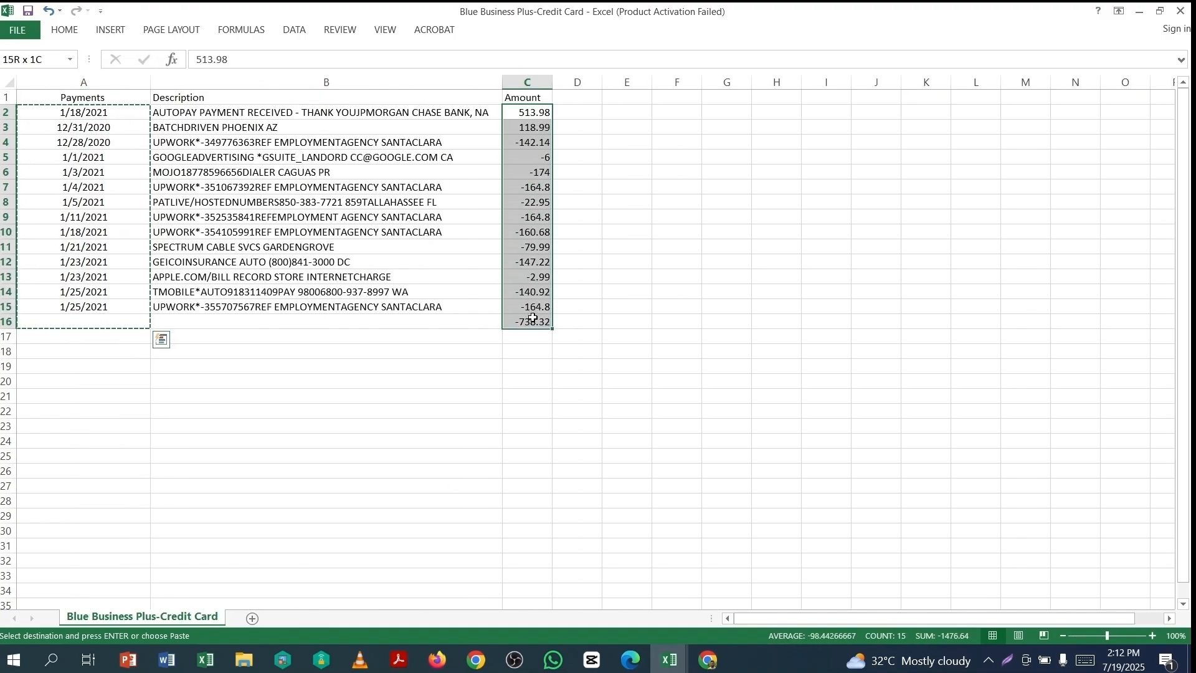
key("ctrl+c")
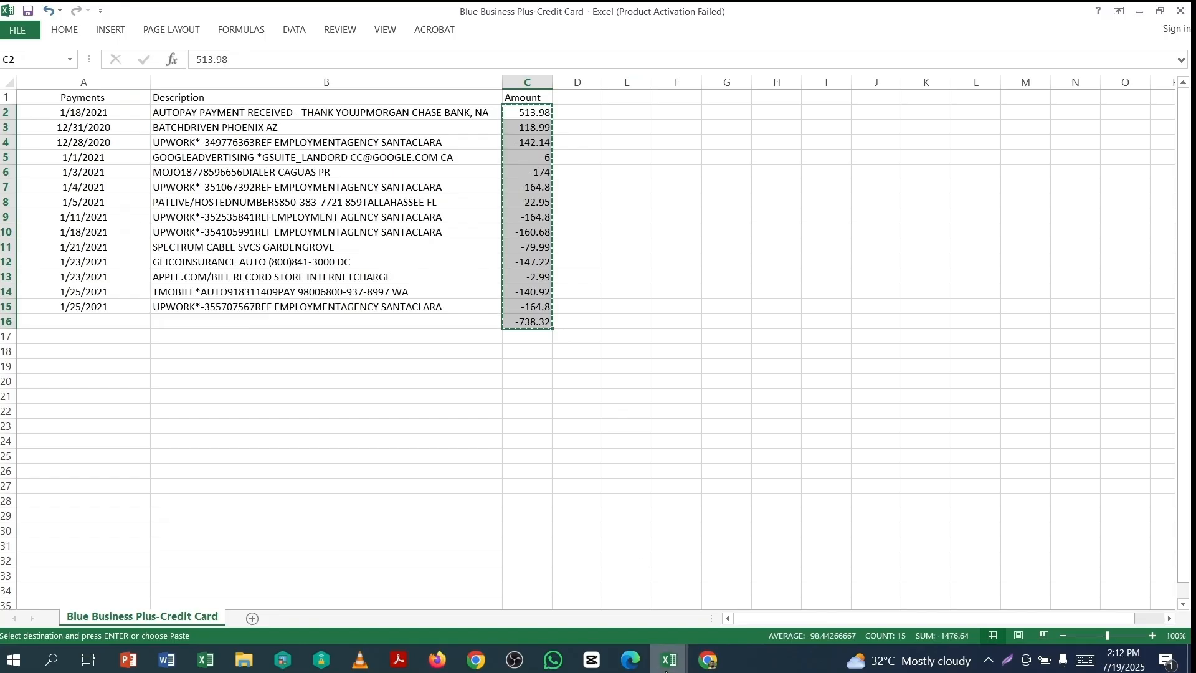
left_click(669, 661)
key("ctrl+v")
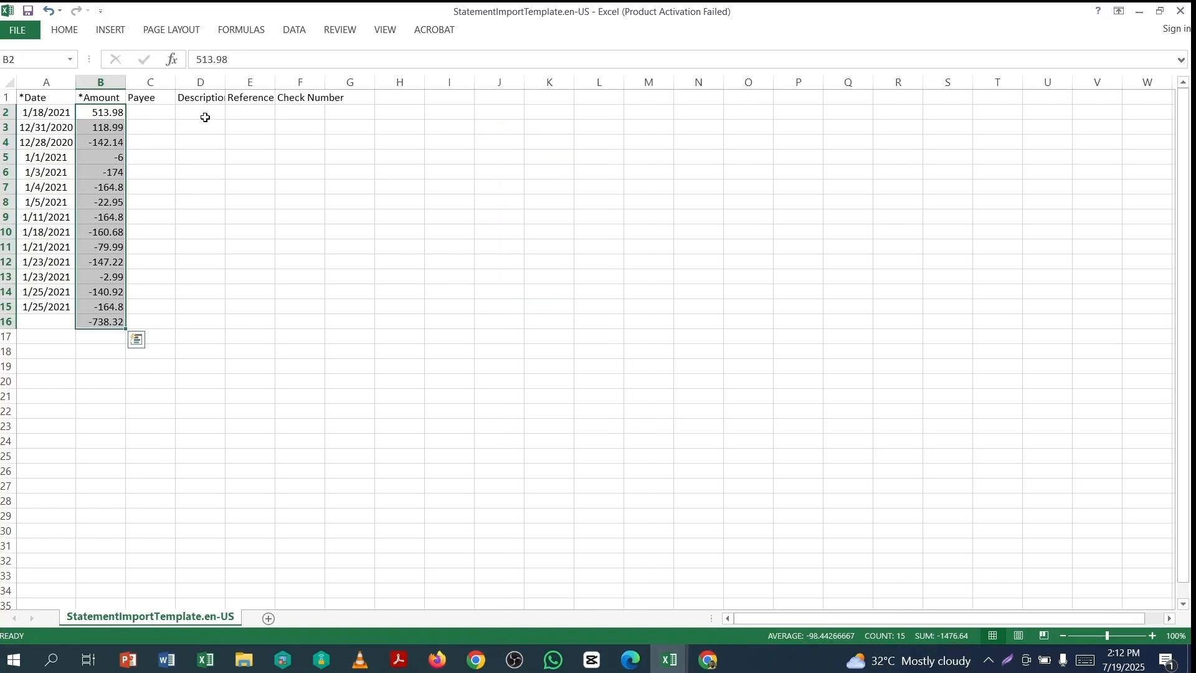
Copy the descriptions in B2:B15 of the Blue Business Plus-Credit Card workbook into the template's Description column from D2 and autofit the column
mouse_move(674, 667)
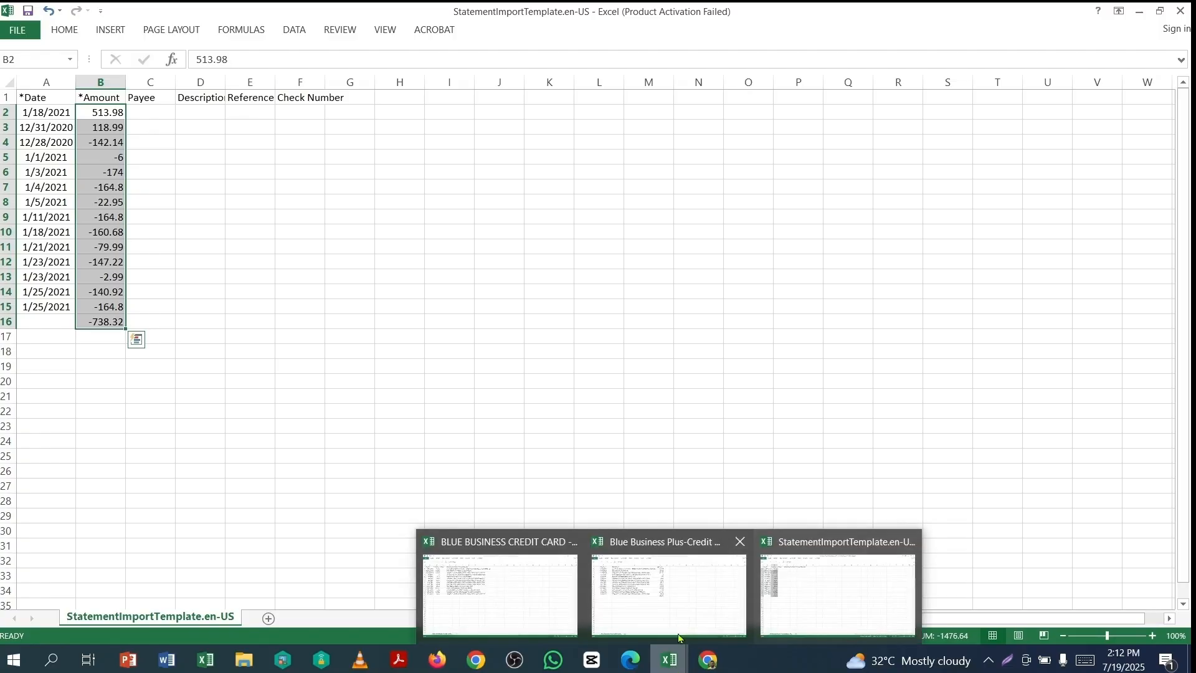
left_click(680, 616)
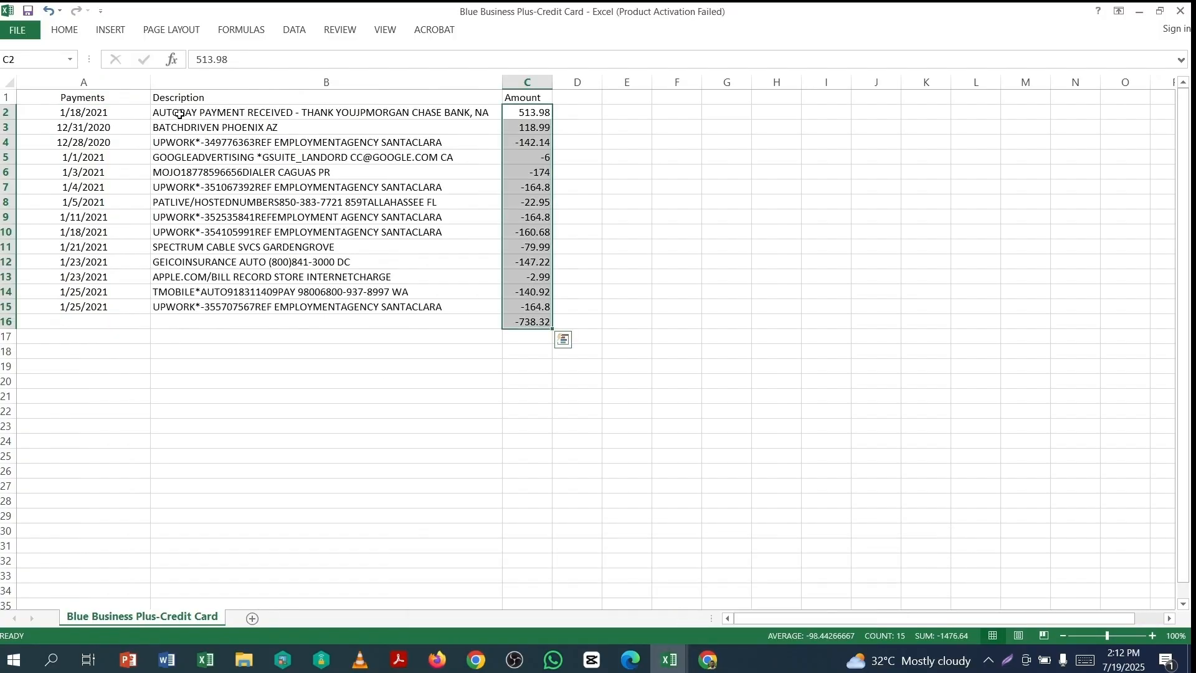
left_click_drag(167, 115, 191, 305)
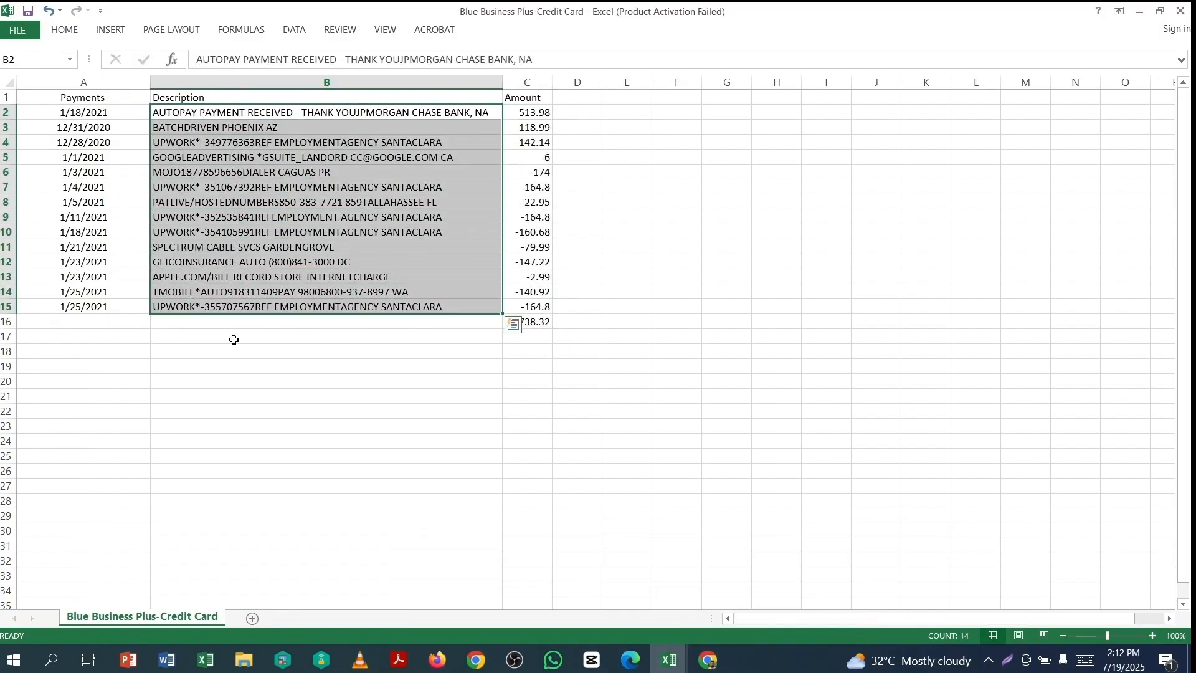
key("ctrl+c")
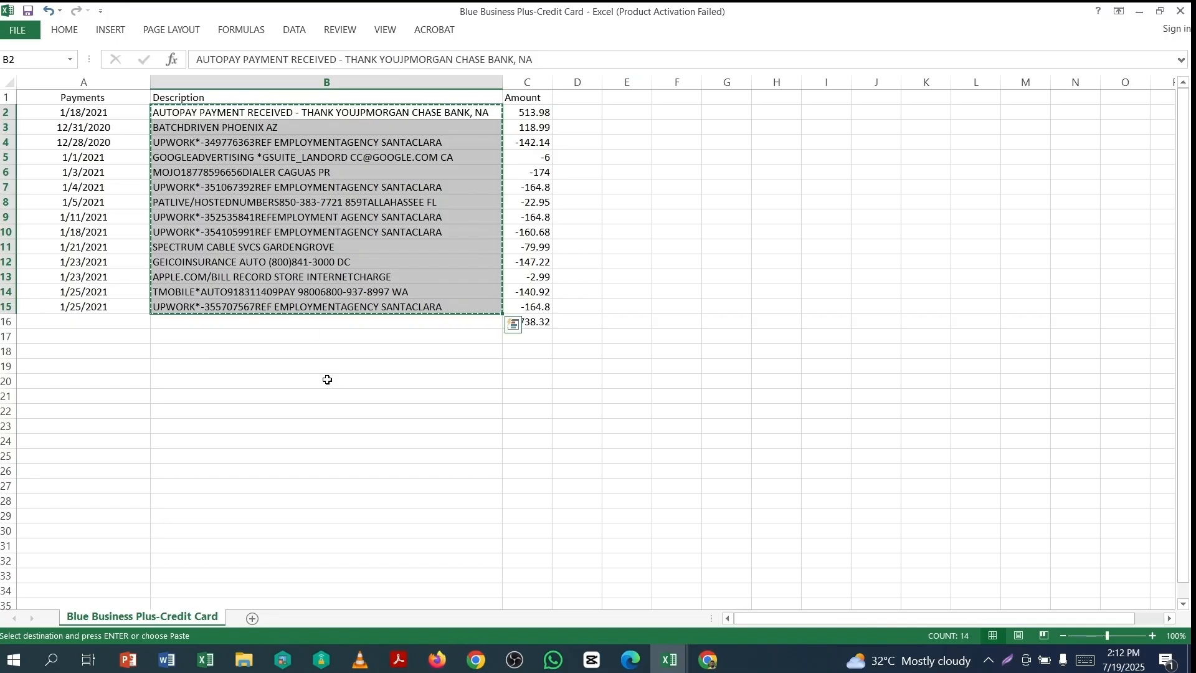
key("alt+Tab")
left_click(199, 114)
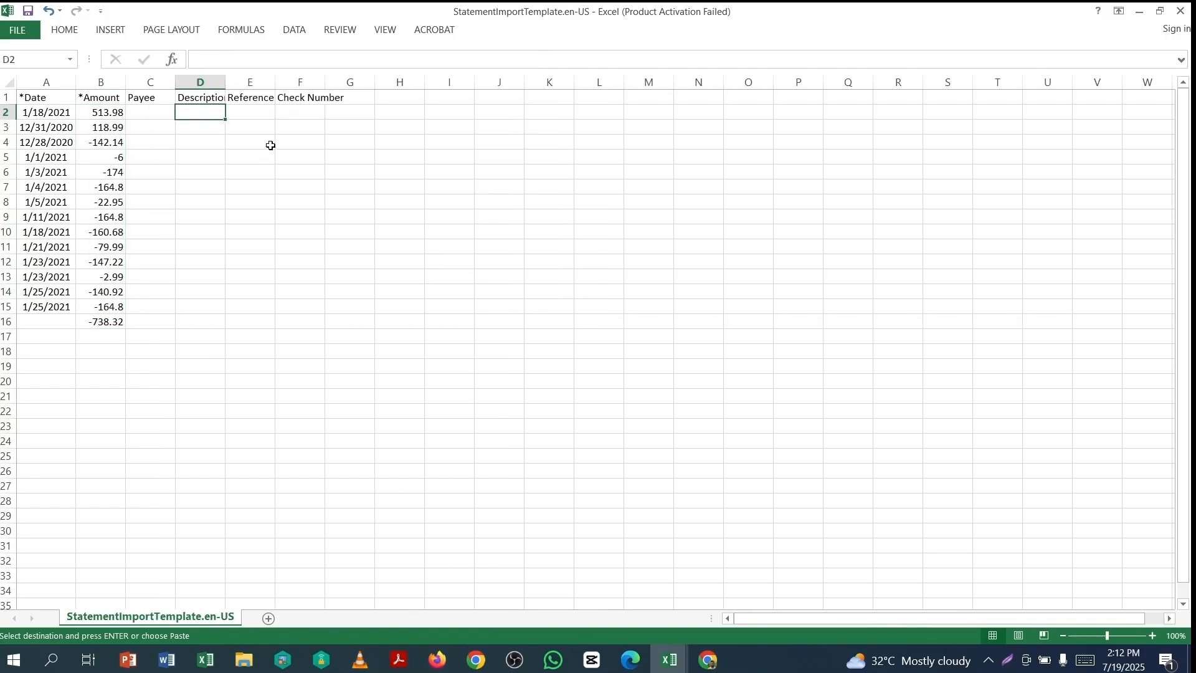
key("ctrl+v")
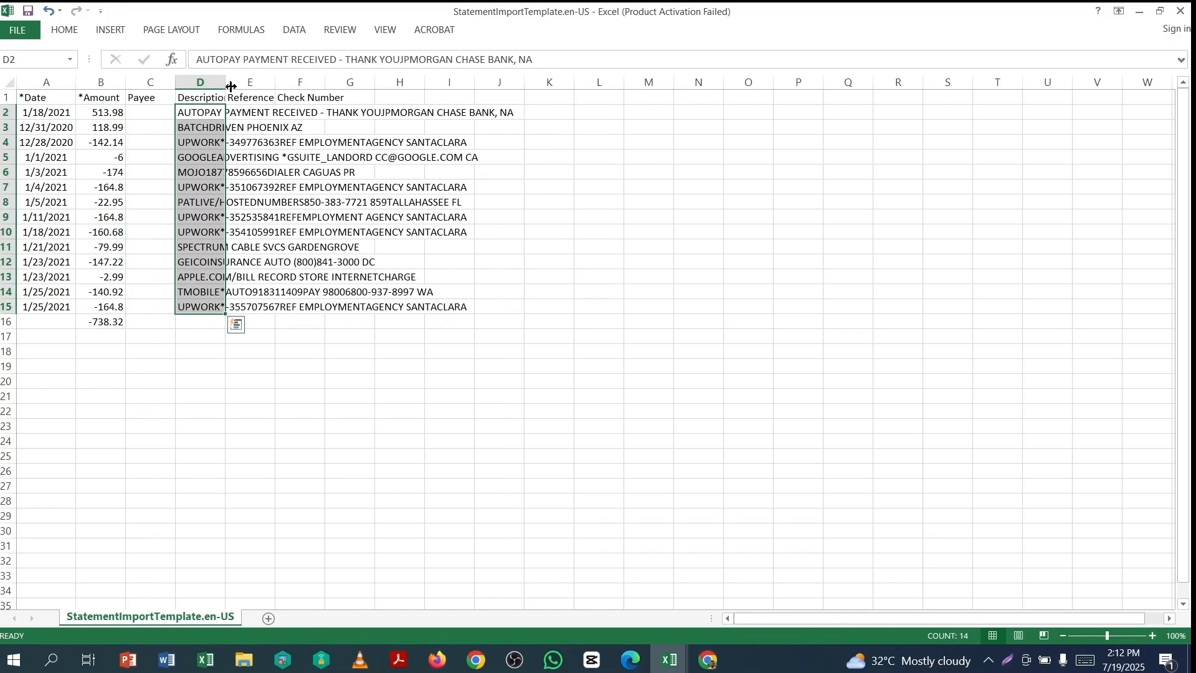
double_click(226, 81)
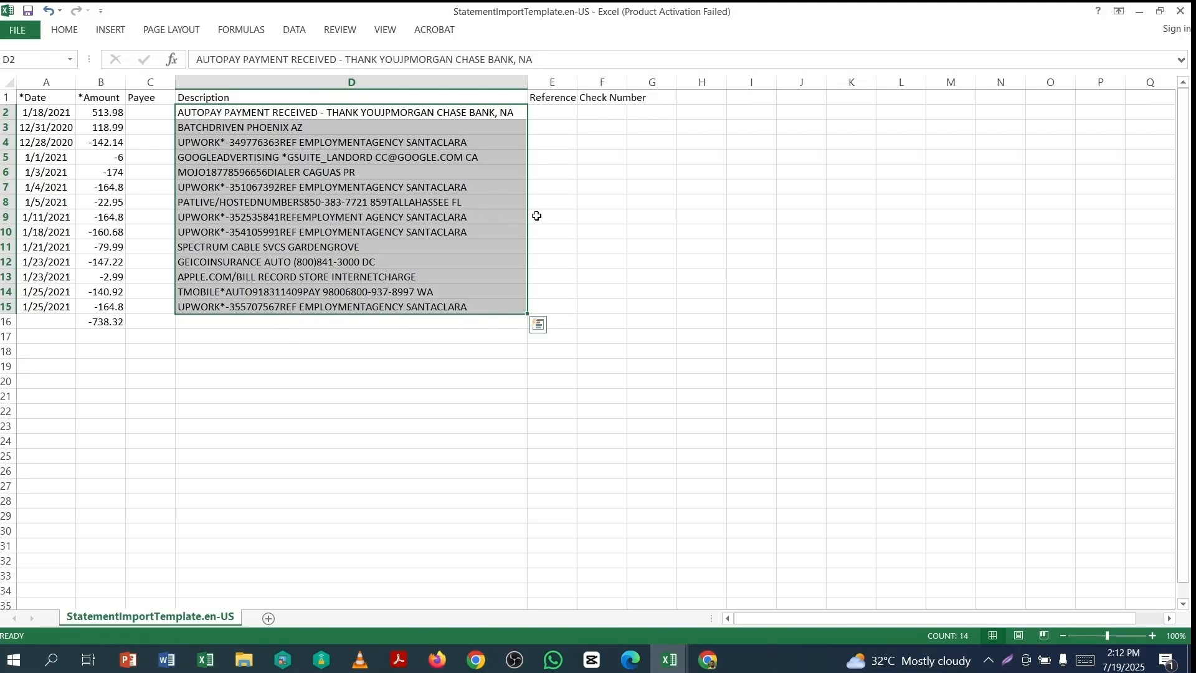
left_click(593, 212)
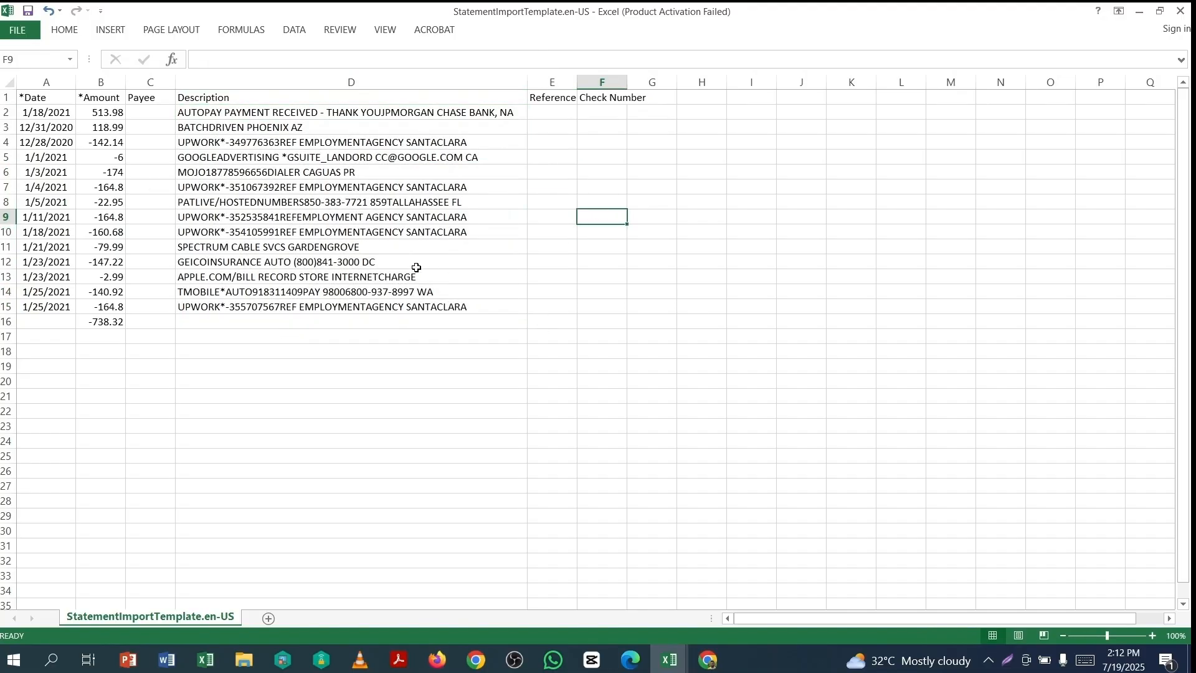
Save the template as the CSV file AExp-StatementImportTemplate.en-US in the Desktop's BR-Xero folder and close the workbook
left_click(18, 29)
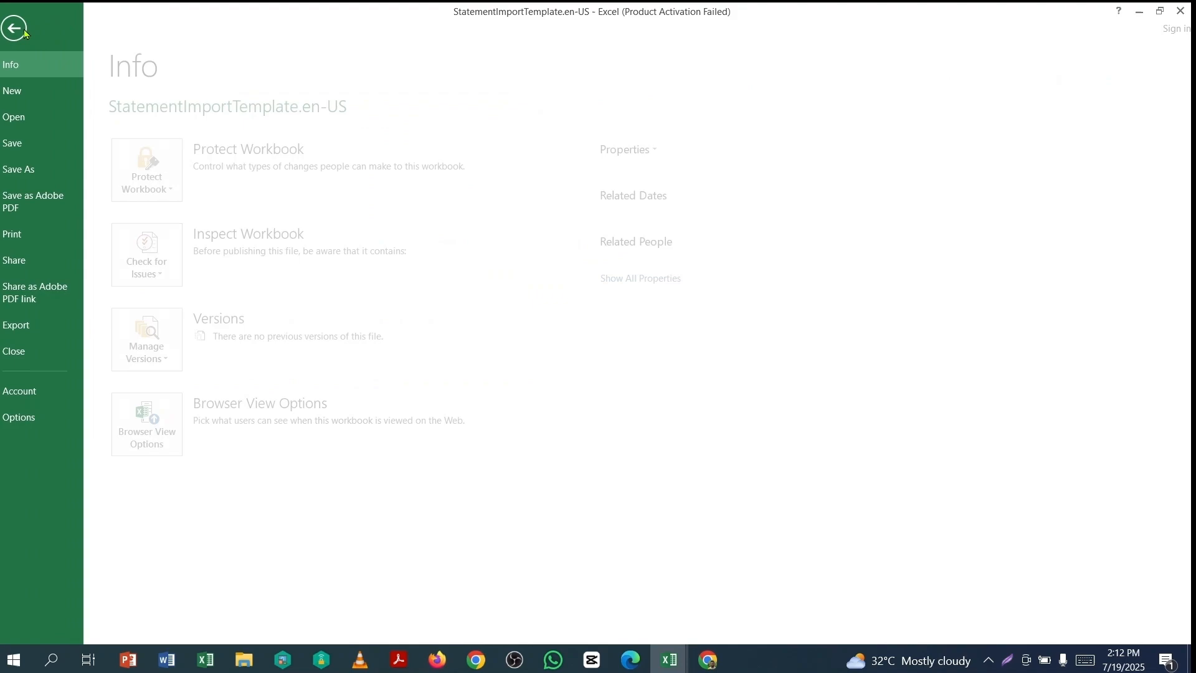
left_click(19, 167)
left_click(352, 228)
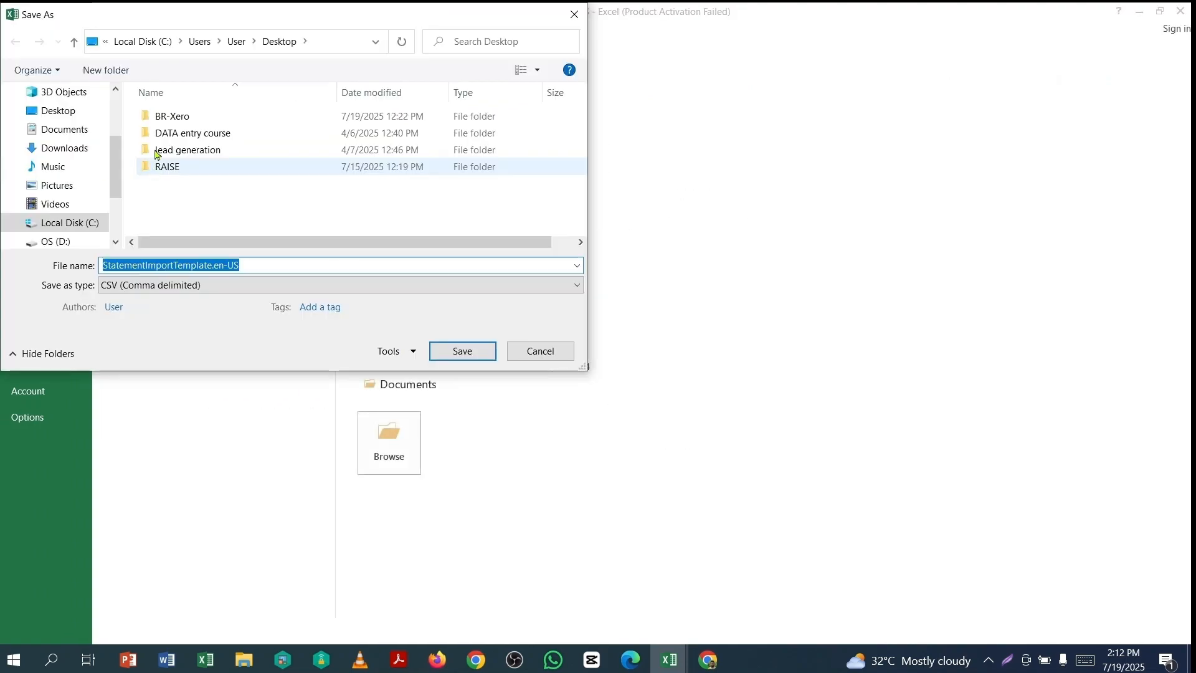
left_click(160, 118)
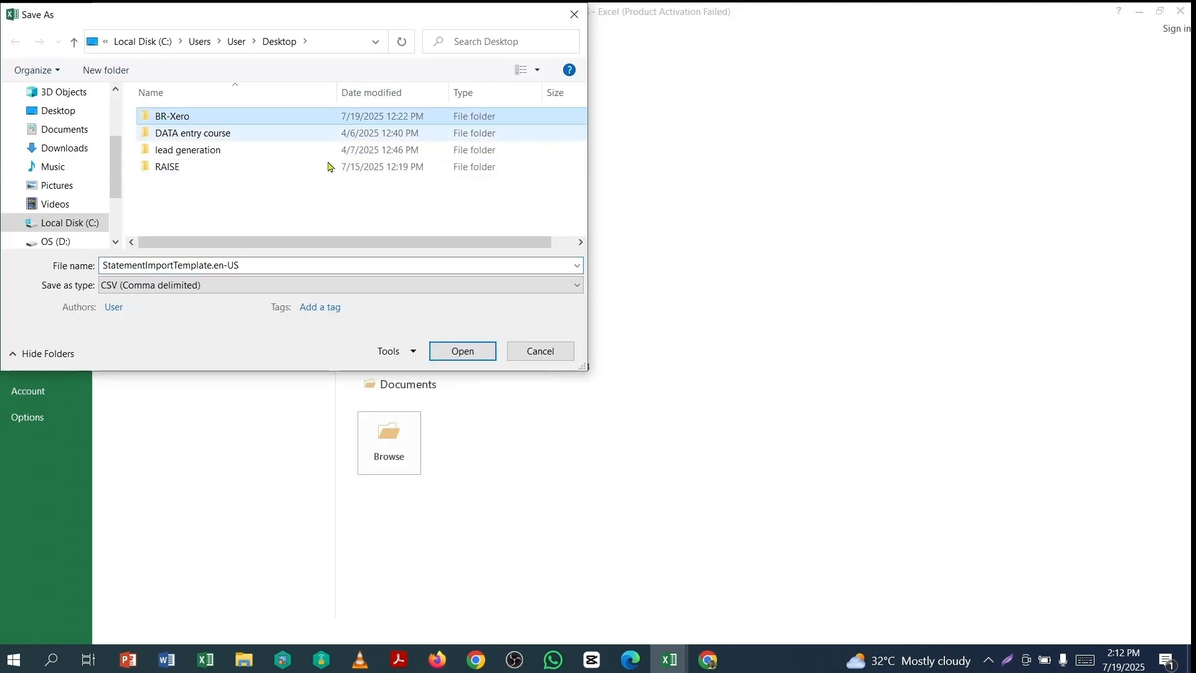
left_click(457, 352)
key("Home")
type("AExp-")
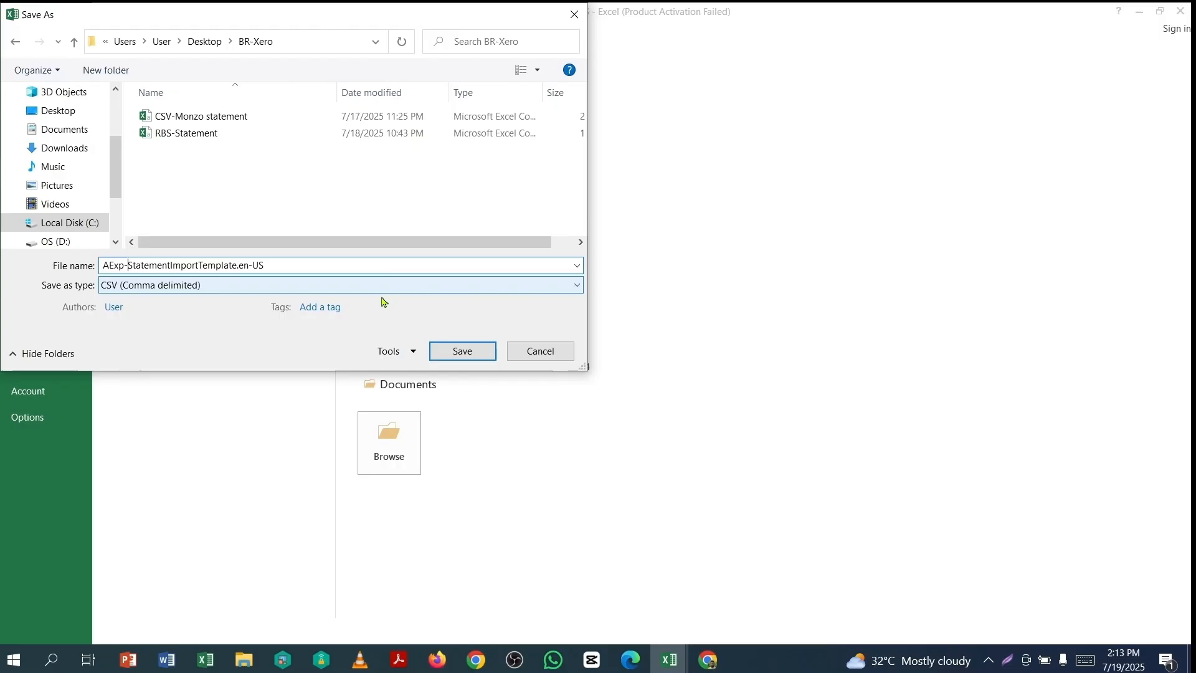
left_click(449, 354)
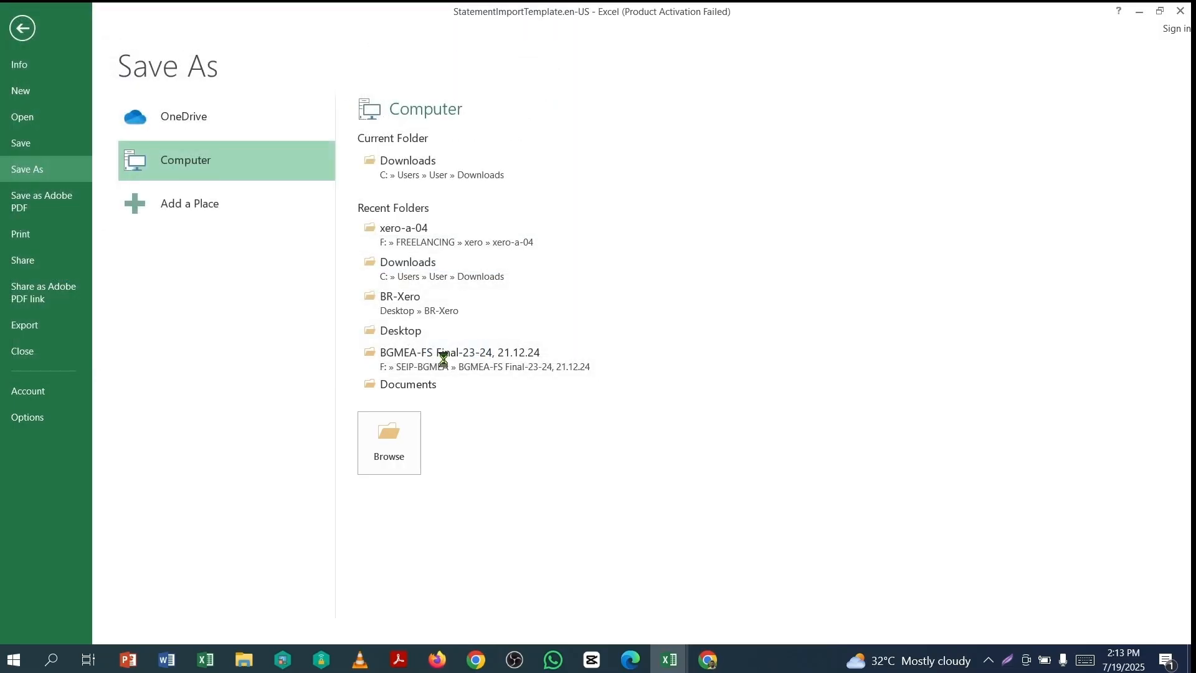
left_click(528, 374)
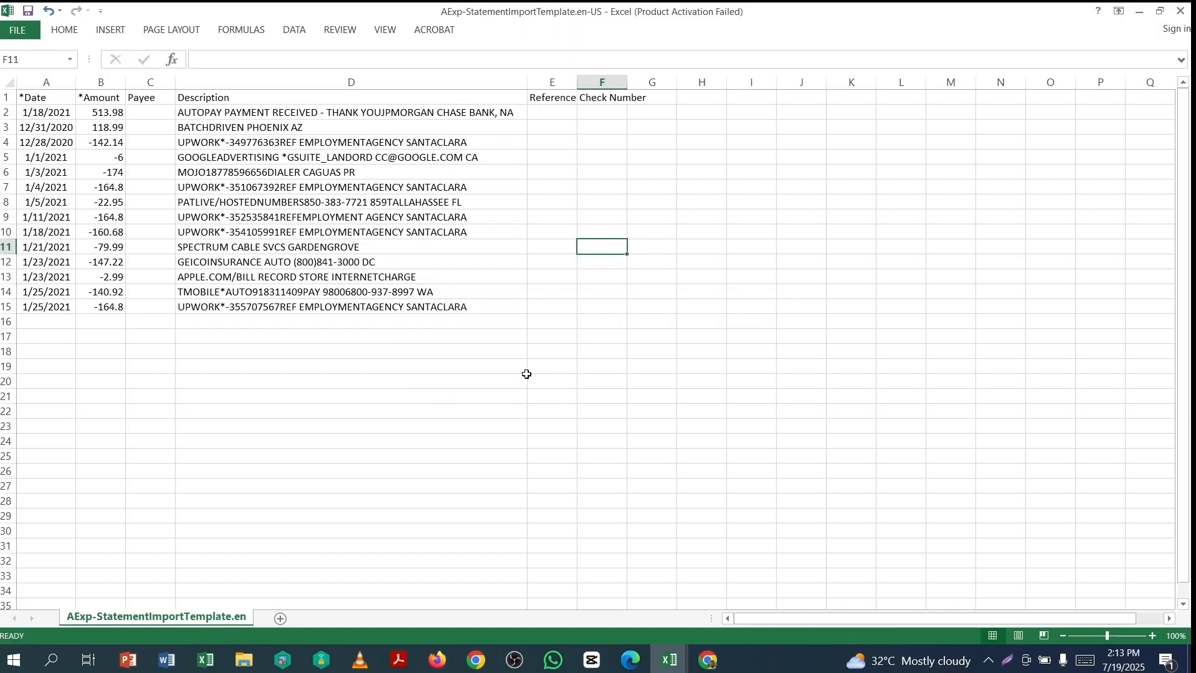
left_click(463, 238)
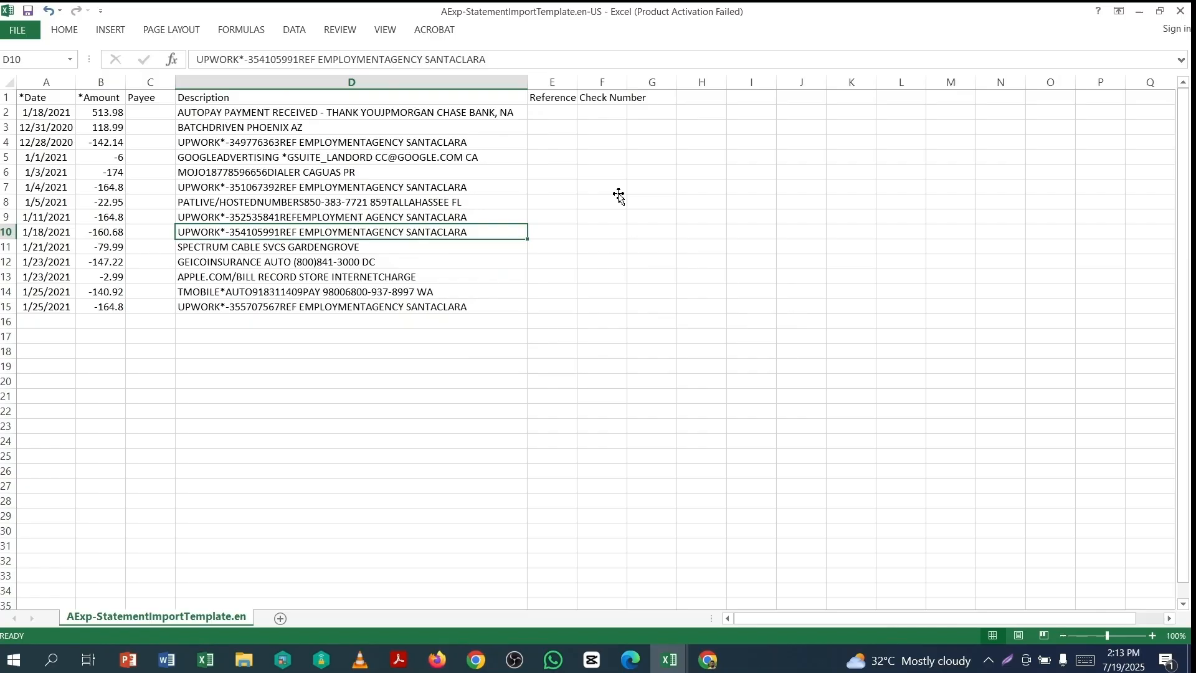
left_click(1180, 10)
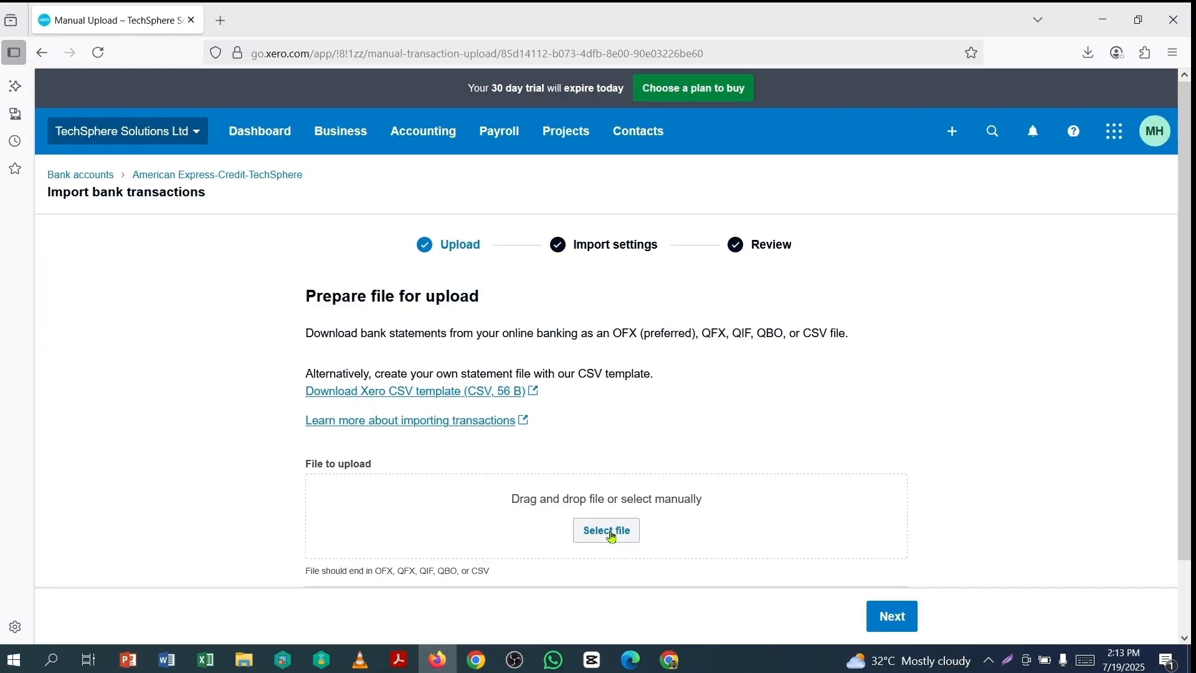
Add AExp-StatementImportTemplate.en-US.csv as the file to upload in Xero and continue to the import settings
left_click(610, 532)
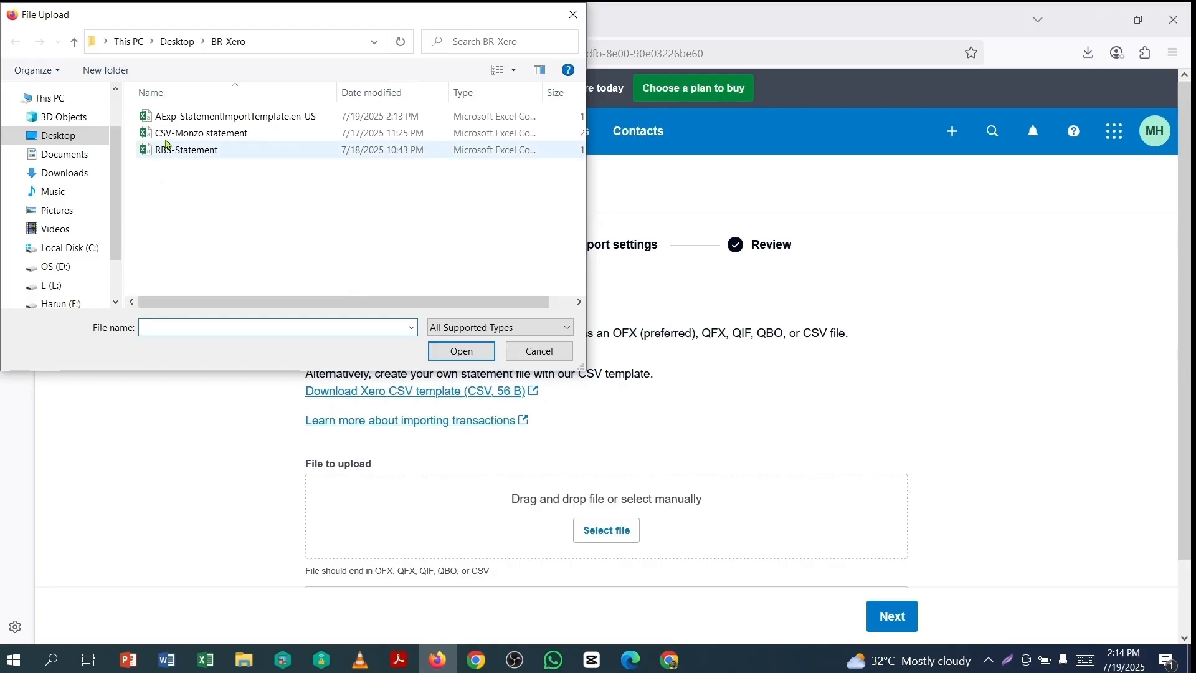
left_click(165, 118)
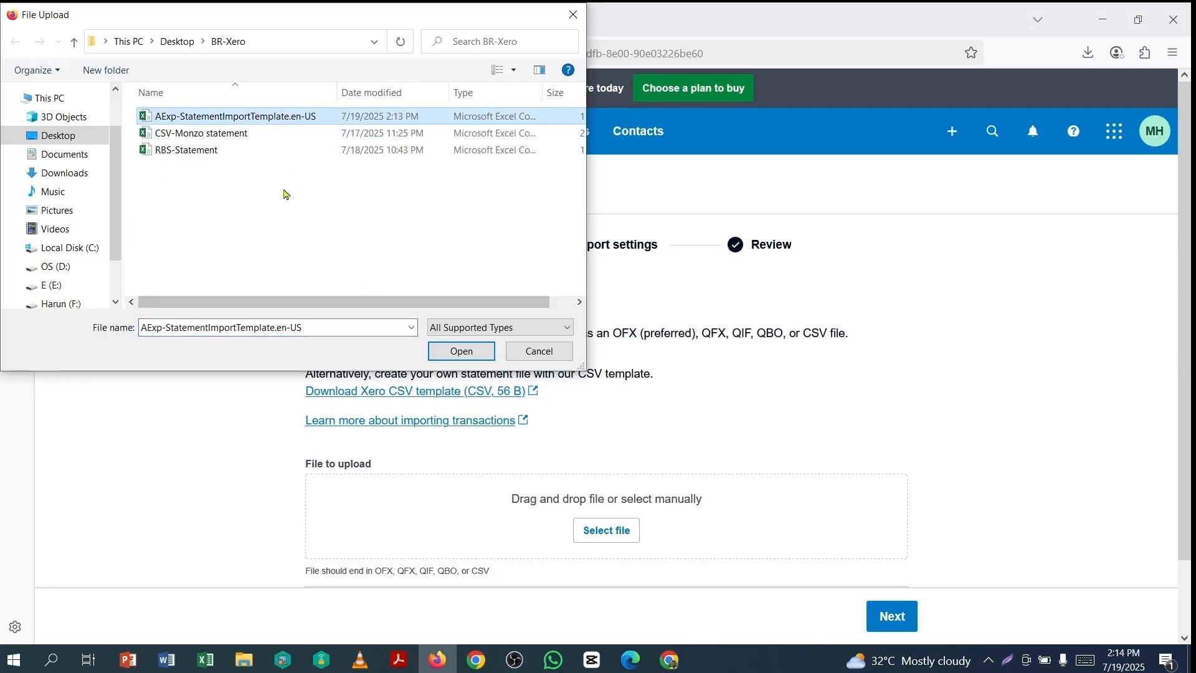
left_click(462, 350)
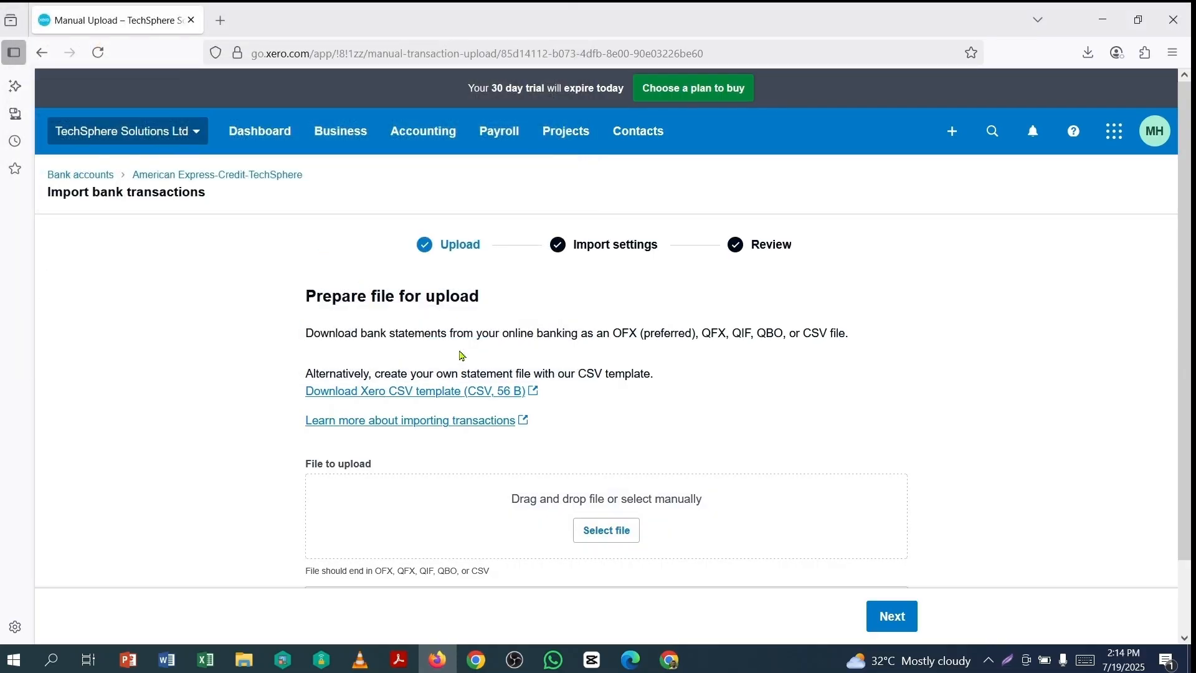
scroll(793, 467, "down", 2)
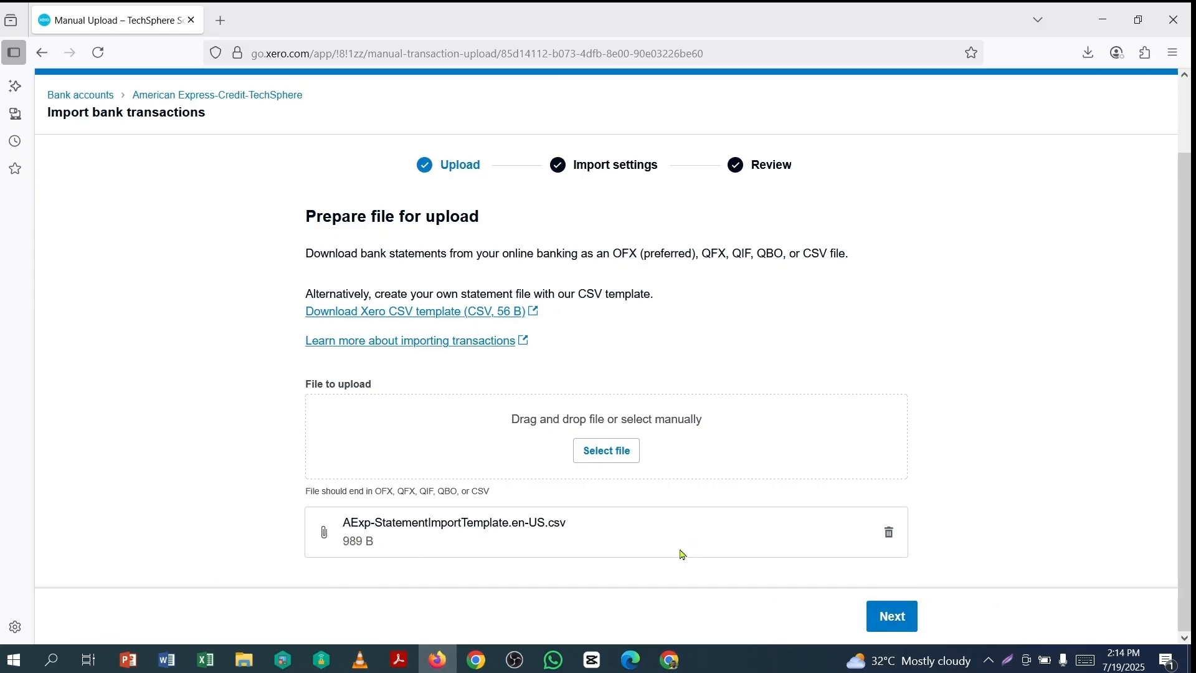
left_click(893, 617)
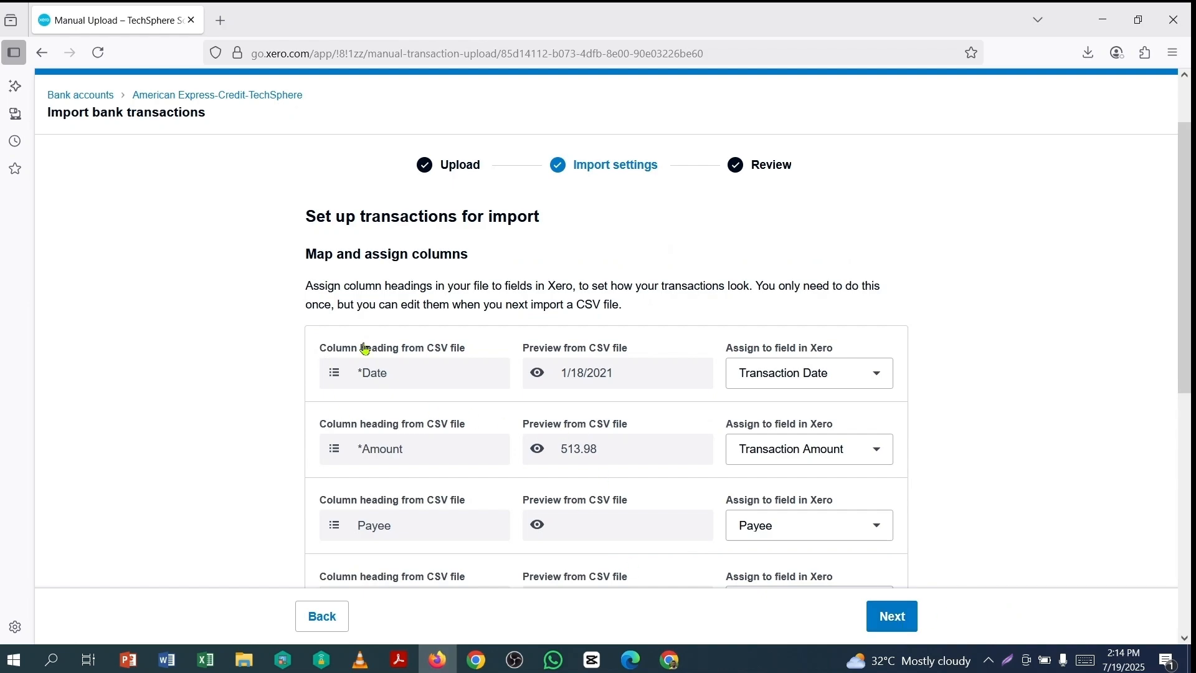
Compare the statement line count in Xero's import settings with the amounts in B2:B15 of the AExp CSV in Excel, and return to Xero's column mapping
scroll(503, 469, "down", 5)
left_click_drag(410, 393, 464, 397)
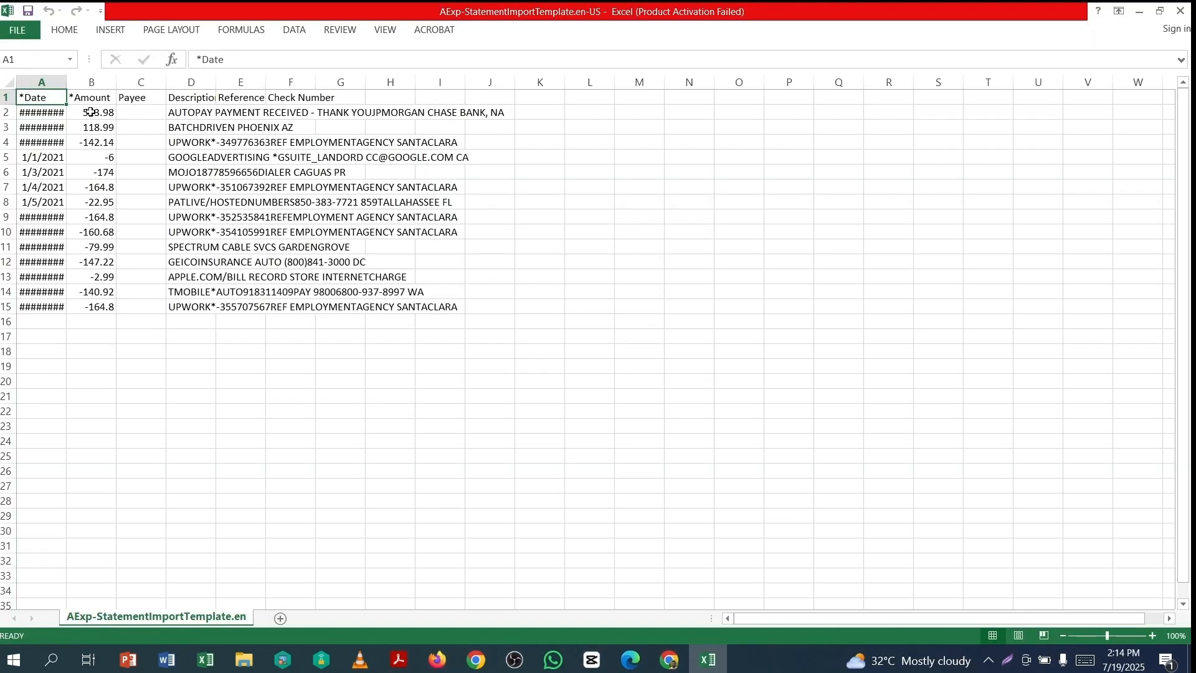
left_click_drag(91, 112, 93, 306)
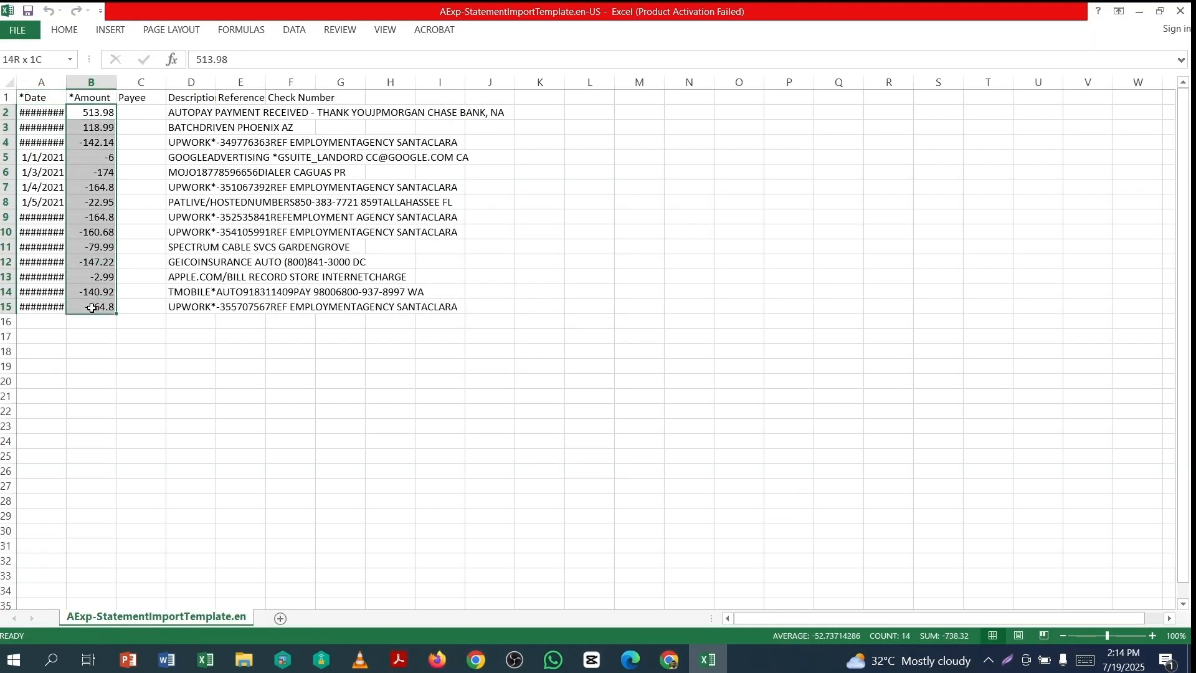
left_click(253, 379)
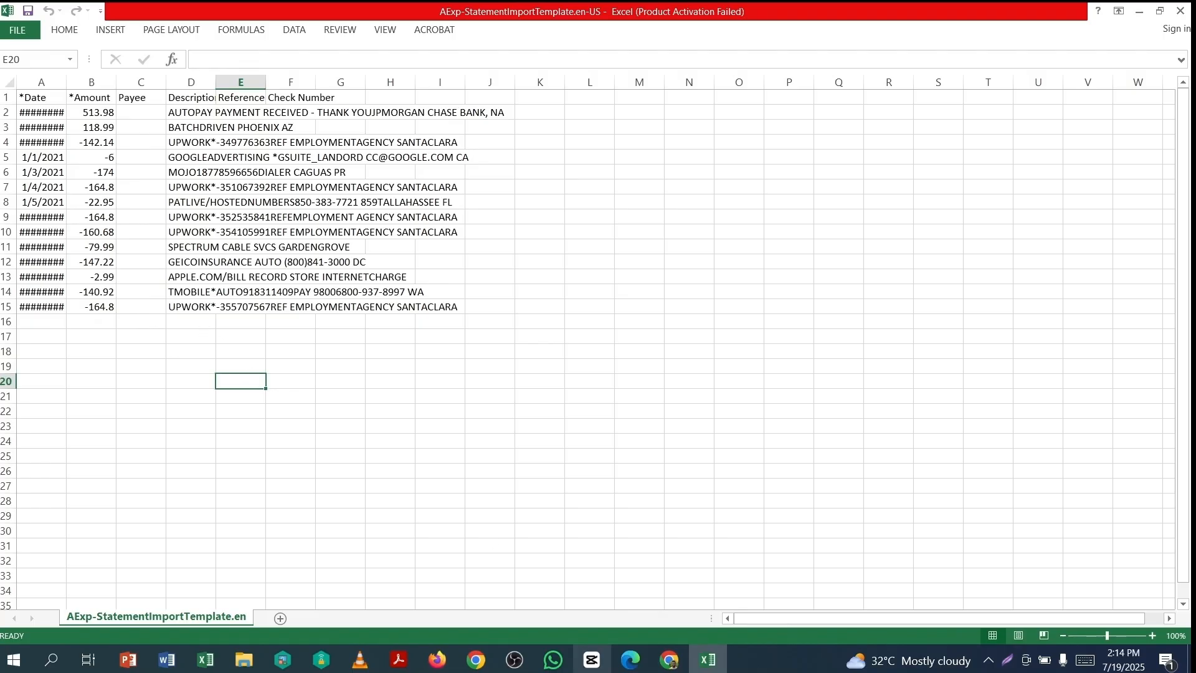
left_click(437, 659)
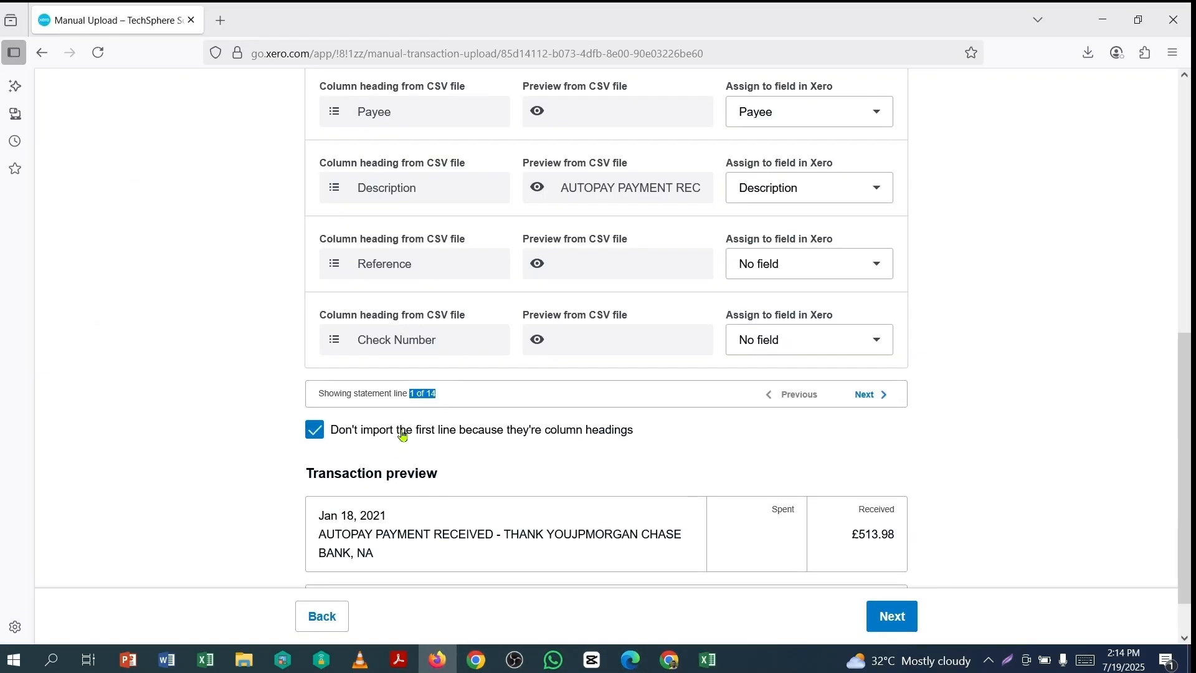
scroll(965, 336, "up", 4)
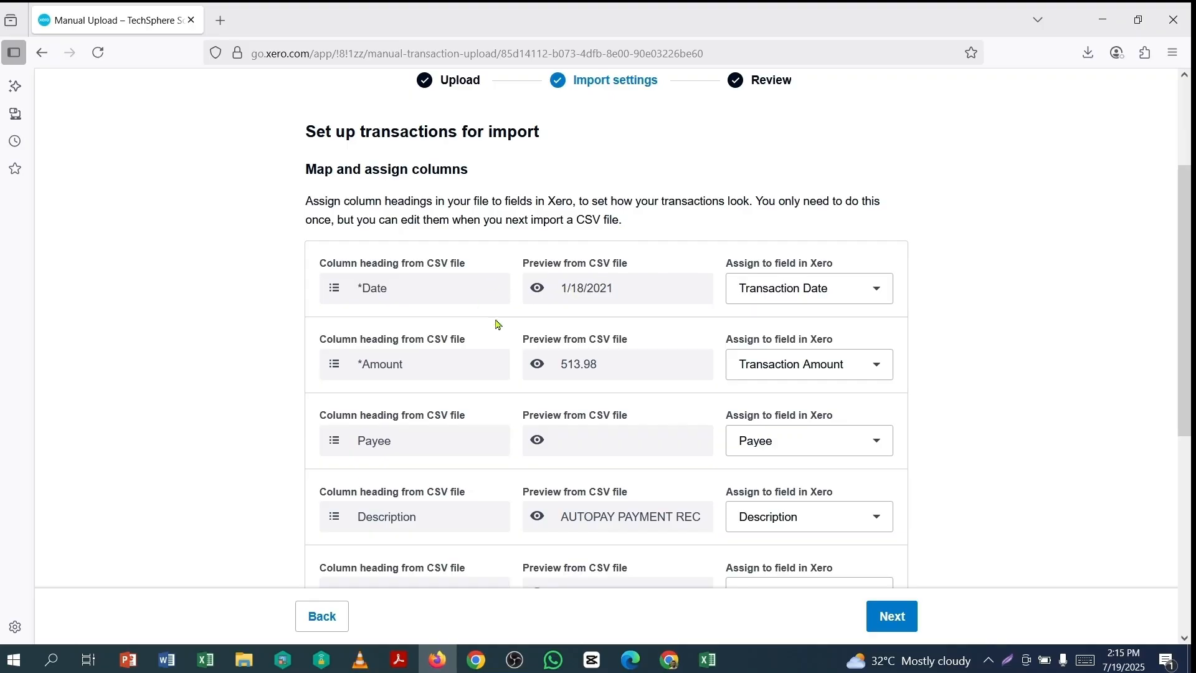
Accept the column mapping, review the transactions ready to import from the American Express CSV, and complete the import
scroll(608, 339, "down", 3)
scroll(619, 361, "down", 2)
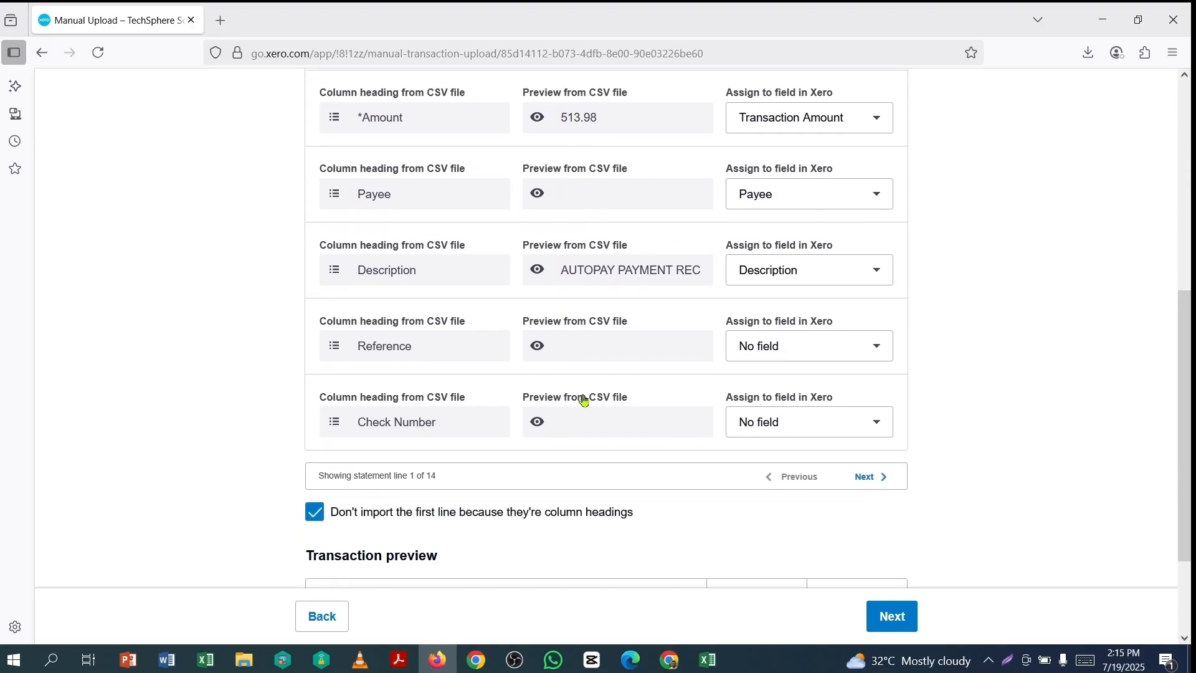
left_click(885, 619)
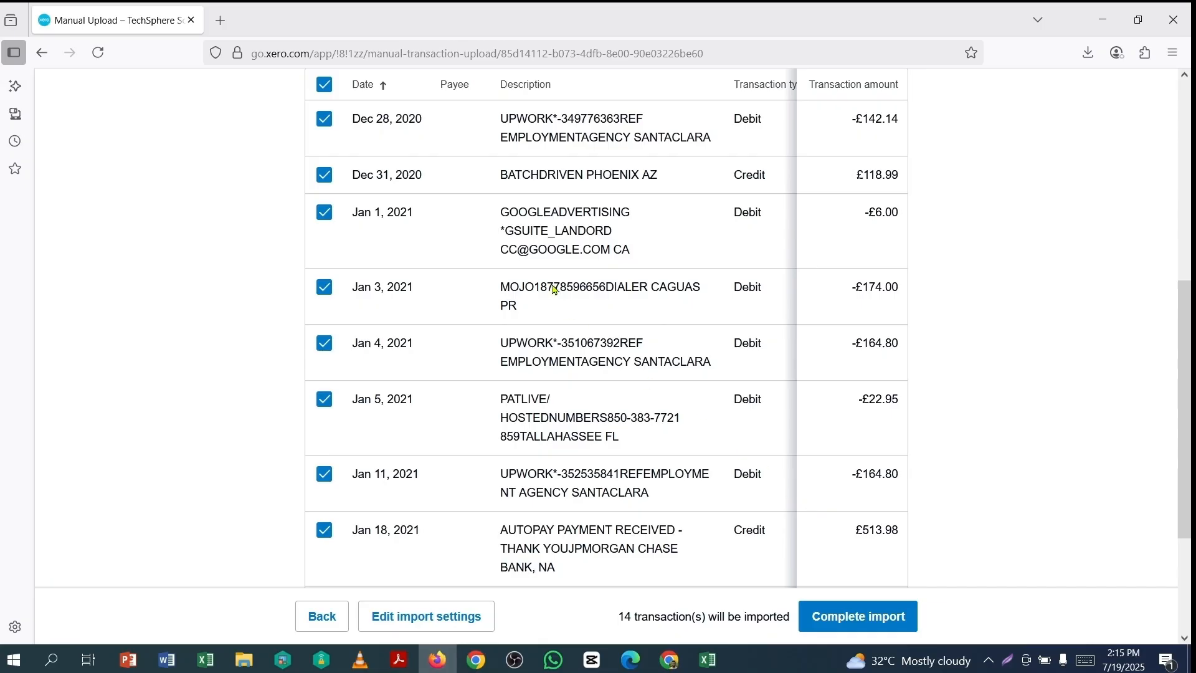
scroll(553, 290, "up", 6)
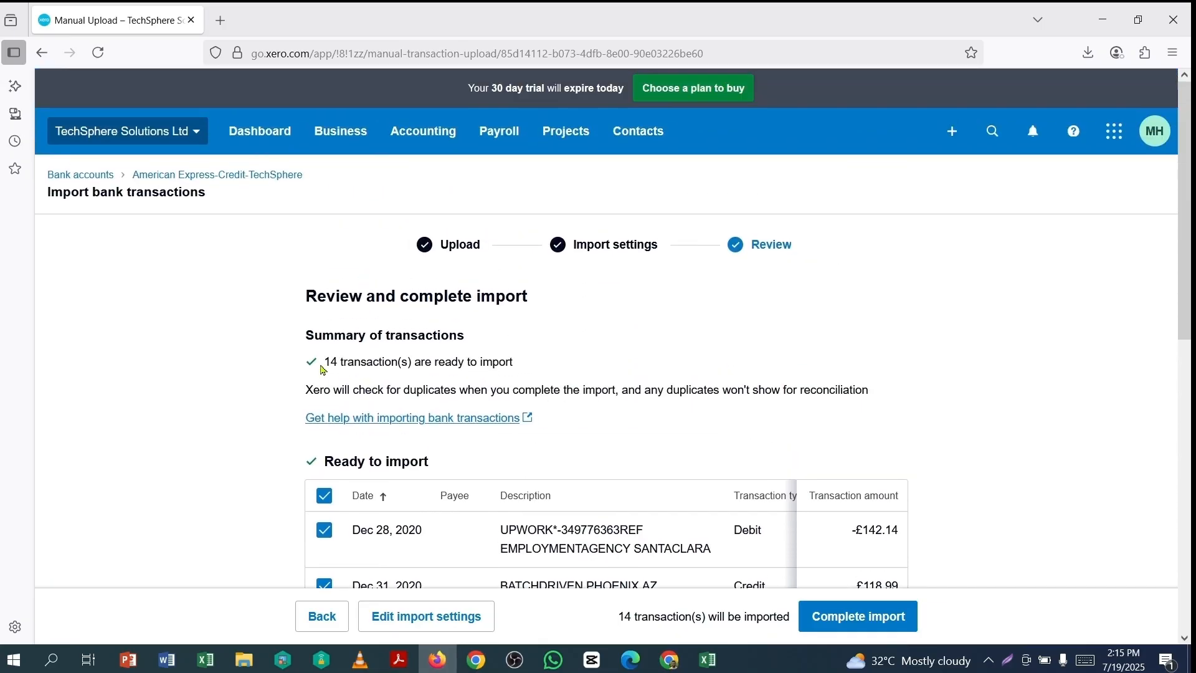
left_click_drag(326, 361, 458, 362)
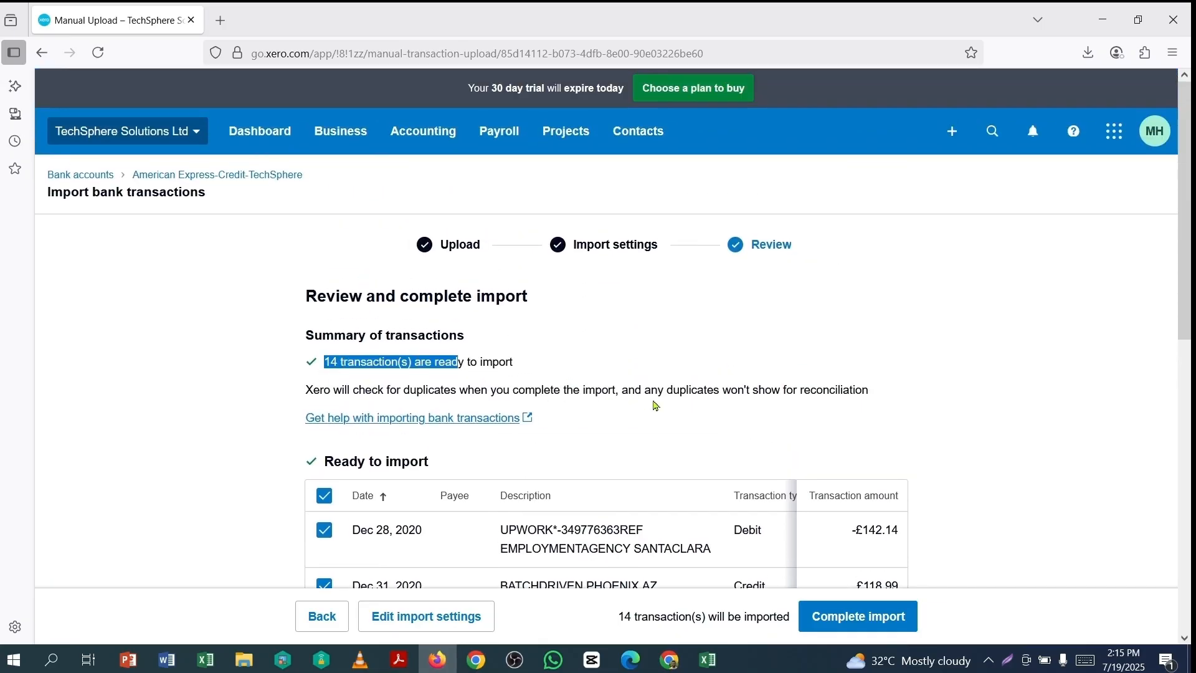
scroll(656, 405, "down", 10)
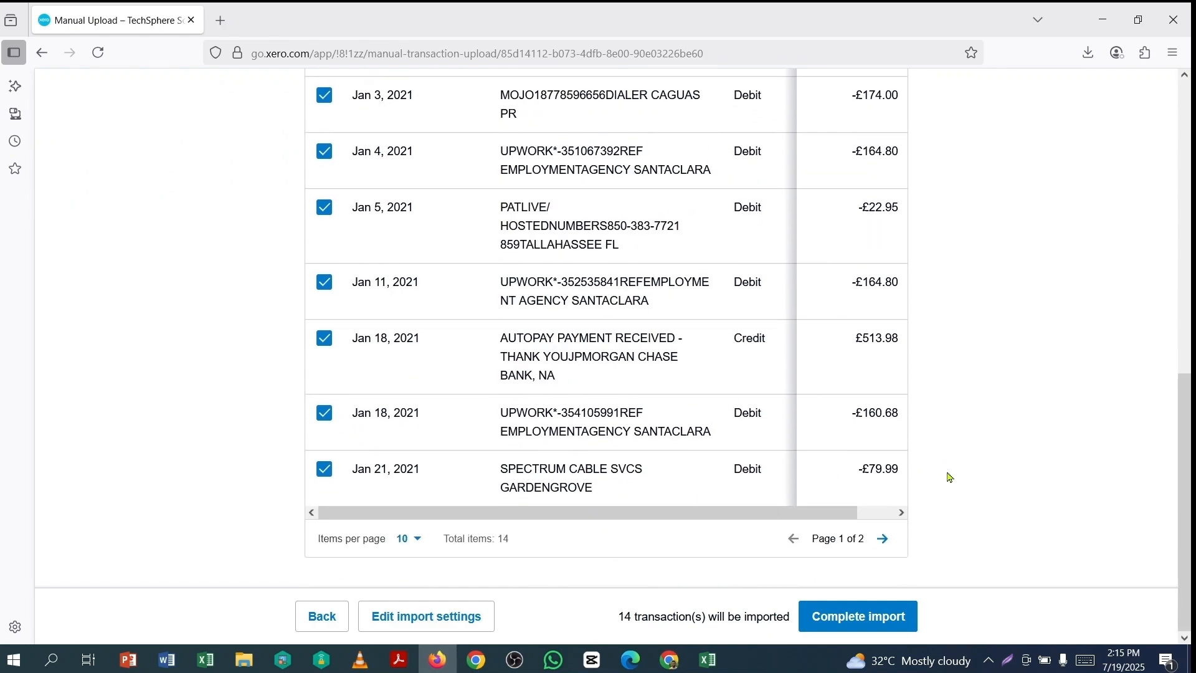
left_click(853, 616)
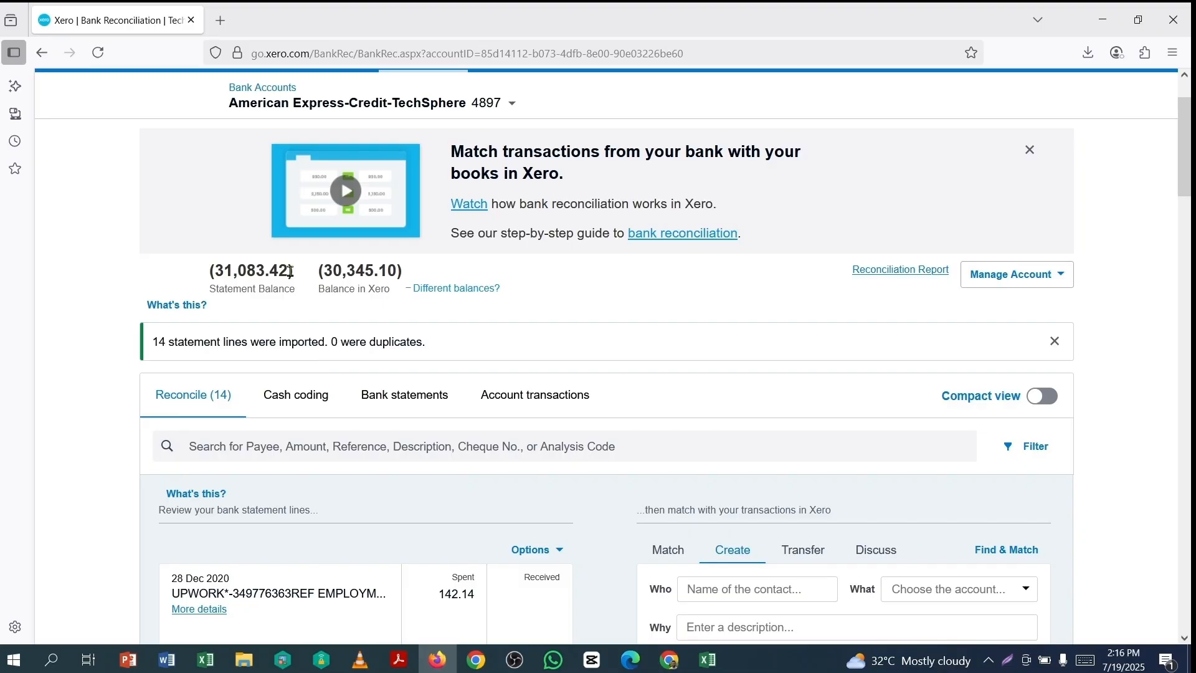
Review the imported statement lines in the American Express account's bank statements, and return to reconciliation
scroll(492, 486, "down", 2)
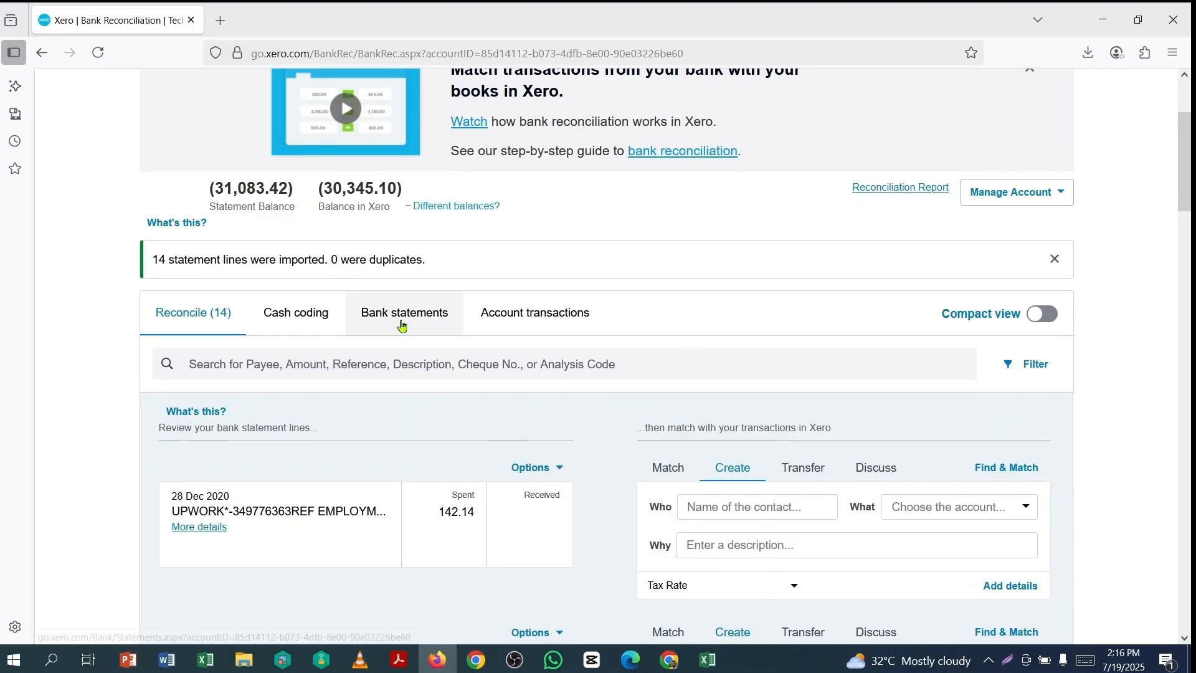
left_click(403, 319)
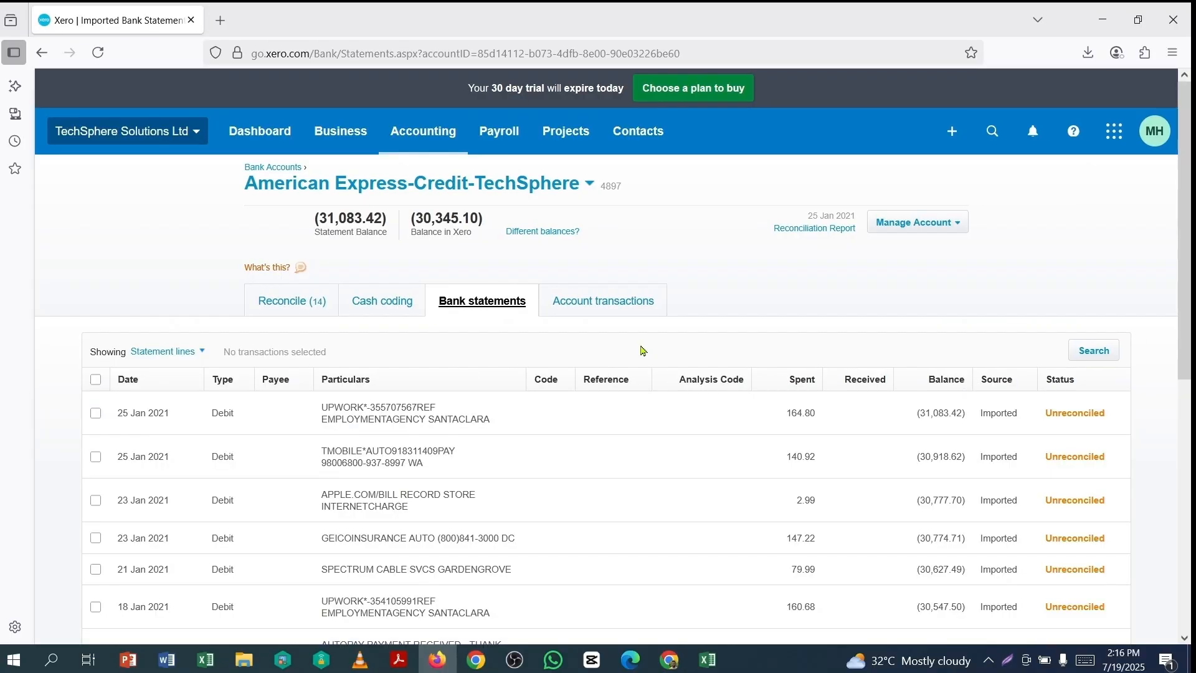
scroll(987, 438, "down", 7)
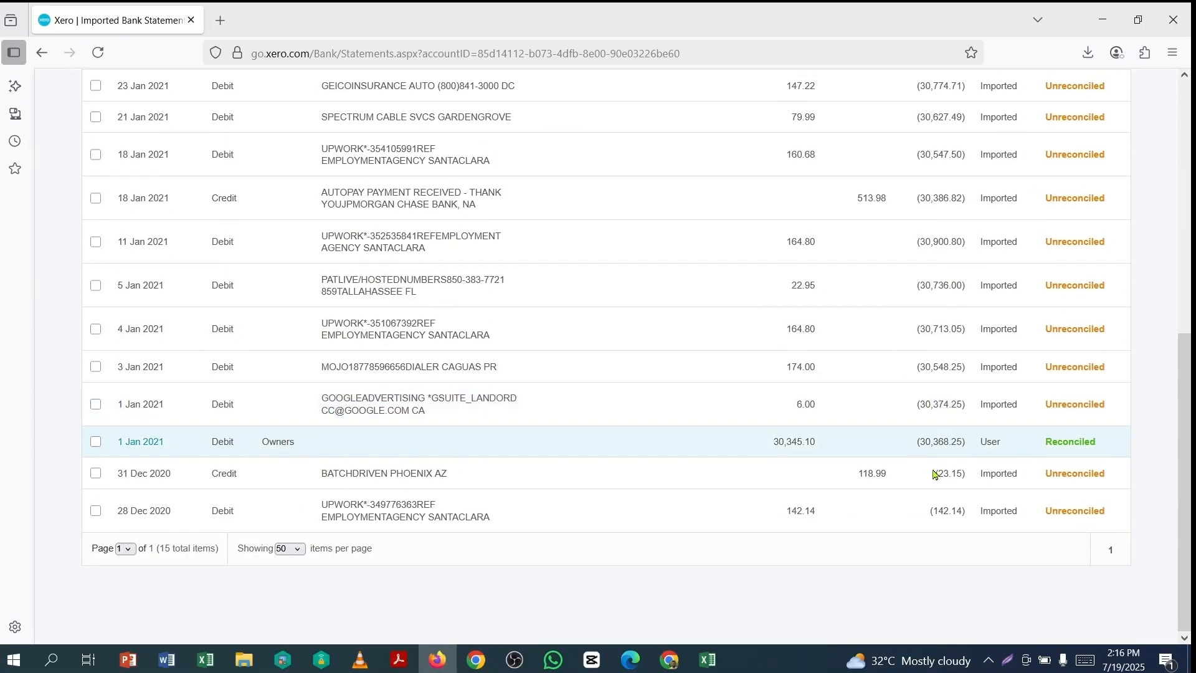
scroll(769, 512, "up", 7)
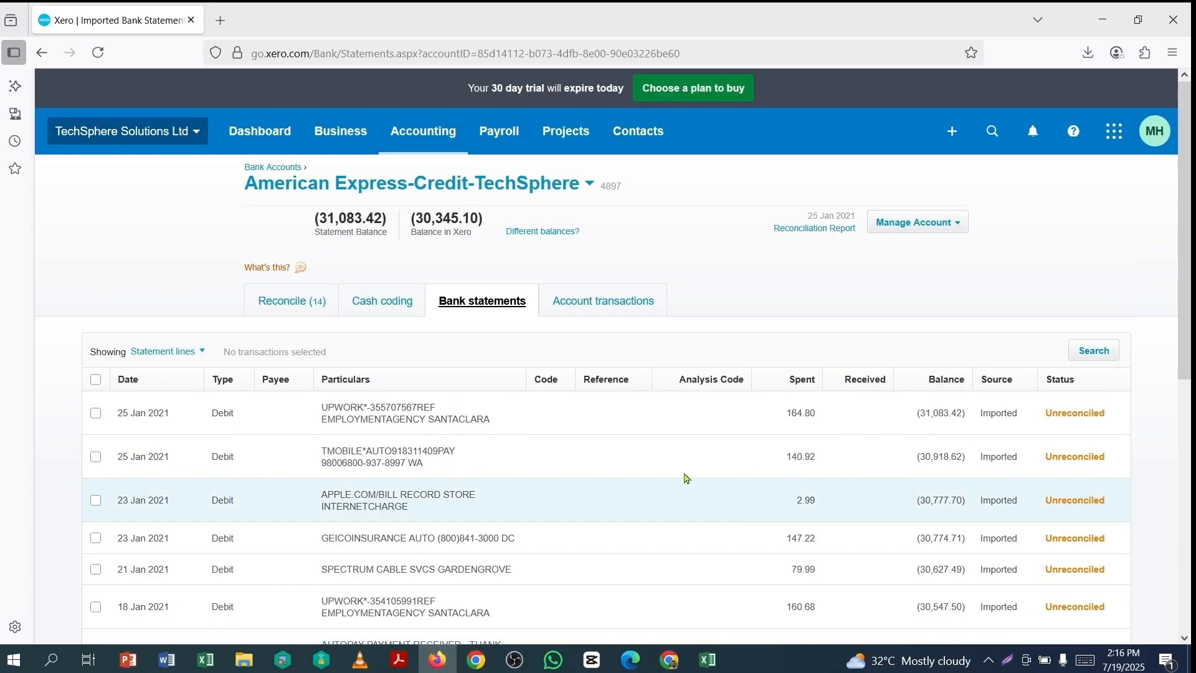
left_click(292, 304)
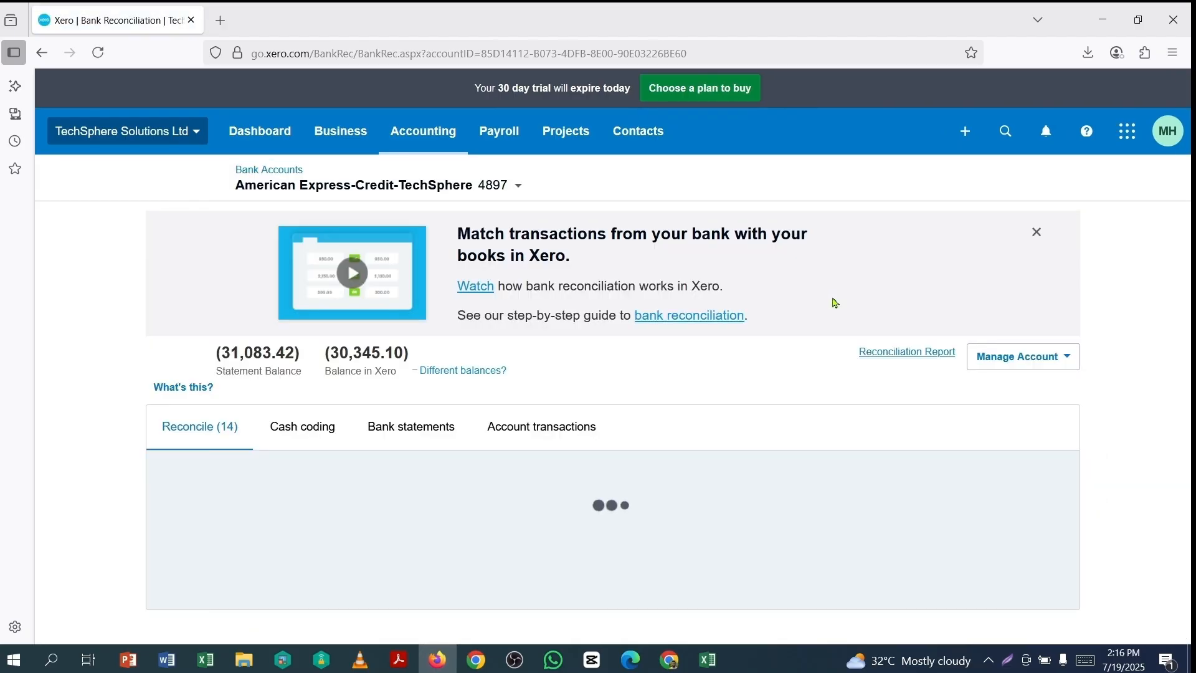
Check the imported lines in the account's cash coding view and go back to the list of lines awaiting reconciliation
scroll(399, 364, "down", 1)
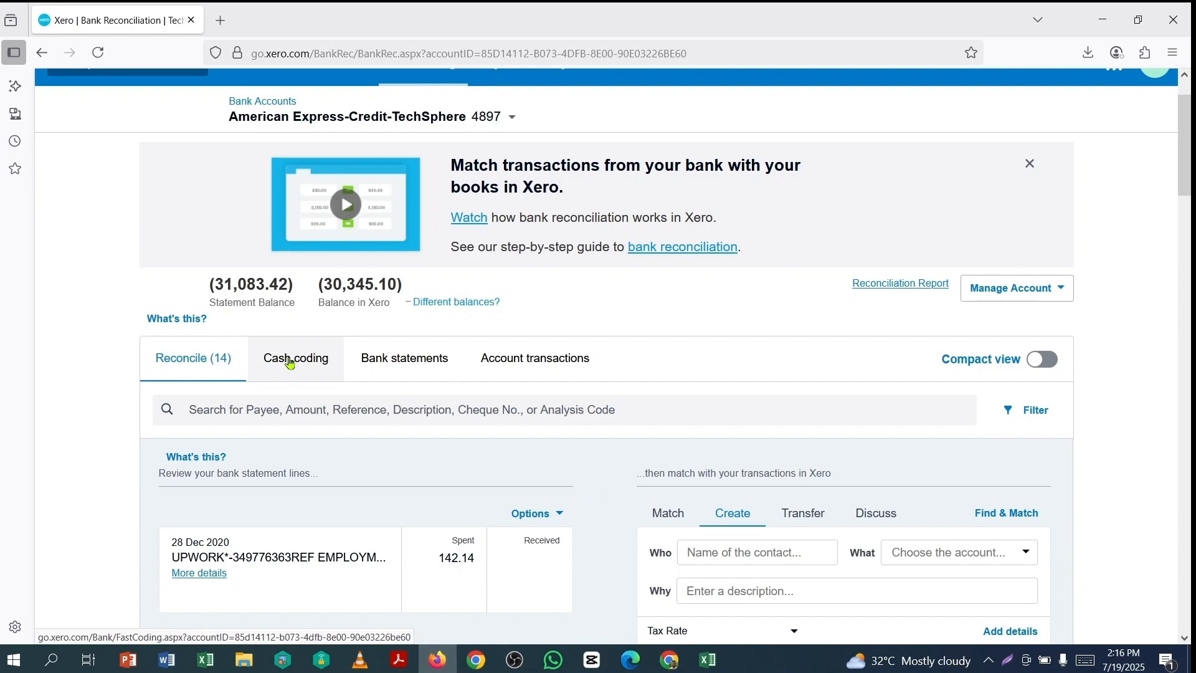
left_click(285, 363)
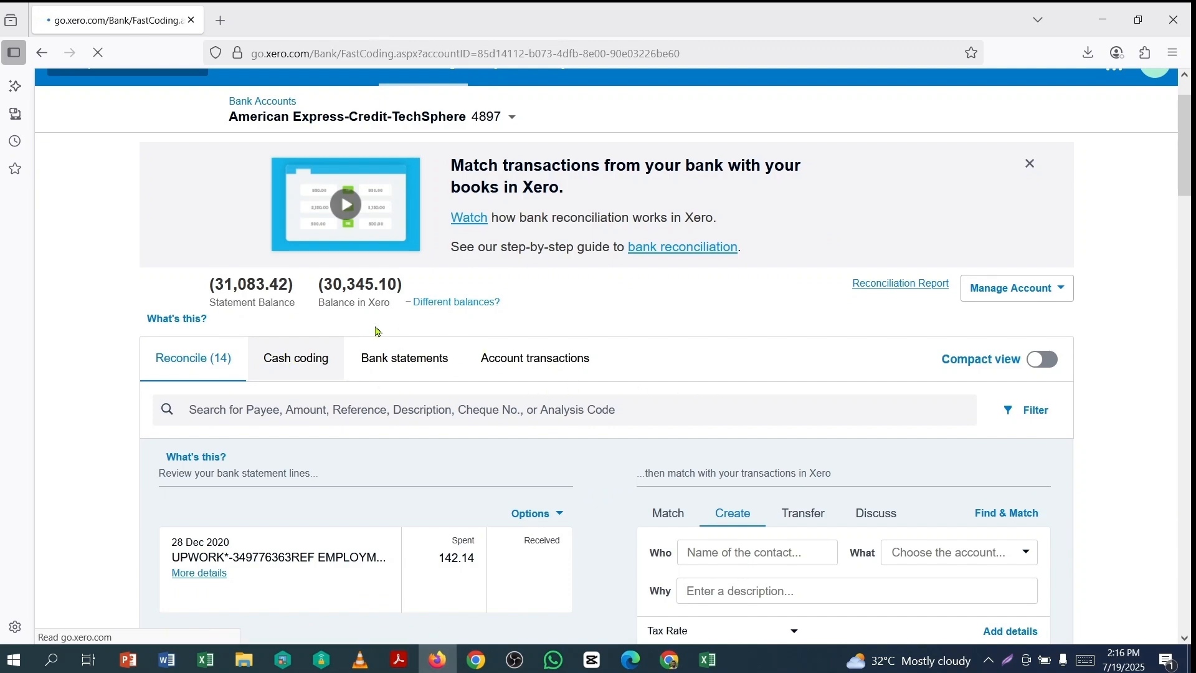
scroll(710, 406, "down", 1)
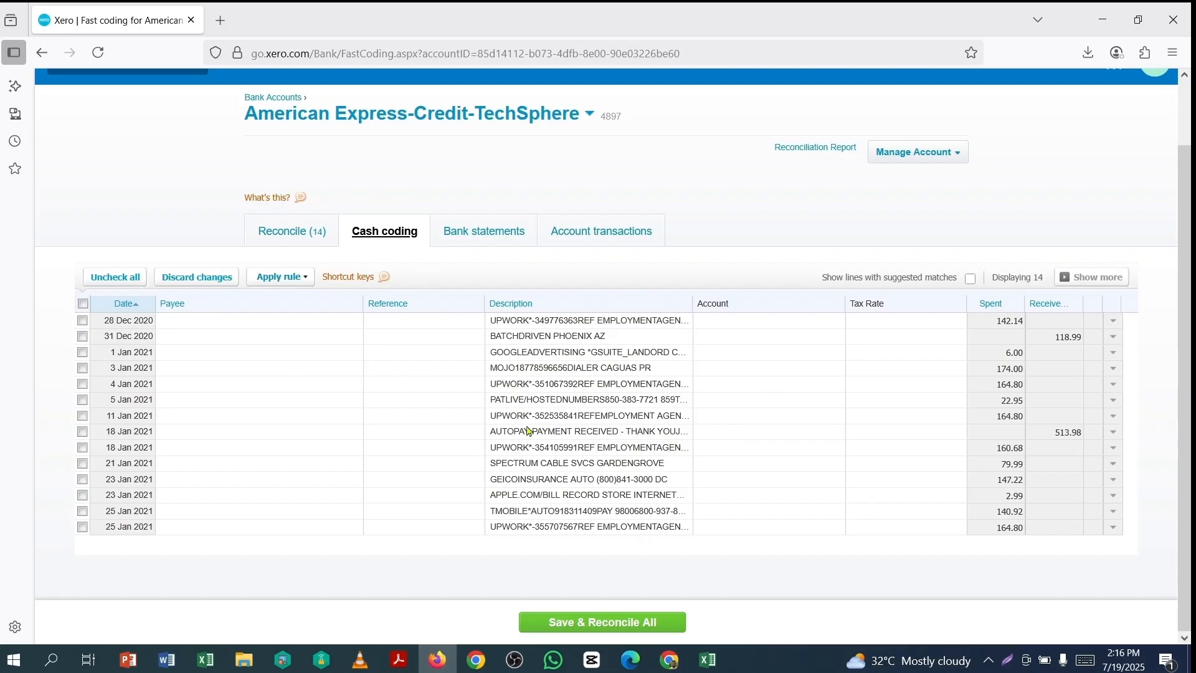
left_click(288, 235)
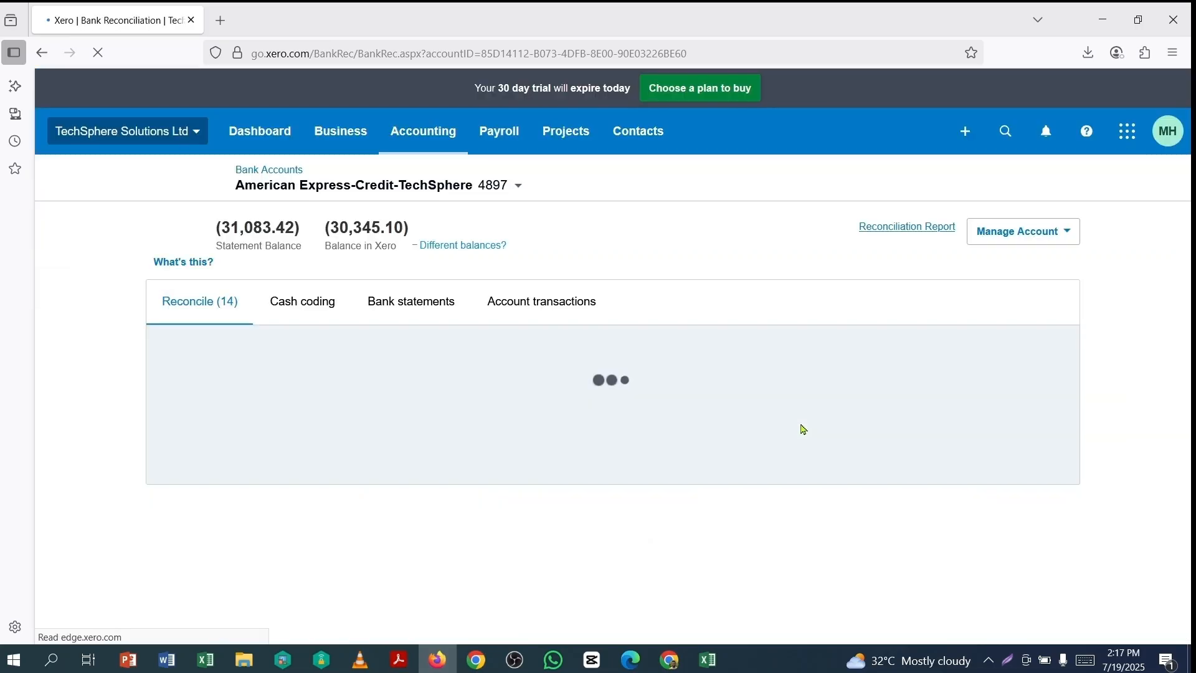
scroll(692, 380, "down", 4)
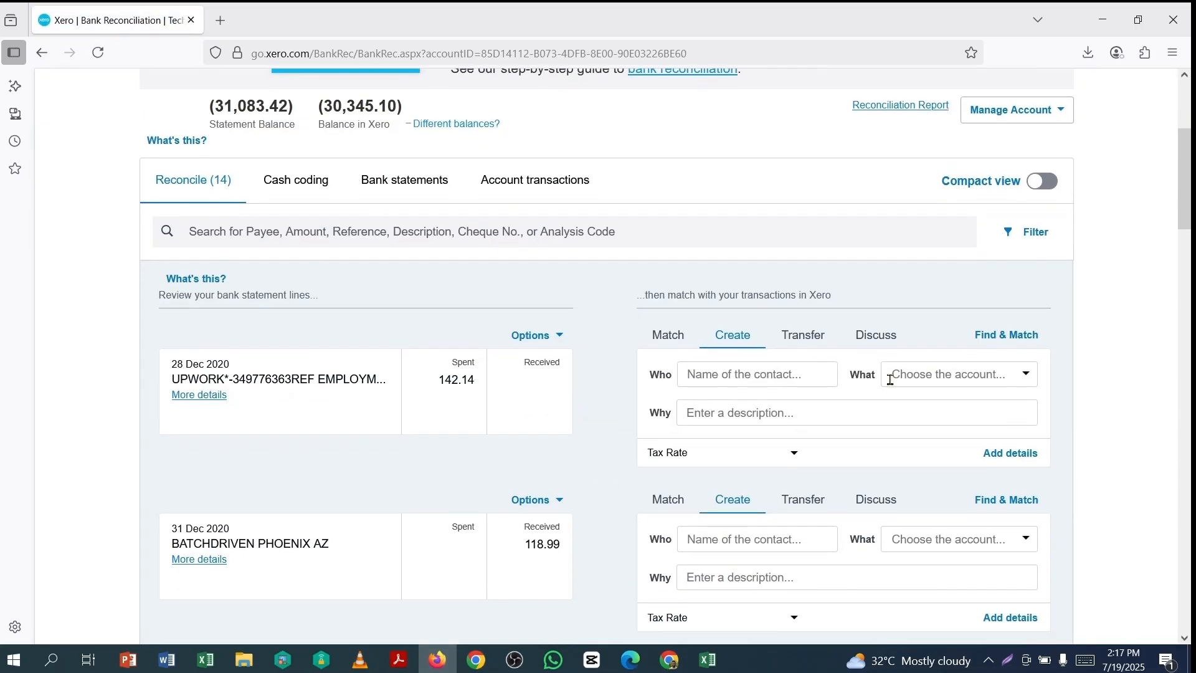
scroll(890, 380, "down", 1)
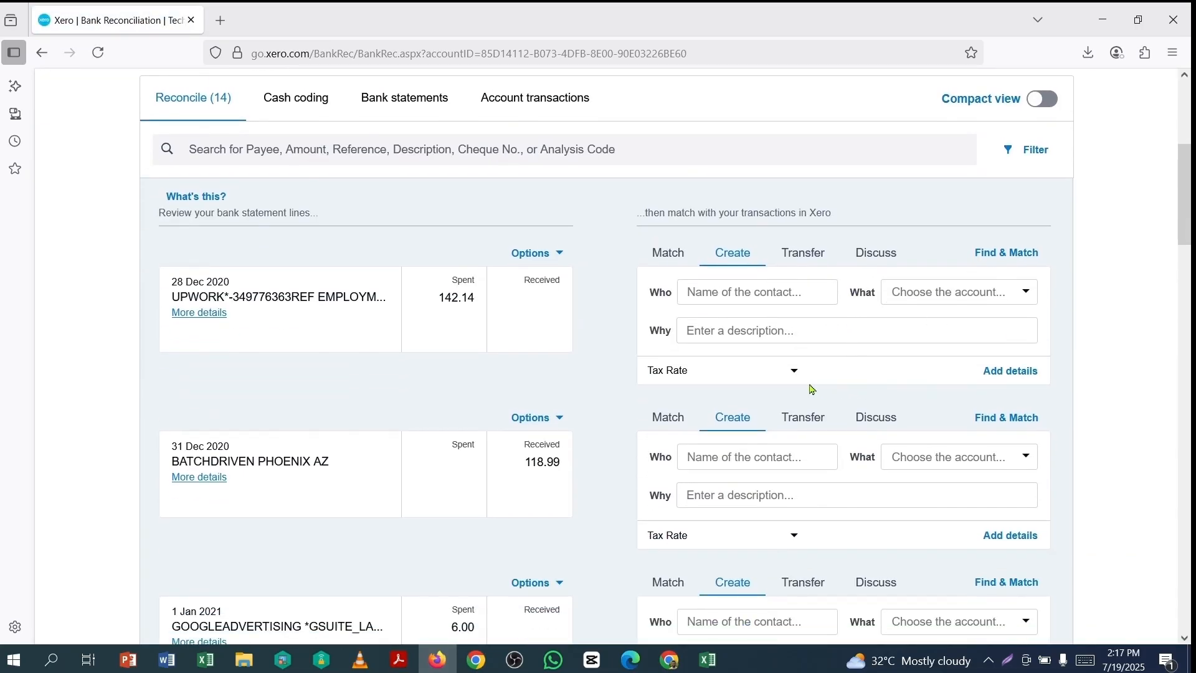
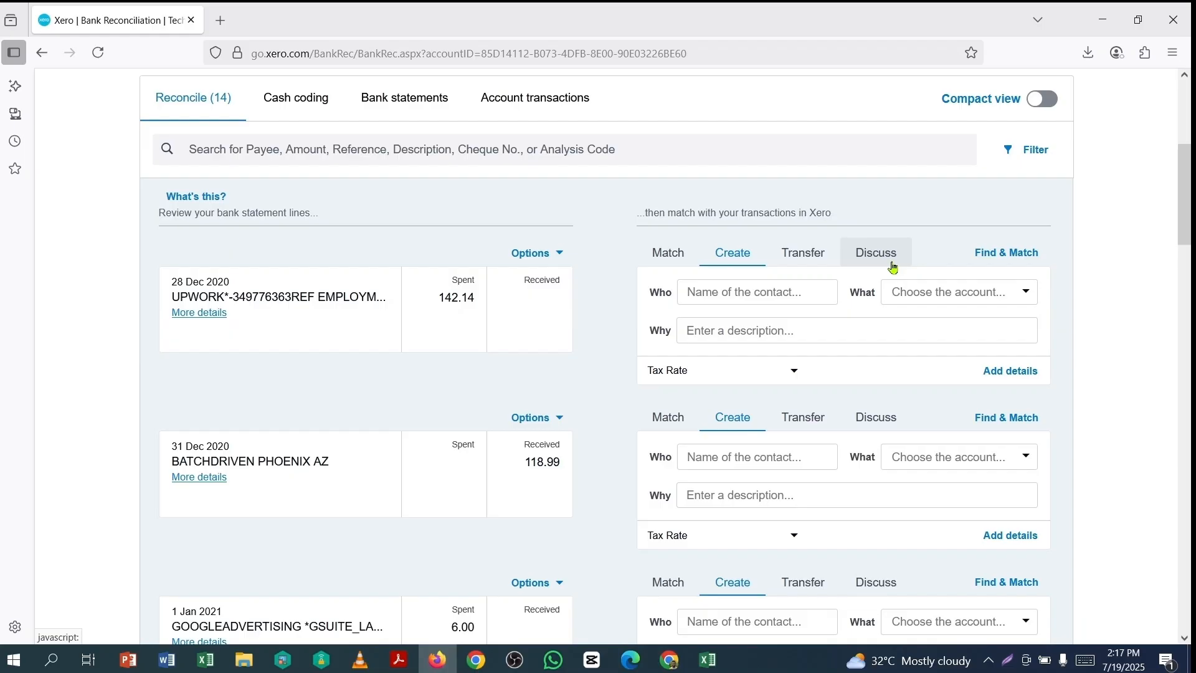
View the details of the 28 Dec 2020 UPWORK statement line and assign it the new contact UPWORK
left_click(201, 313)
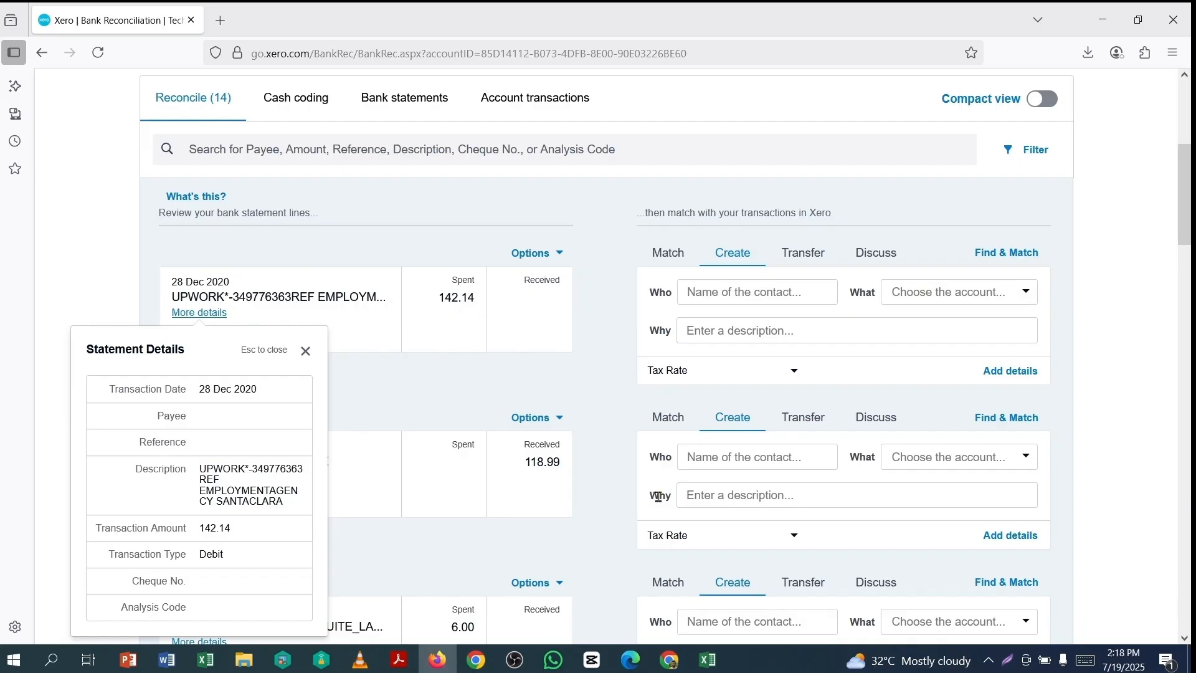
left_click(726, 291)
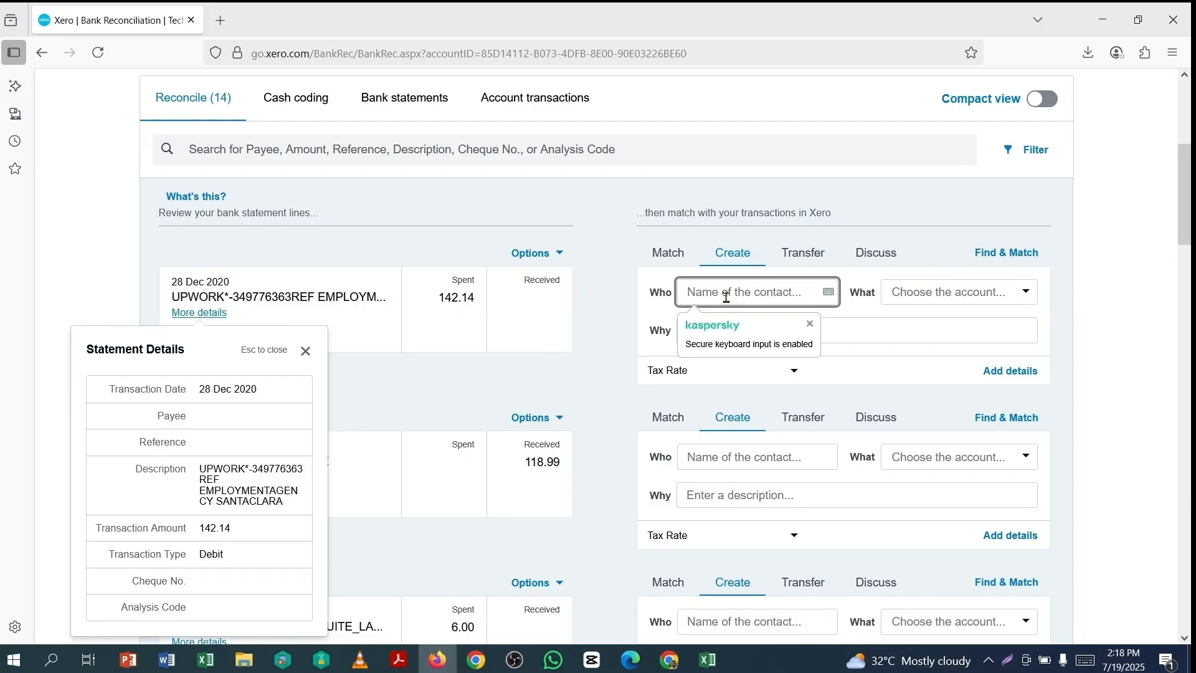
type("U")
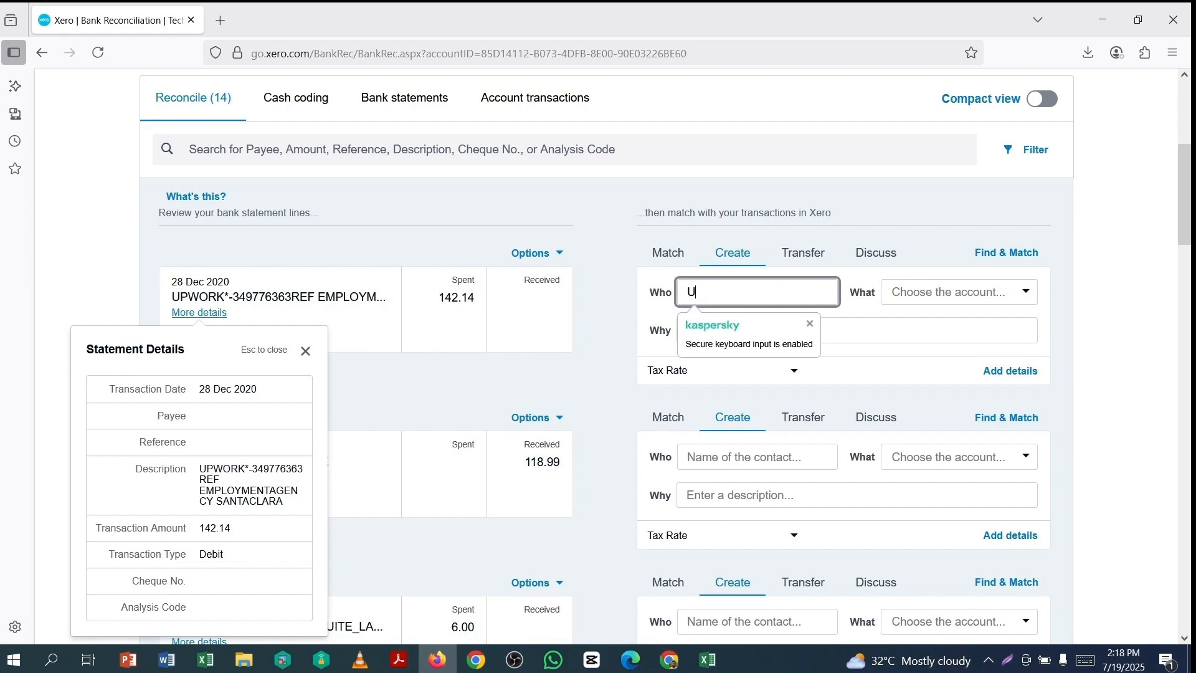
type("PWORK")
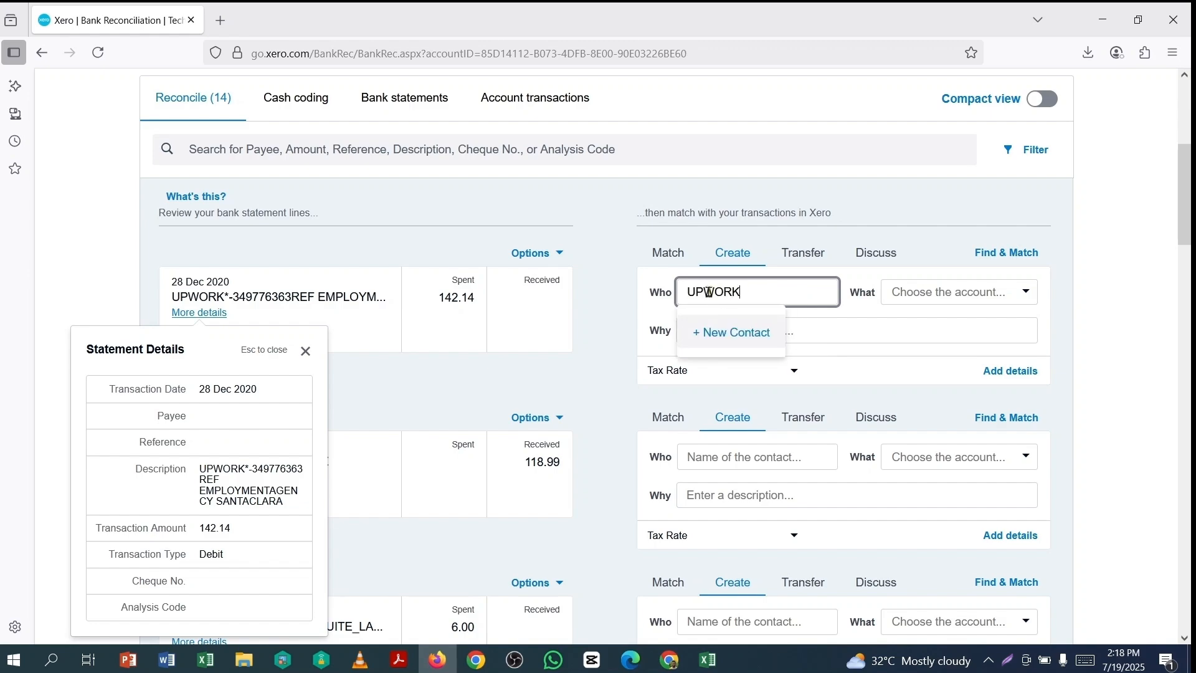
left_click(728, 332)
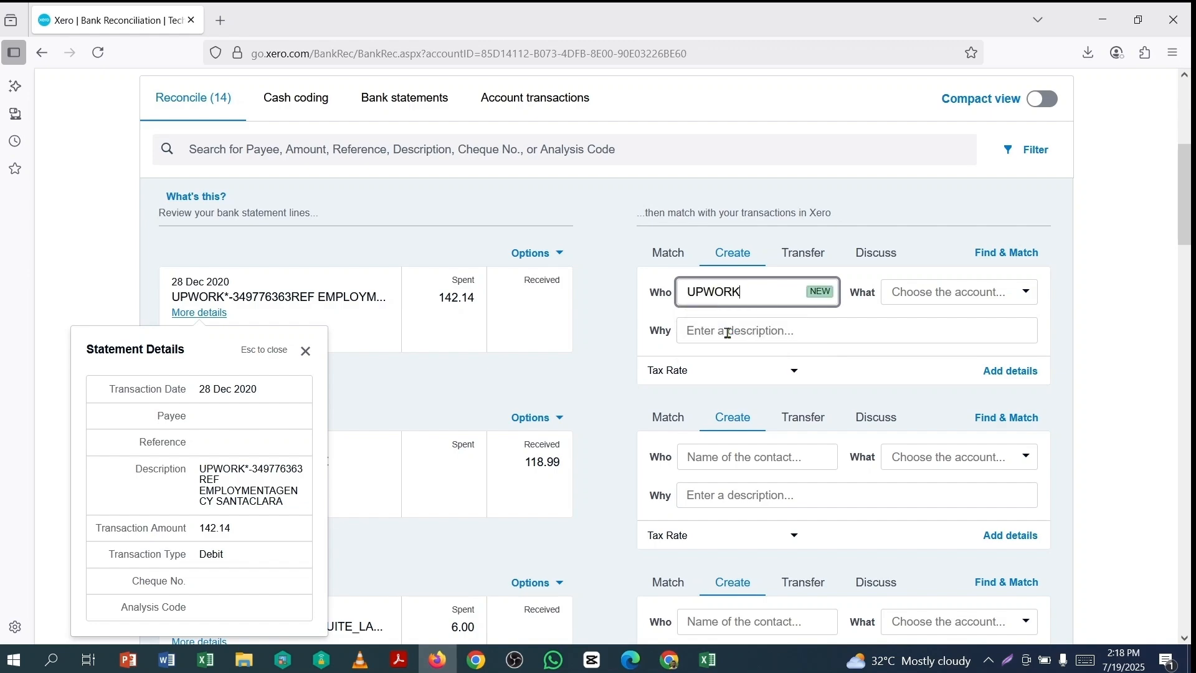
Code the 28 Dec 2020 UPWORK line to 441 - Legal Expenses with the tax rate No VAT, and reconcile it
left_click(936, 297)
type("LEG")
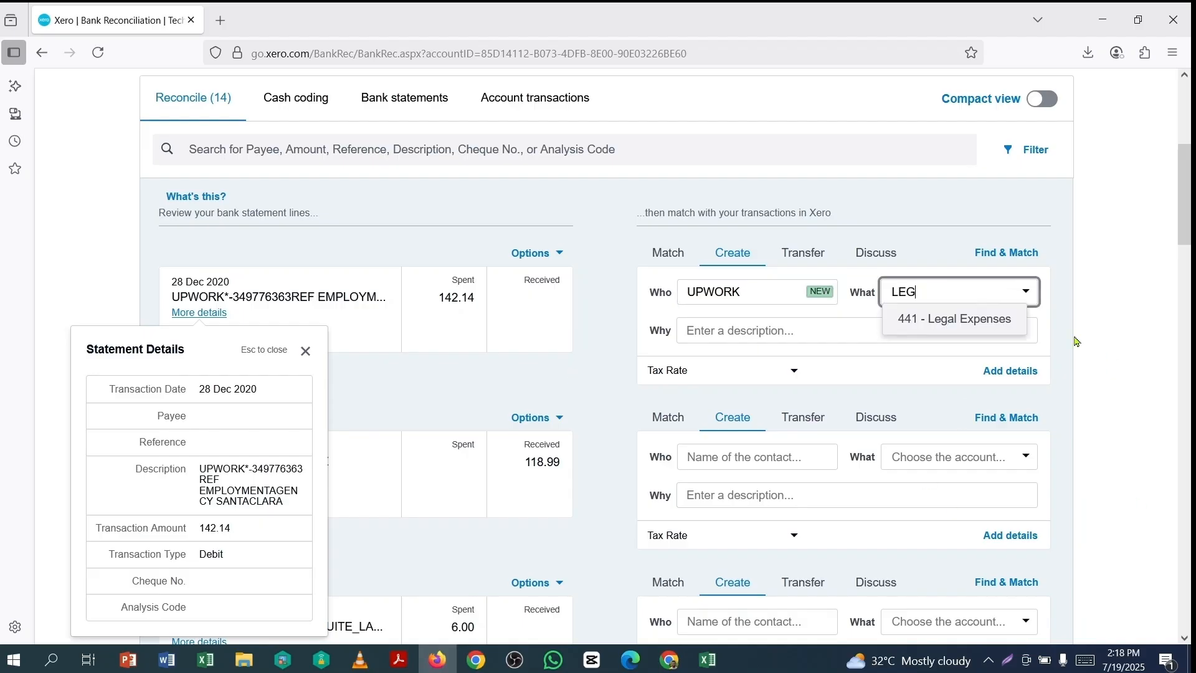
left_click(965, 326)
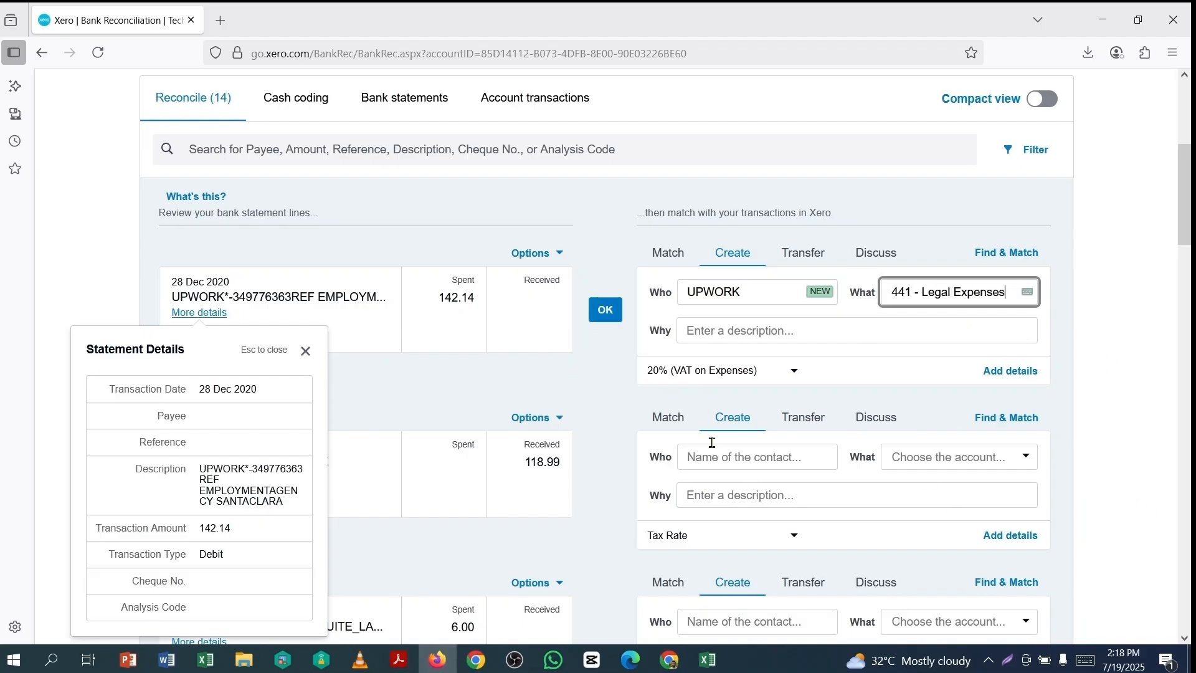
left_click(305, 351)
left_click(794, 372)
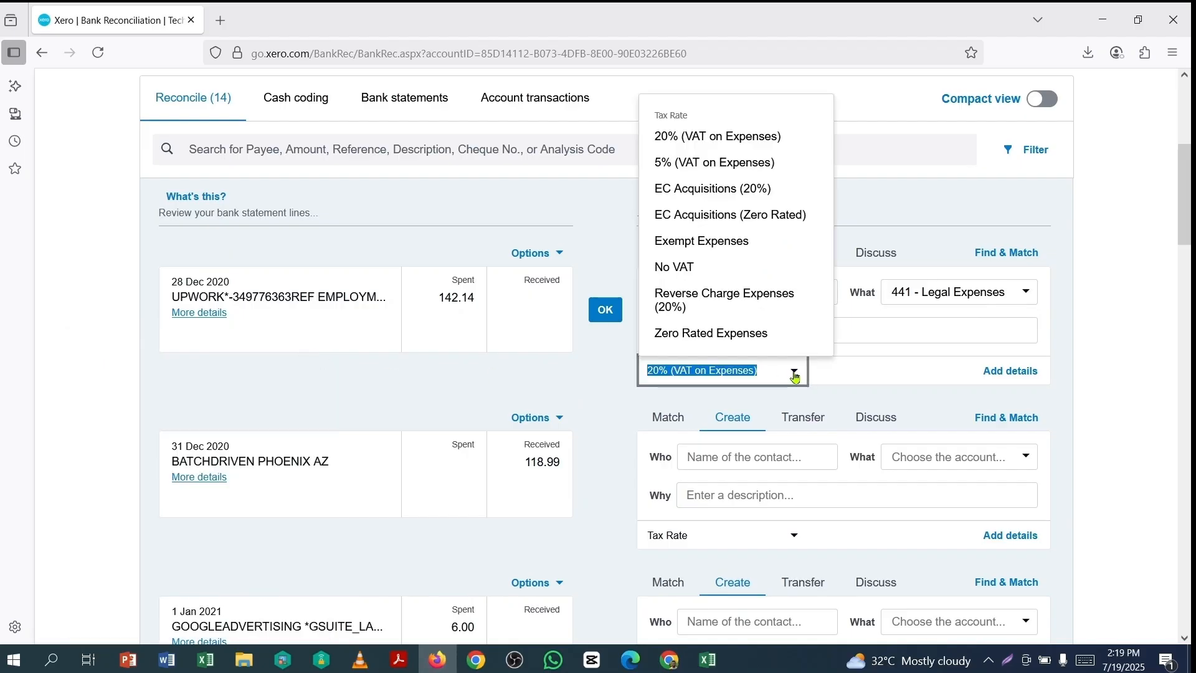
left_click(667, 264)
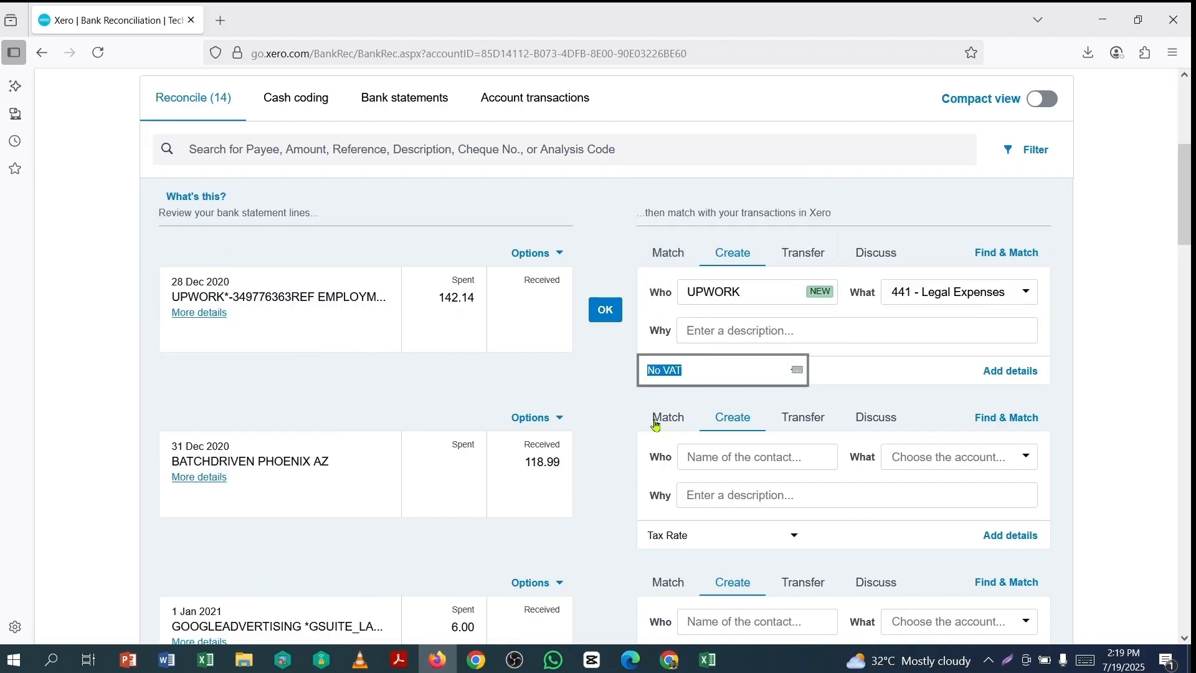
left_click(605, 310)
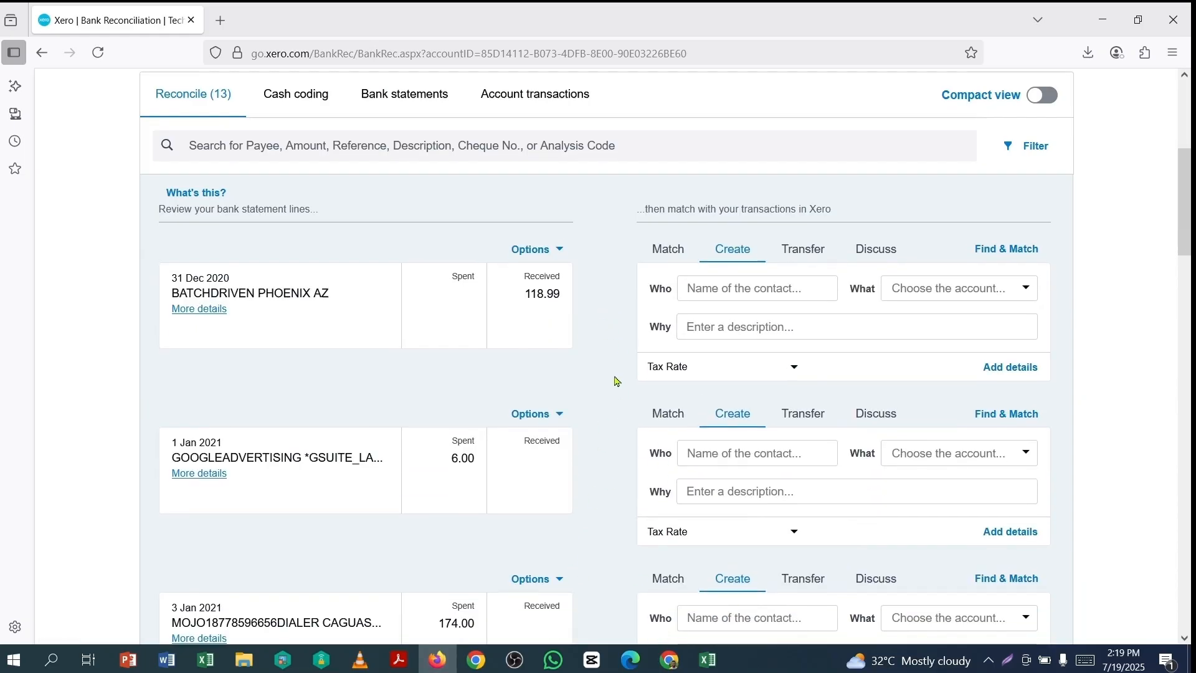
Reconcile the 4 Jan and 18 Jan 2021 UPWORK lines with the suggested UPWORK contact, 441 - Legal Expenses and No VAT
scroll(616, 383, "down", 6)
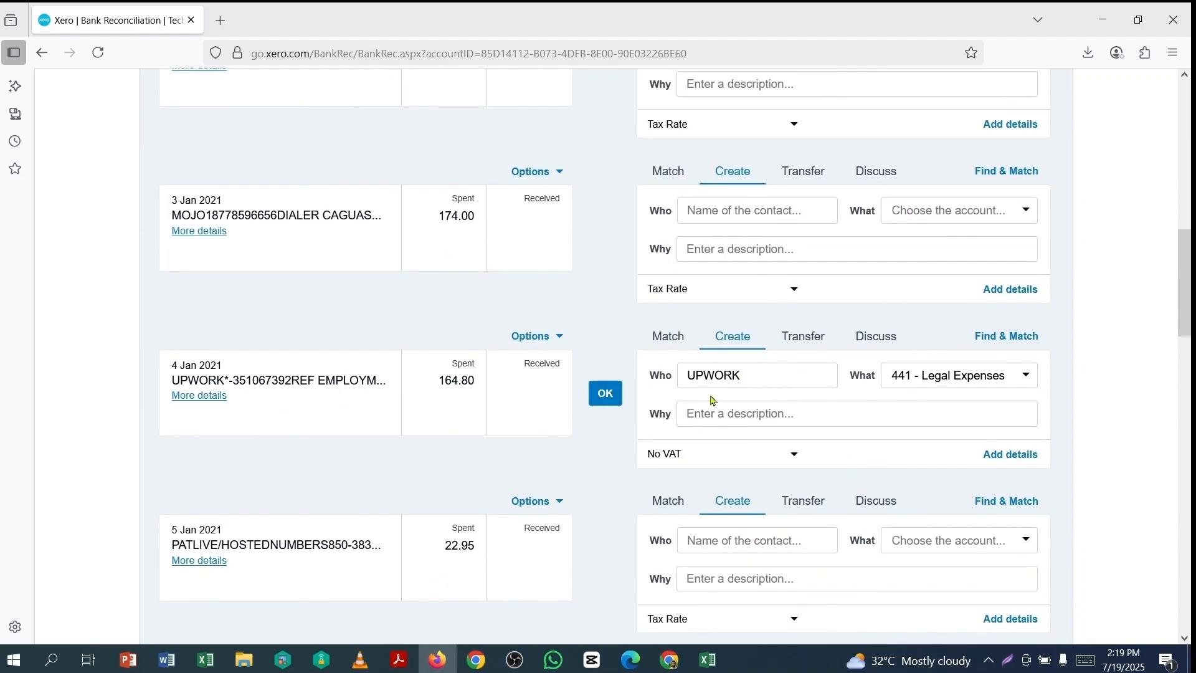
left_click(602, 394)
scroll(626, 417, "down", 7)
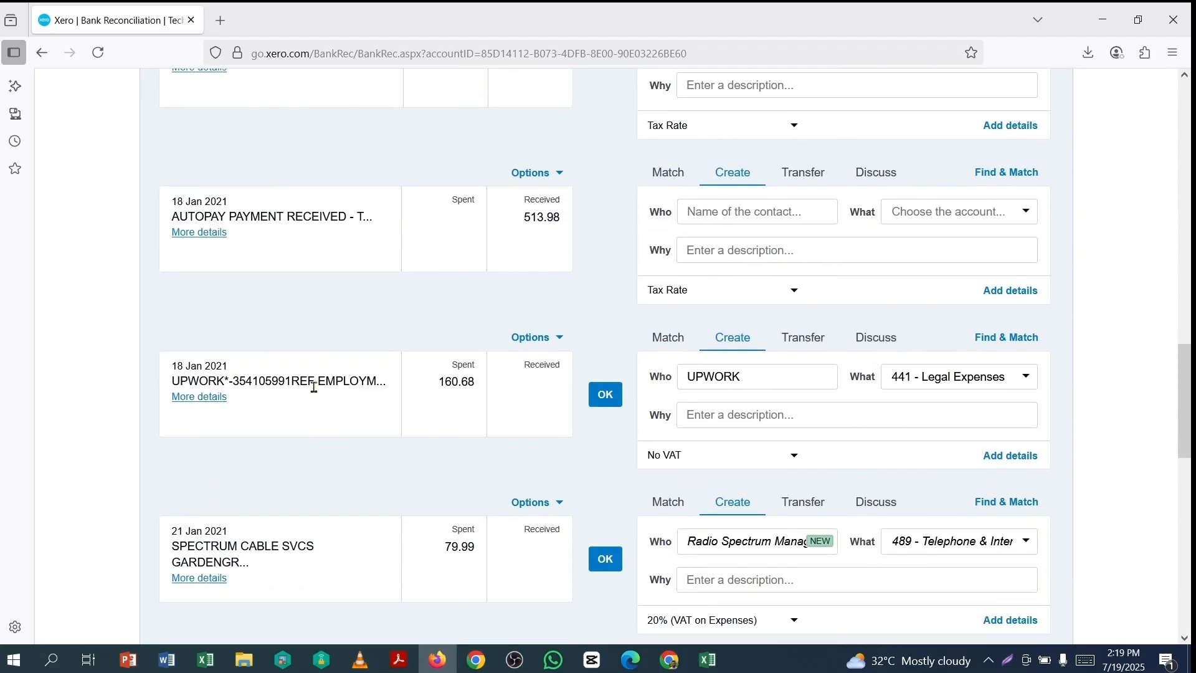
left_click(604, 401)
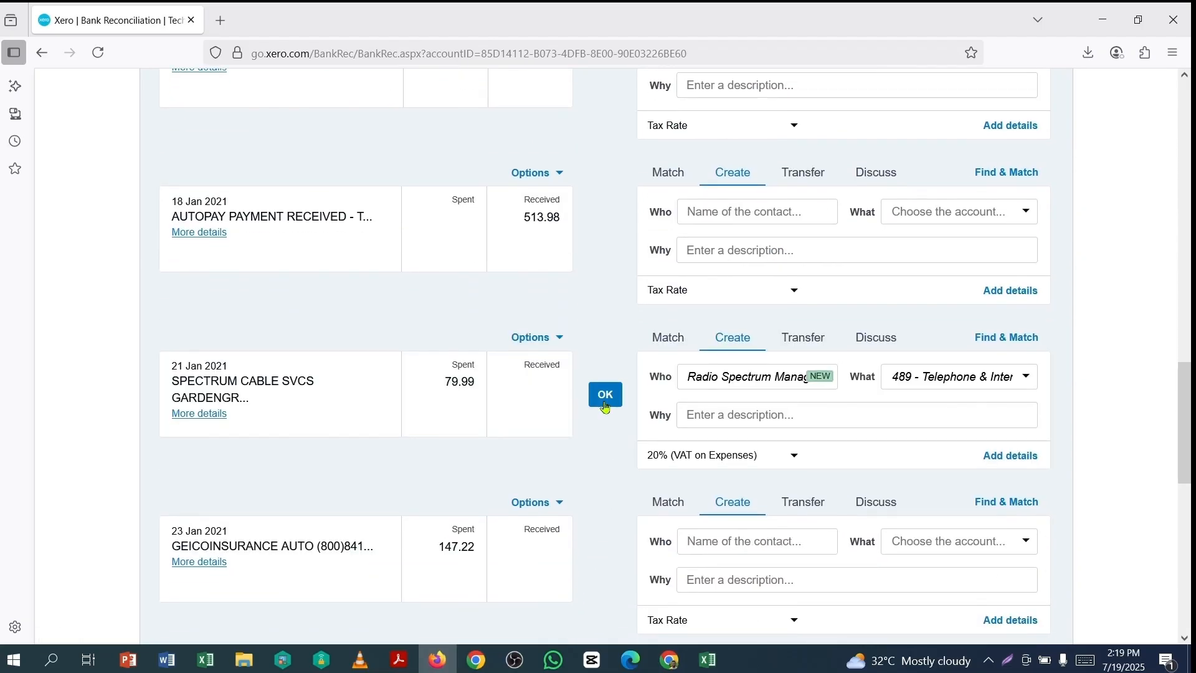
Reconcile the 21 Jan 2021 Spectrum Cable line and the 25 Jan 2021 UPWORK line using their suggested contacts, accounts and tax rates
left_click(605, 398)
scroll(649, 452, "down", 2)
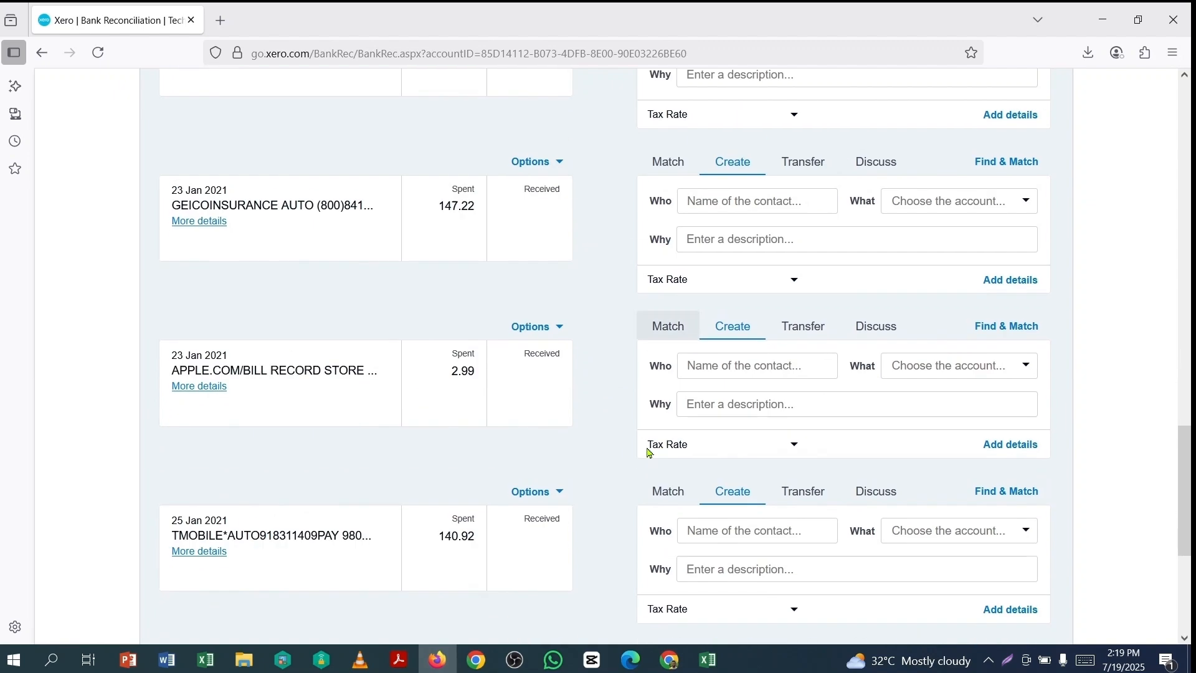
scroll(647, 451, "down", 5)
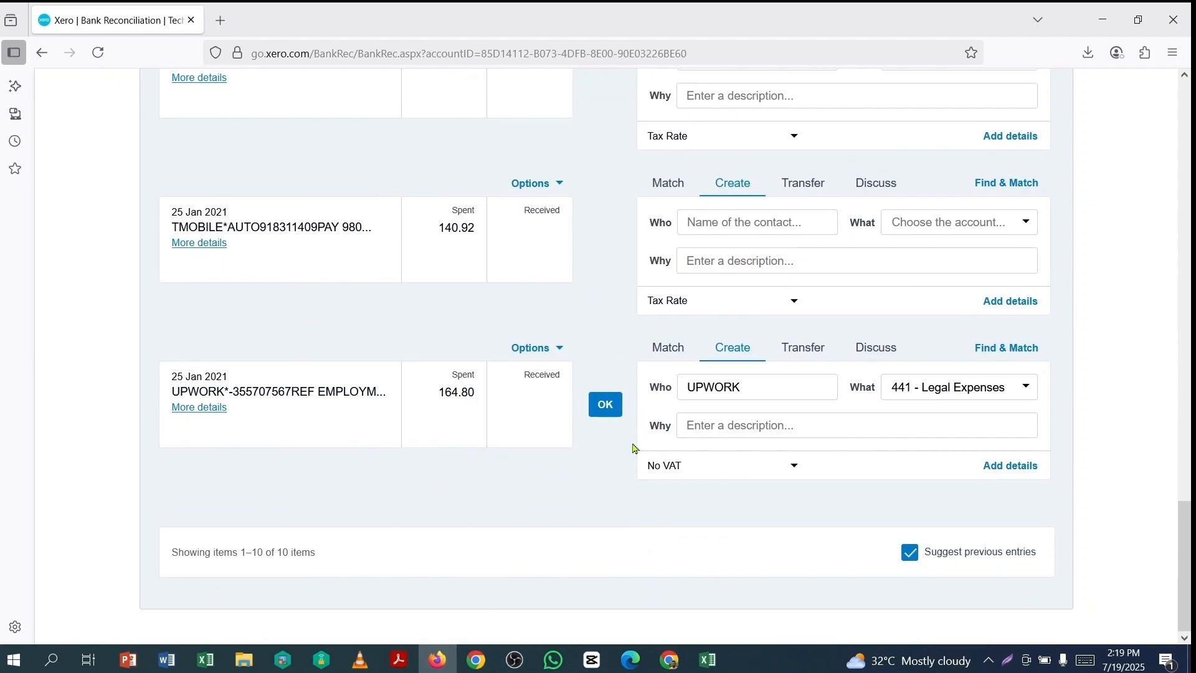
left_click(599, 405)
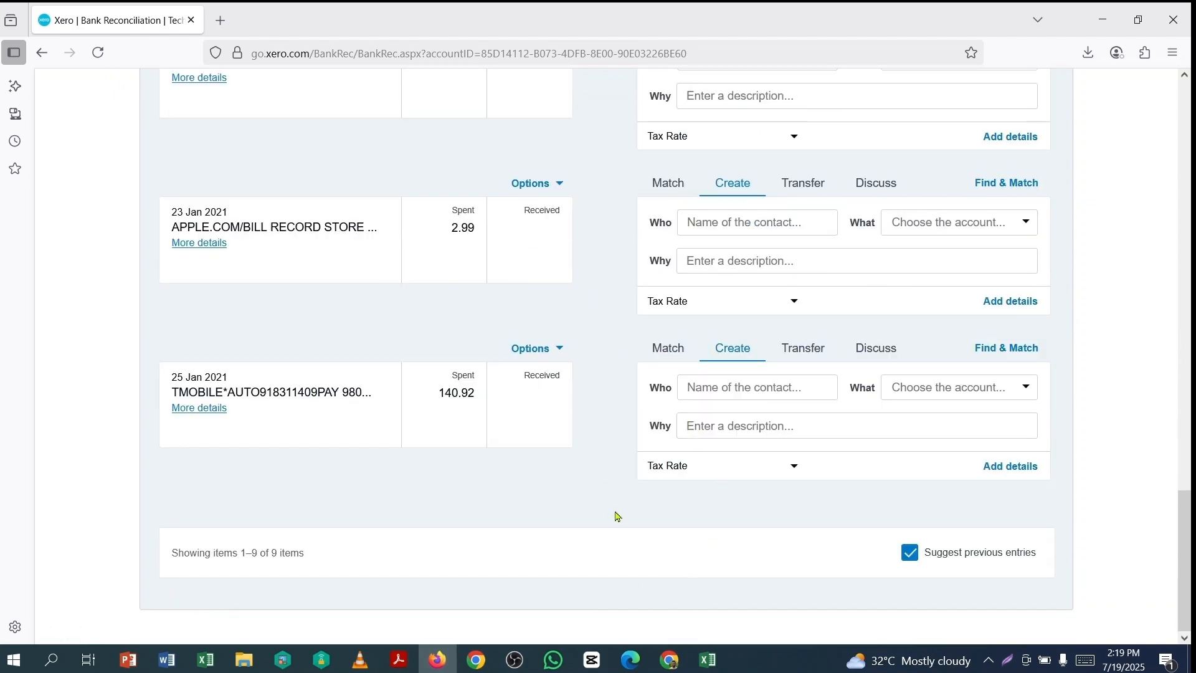
scroll(613, 462, "up", 20)
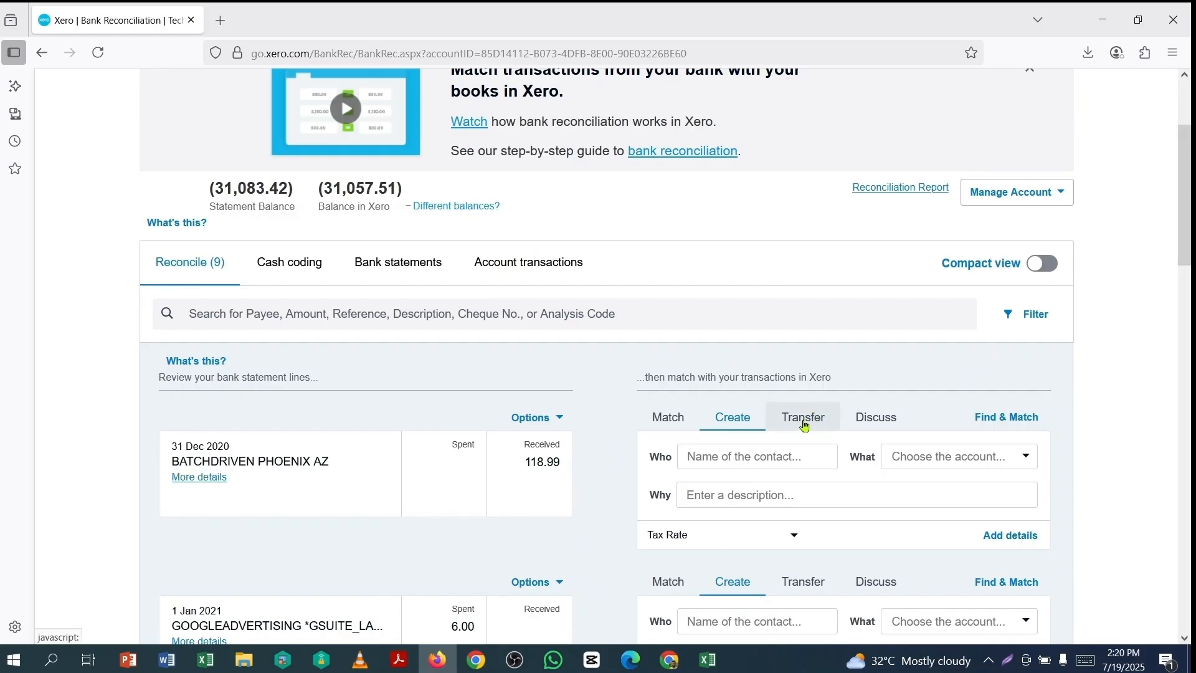
Reconcile the 31 Dec 2020 BATCHDRIVEN and 18 Jan 2021 AUTOPAY PAYMENT RECEIVED lines as transfers with the Monzo Bank account
left_click(808, 422)
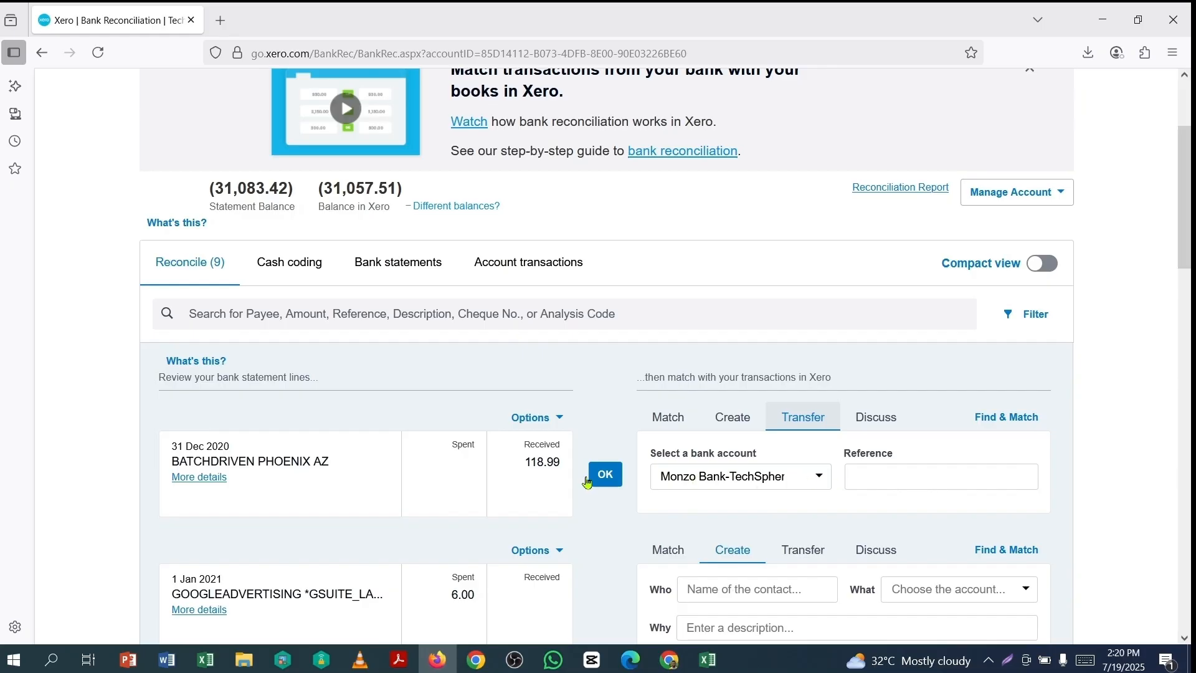
left_click(601, 474)
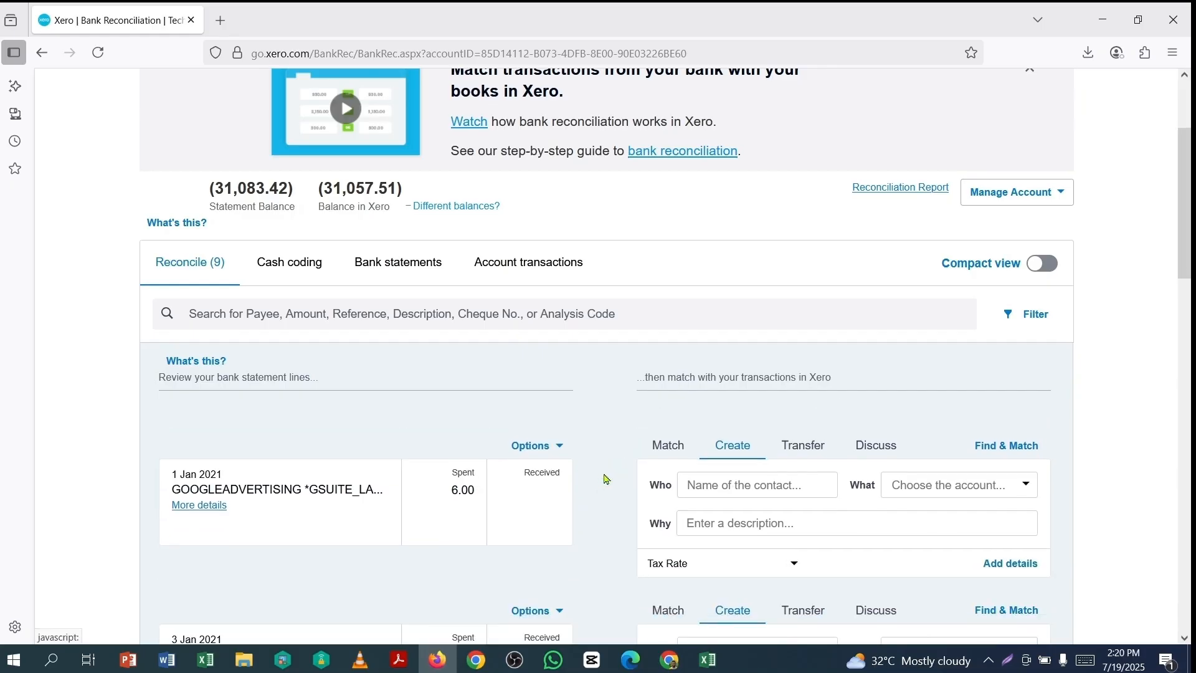
scroll(530, 378, "down", 2)
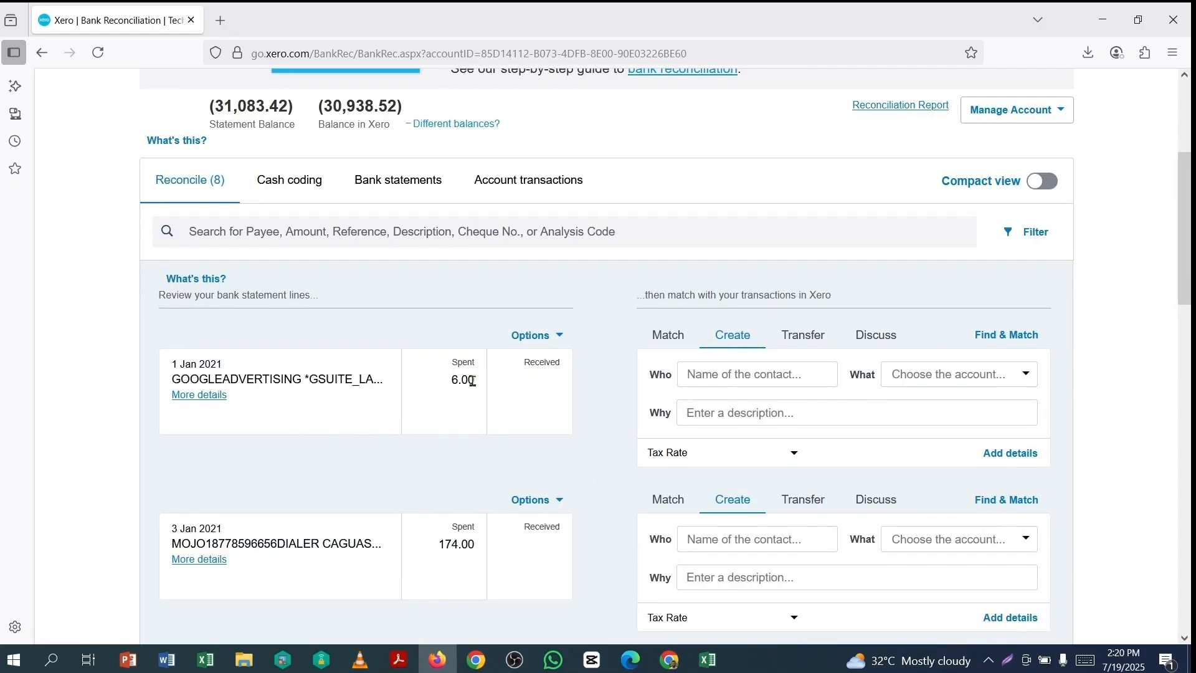
scroll(566, 417, "down", 5)
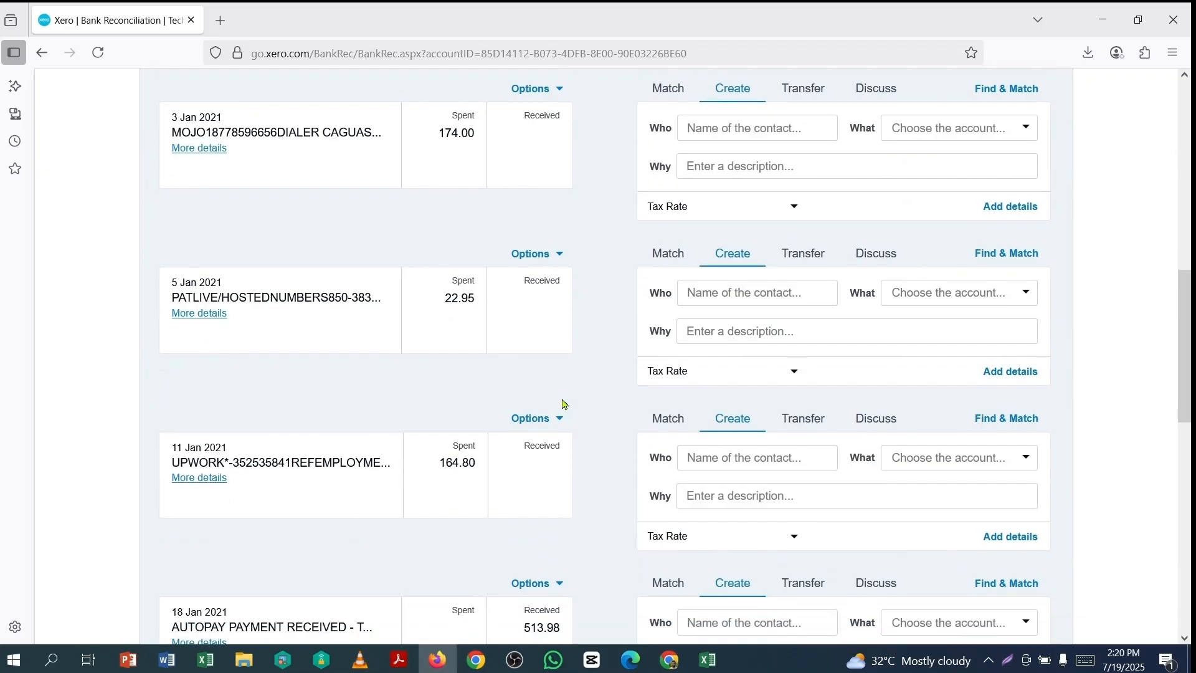
scroll(563, 404, "down", 3)
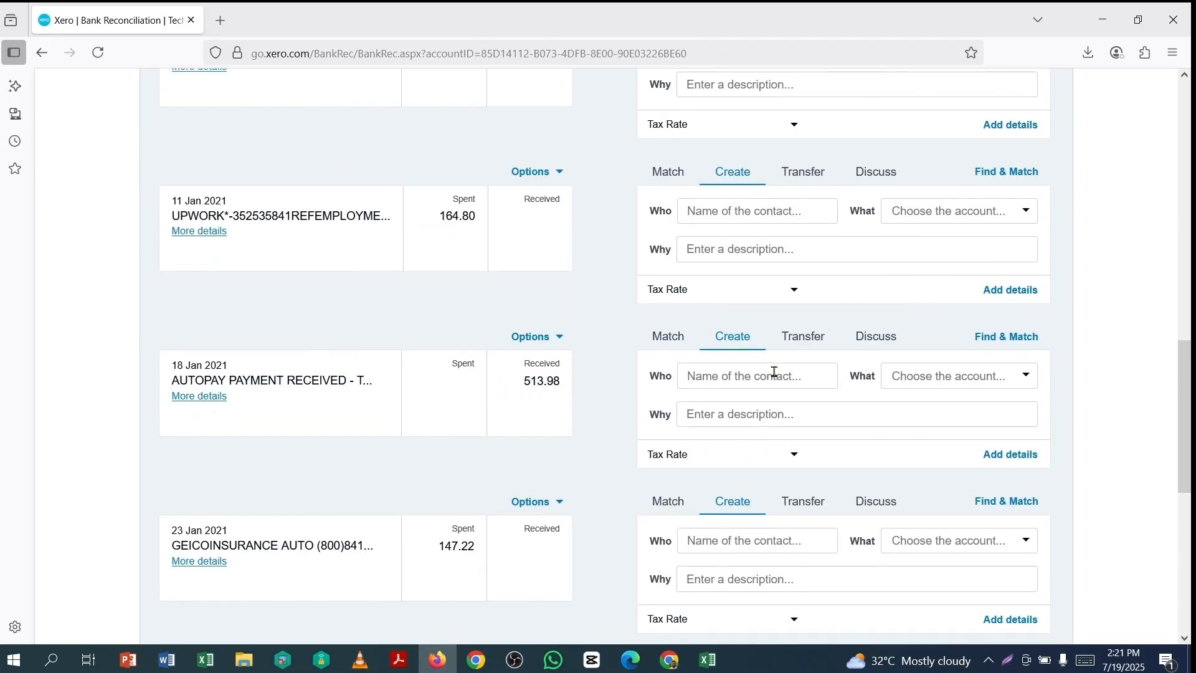
left_click(811, 344)
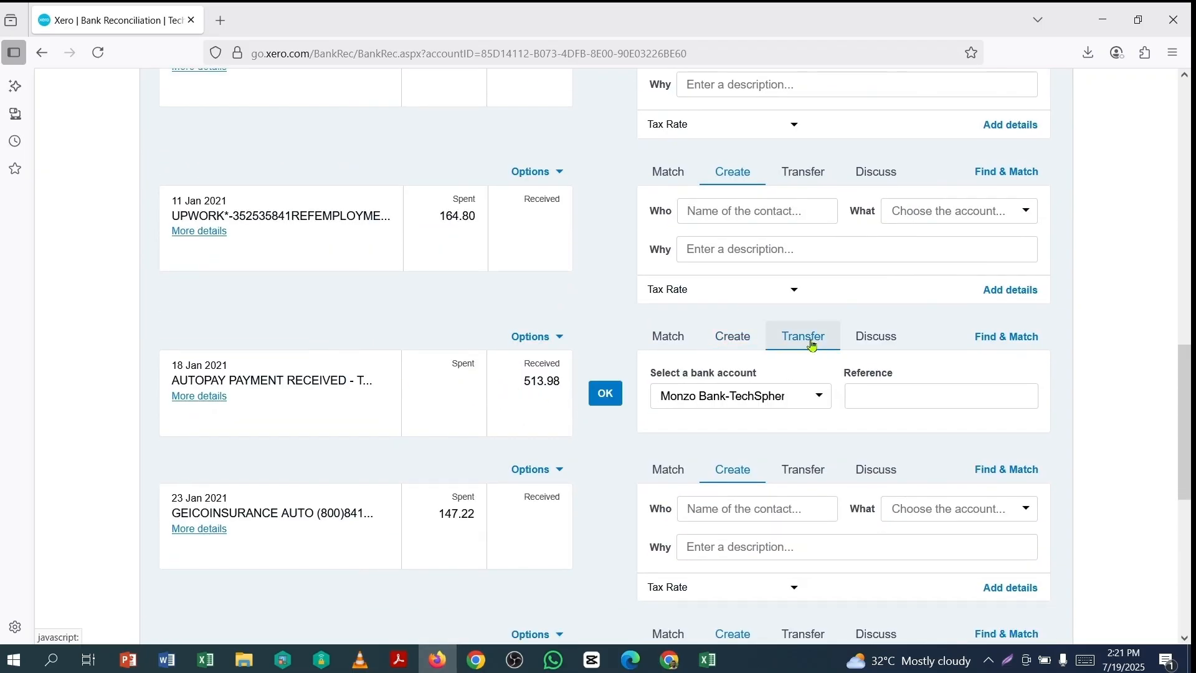
left_click(607, 393)
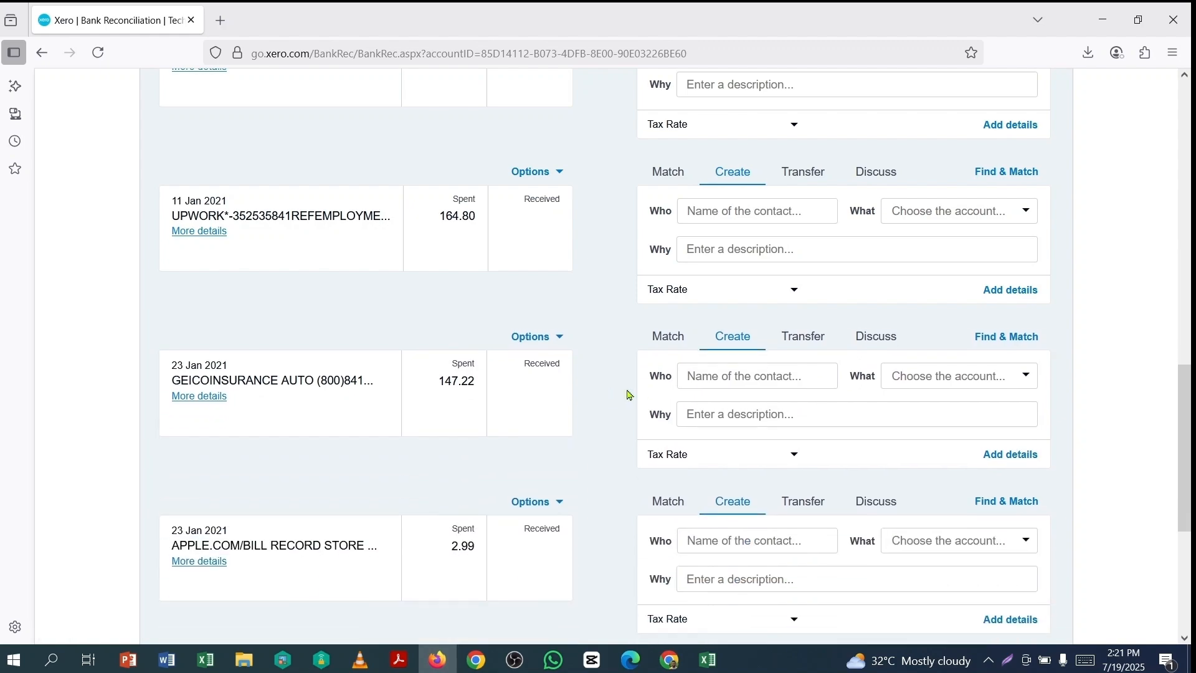
Open cash coding for the remaining statement lines and code the 1 Jan 2021 GOOGLEADVERTISING line to 400 - Advertising & Marketing
scroll(627, 392, "down", 5)
scroll(629, 391, "up", 10)
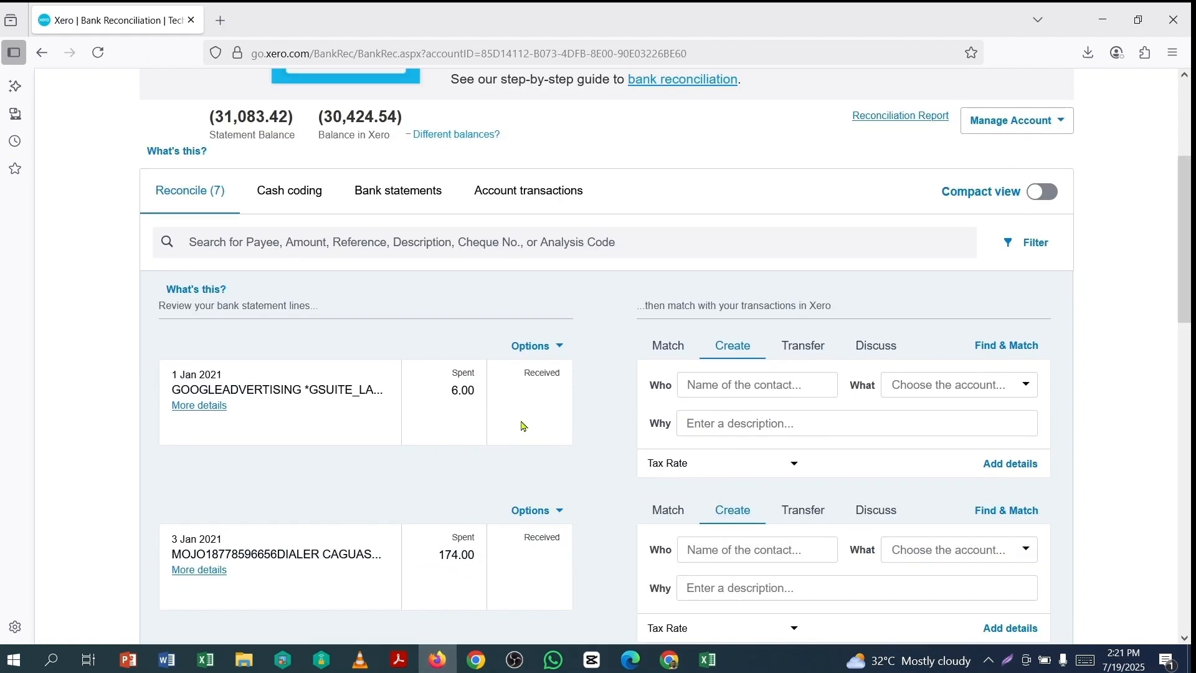
left_click(288, 197)
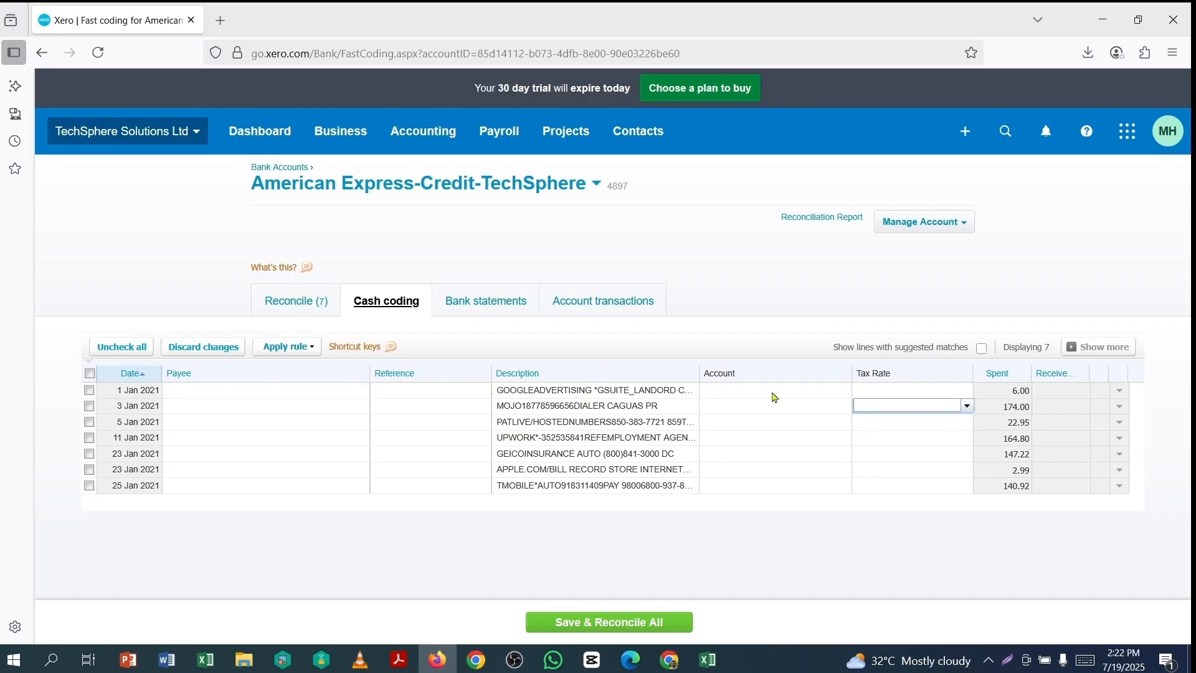
left_click(773, 393)
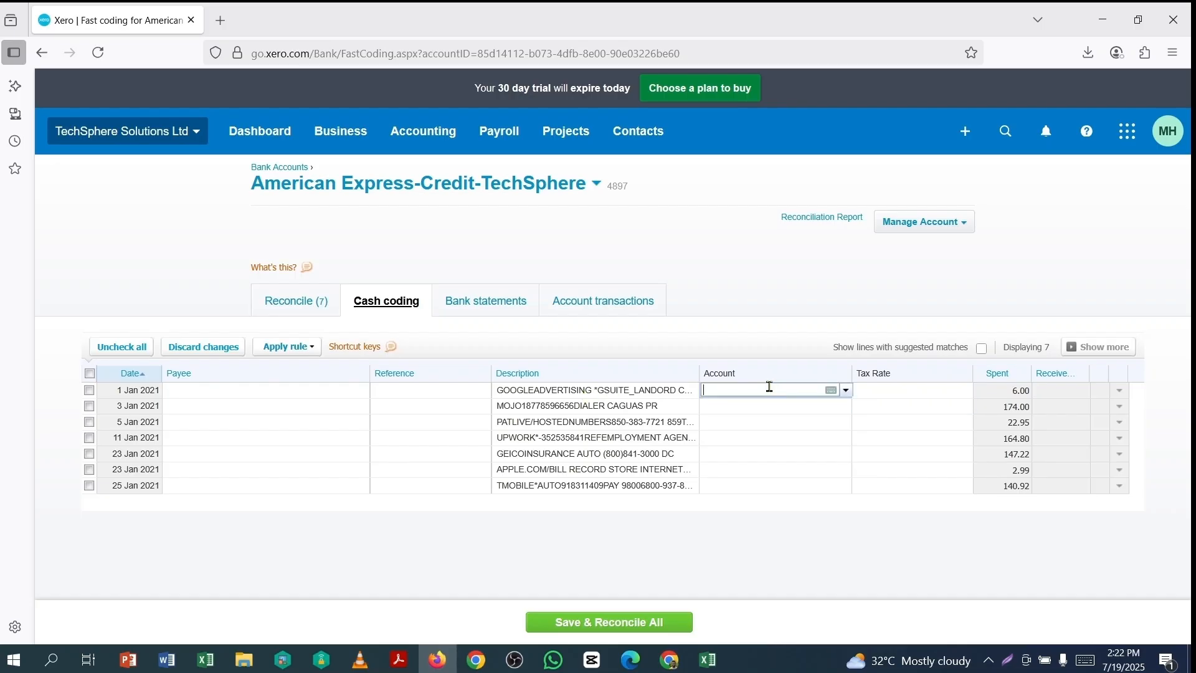
type("adv")
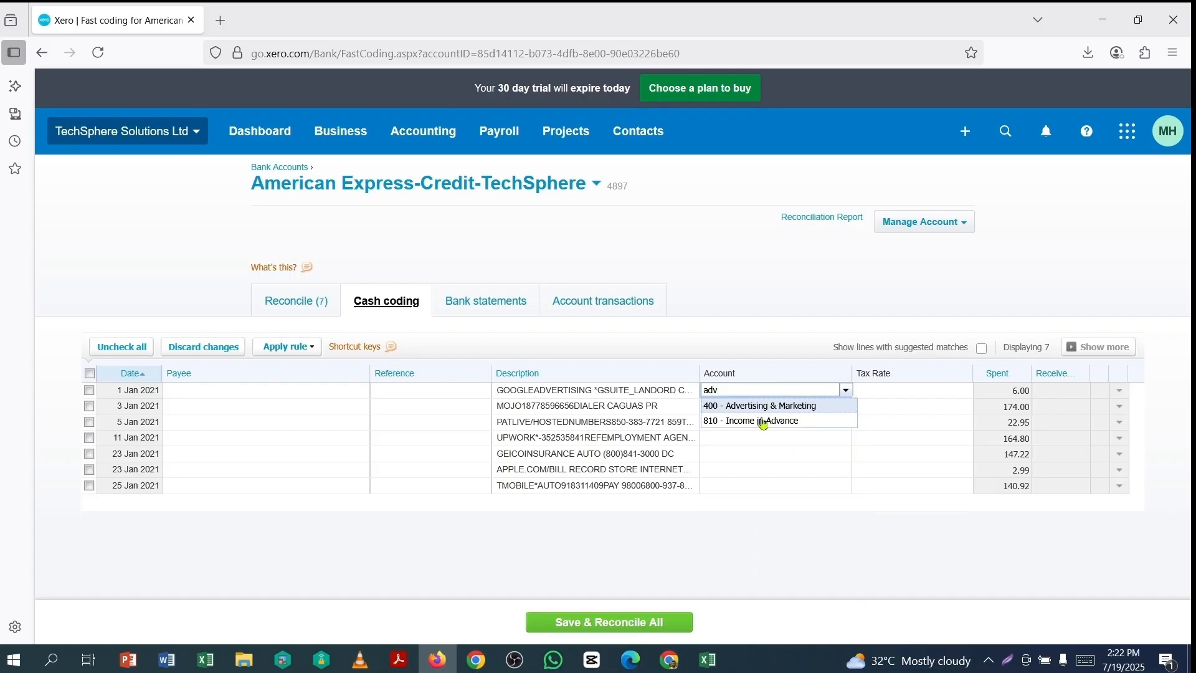
left_click(764, 406)
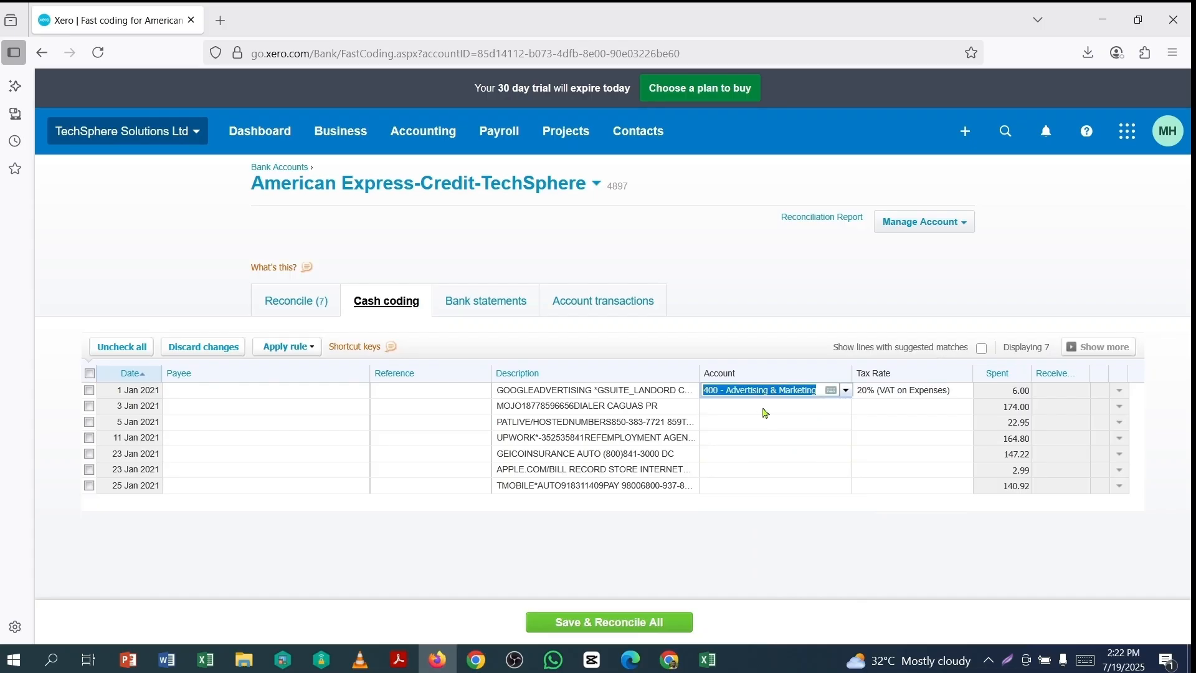
Code the 11 Jan 2021 UPWORK line to the account 485 - Subscriptions
left_click(743, 437)
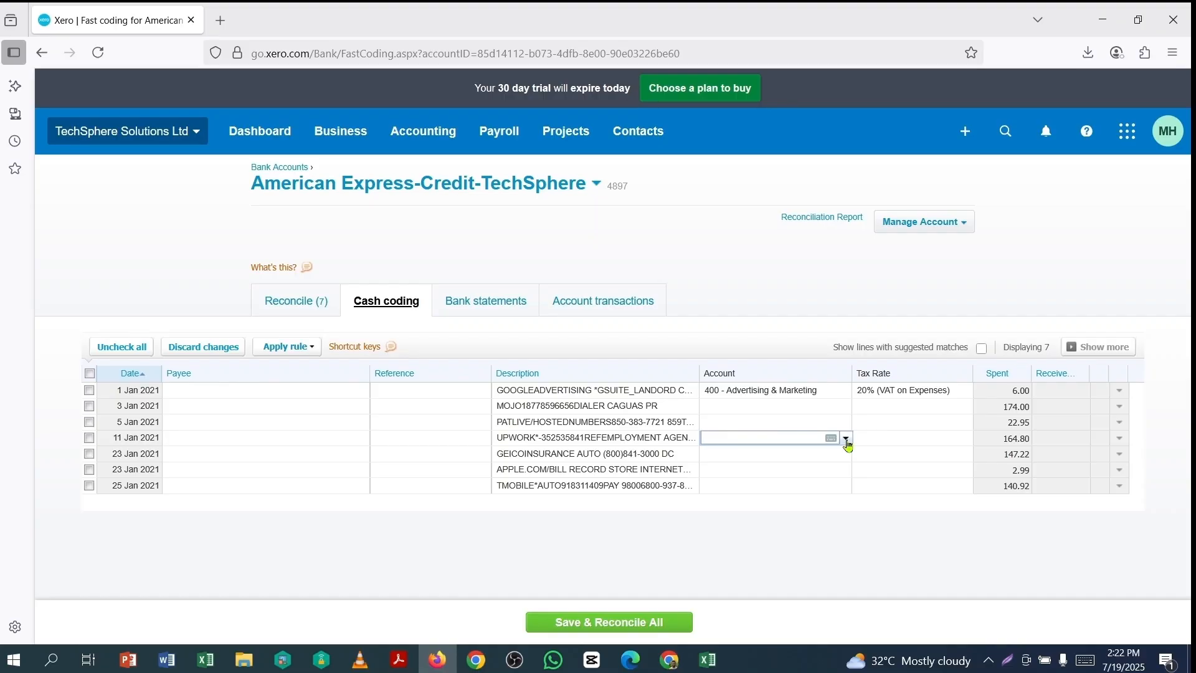
type("le")
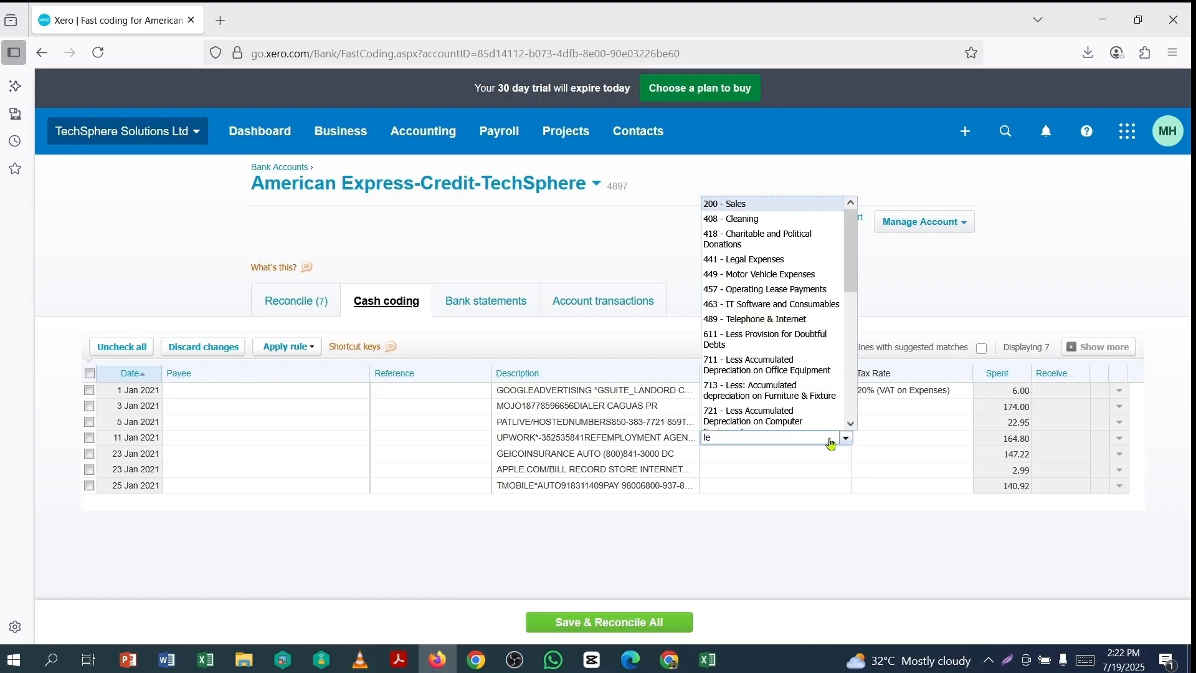
key("BackSpace")
key("BackSpace")
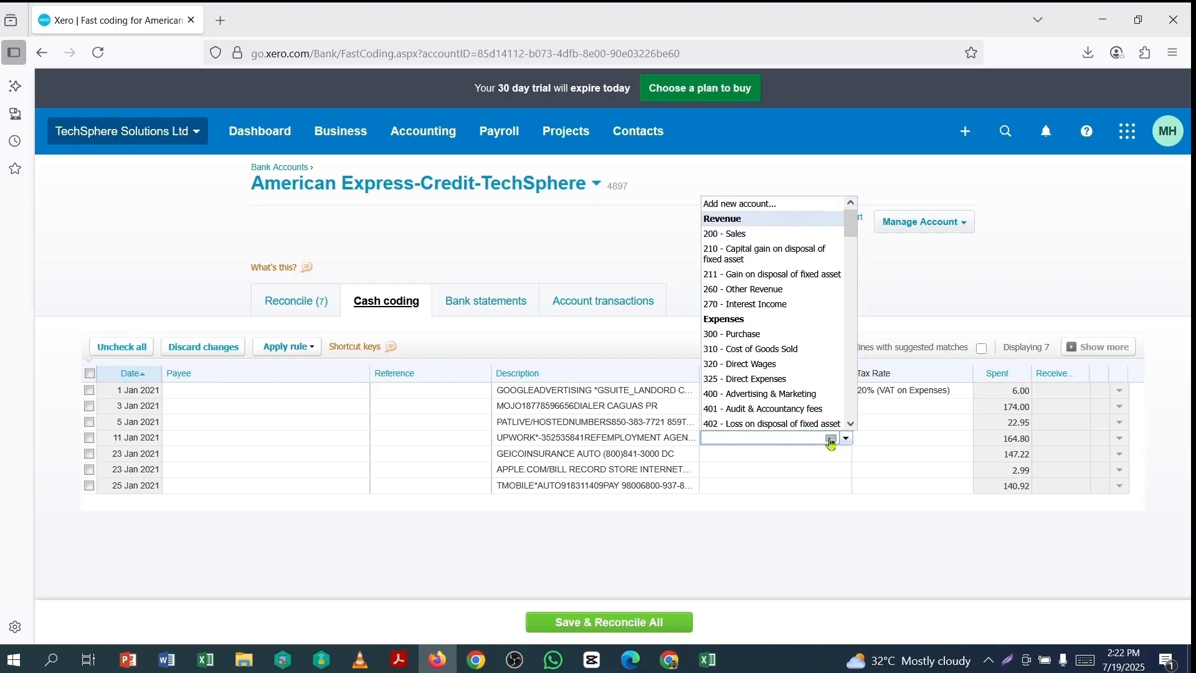
type("su")
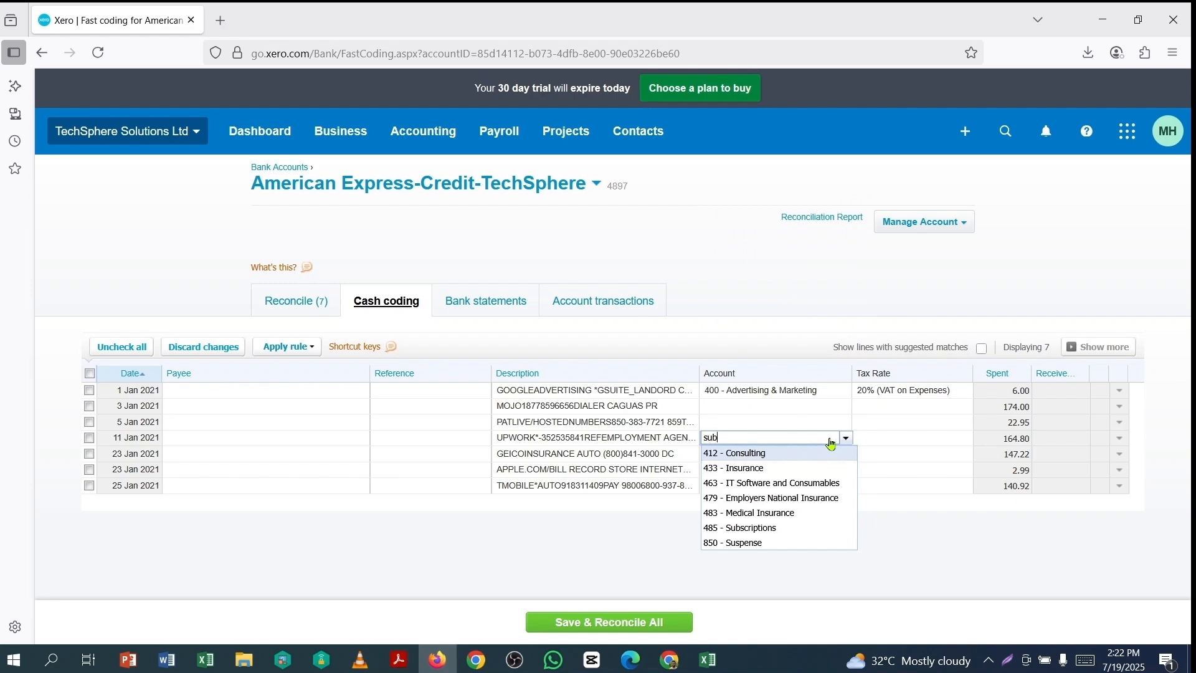
type("b")
left_click(779, 460)
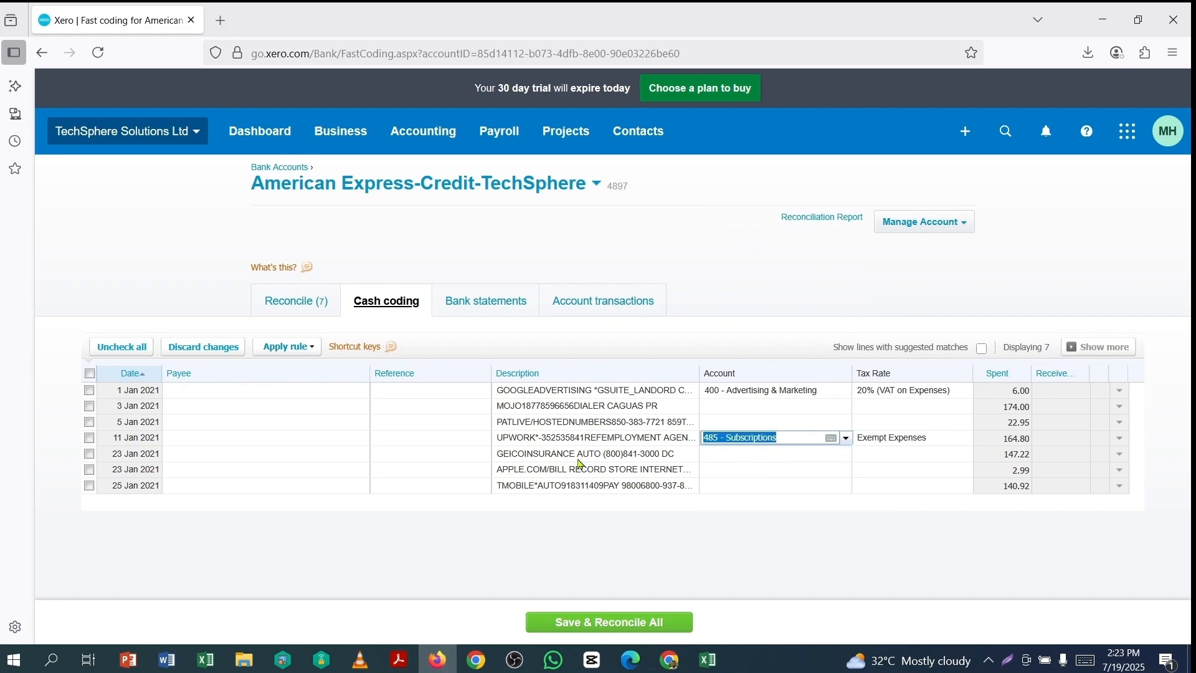
Code the 23 Jan 2021 GEICOINSURANCE AUTO line to the account 449 - Motor Vehicle Expenses
left_click(736, 458)
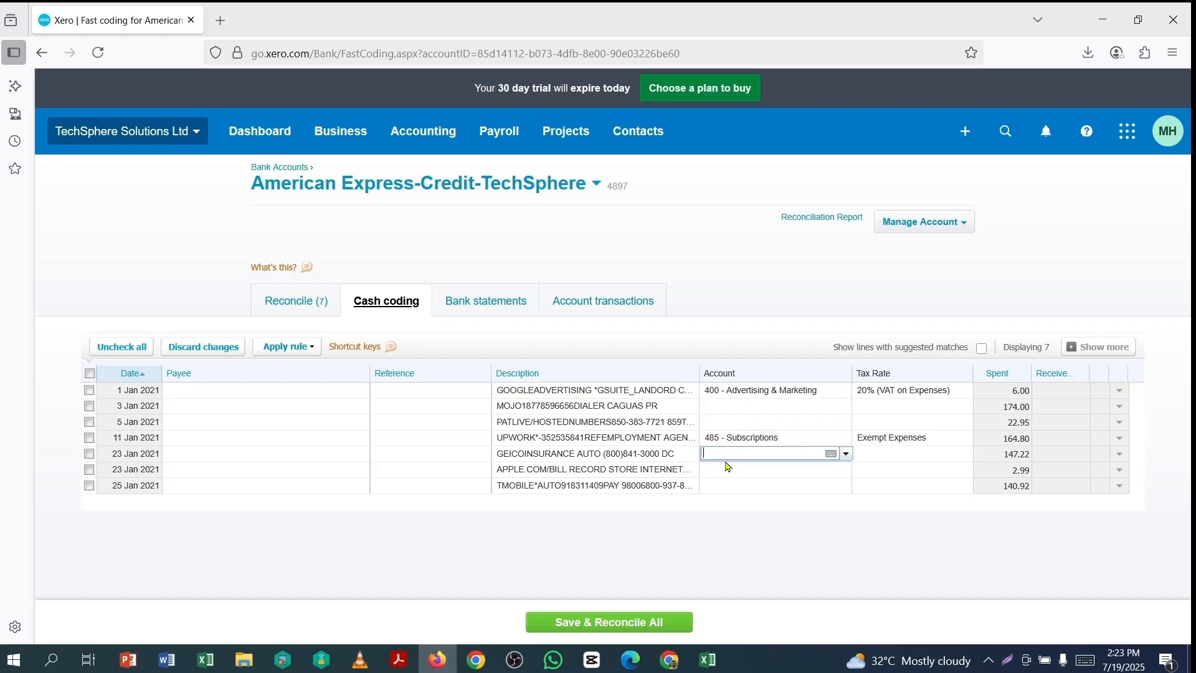
type("mo")
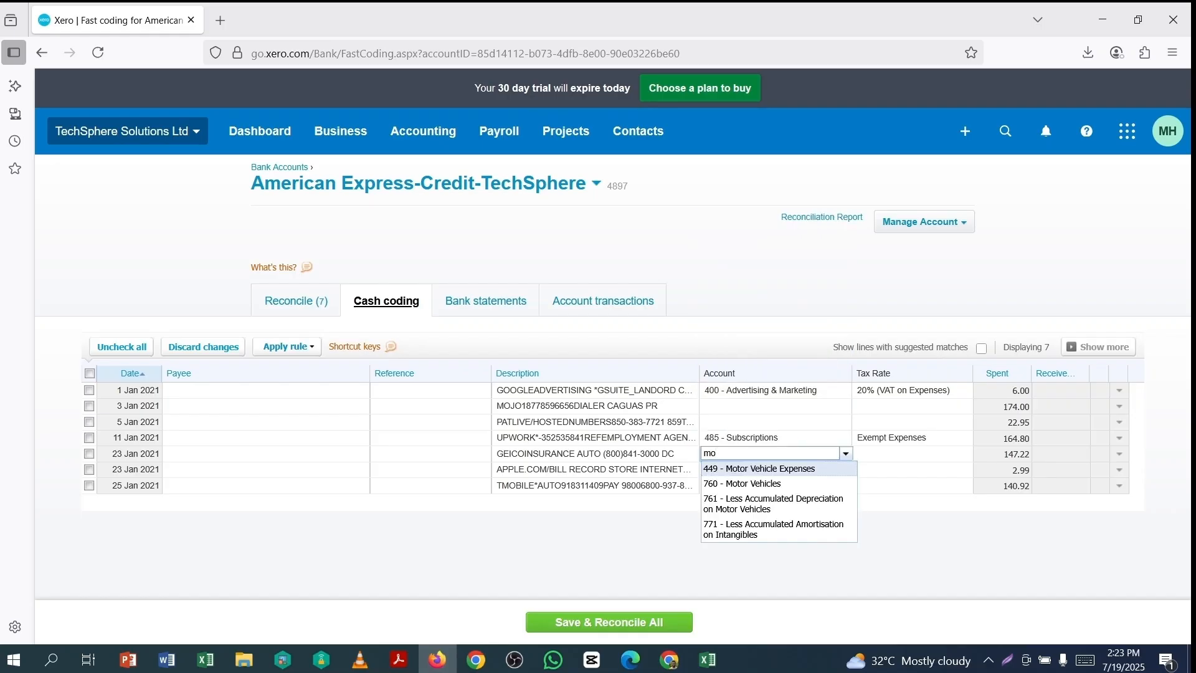
left_click(776, 469)
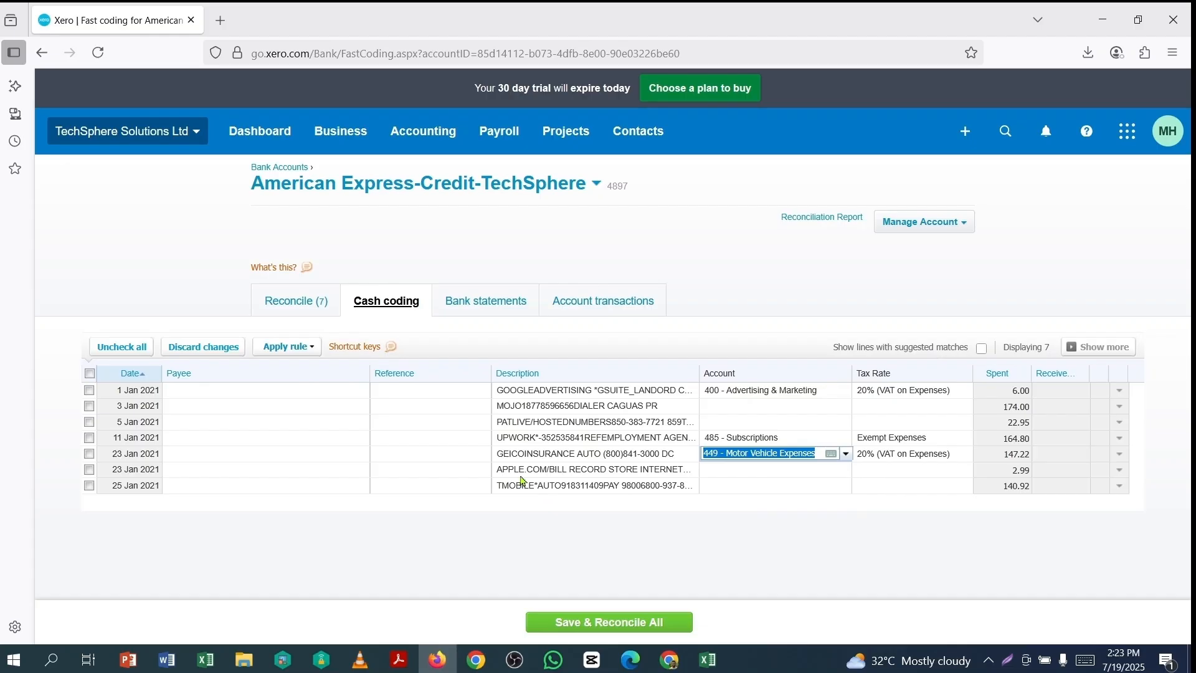
Code the 23 Jan 2021 APPLE.COM/BILL line and the 25 Jan 2021 TMOBILE line to 489 - Telephone & Internet
left_click(732, 473)
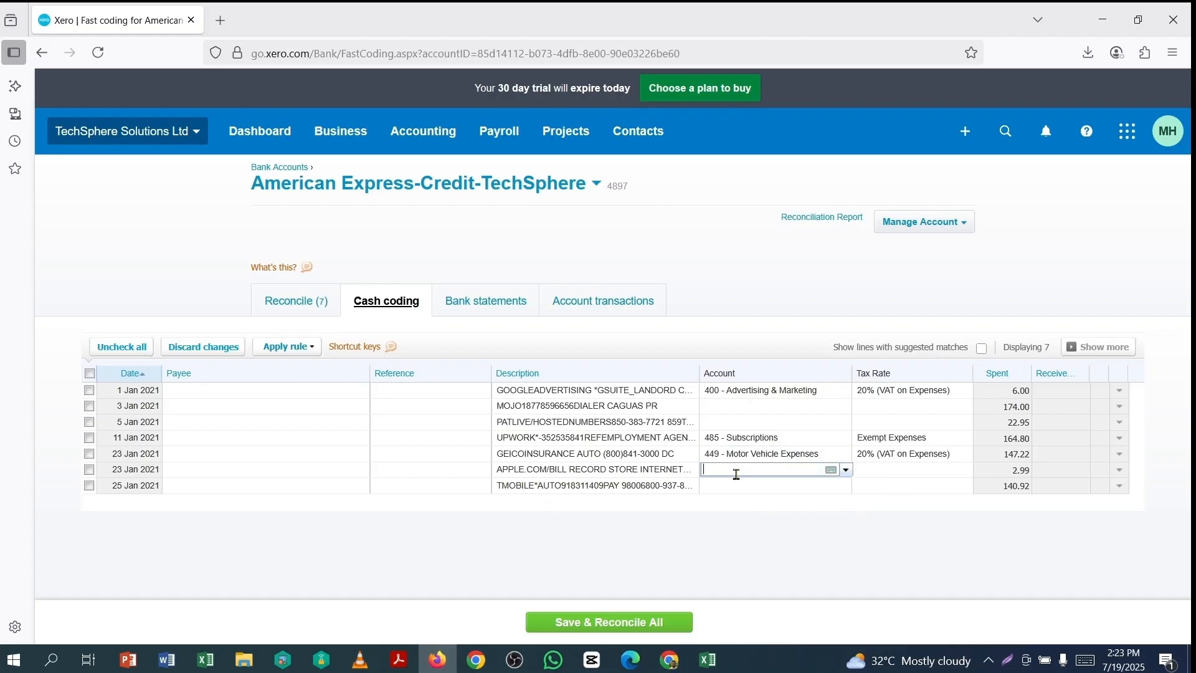
type("in")
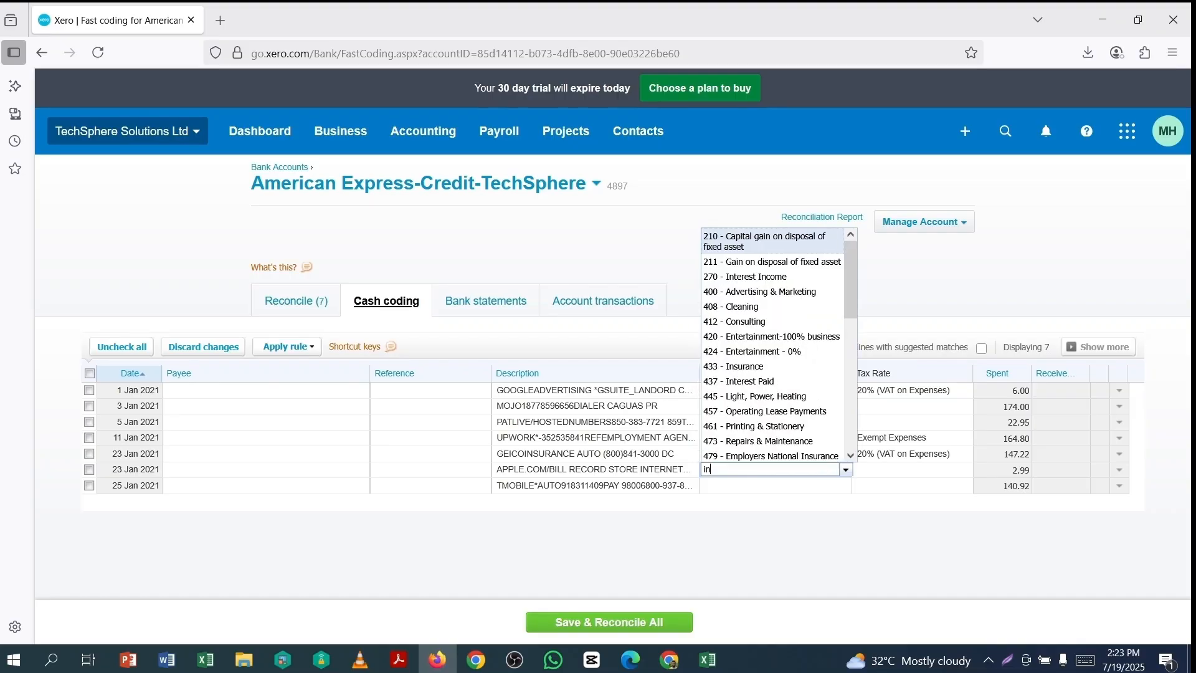
type("te")
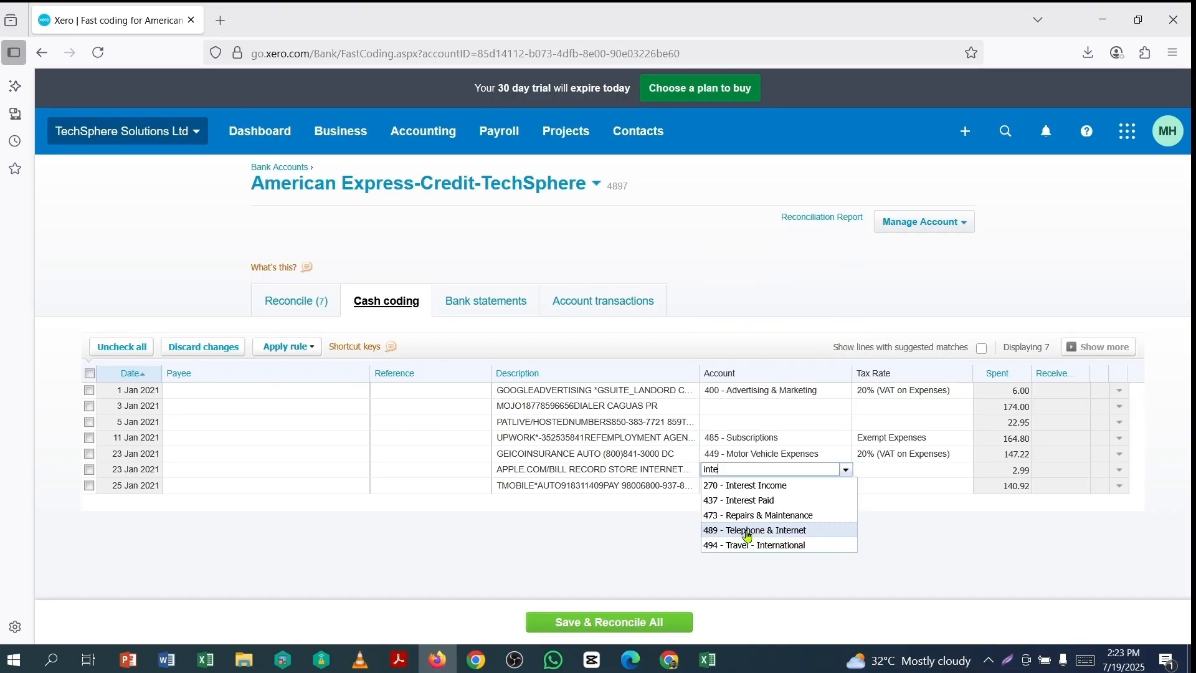
left_click(747, 530)
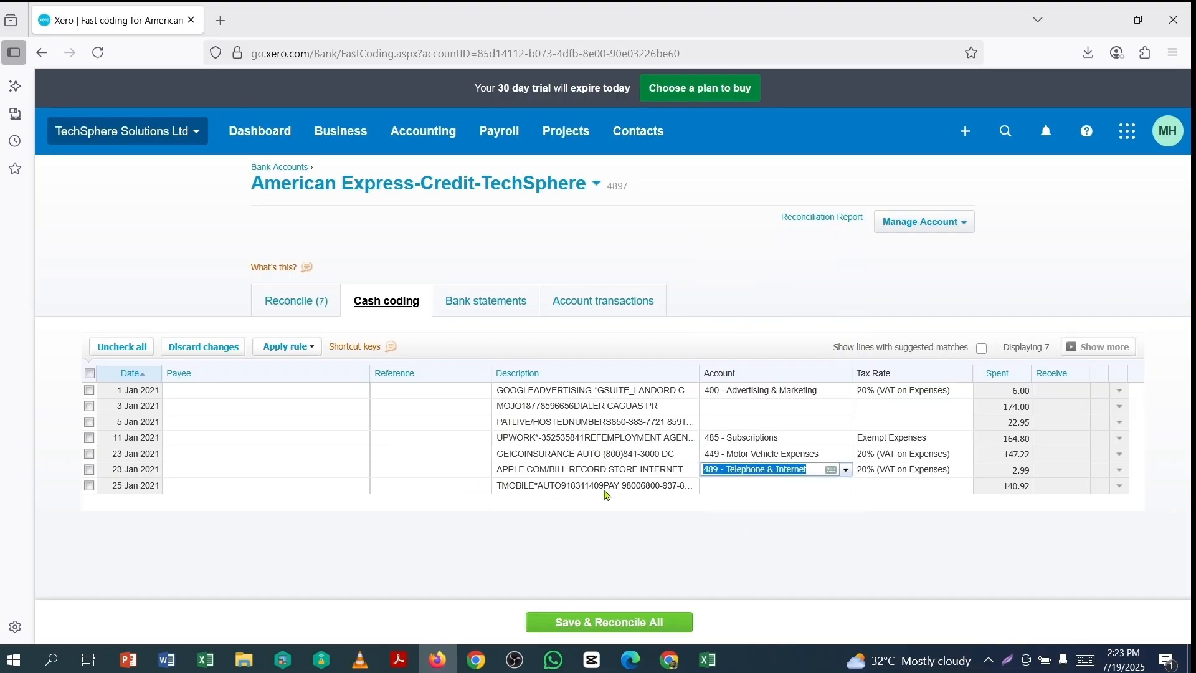
left_click(739, 486)
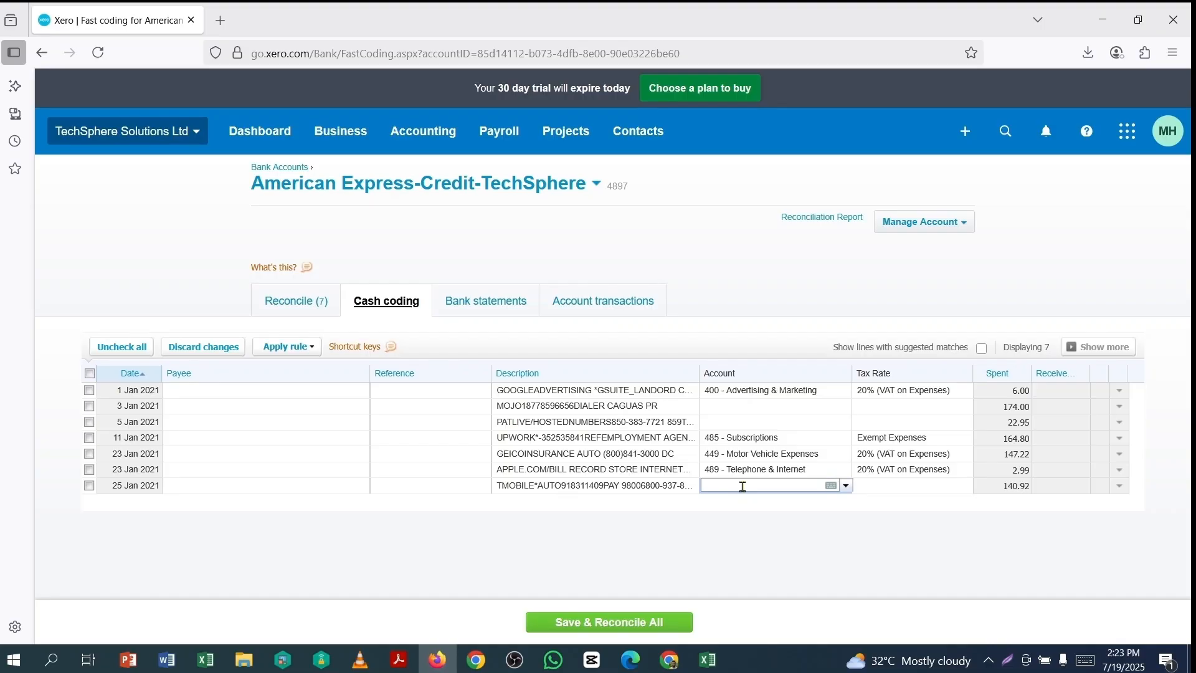
type("489")
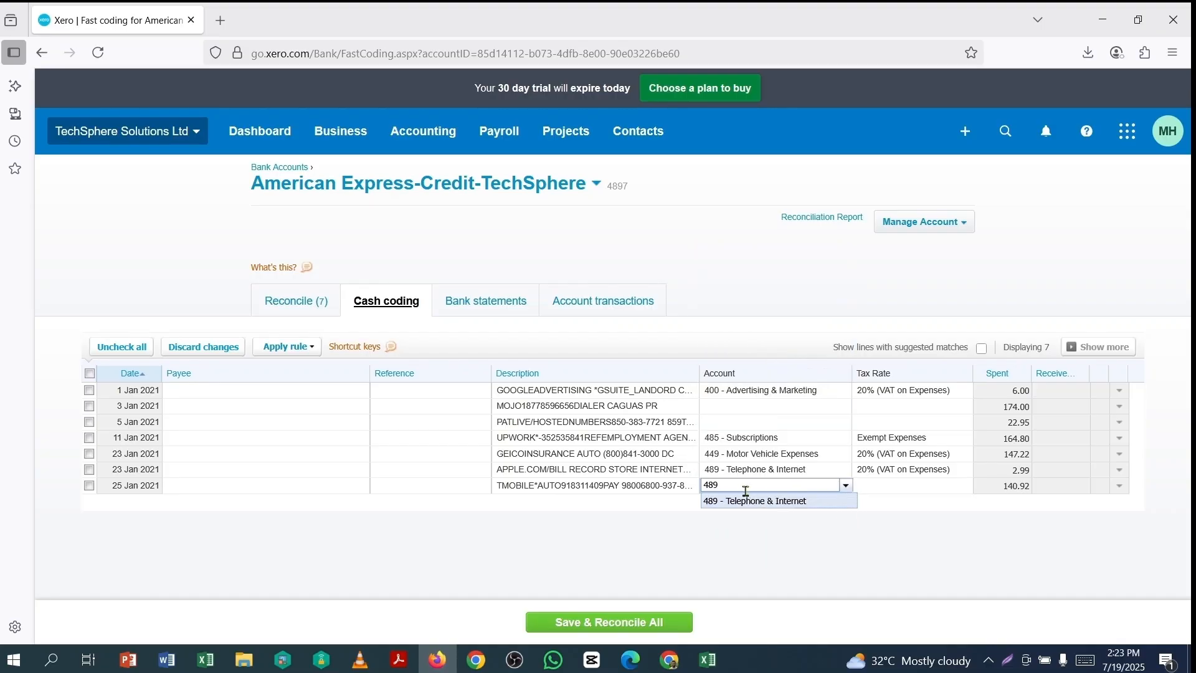
left_click(764, 502)
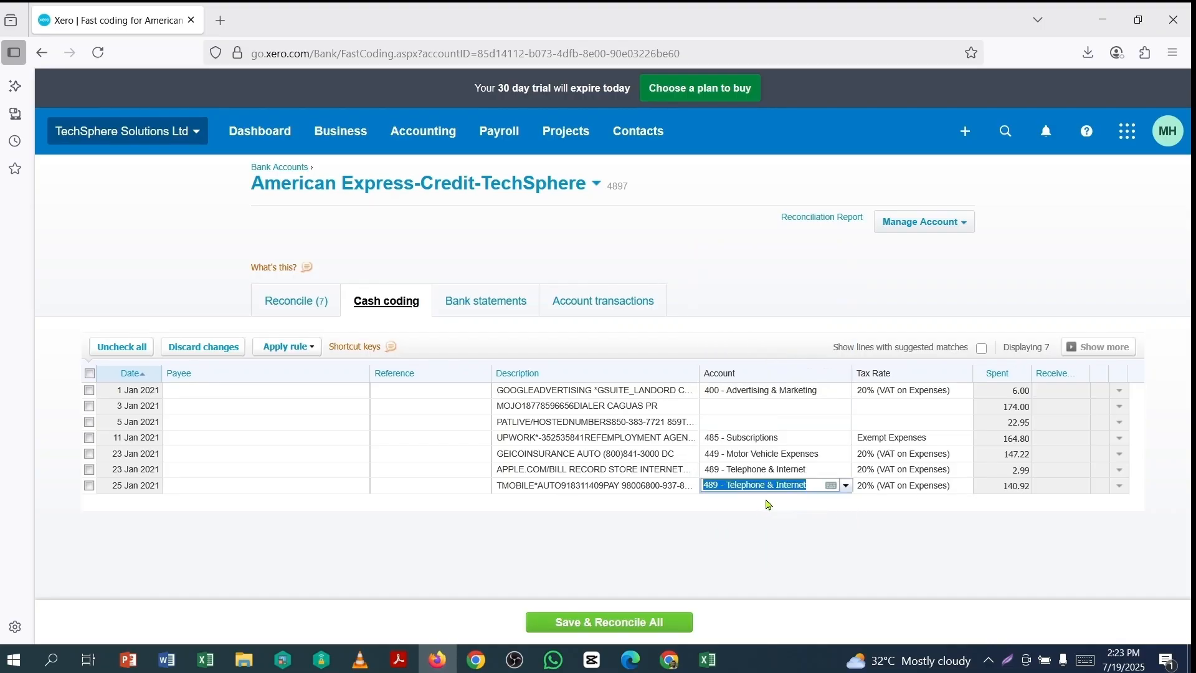
Code the 5 Jan 2021 PATLIVE/HOSTEDNUMBERS line and the 3 Jan 2021 MOJO DIALER line to 429 - General Expenses
left_click(507, 419)
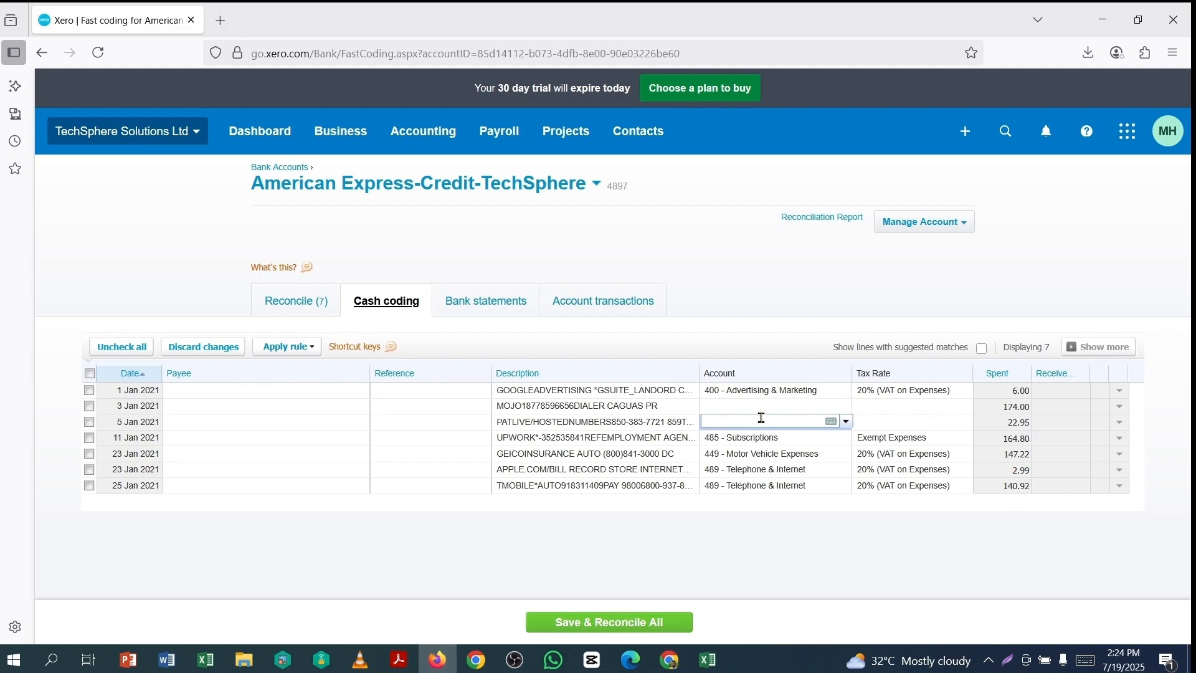
type("gen")
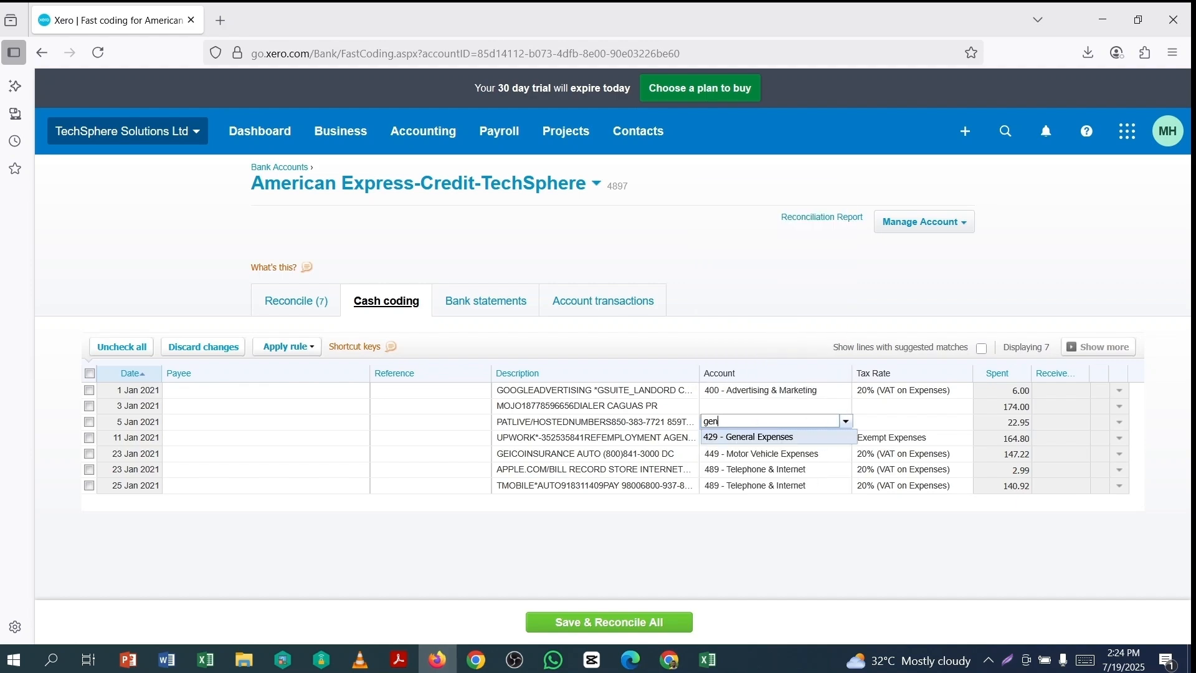
left_click(780, 439)
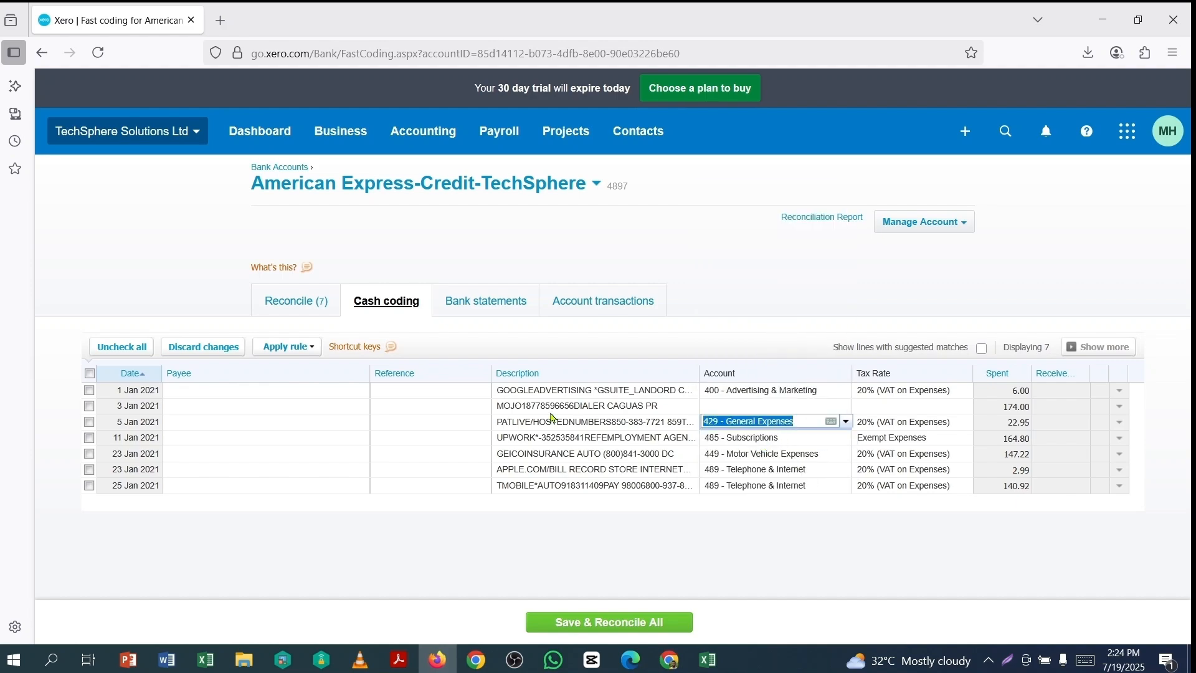
left_click(751, 406)
type("429")
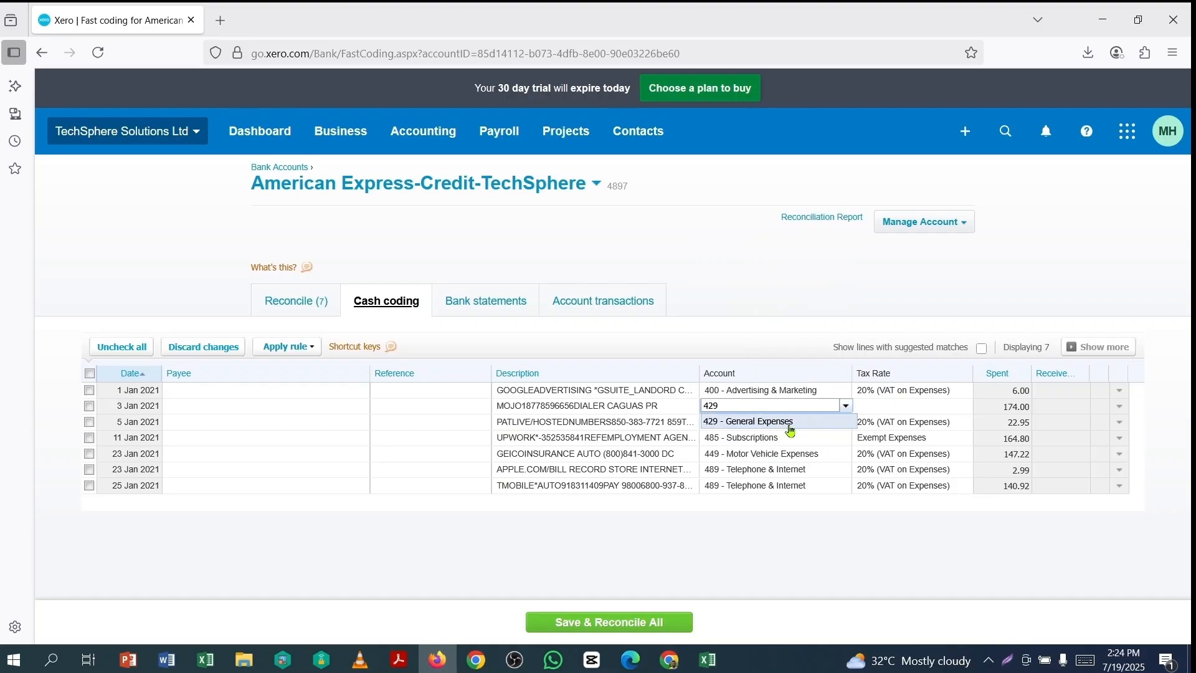
left_click(783, 428)
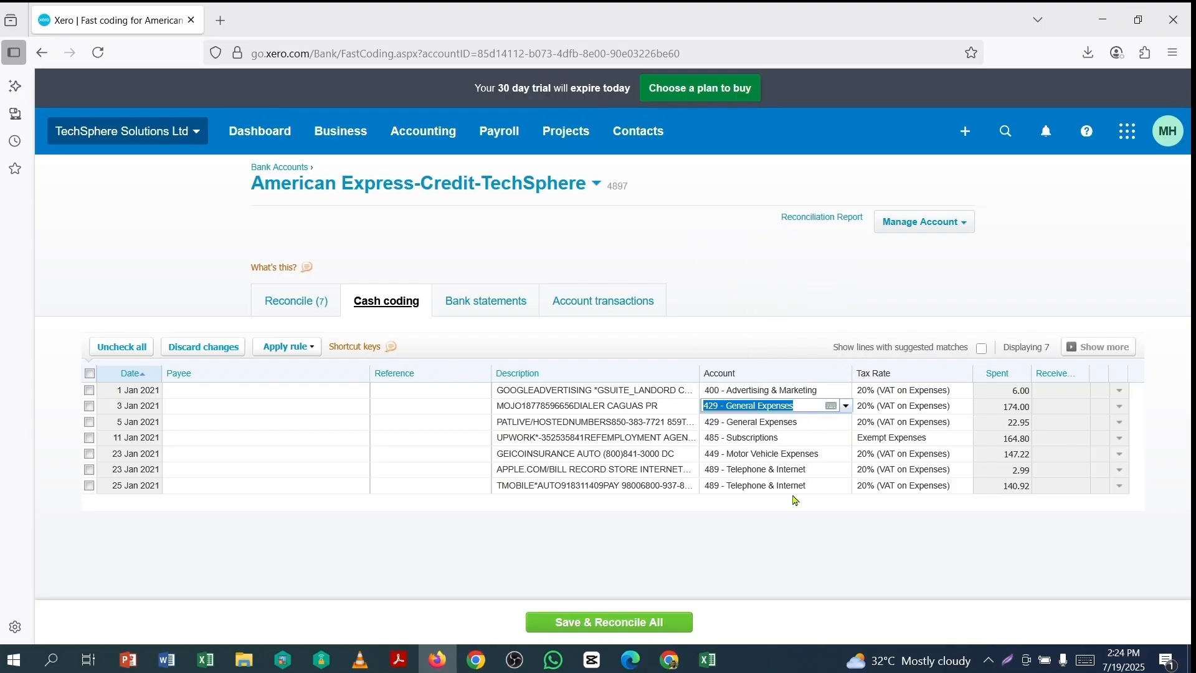
Save and reconcile all the cash-coded statement lines and dismiss the completion message
left_click(824, 624)
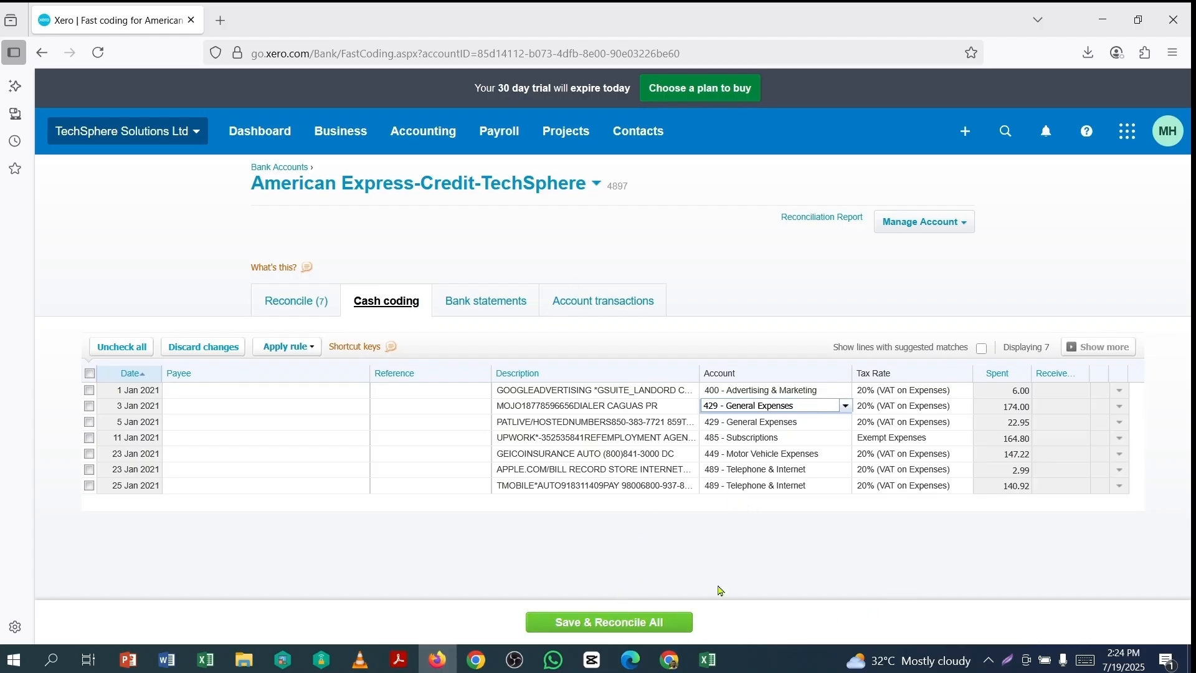
left_click(623, 622)
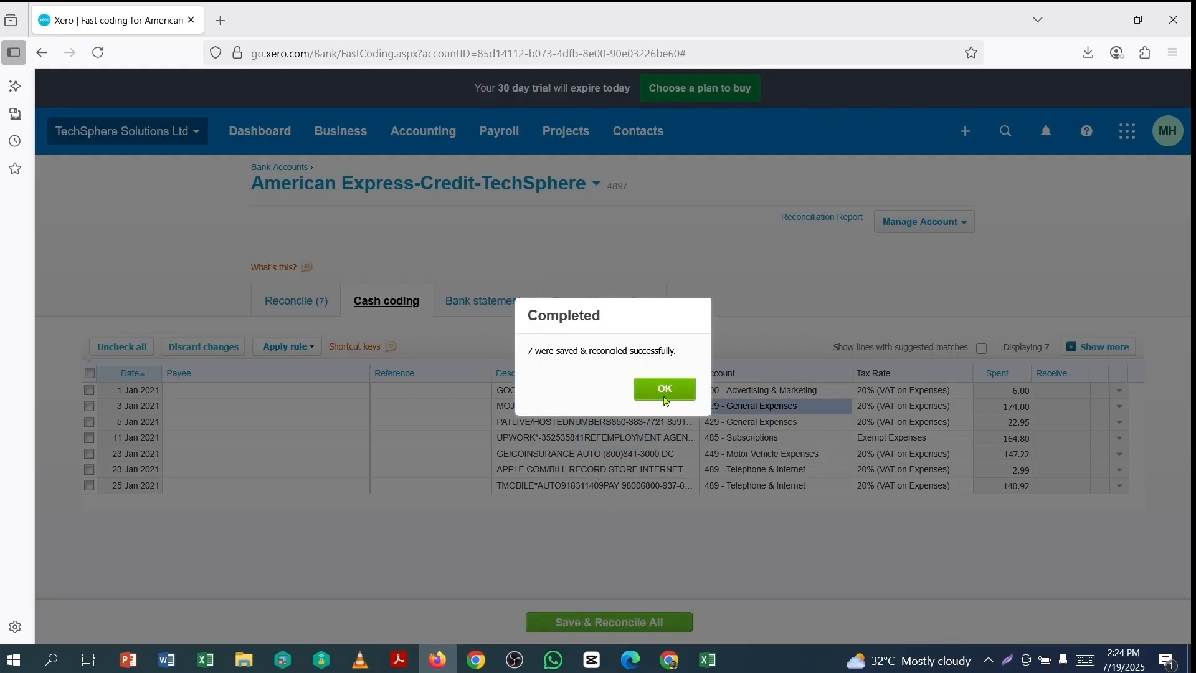
left_click(665, 391)
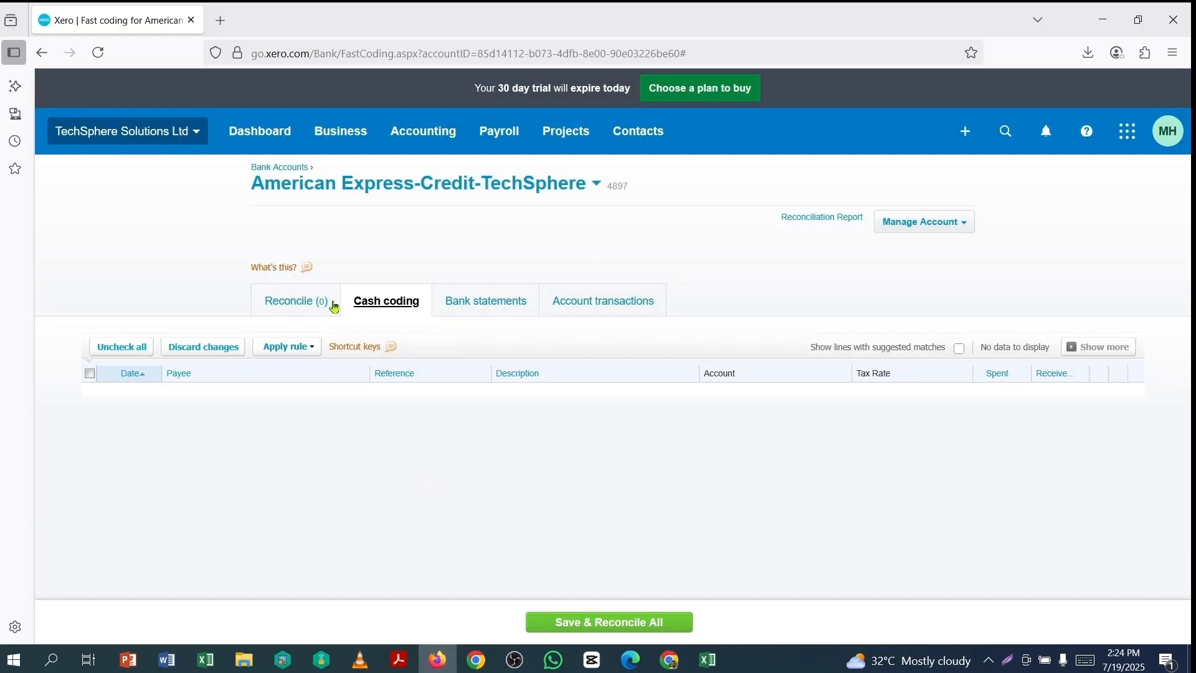
Check the American Express-Credit-TechSphere account's reconciliation status and open its Reconciliation Report
left_click(292, 305)
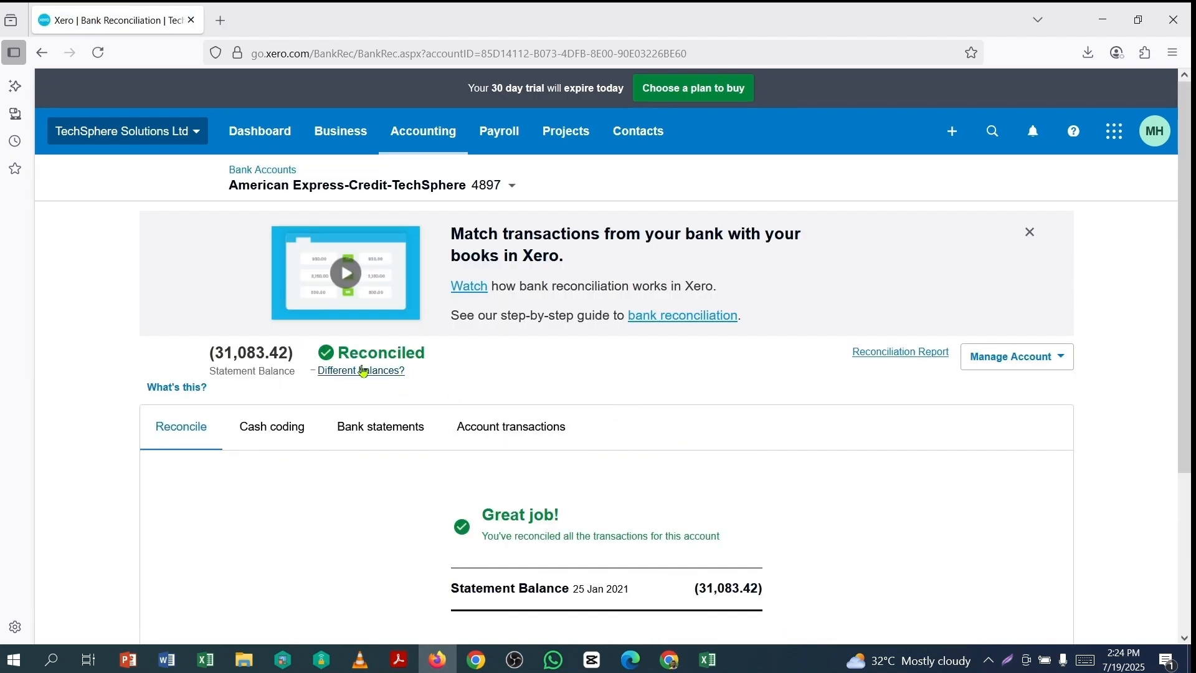
scroll(658, 433, "down", 3)
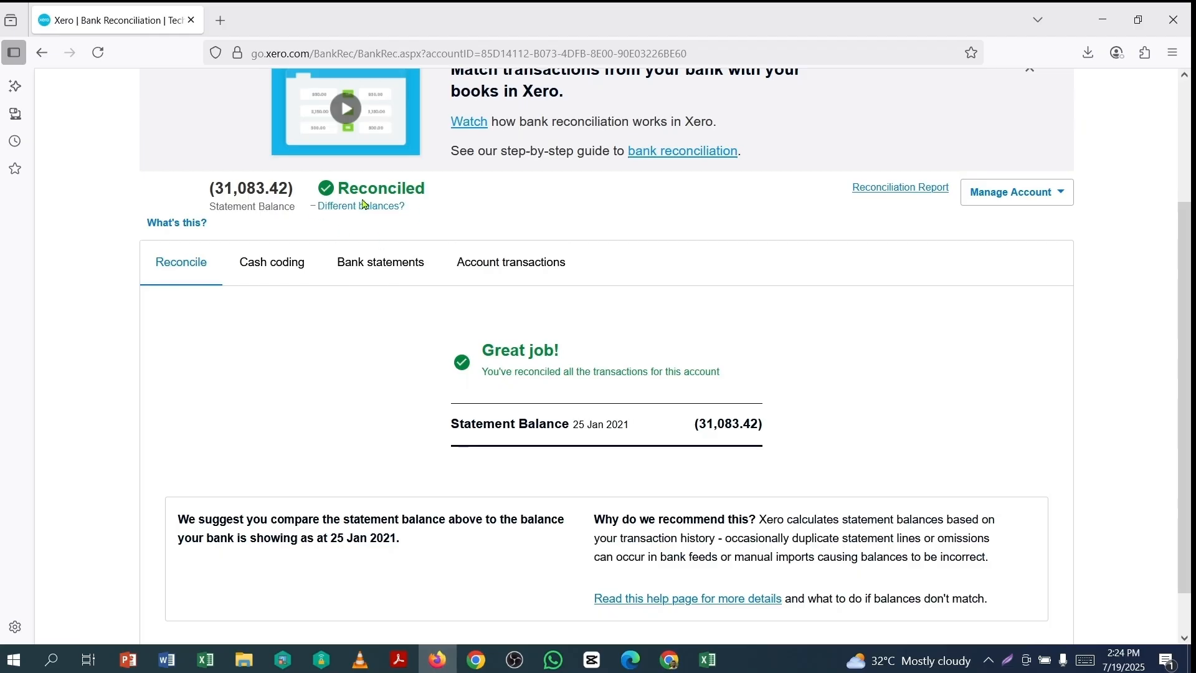
scroll(871, 498, "up", 3)
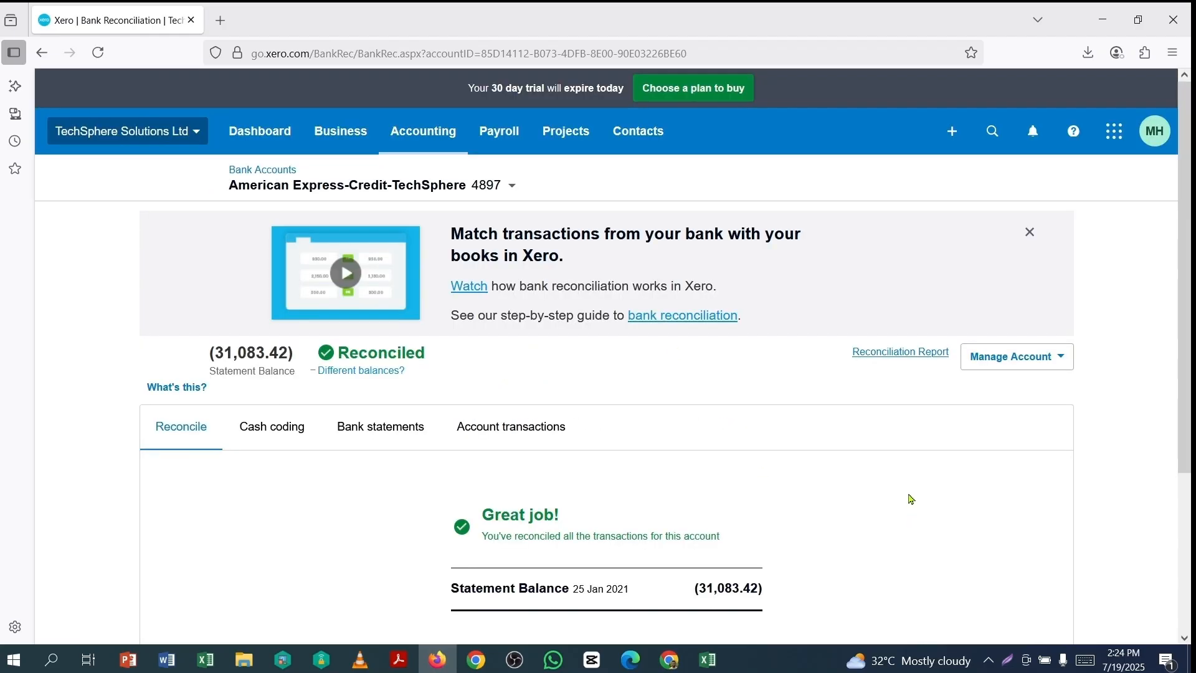
left_click(901, 353)
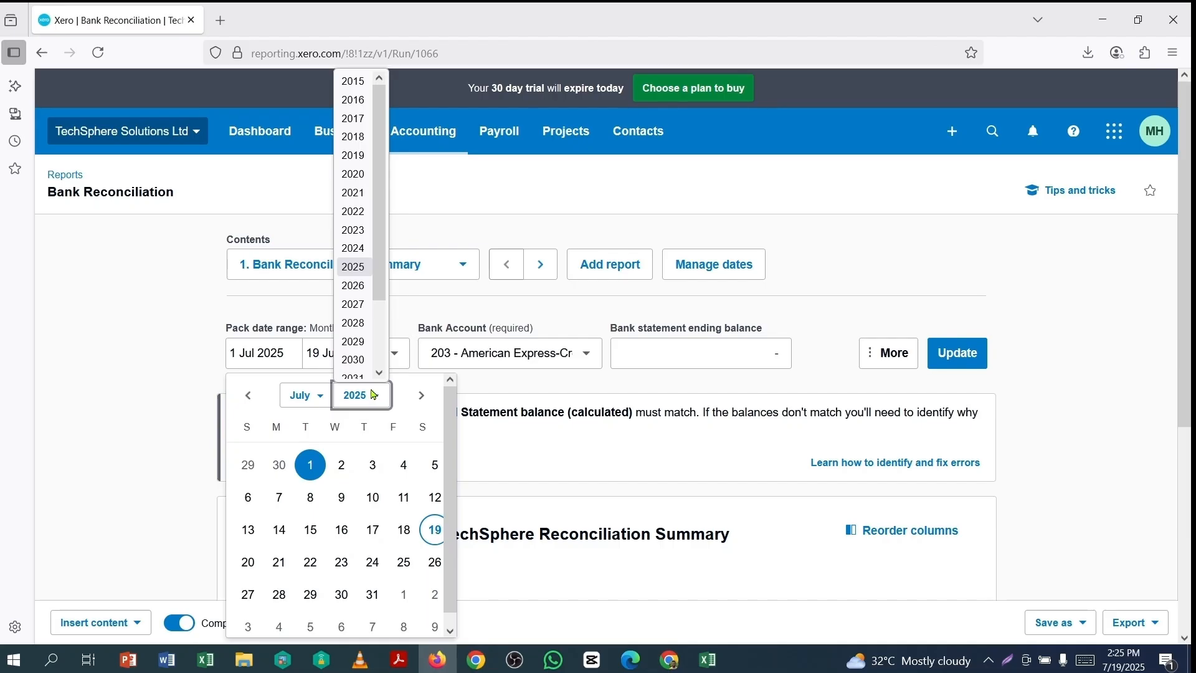
Set the start date of the Bank Reconciliation report's date range to 25 Dec 2020
left_click(353, 174)
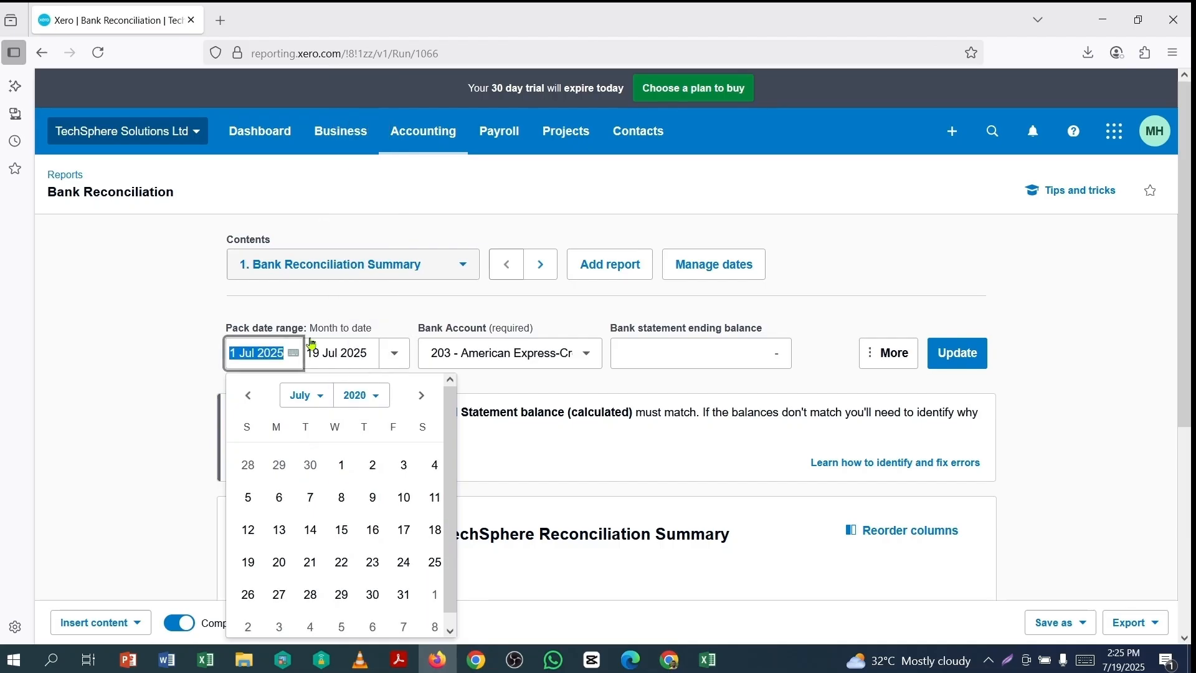
left_click(325, 399)
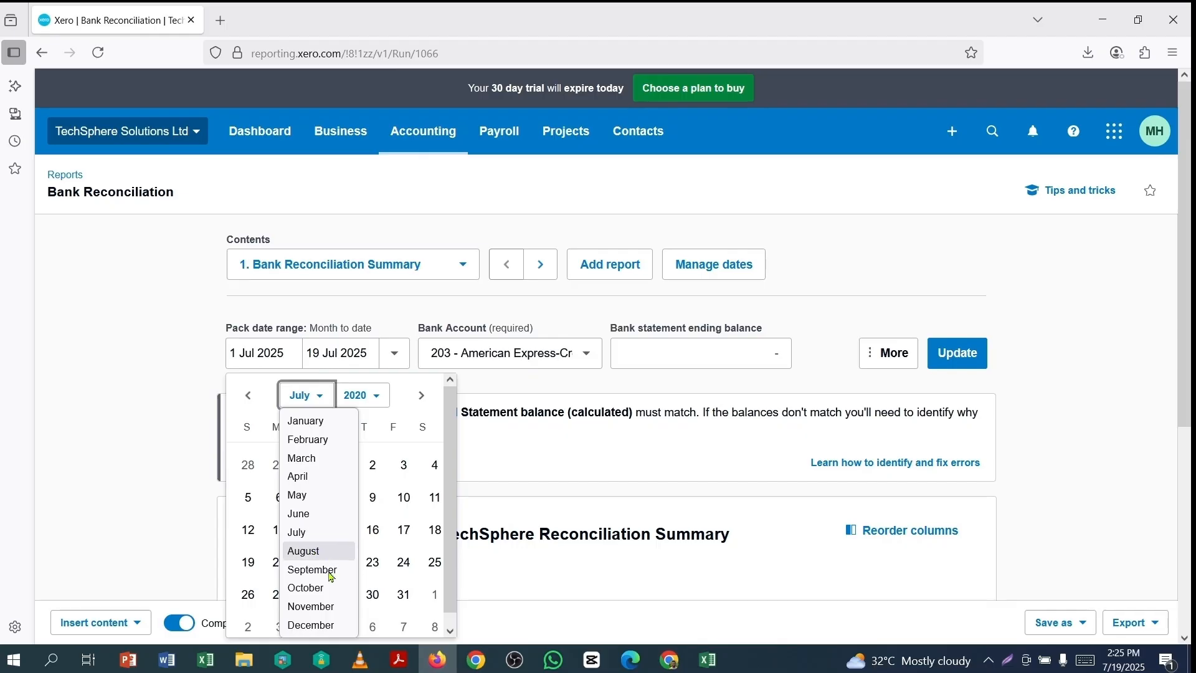
left_click(313, 625)
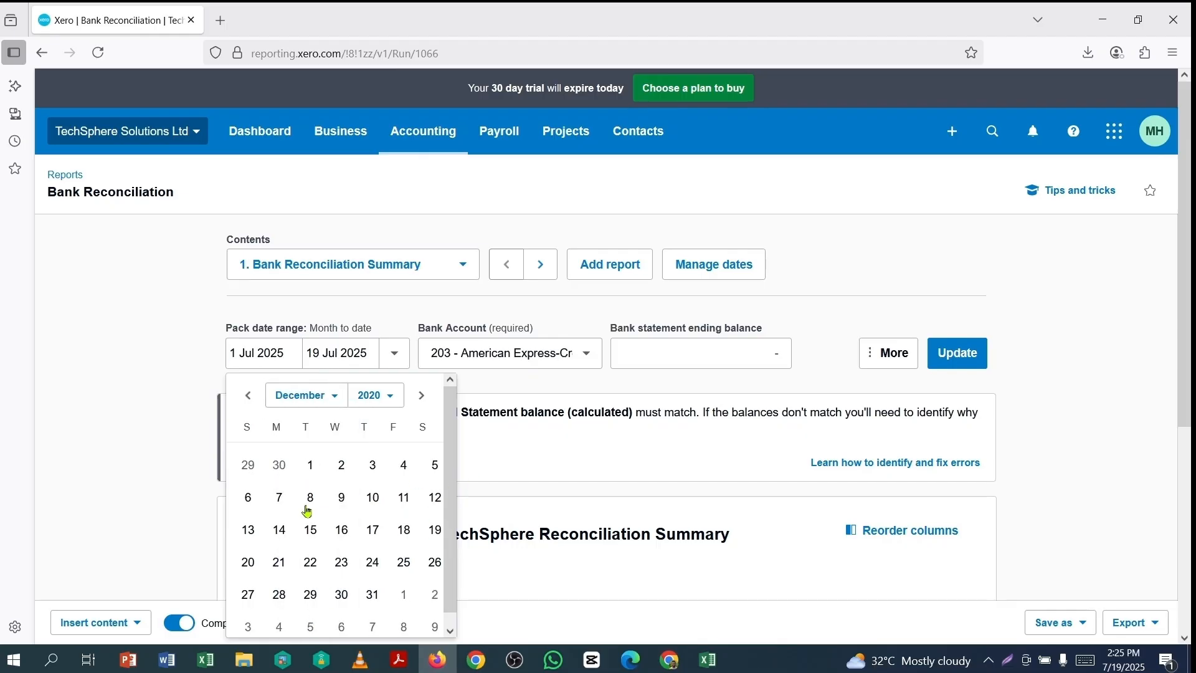
left_click(404, 563)
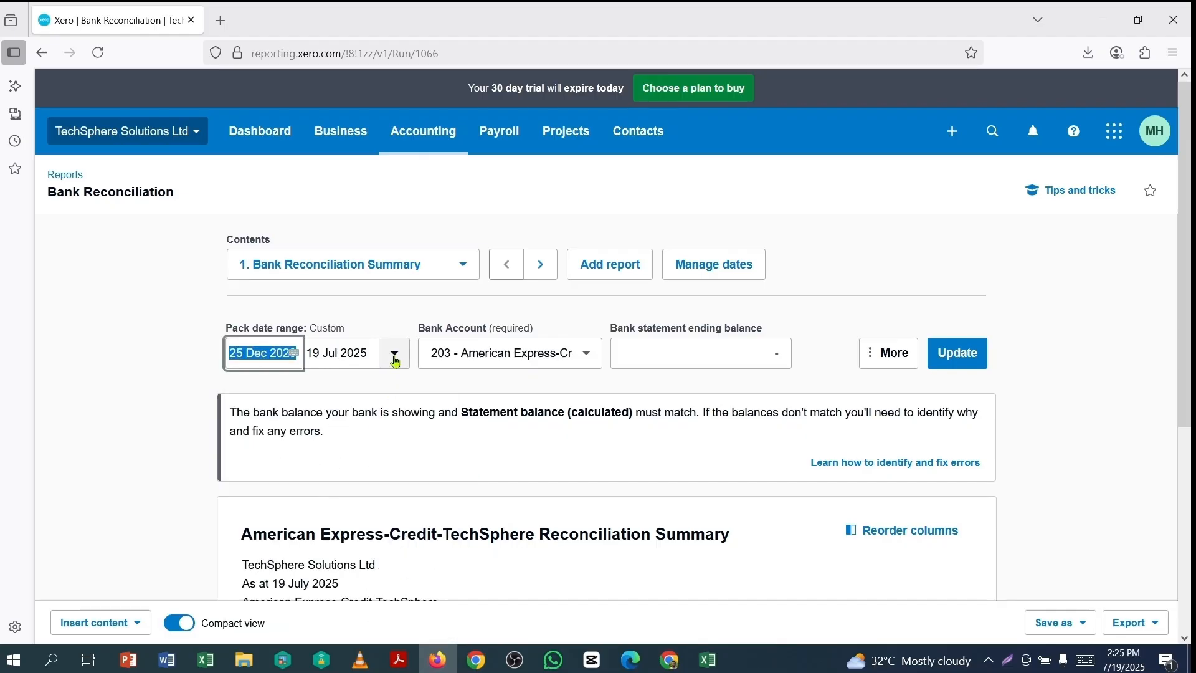
Set the report's end date to 31 Jan 2021 and choose bank account 203 - American Express-Credit-TechSphere
left_click(369, 354)
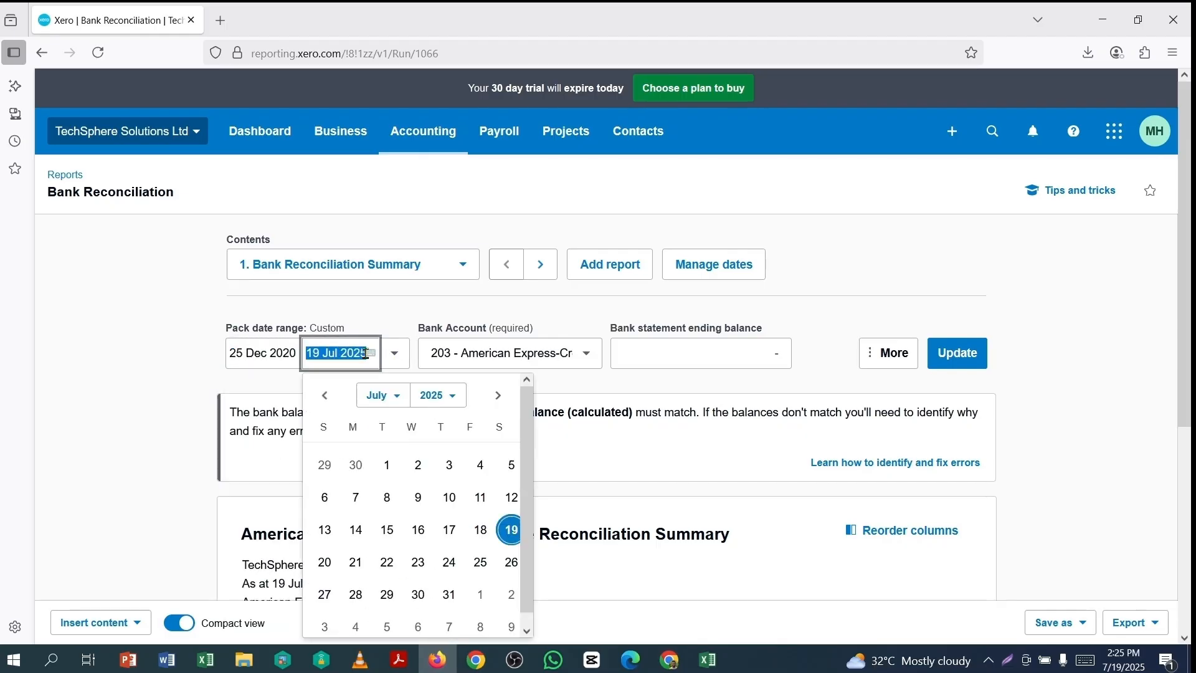
left_click(452, 399)
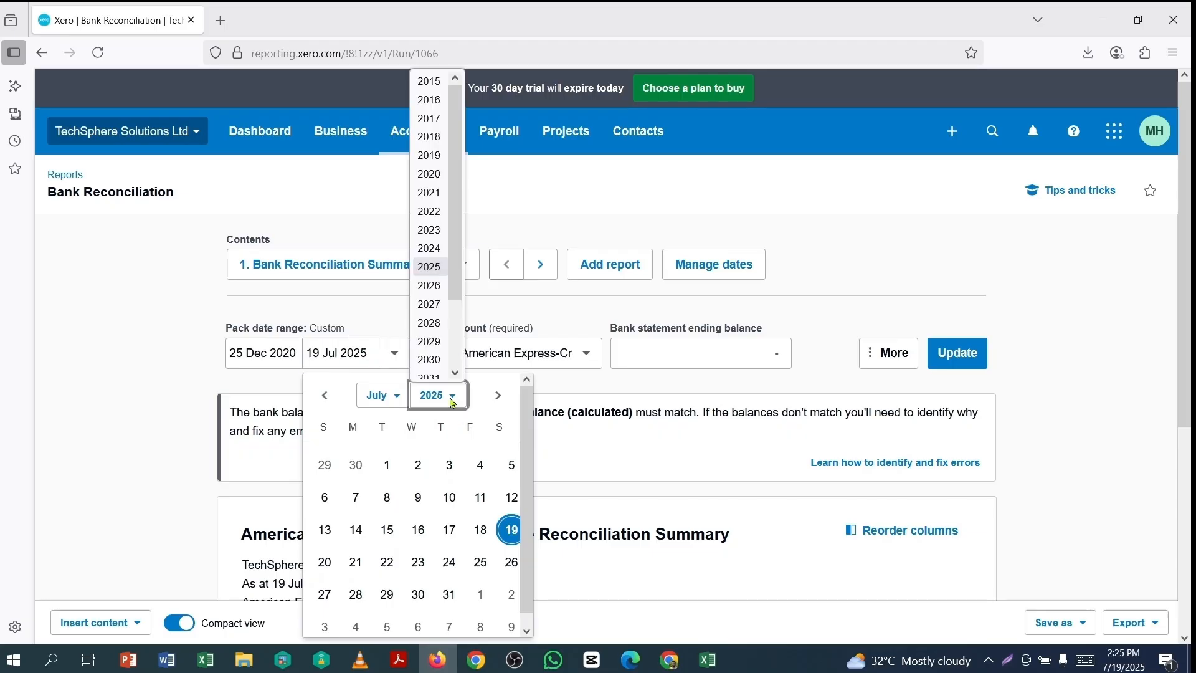
left_click(428, 185)
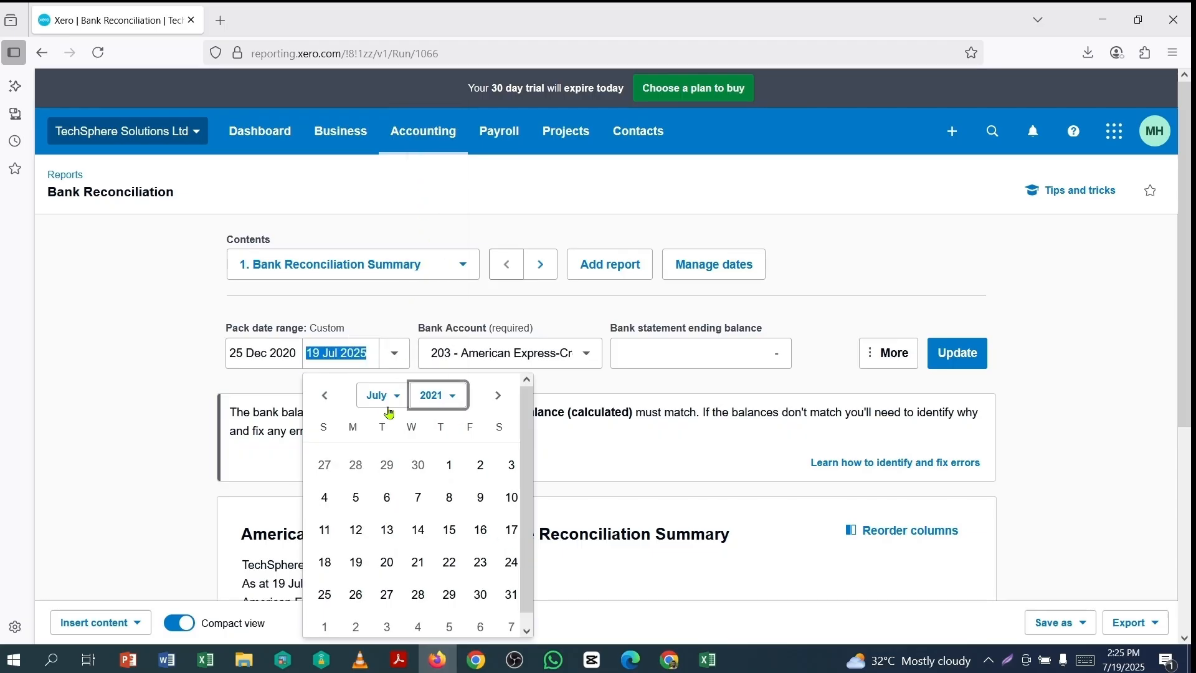
left_click(402, 399)
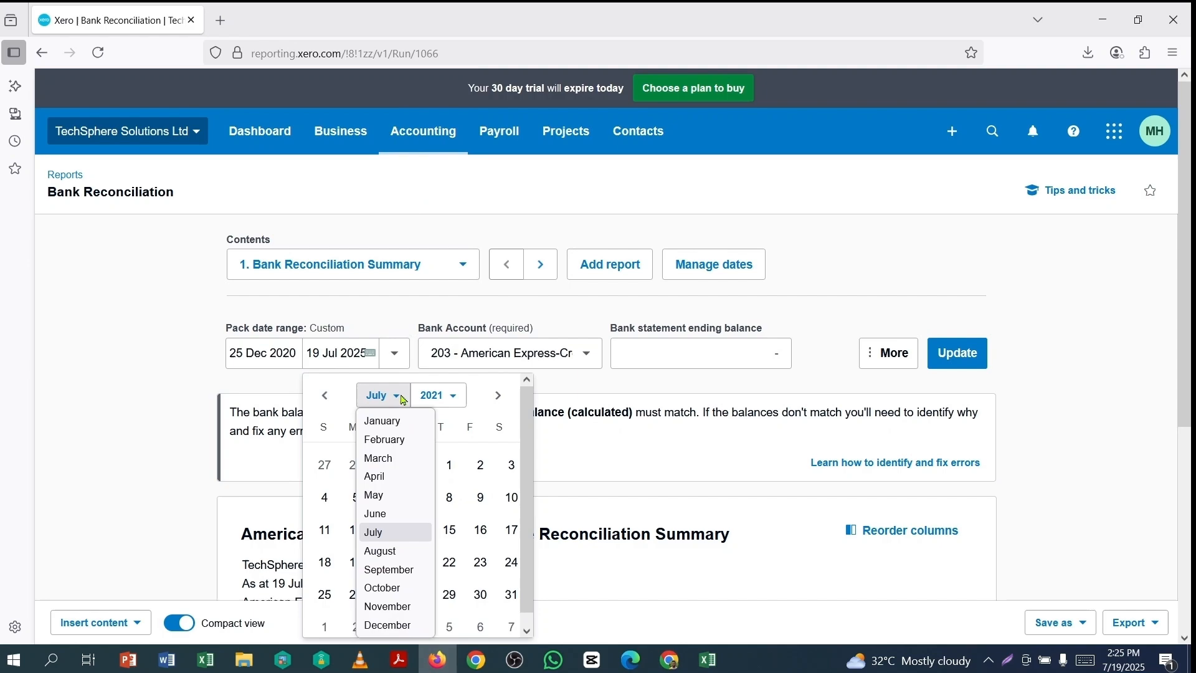
left_click(381, 421)
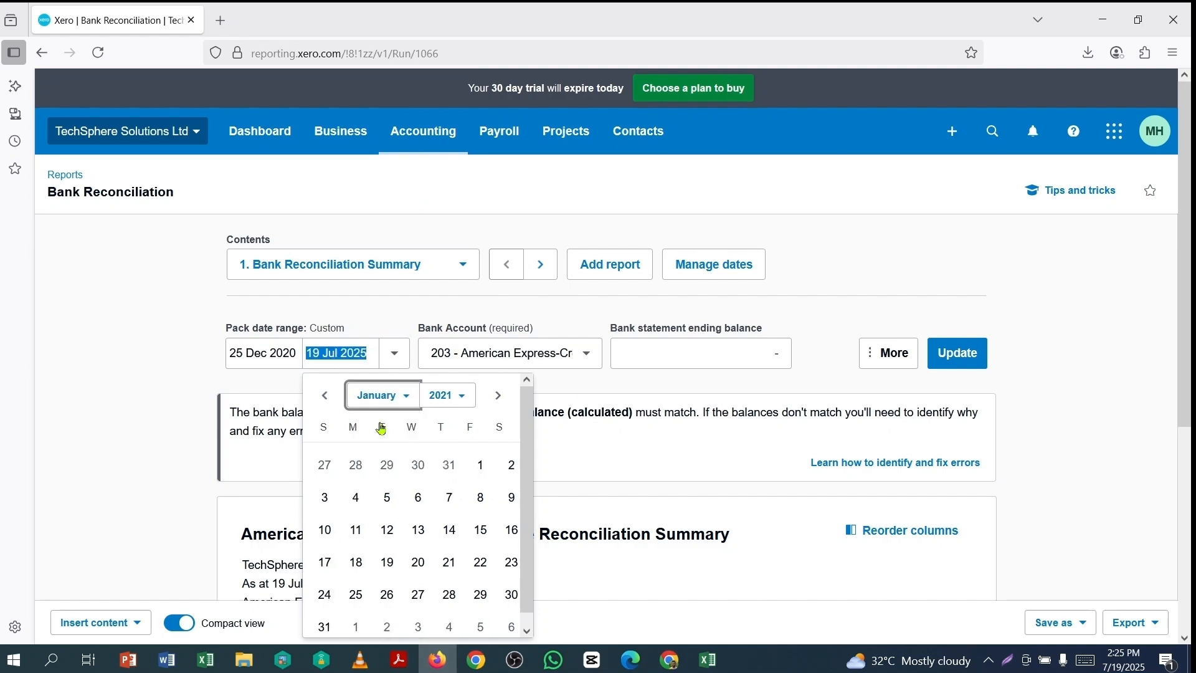
left_click(323, 626)
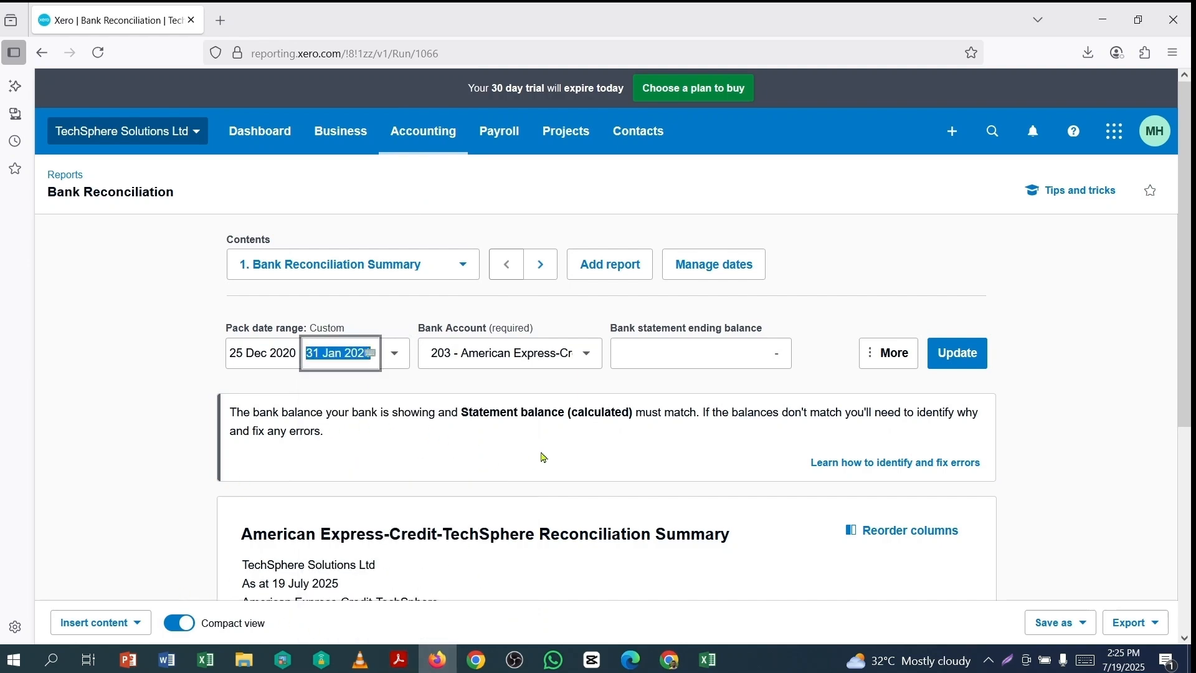
left_click(586, 355)
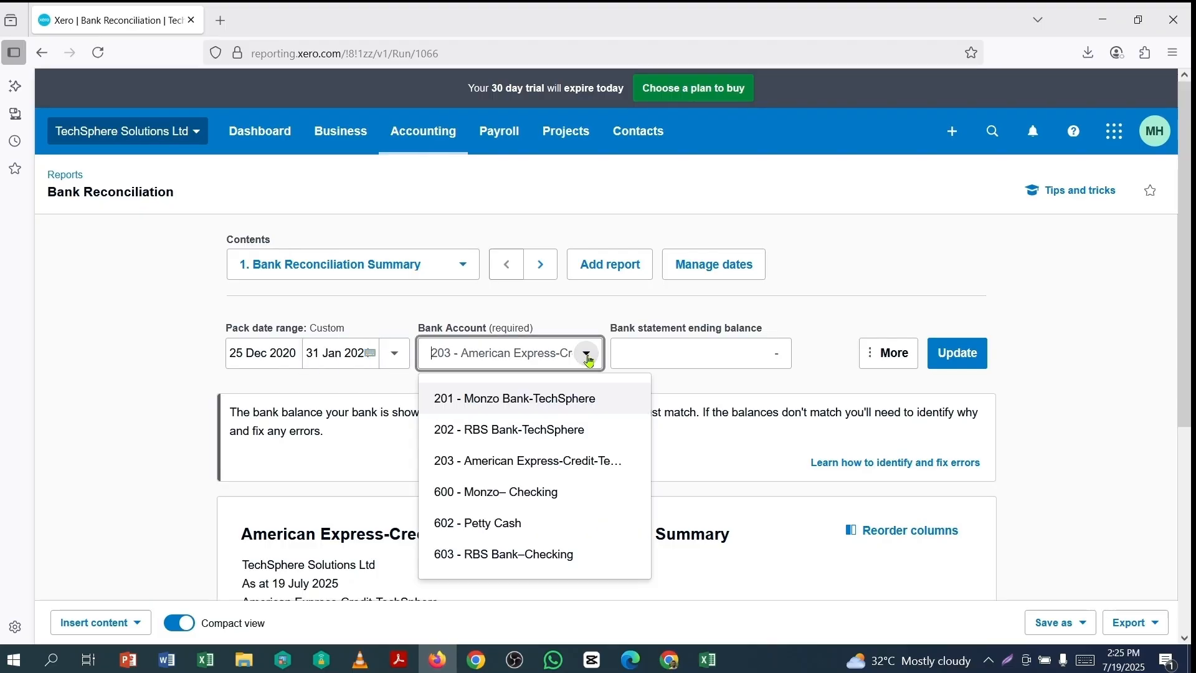
left_click(500, 461)
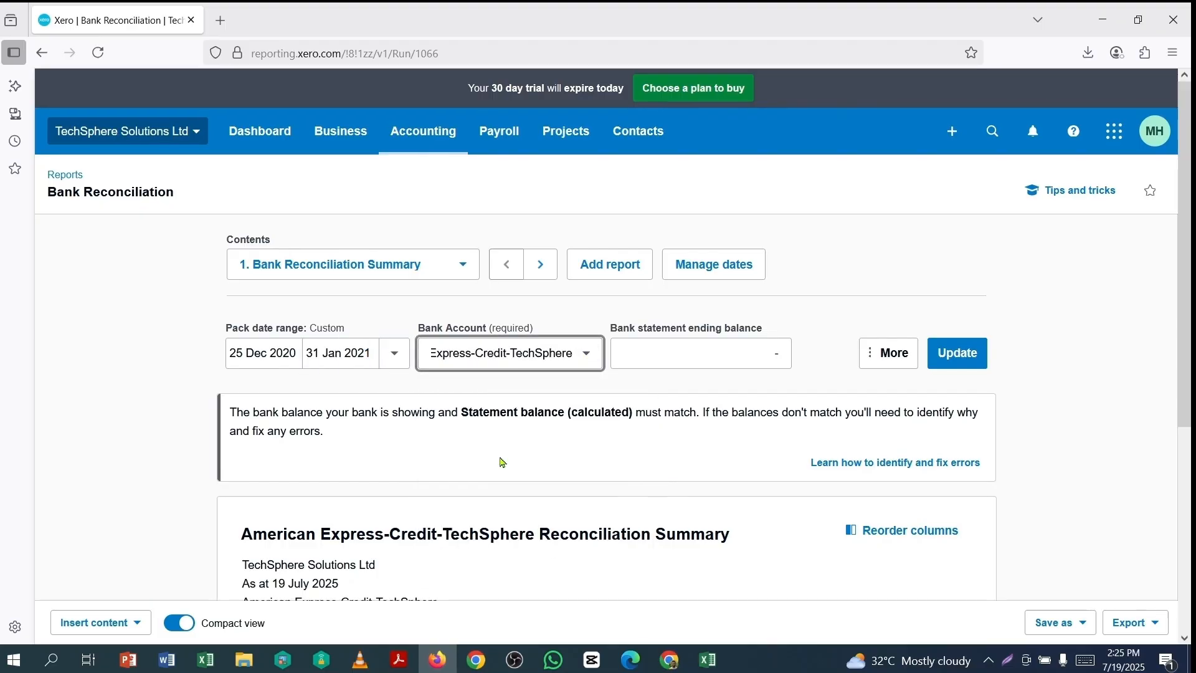
Switch to the Blue Business Plus credit card statement in Acrobat and copy the New Balance amount of 31,083.42
left_click(692, 354)
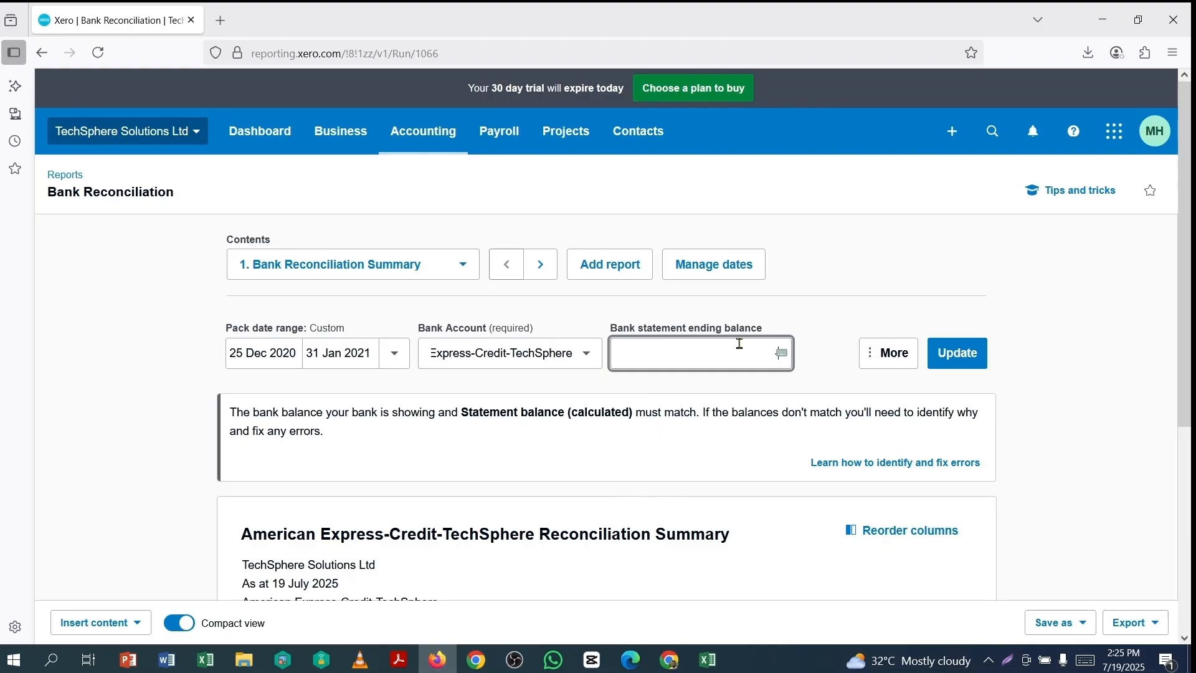
left_click(399, 661)
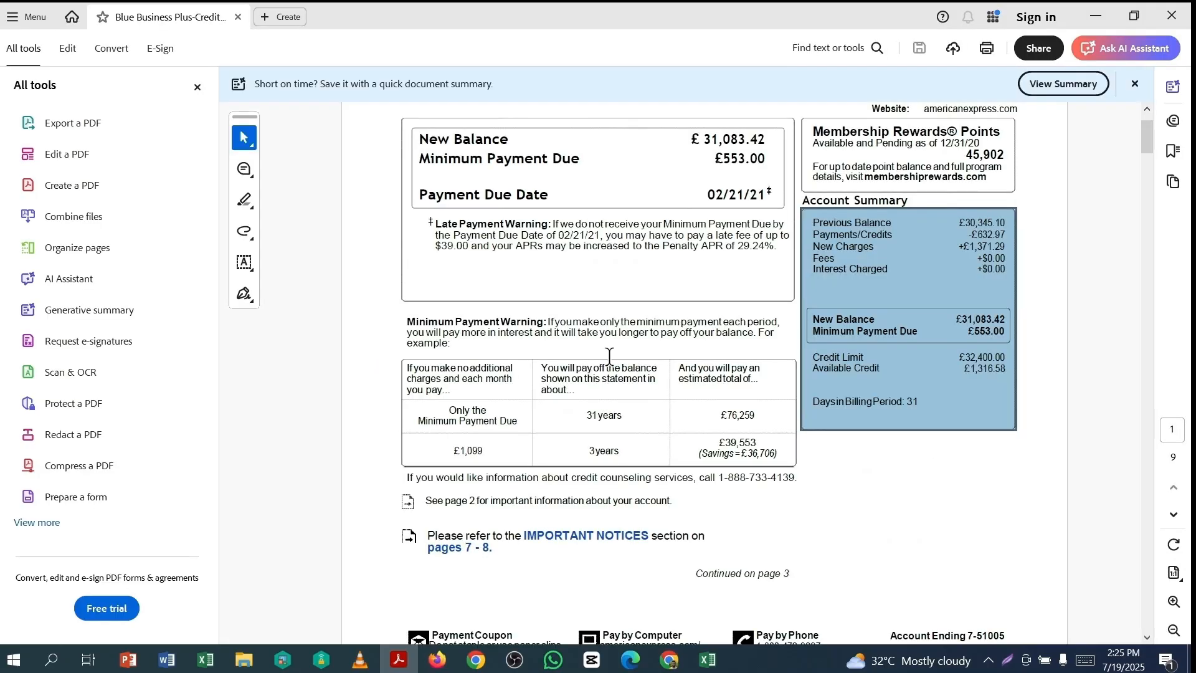
left_click_drag(704, 139, 769, 147)
key("ctrl+c")
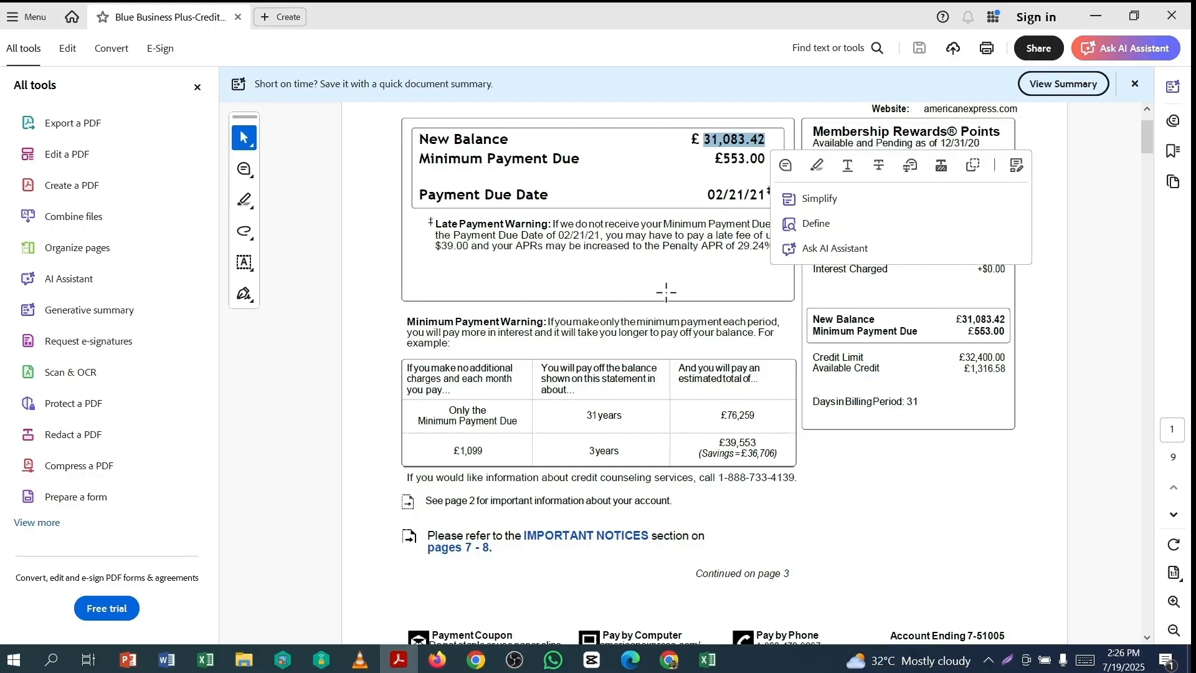
Switch back to Xero, enter 31,083.42 as the bank statement ending balance and update the report
left_click(434, 660)
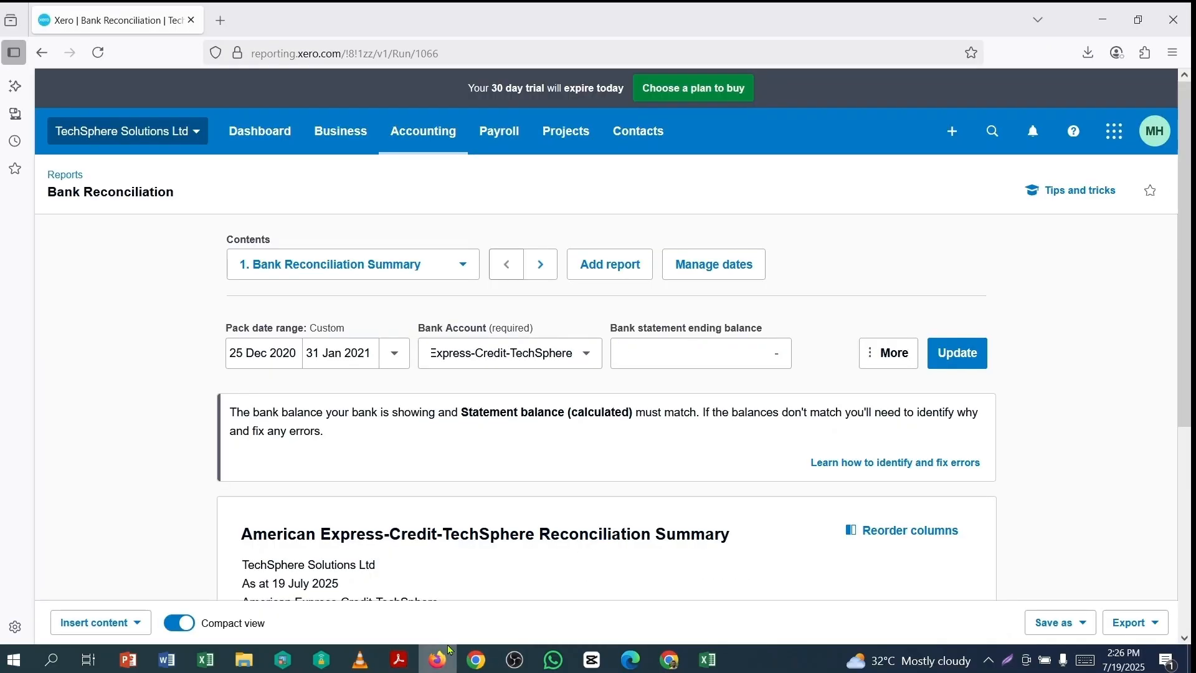
left_click(659, 352)
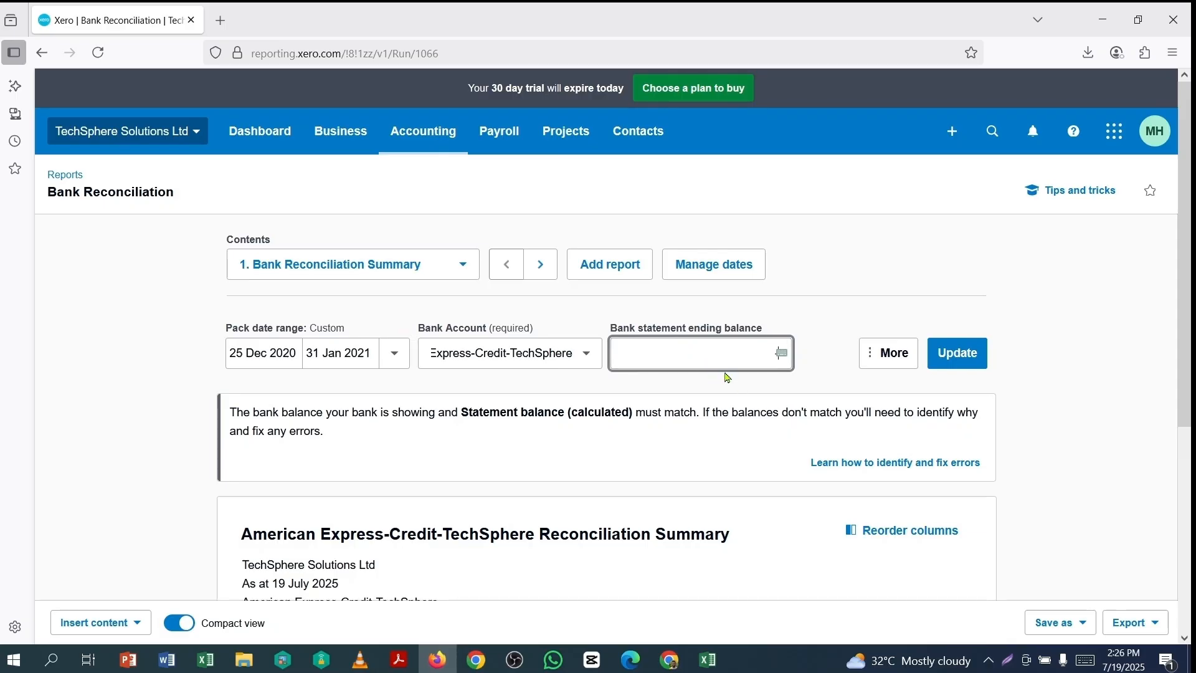
key("ctrl+v")
left_click(1055, 384)
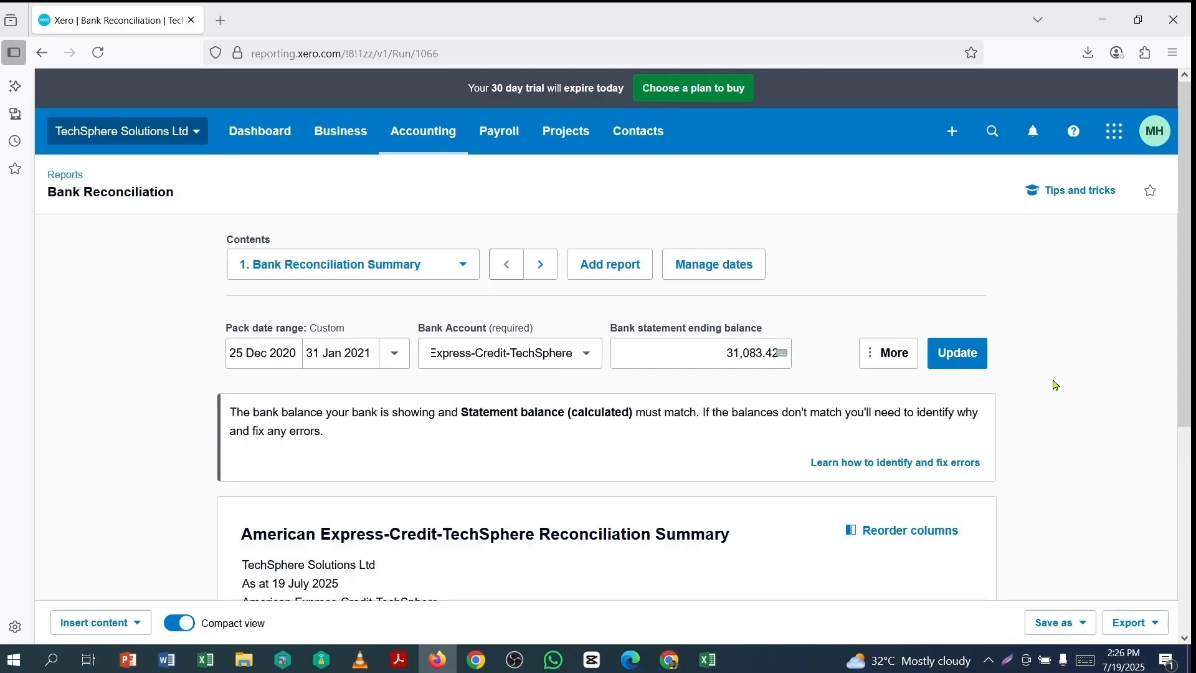
left_click(949, 366)
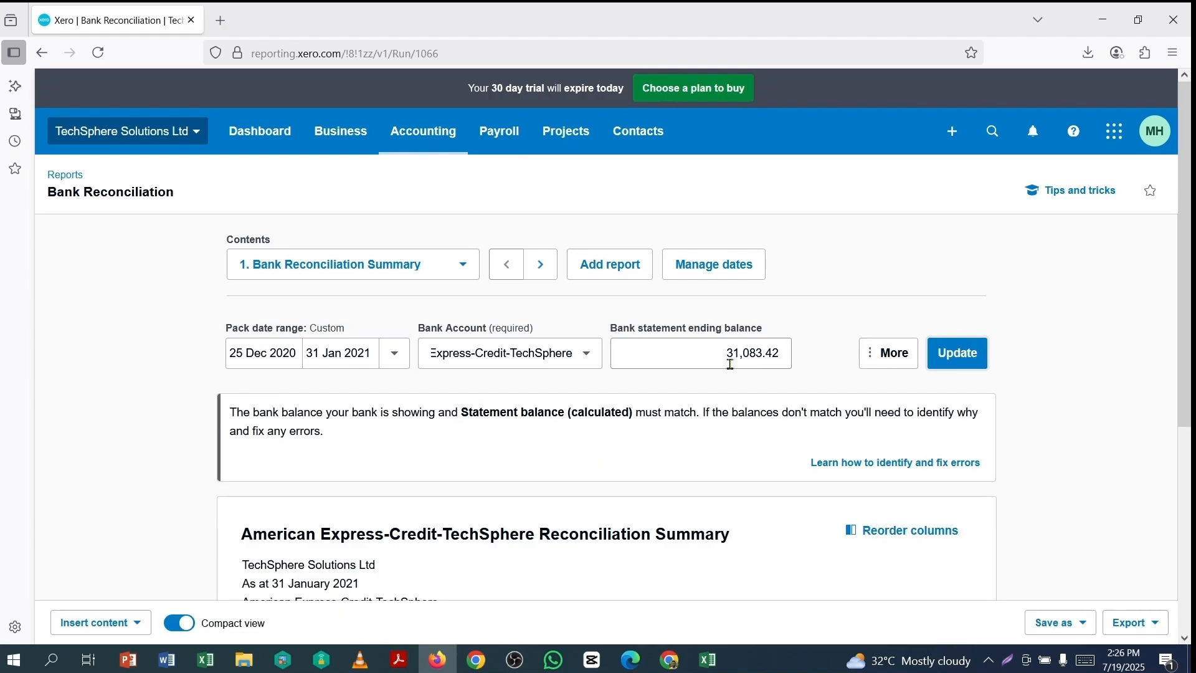
Export the American Express-Credit-TechSphere bank reconciliation report as a PDF
scroll(685, 364, "down", 5)
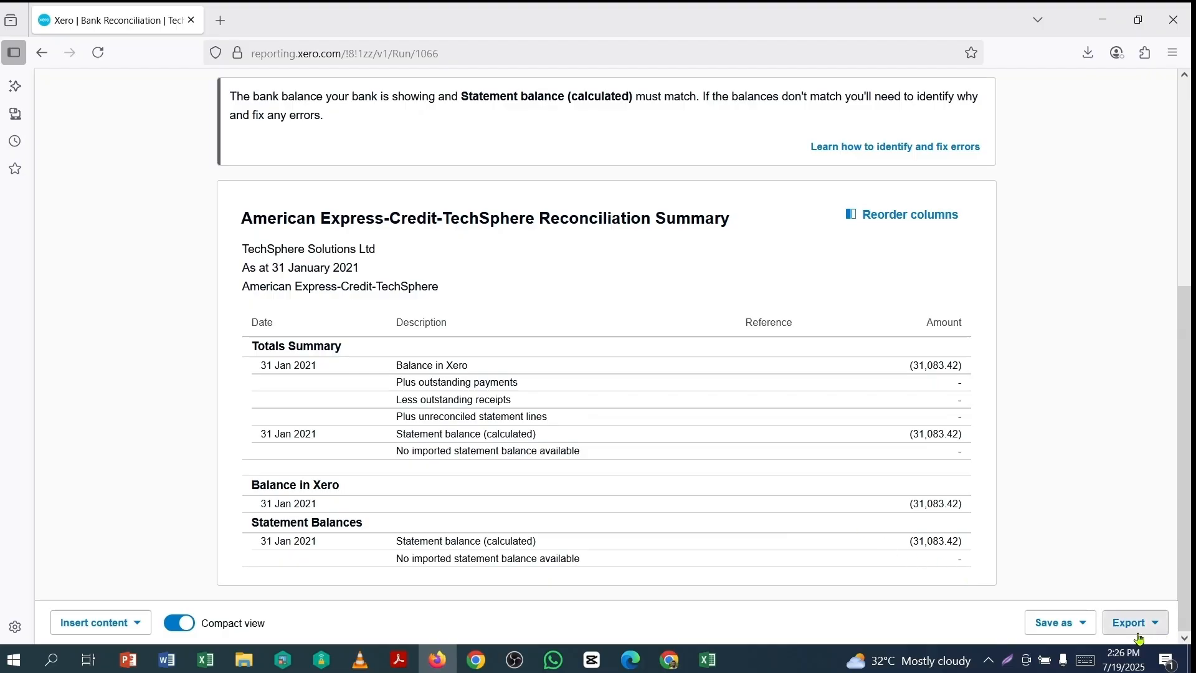
left_click(1081, 621)
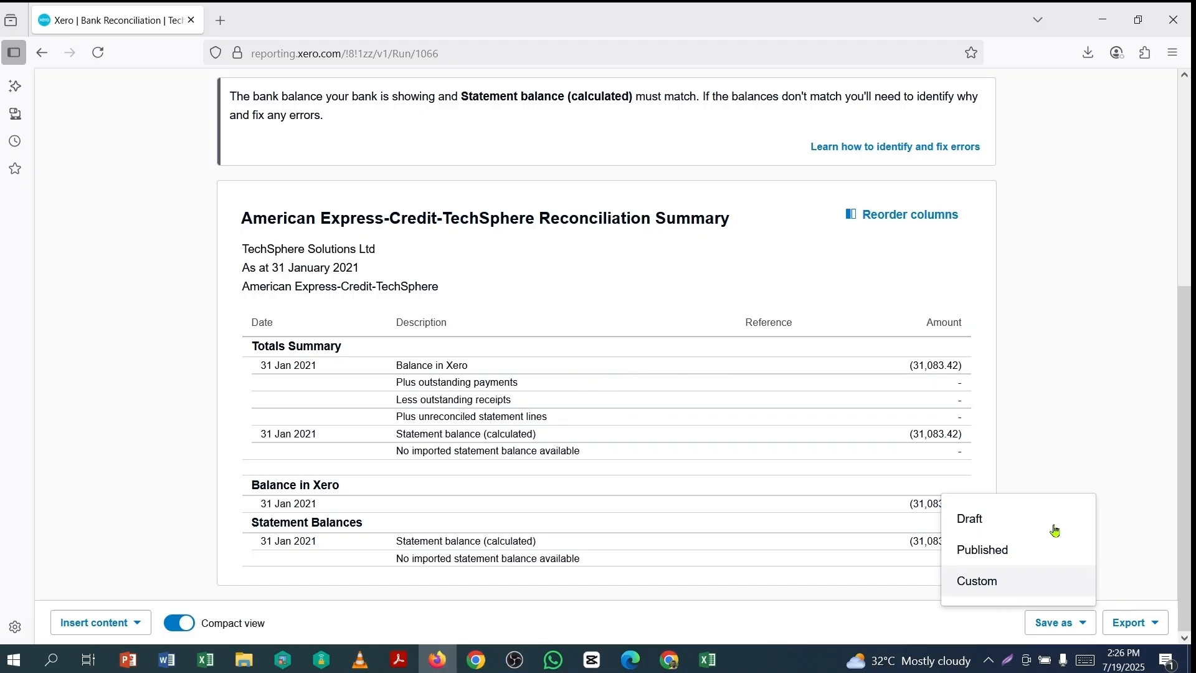
left_click(1151, 631)
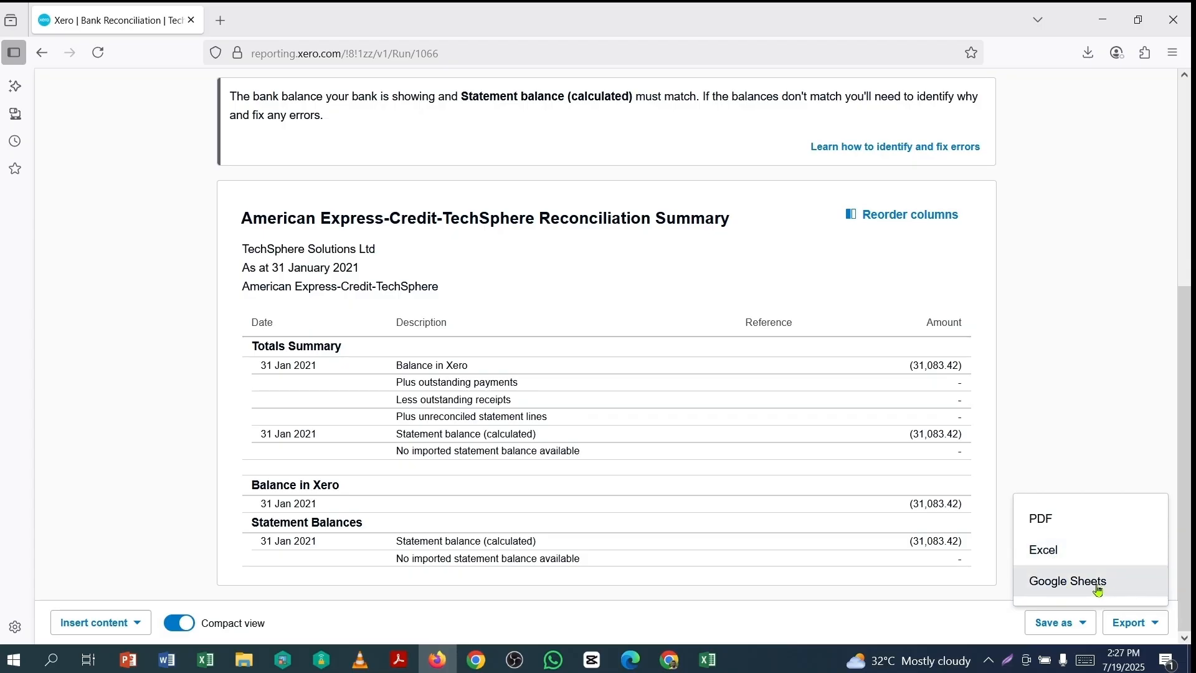
left_click(1042, 519)
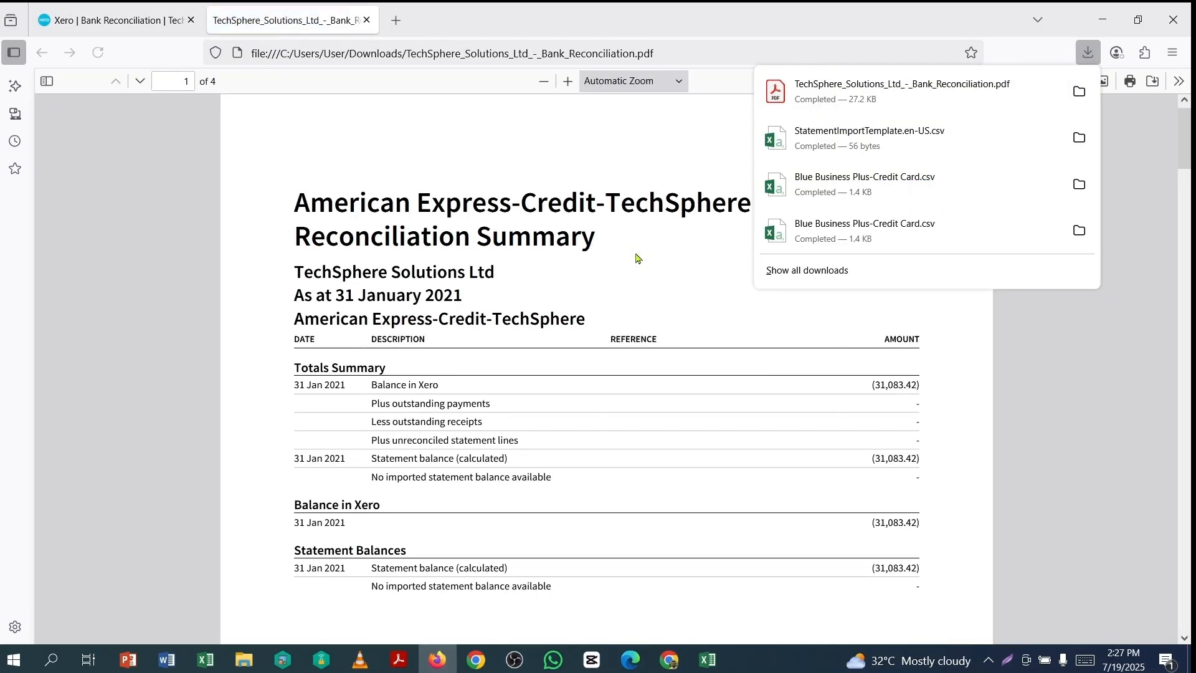
Review the summary, bank statement and statement exceptions pages of the exported PDF, and return to the report in Xero
left_click(638, 256)
scroll(714, 284, "up", 1)
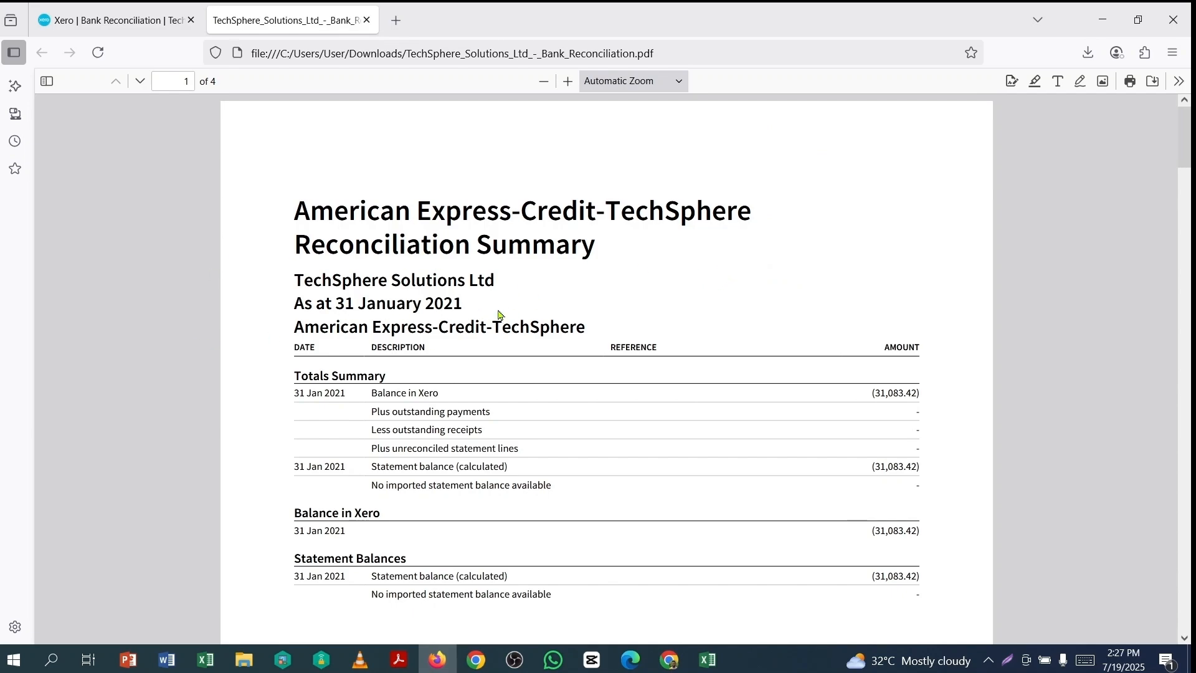
scroll(716, 324, "down", 3)
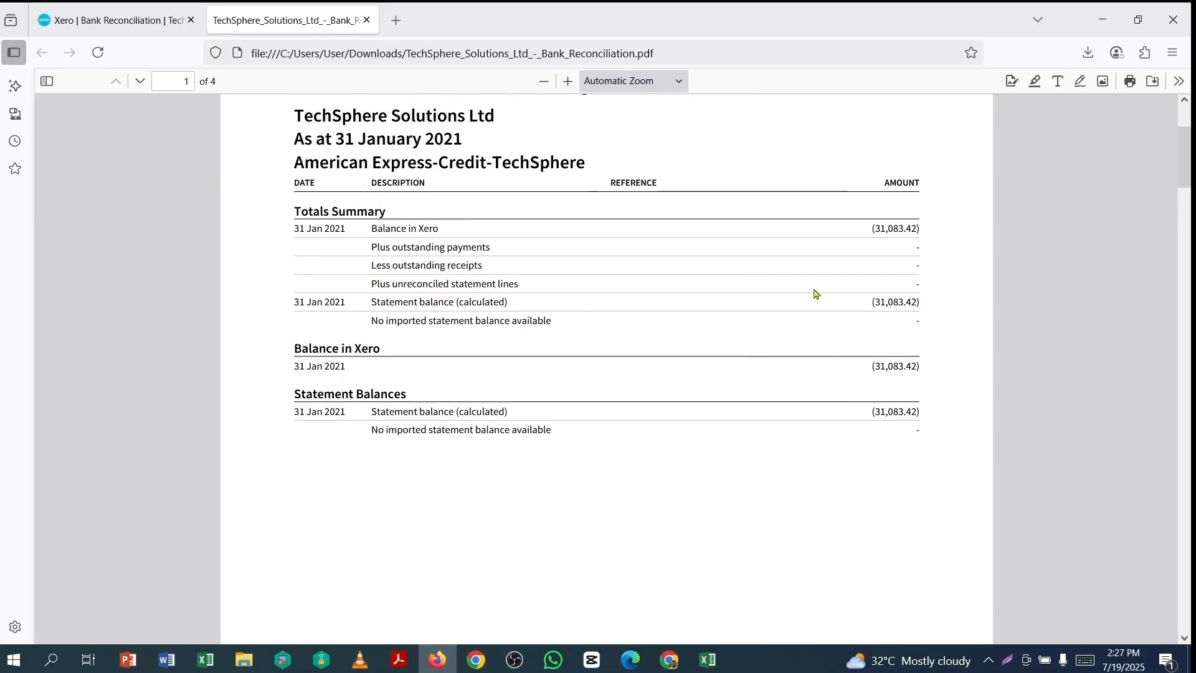
scroll(874, 406, "down", 15)
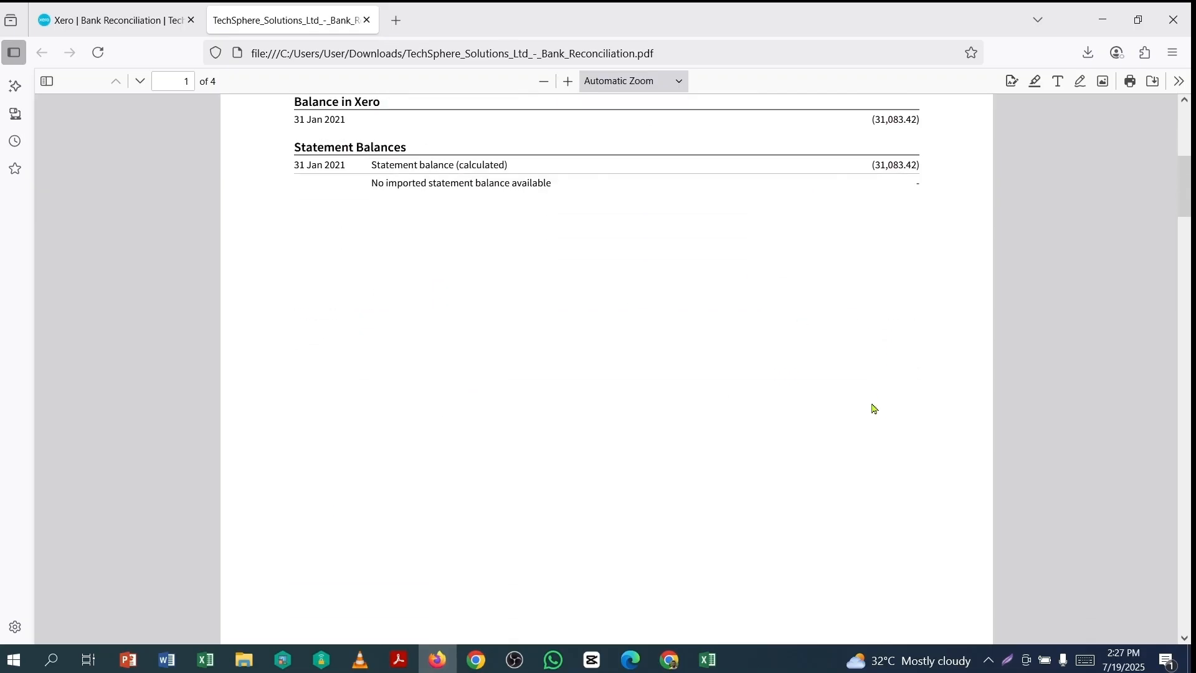
scroll(690, 383, "down", 20)
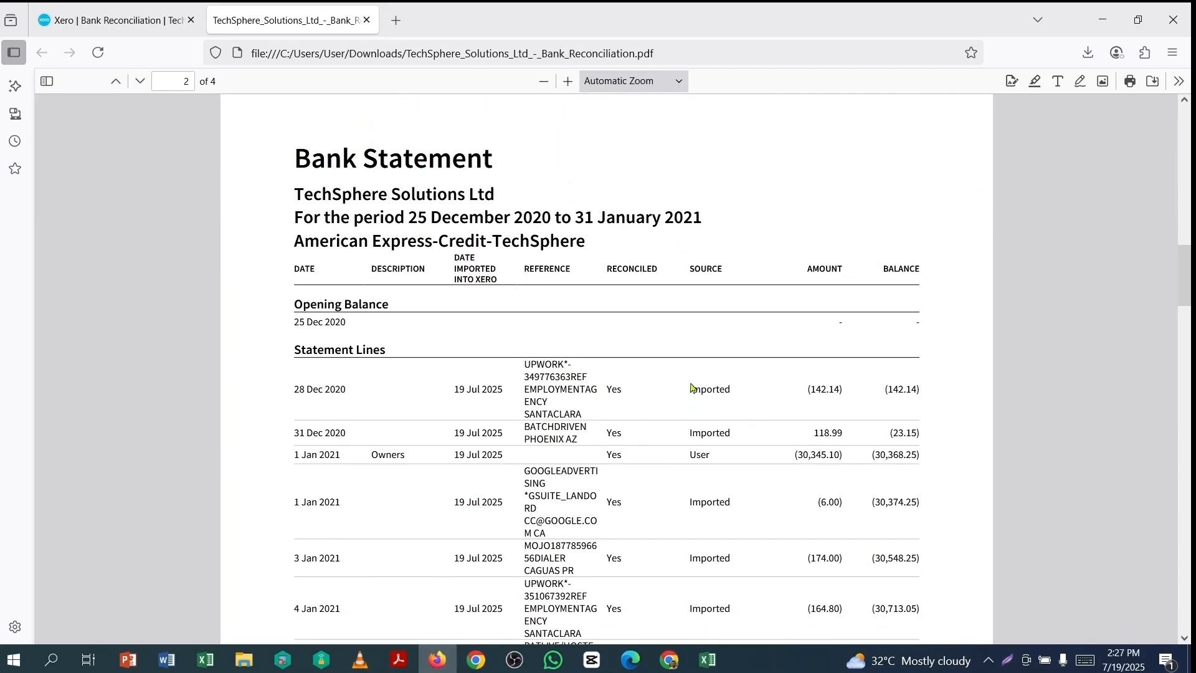
scroll(734, 428, "down", 10)
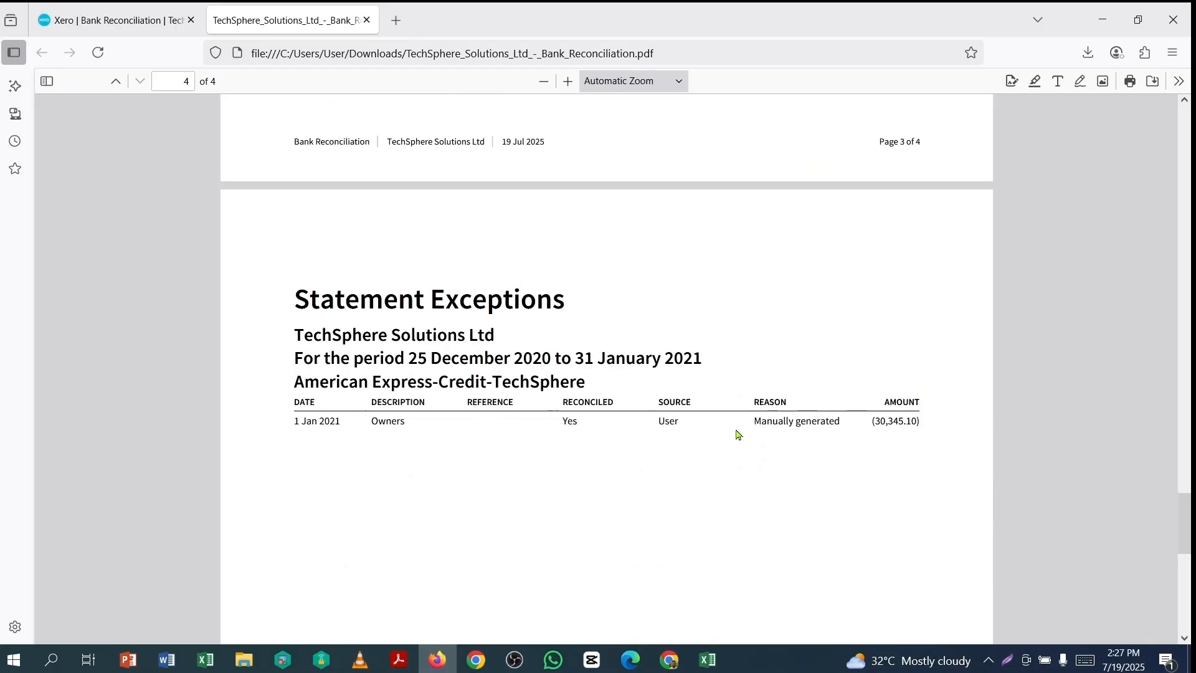
scroll(736, 423, "up", 20)
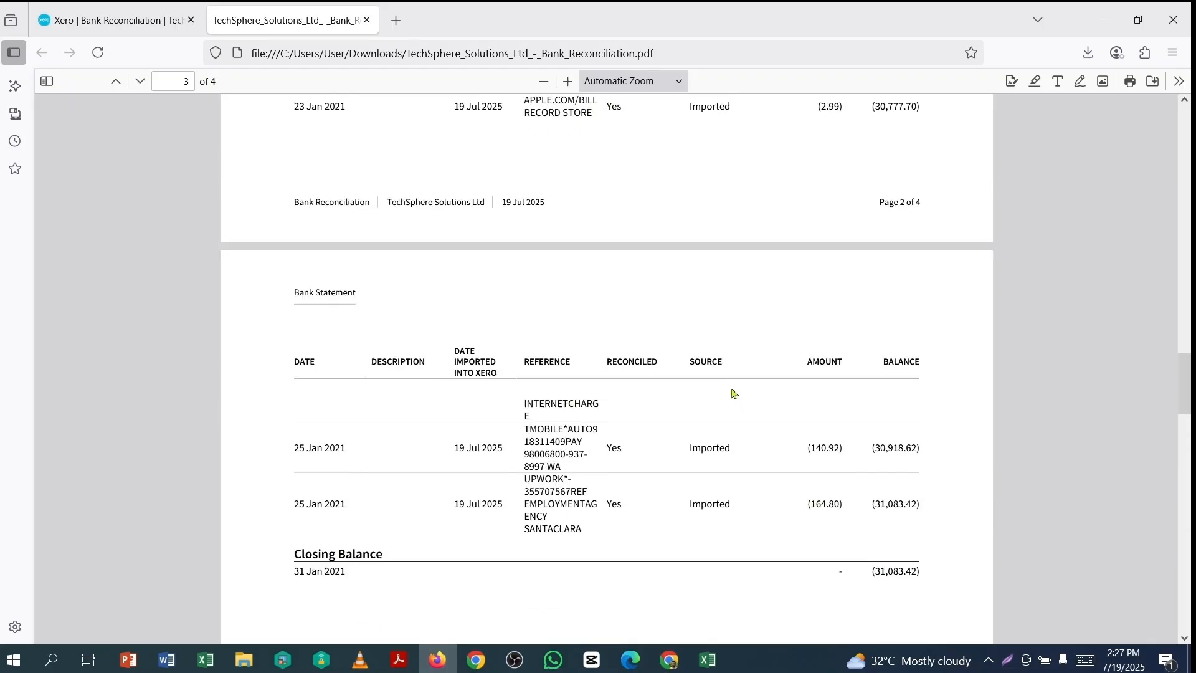
scroll(731, 385, "up", 15)
scroll(725, 391, "down", 8)
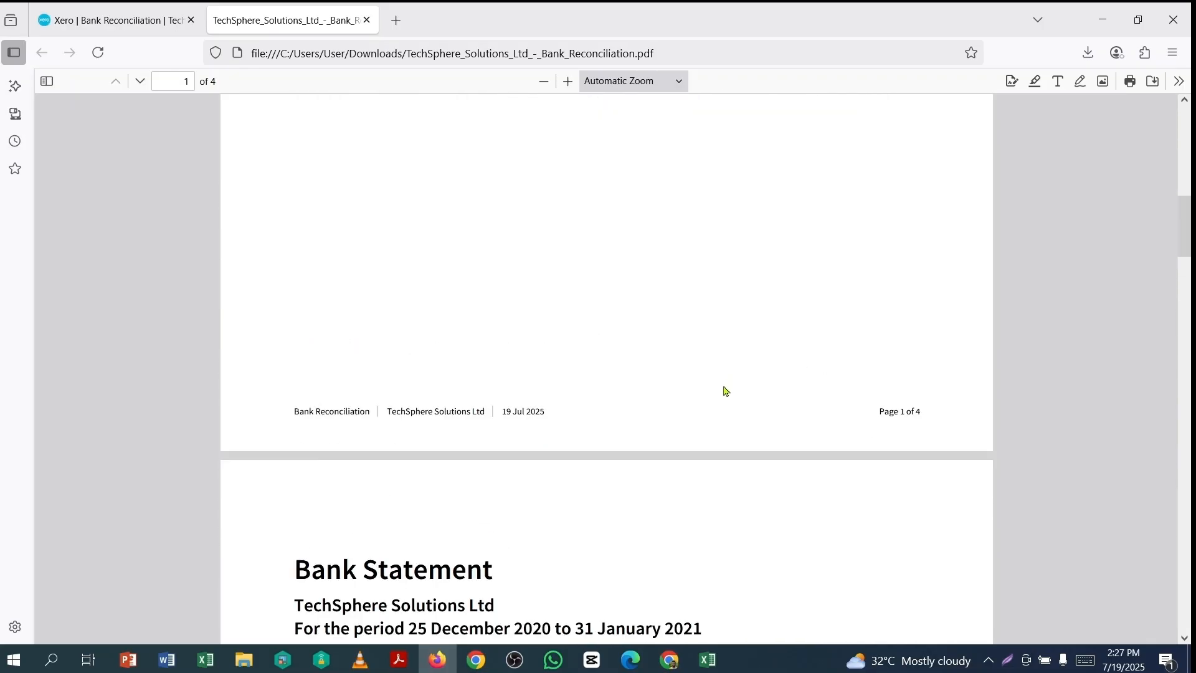
scroll(741, 299, "up", 15)
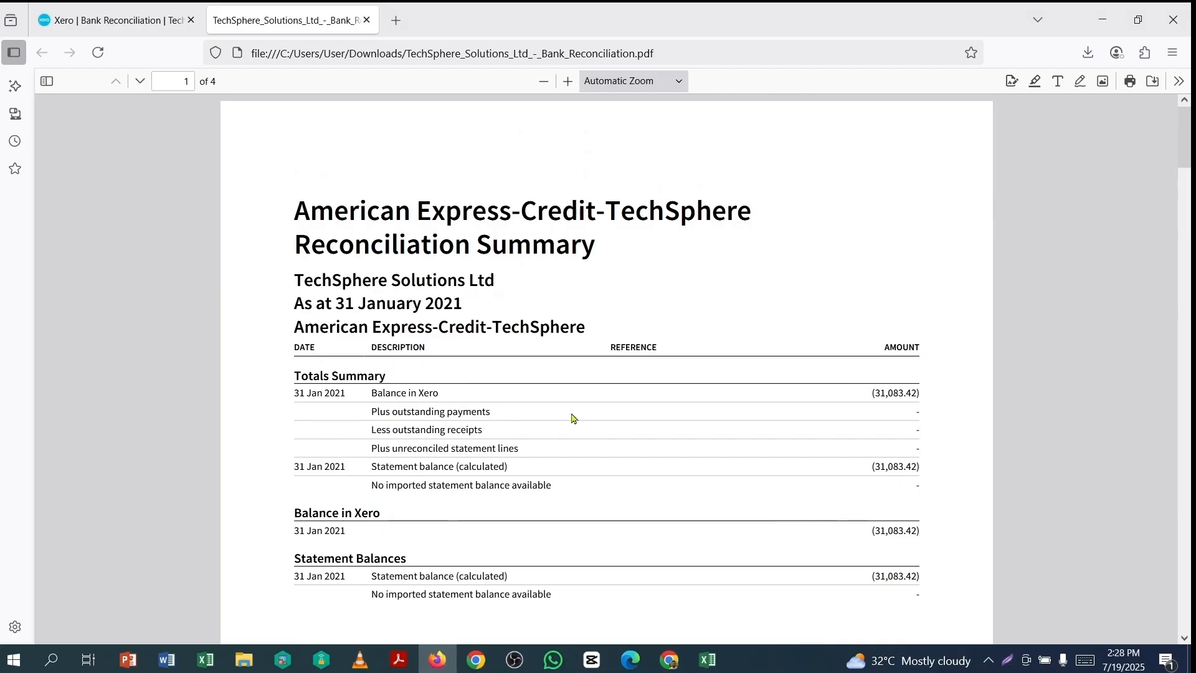
left_click(137, 24)
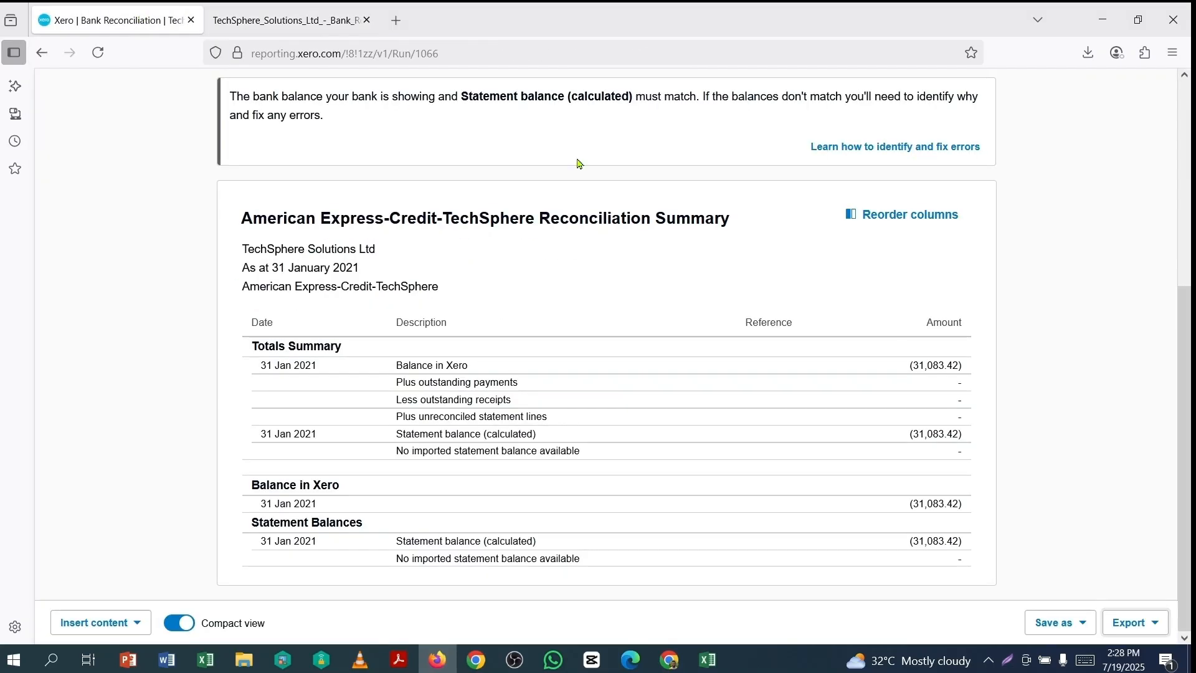
scroll(776, 320, "up", 5)
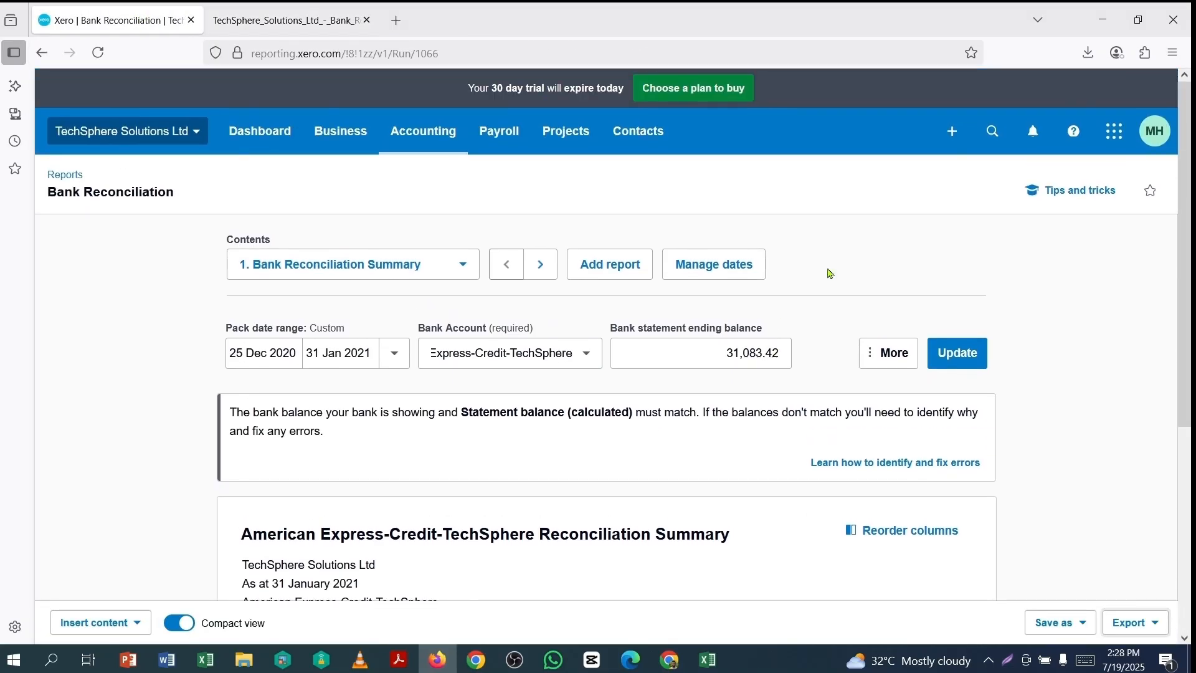